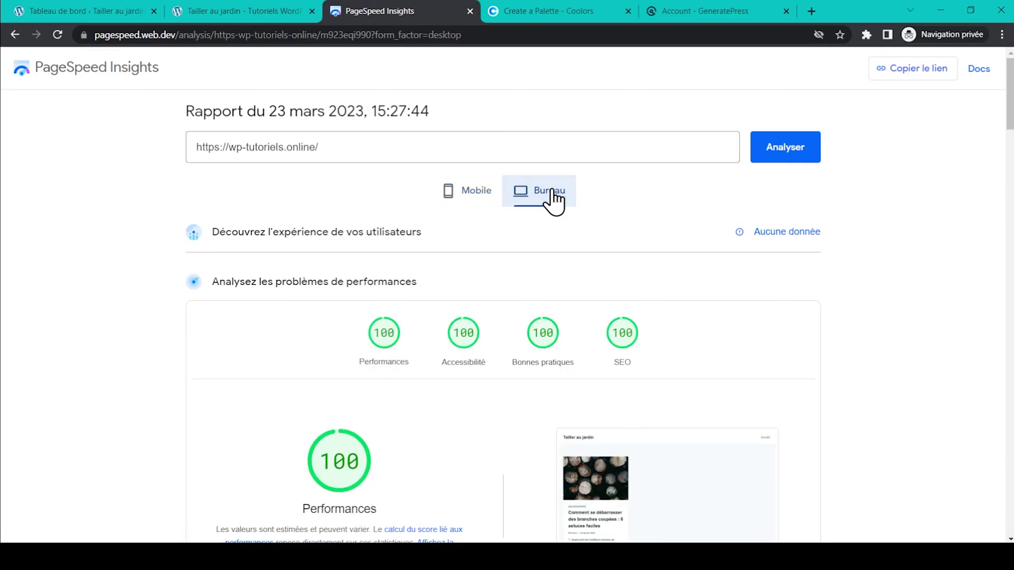
Step: Examine the performance statistics for the desktop and mobile versions of the site in the PageSpeed Insights report
scroll(533, 288, down, 4)
scroll(534, 287, down, 1)
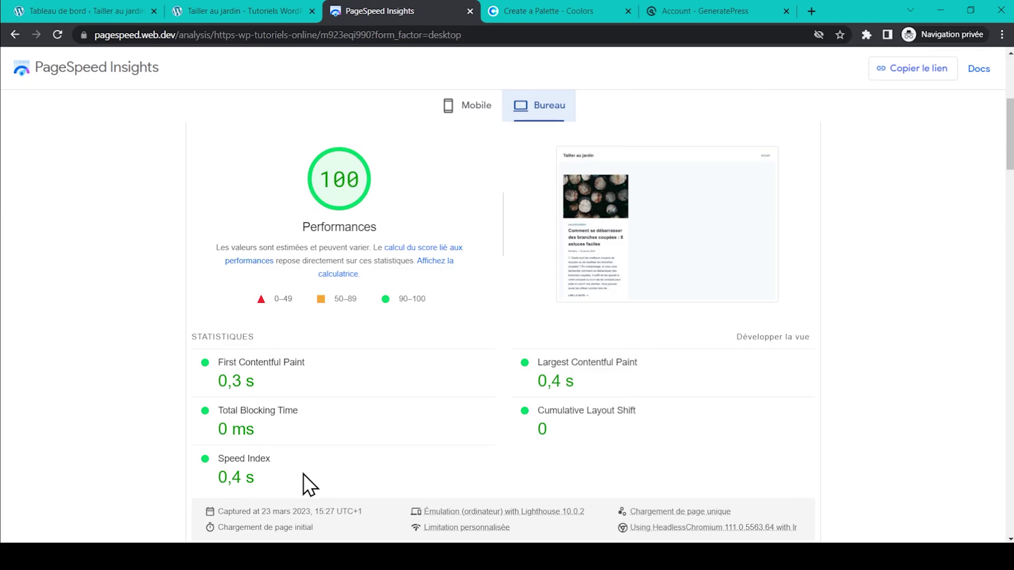
click(473, 109)
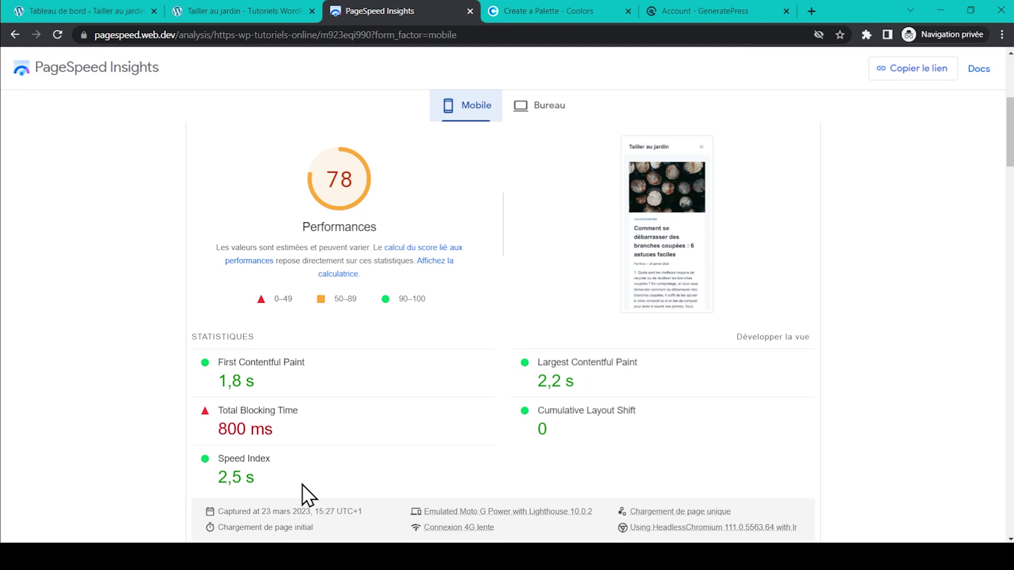
Step: In the WordPress admin, install and activate the GeneratePress theme and open its options page
key(ctrl+1)
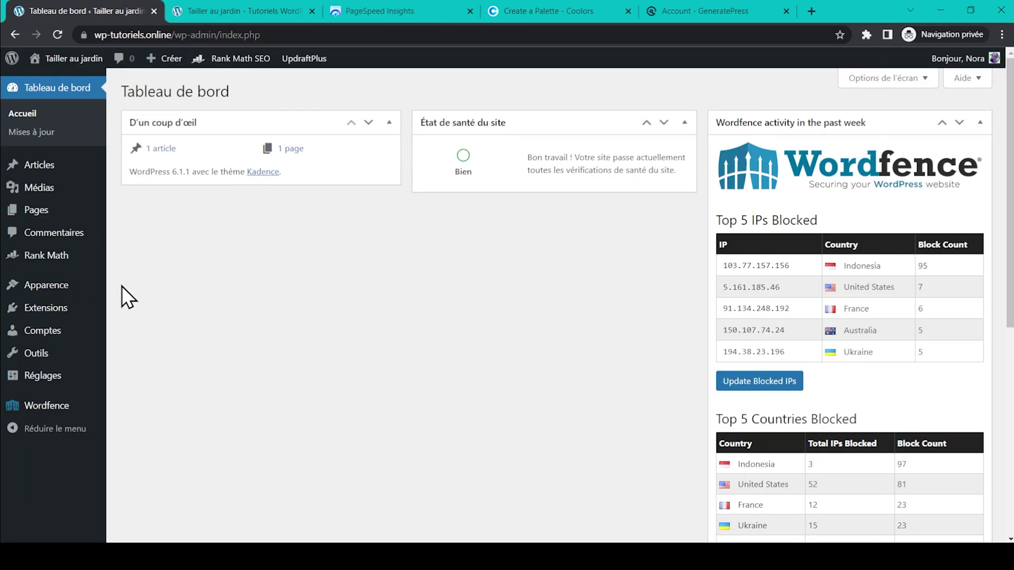
mouse_move(71, 288)
click(143, 288)
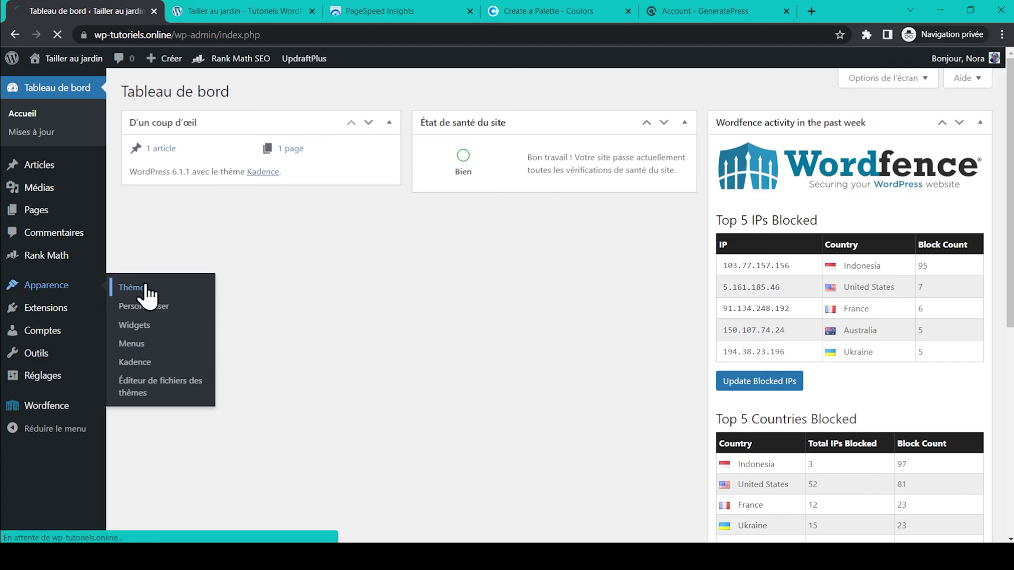
click(242, 95)
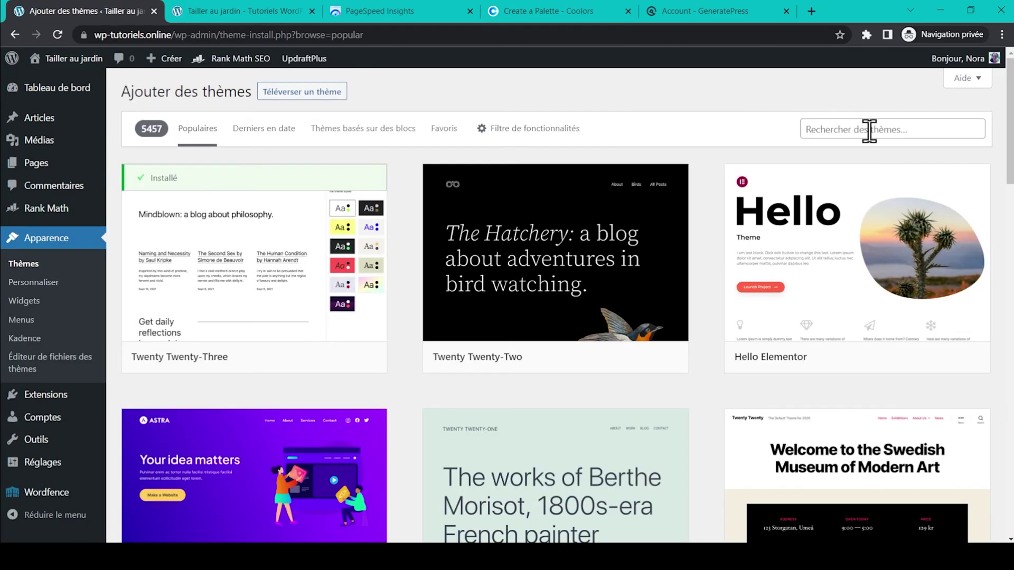
click(869, 129)
text(generatepress)
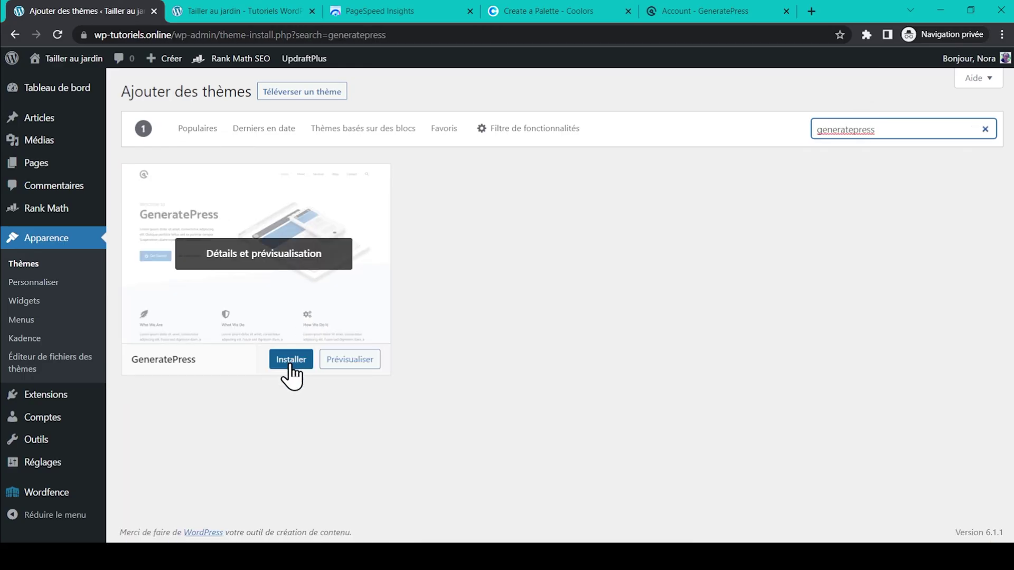
click(290, 364)
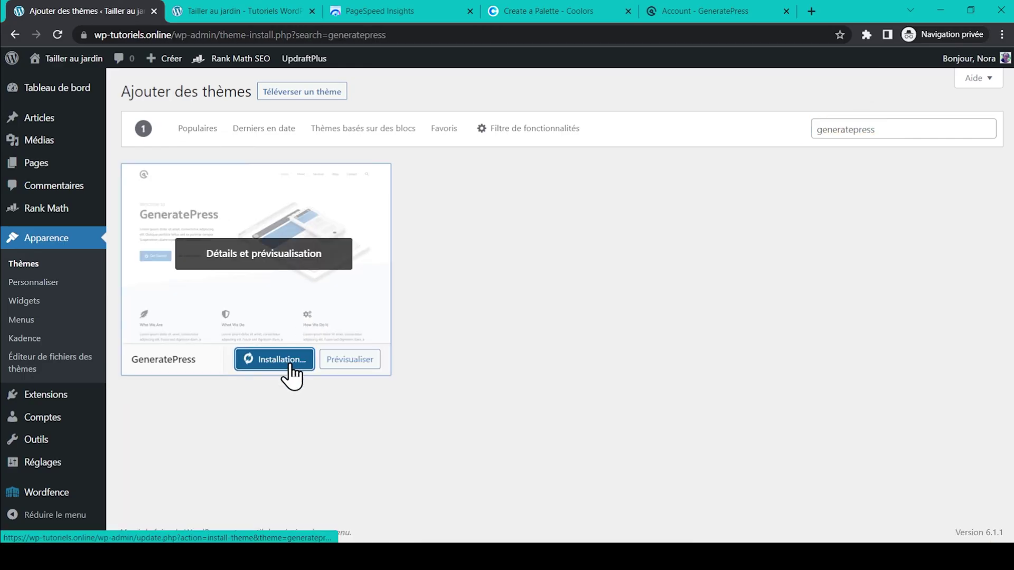
click(263, 361)
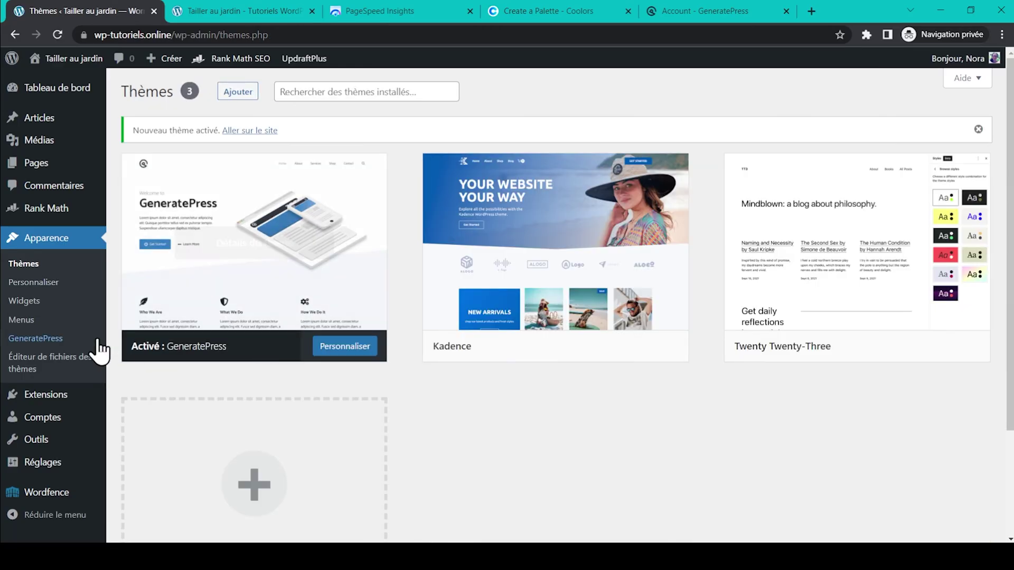
click(66, 341)
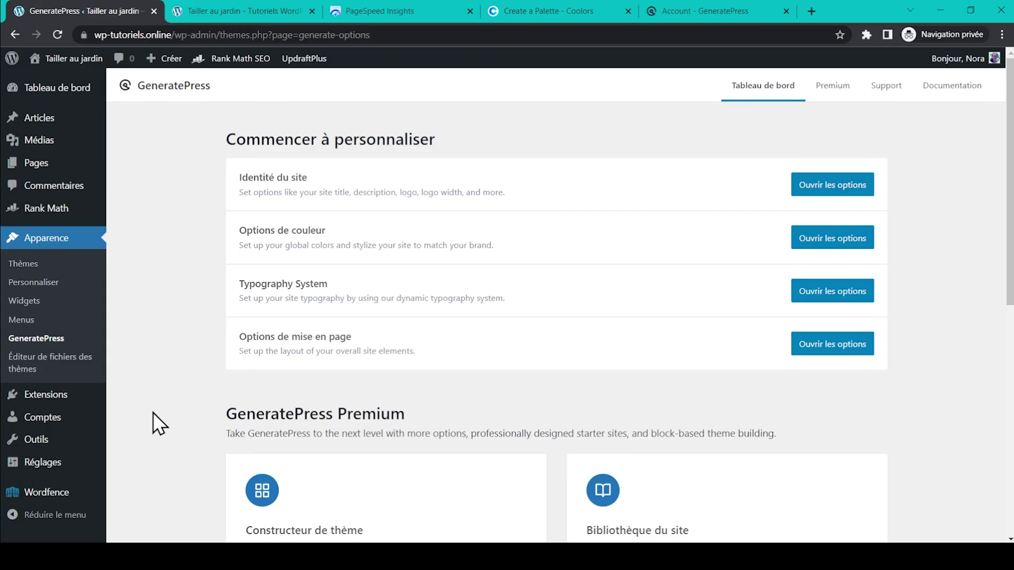
Step: Upload the plugin file gp-premium-2.3.0.zip, install it and activate it
mouse_move(19, 407)
click(135, 416)
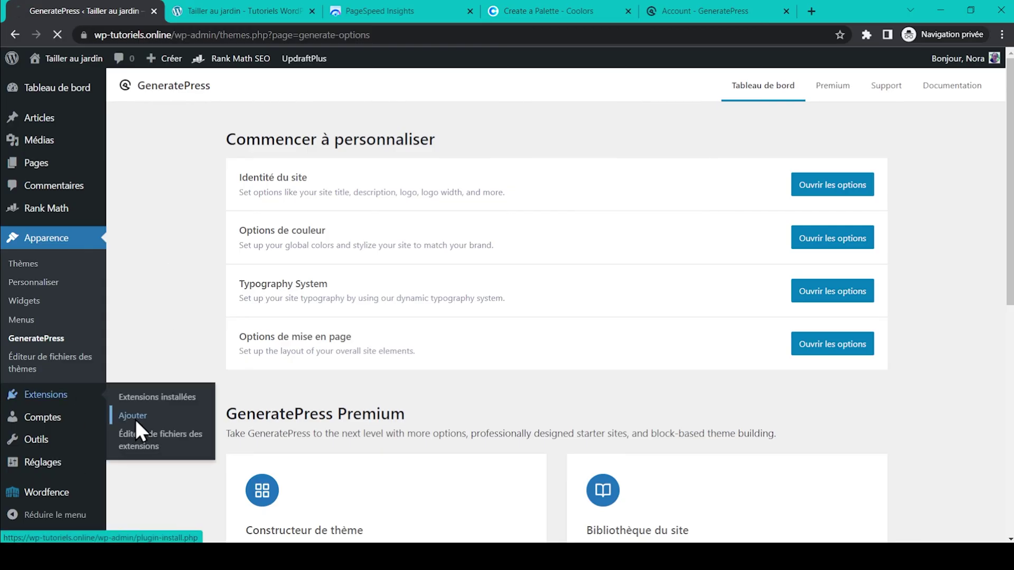
click(363, 94)
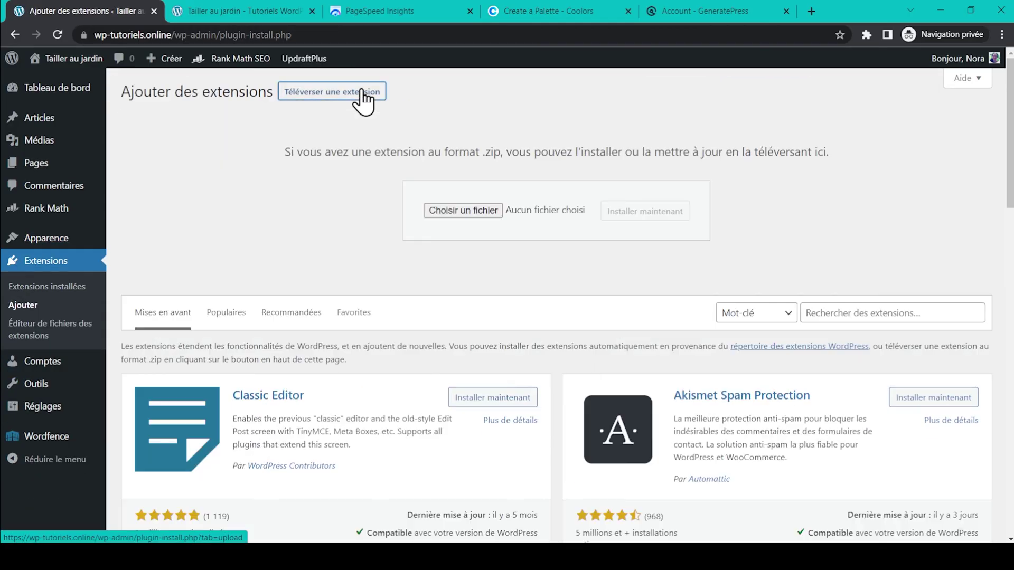
click(482, 210)
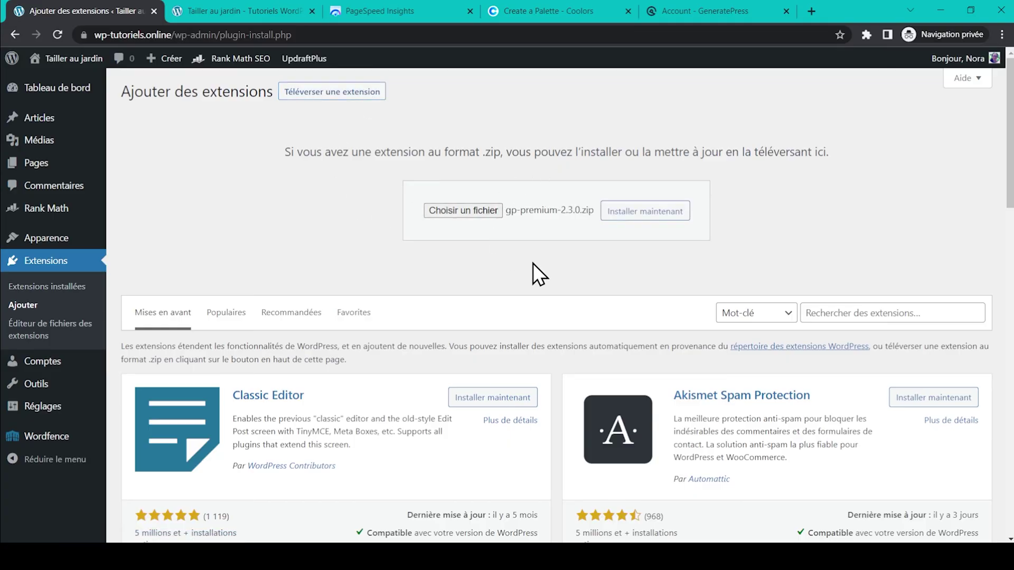
click(662, 211)
click(181, 221)
Step: On the GeneratePress options page, enter the license key from the GeneratePress account to enable premium updates
mouse_move(69, 242)
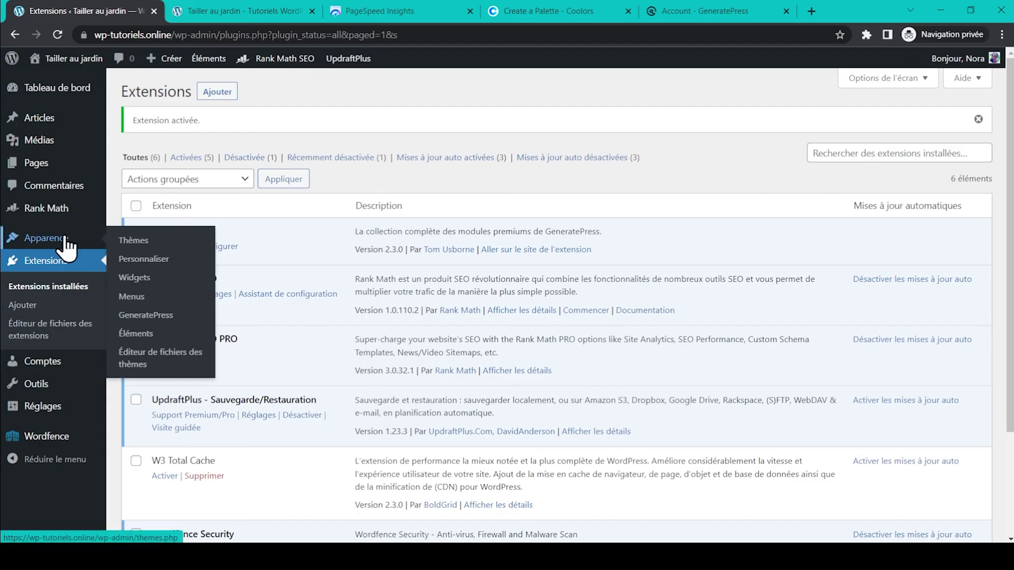
click(173, 314)
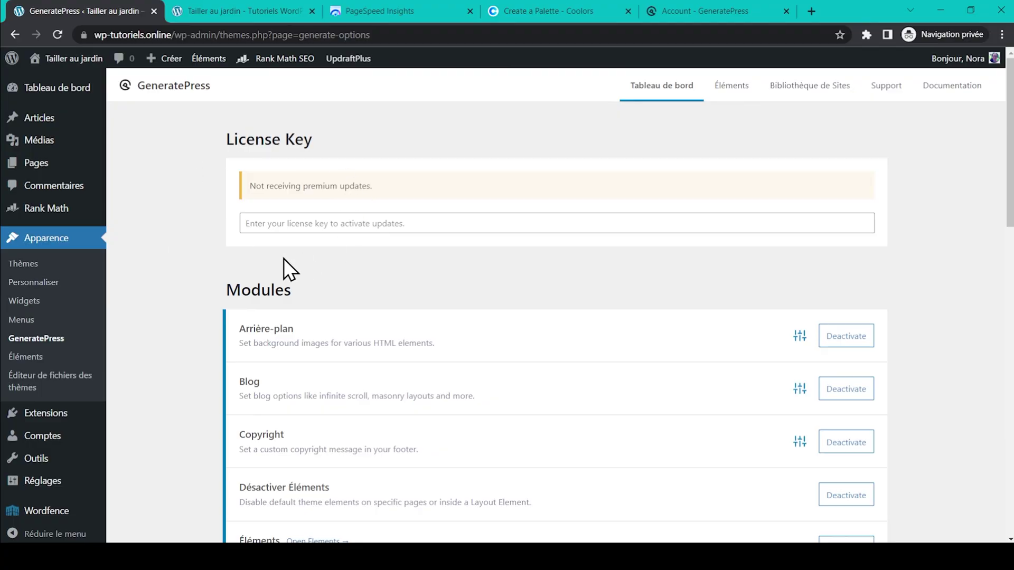
click(690, 4)
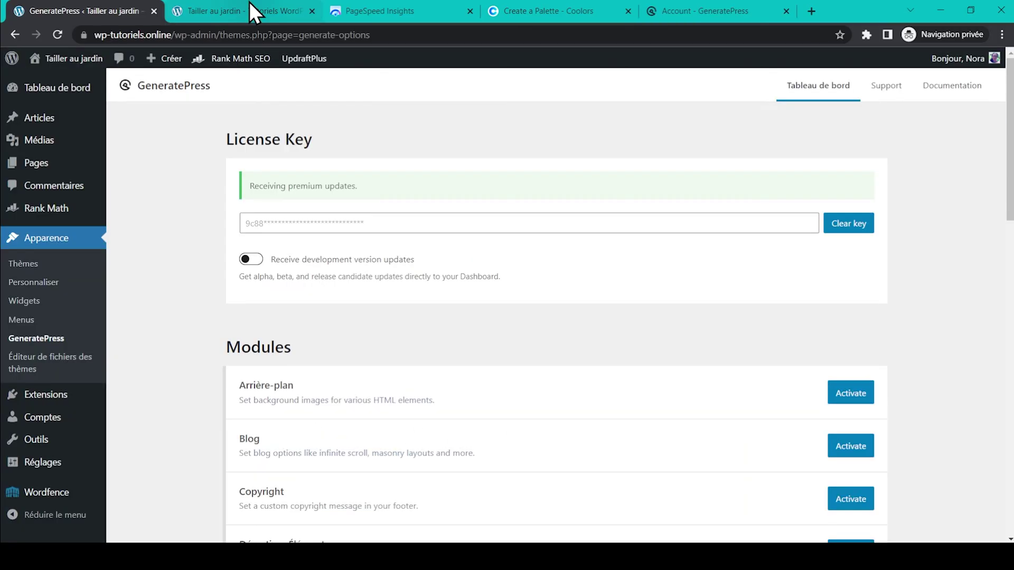
Step: Reload the site's front page and review how it looks with the GeneratePress theme, down to the footer
click(249, 3)
key(F5)
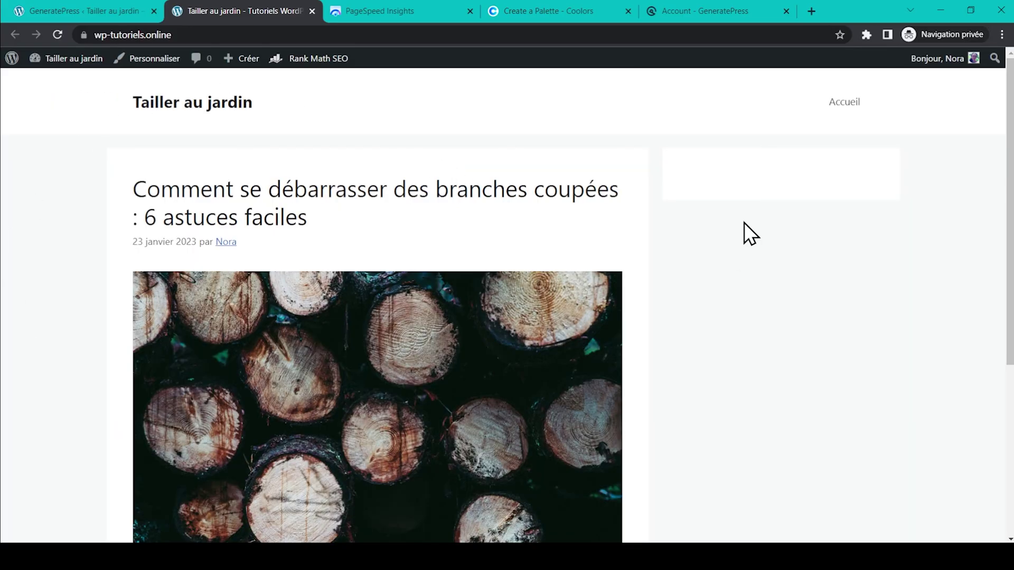
scroll(743, 223, down, 5)
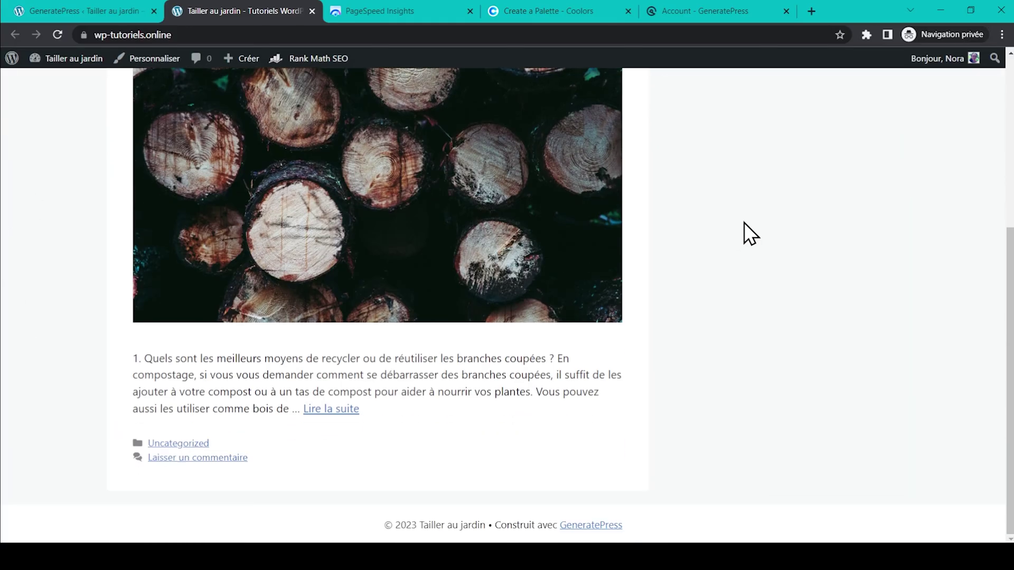
scroll(744, 222, up, 5)
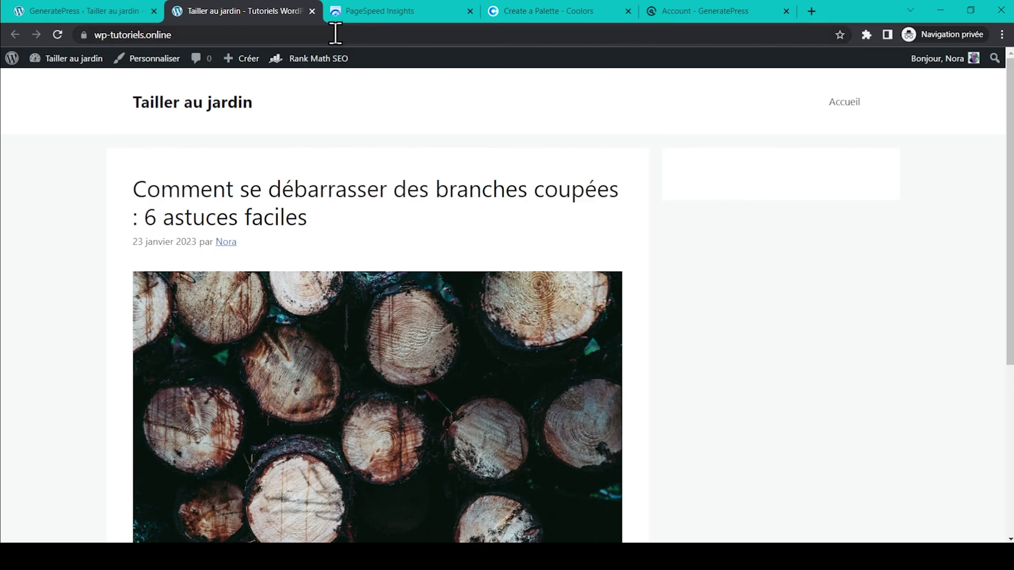
click(420, 10)
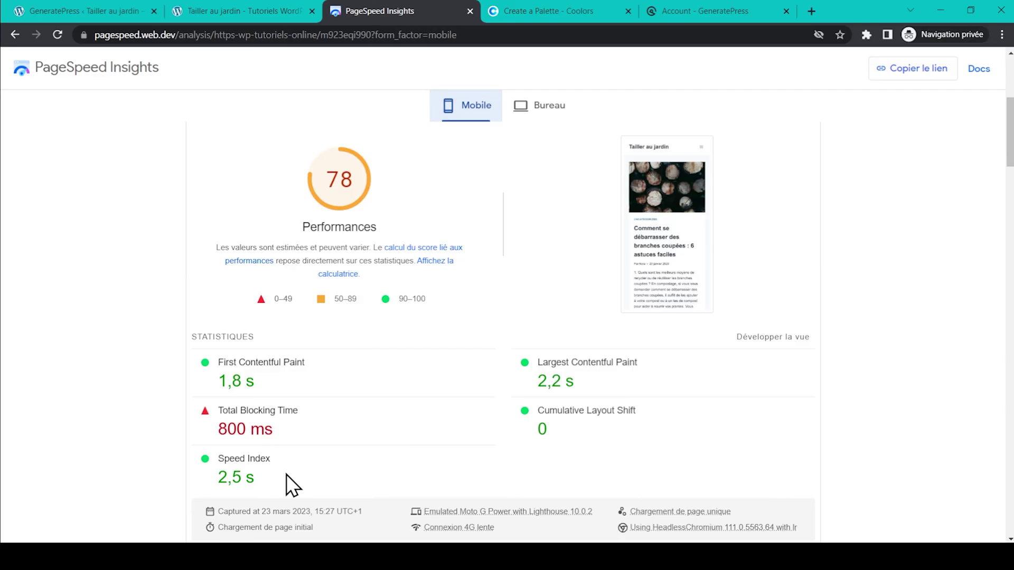
click(537, 112)
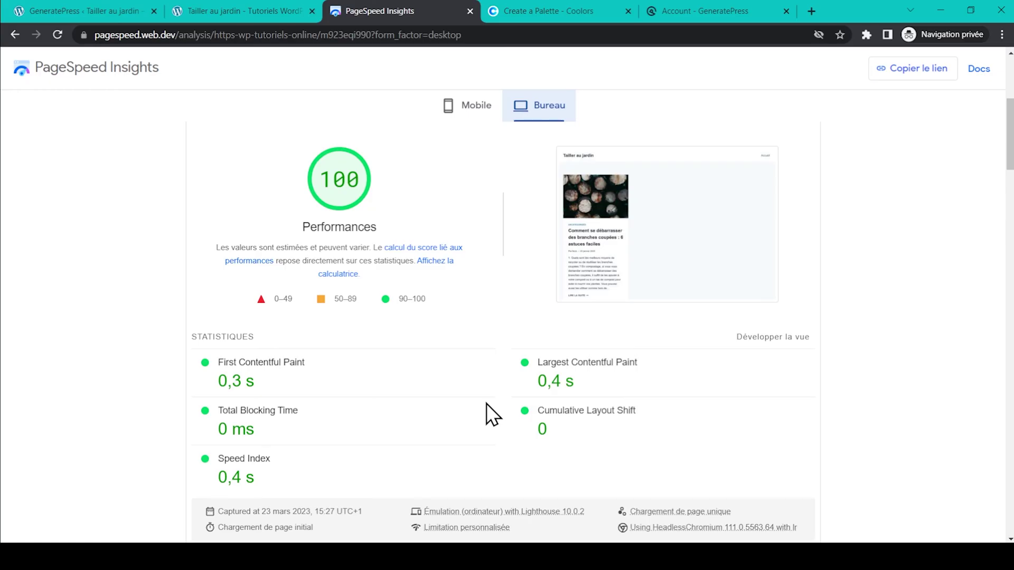
scroll(487, 404, up, 5)
click(787, 153)
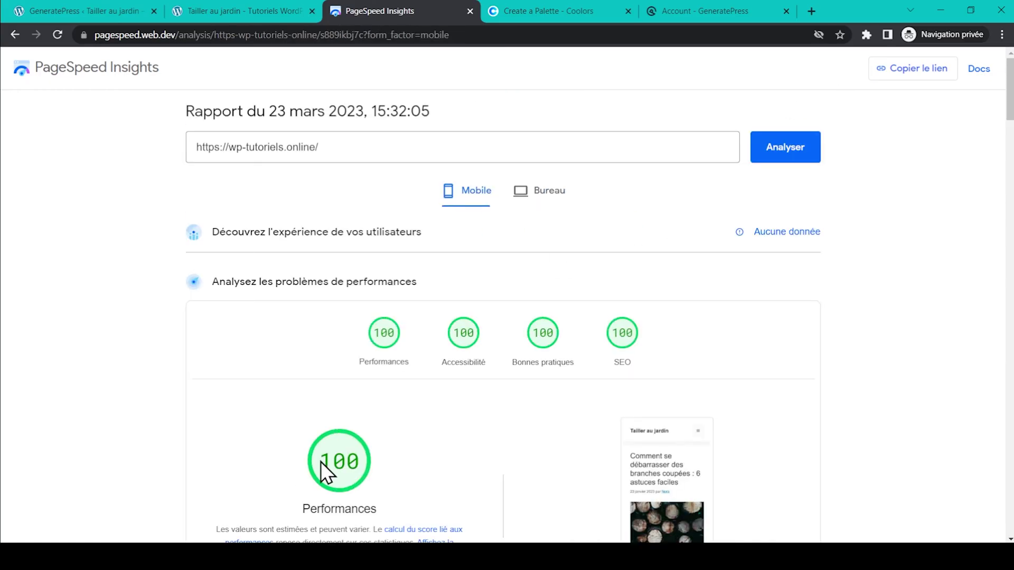
Step: Examine the desktop and mobile performance statistics of the new PageSpeed report
click(547, 208)
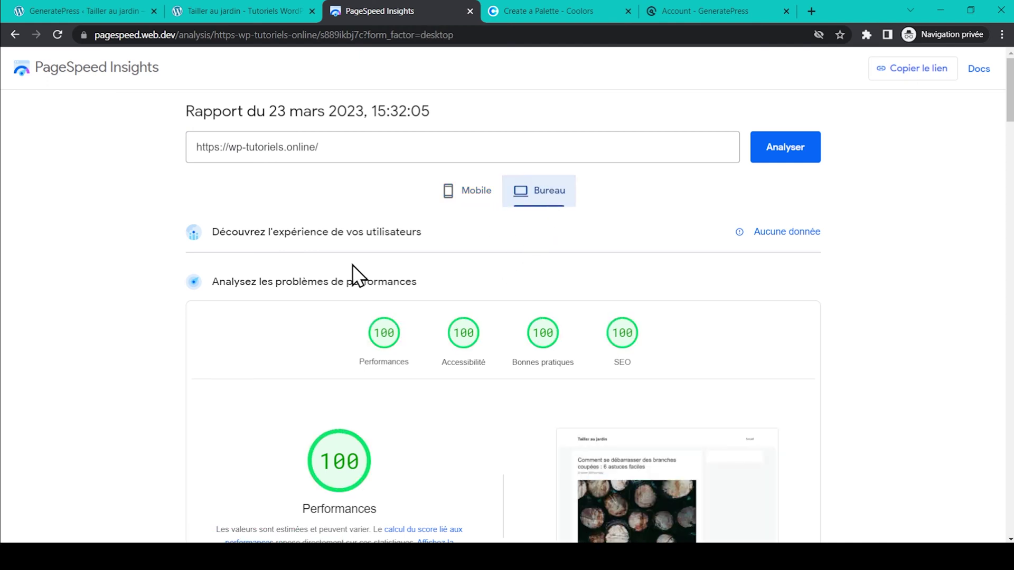
scroll(195, 354, down, 5)
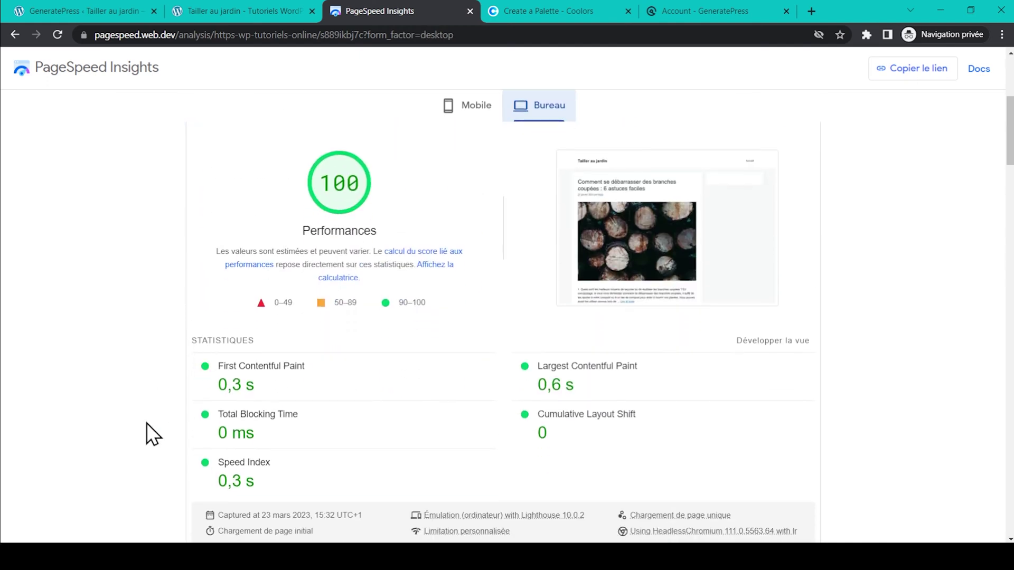
click(471, 110)
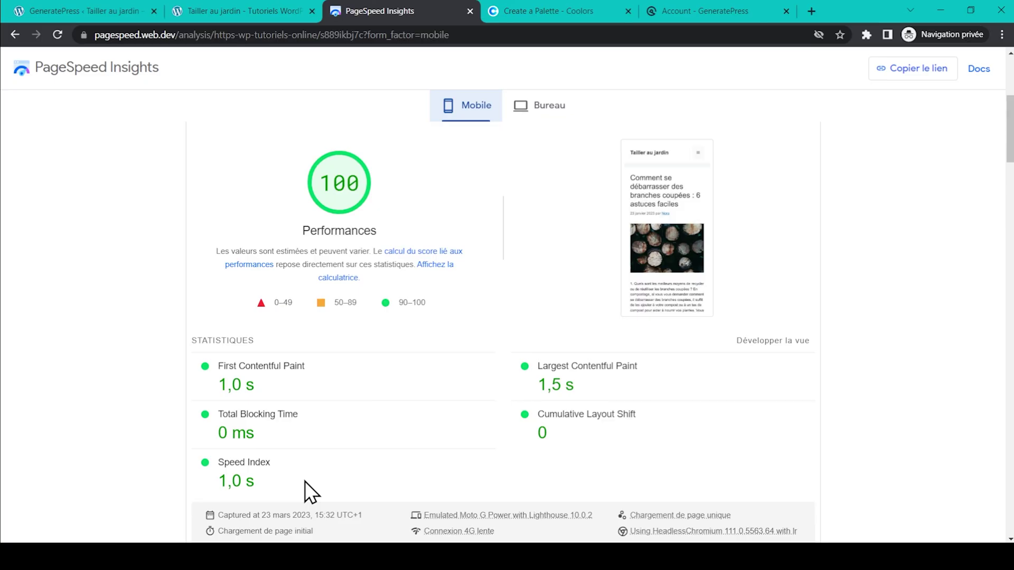
Step: Activate the GeneratePress modules Arrière-plan, Blog, Copyright, Désactiver Éléments, Éléments, Menu Plus, Secondary Nav, Bibliothèque de Sites and Espacement
click(70, 2)
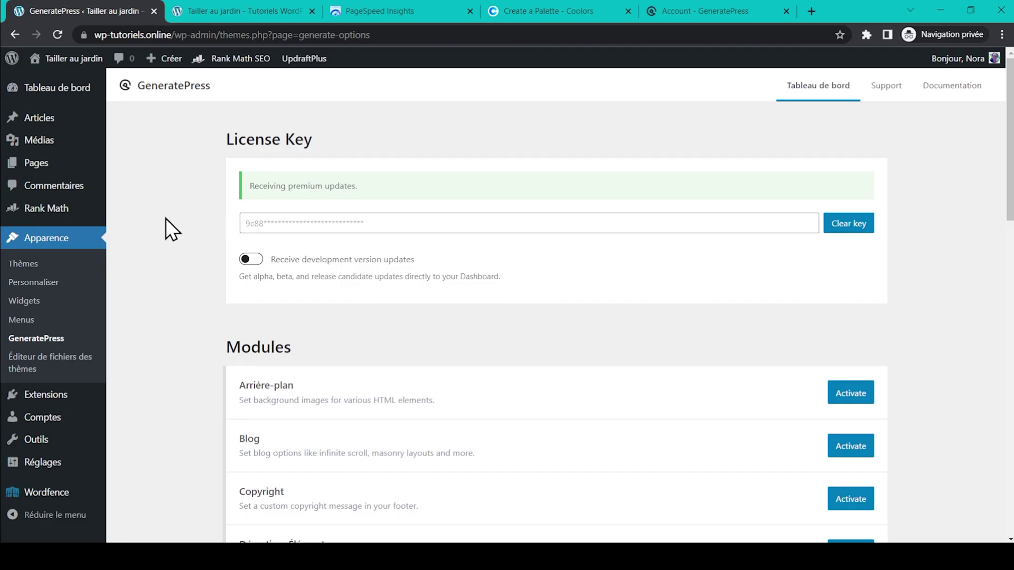
scroll(183, 220, down, 4)
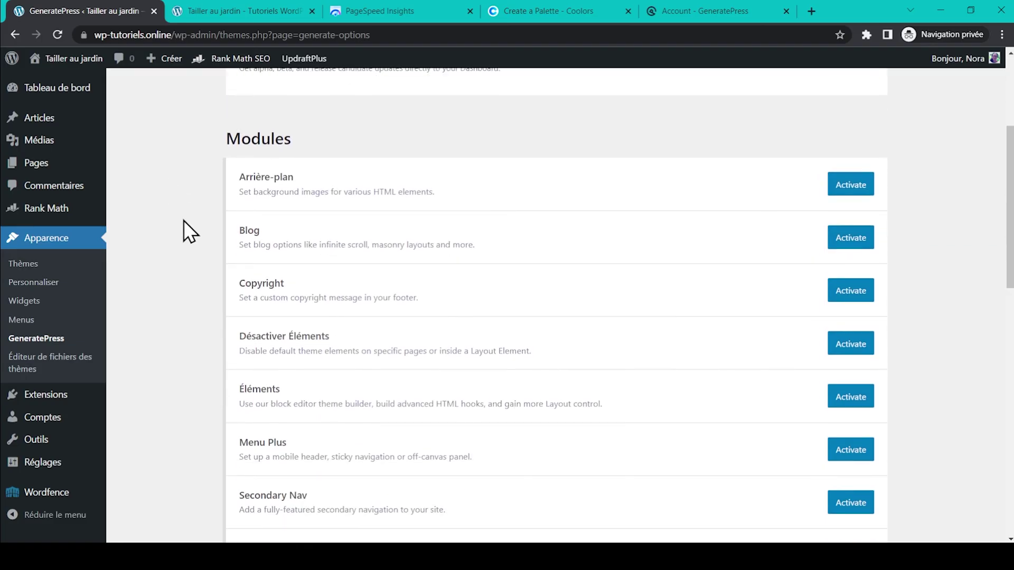
scroll(177, 316, down, 3)
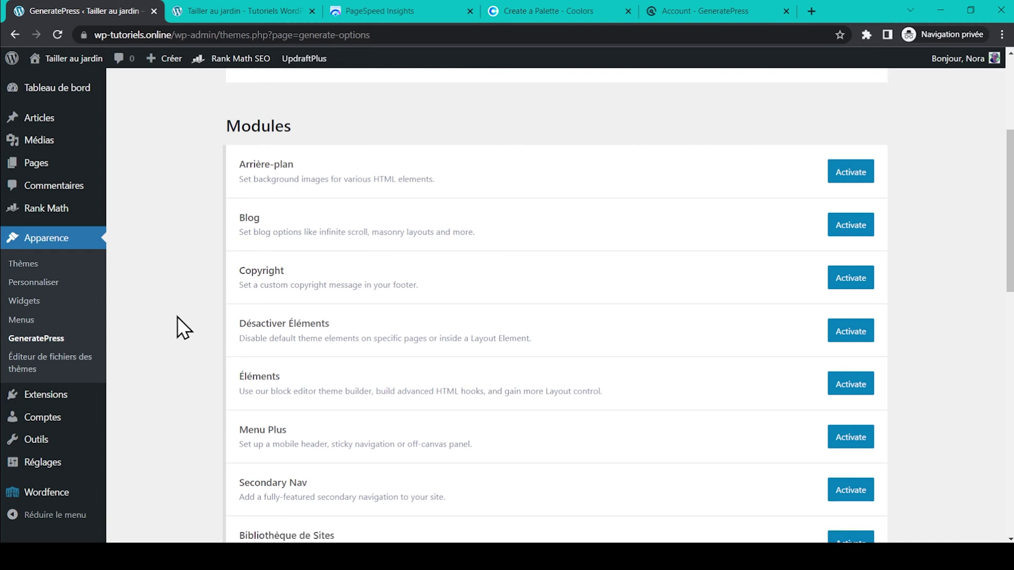
scroll(177, 316, up, 2)
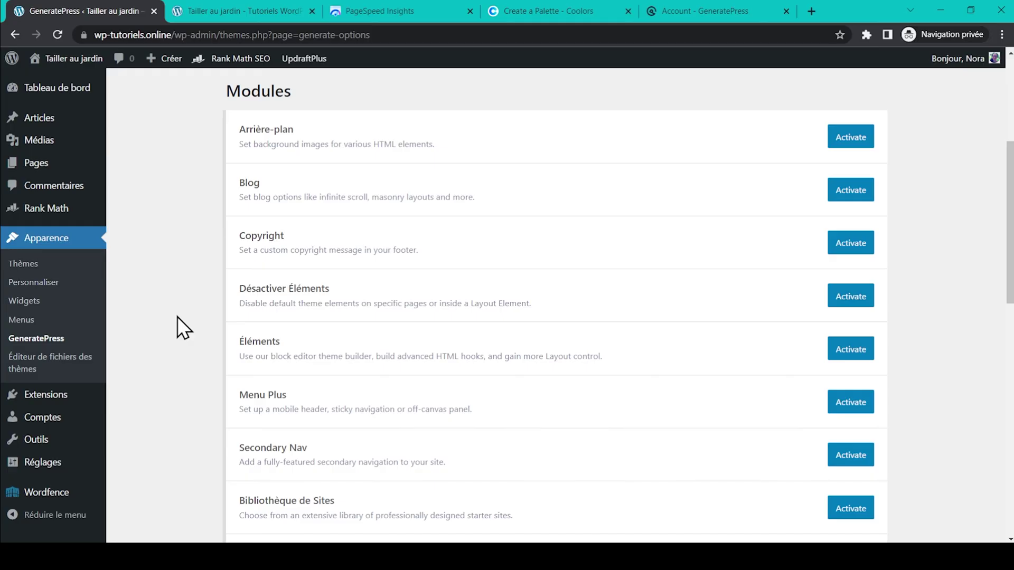
click(842, 138)
click(856, 194)
click(851, 244)
click(851, 297)
click(851, 349)
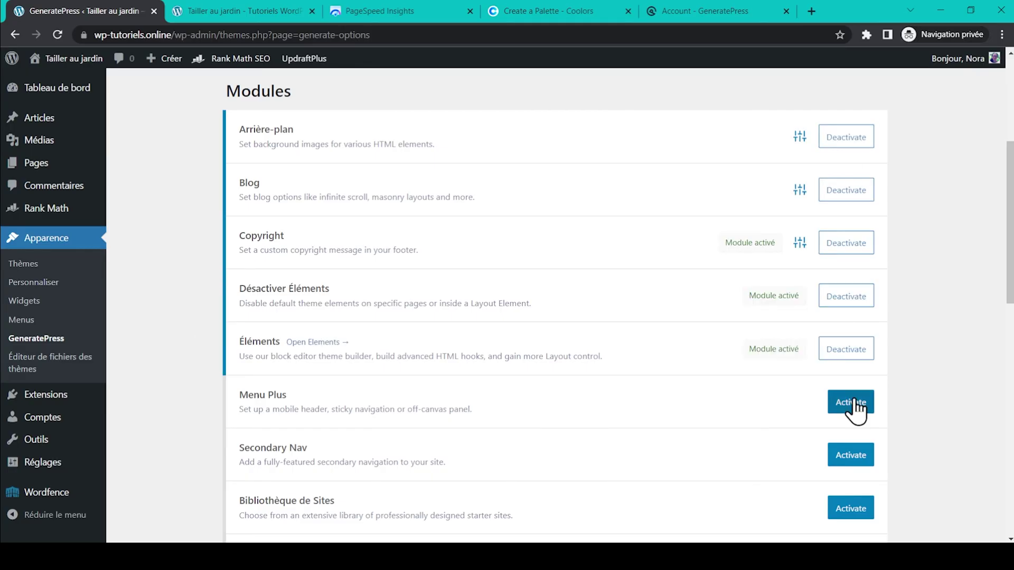
click(850, 402)
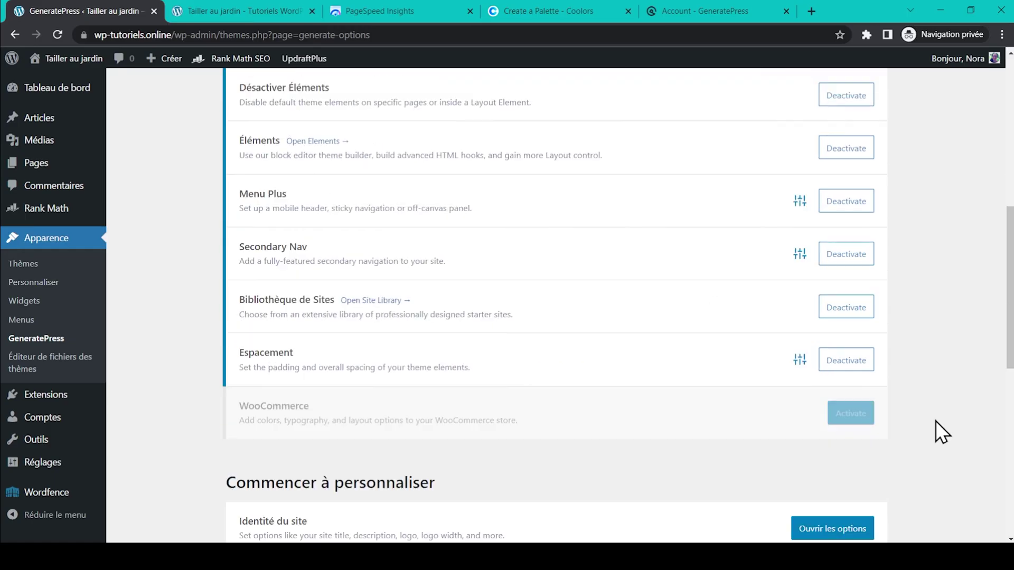
Step: Examine the remaining GeneratePress dashboard options, then browse the starter sites and page builder choices in the Bibliothèque de Sites
scroll(936, 420, down, 5)
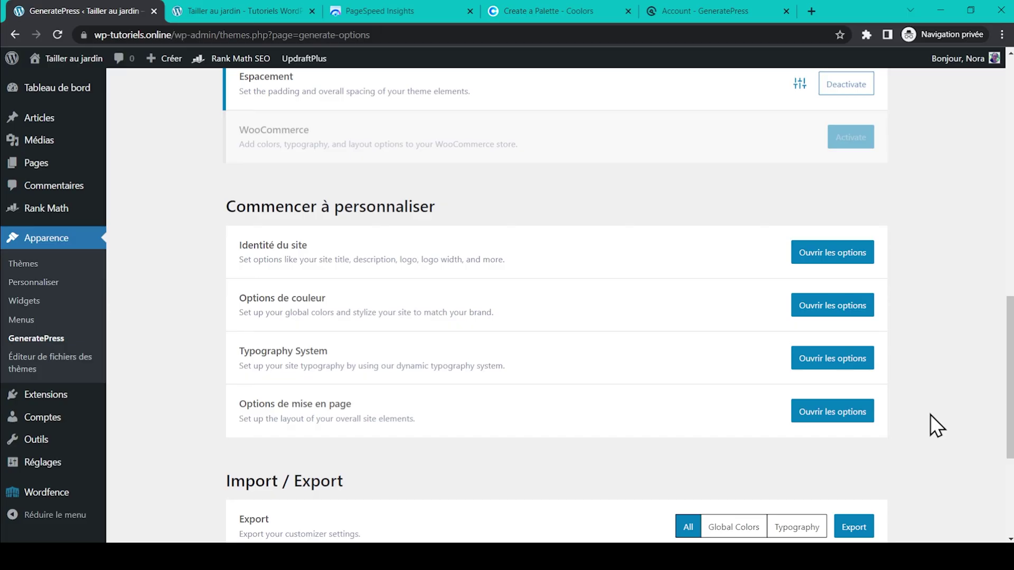
scroll(930, 414, down, 4)
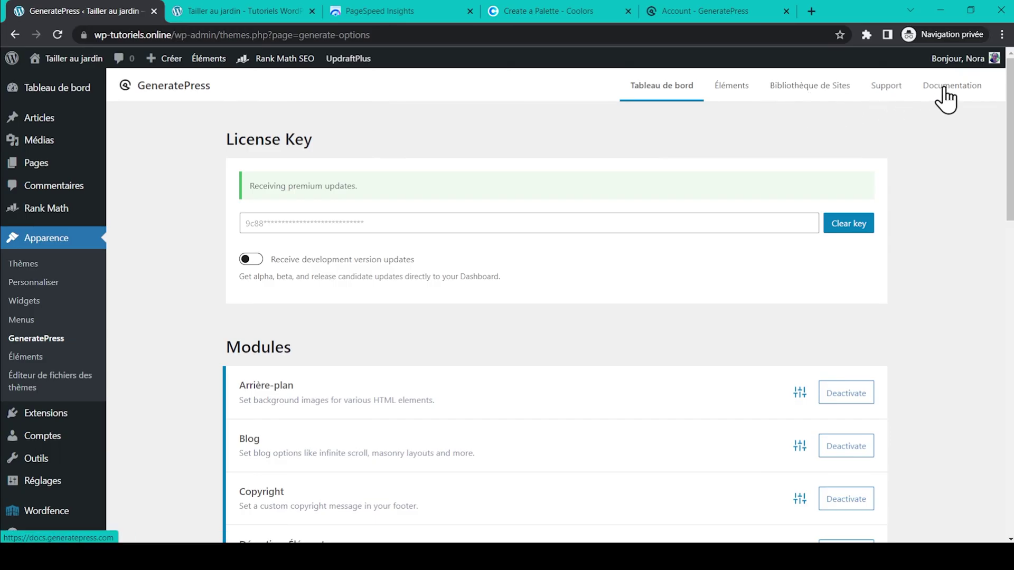
click(821, 89)
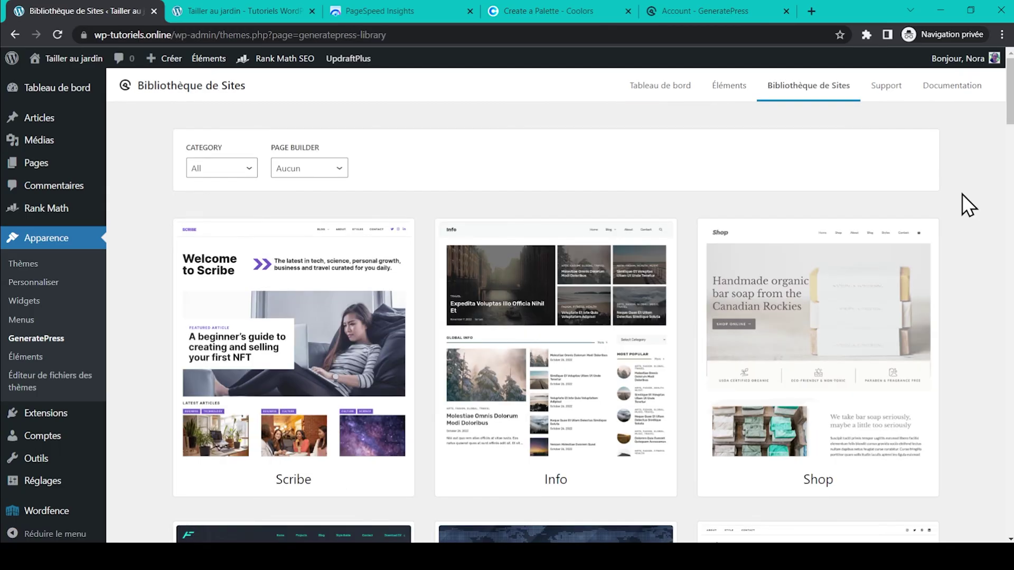
scroll(963, 195, down, 8)
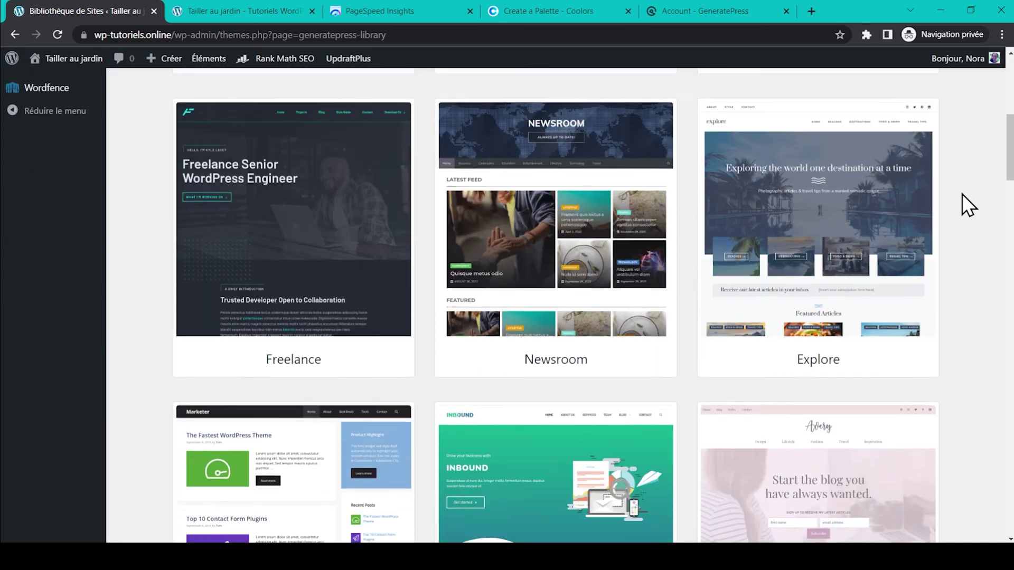
scroll(962, 194, down, 8)
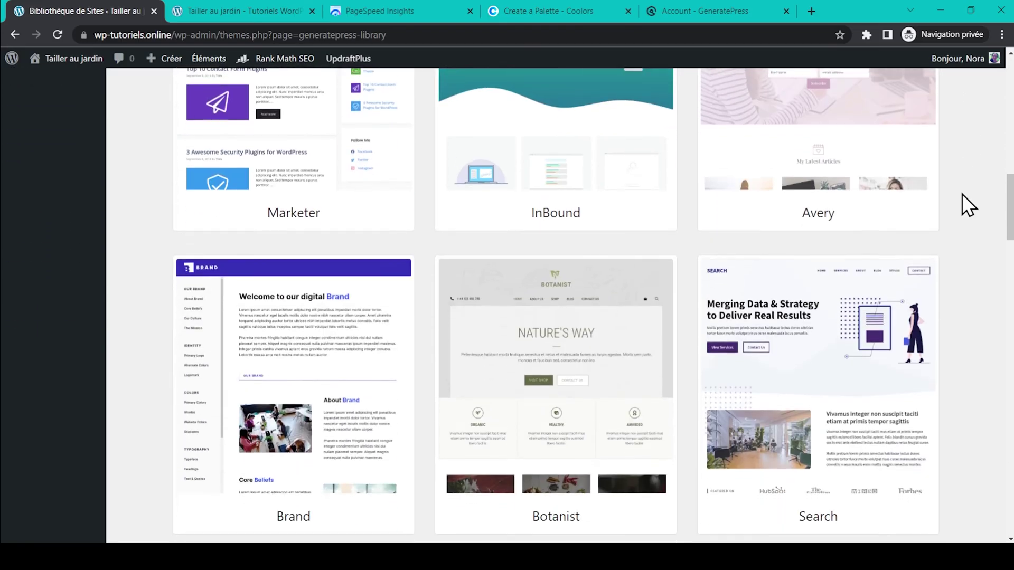
scroll(962, 195, down, 8)
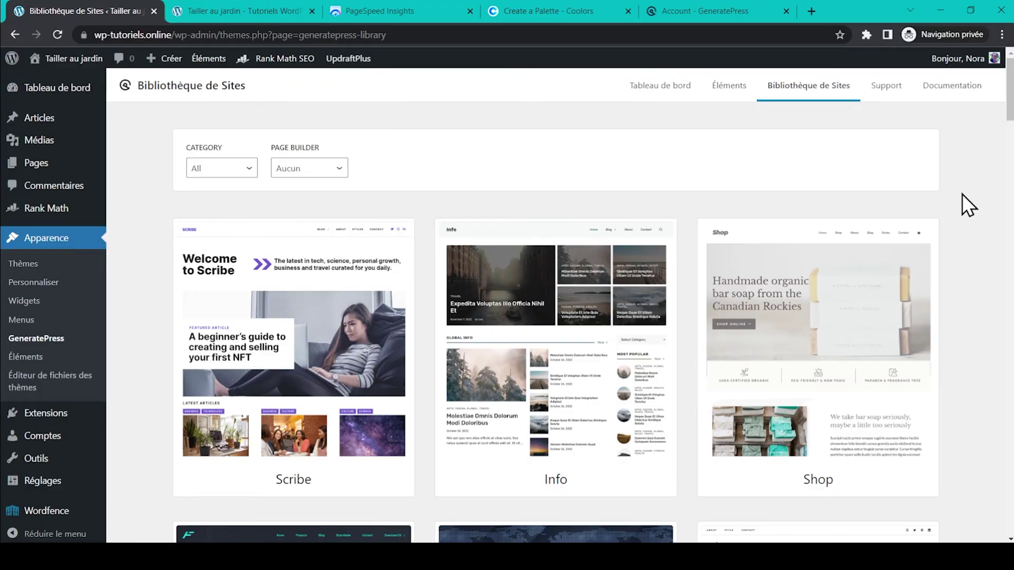
click(340, 176)
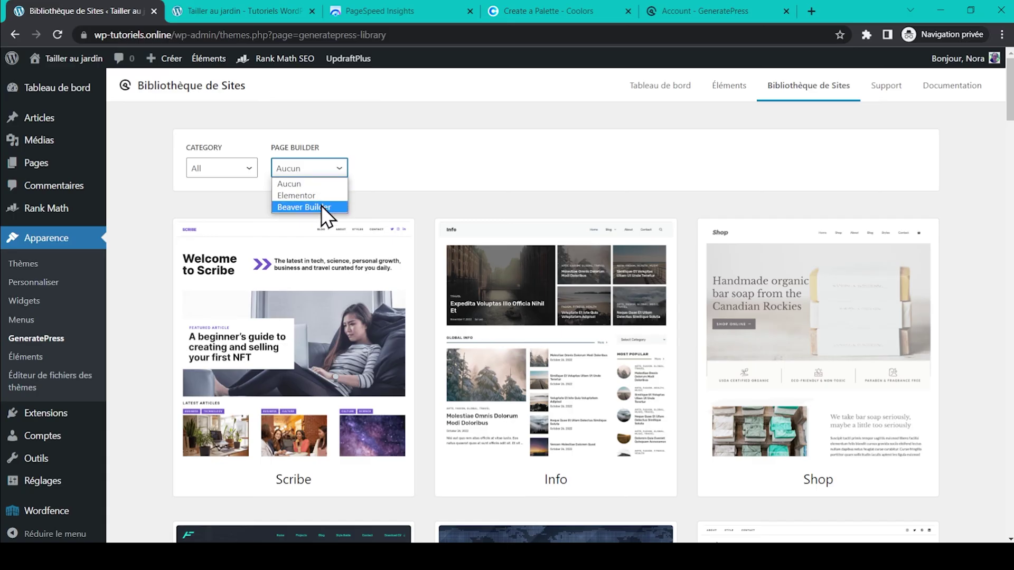
click(432, 186)
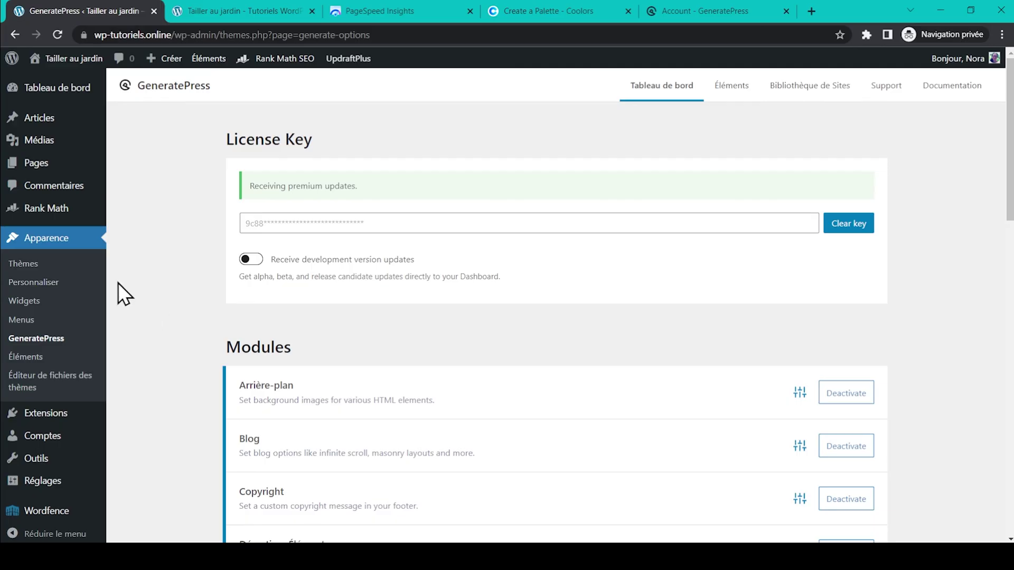
Step: Open the Identité du site settings in the WordPress Customizer
click(32, 283)
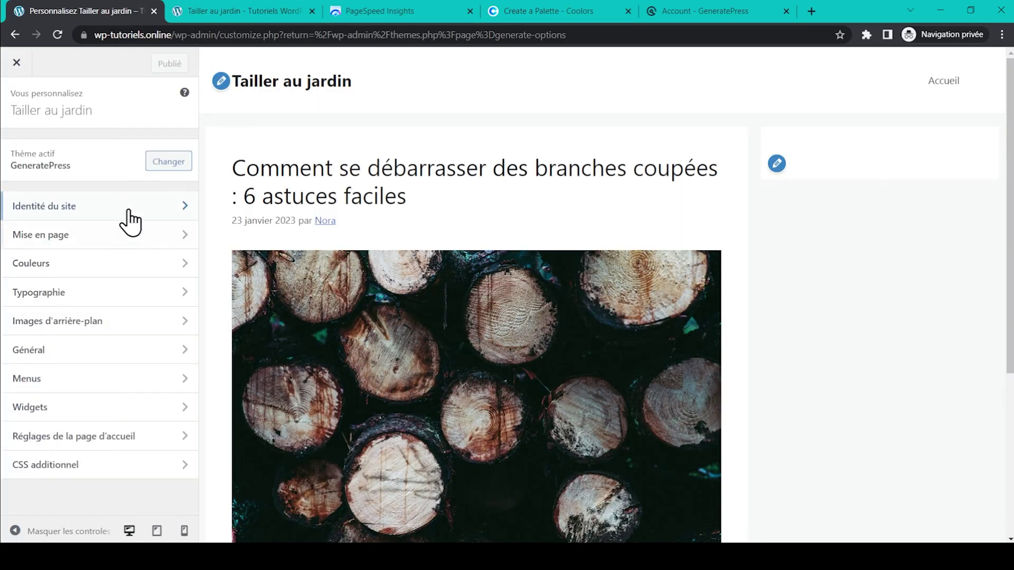
click(137, 201)
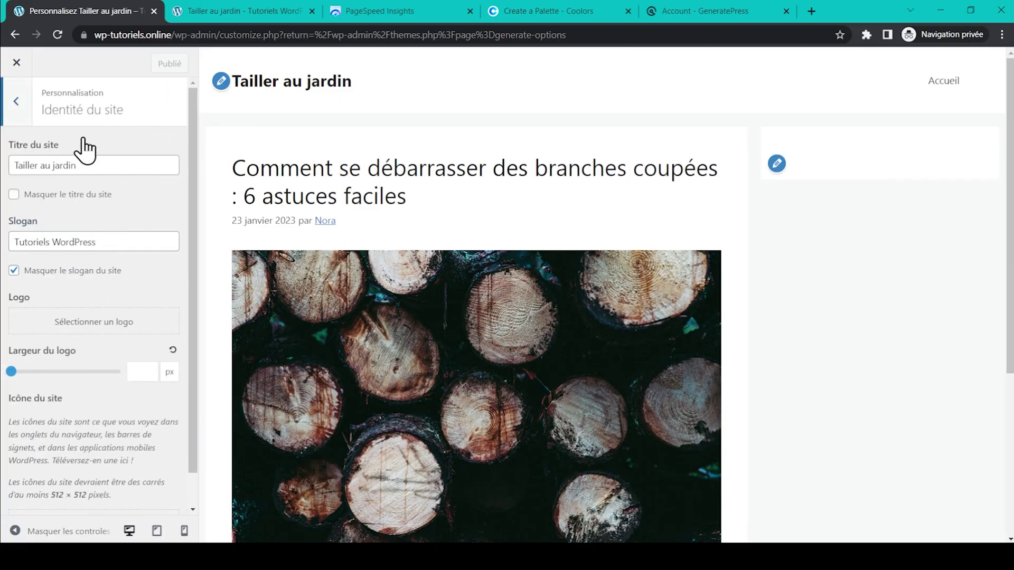
Step: Try hiding the site title and showing the slogan in the header, then restore both visibility settings
click(13, 195)
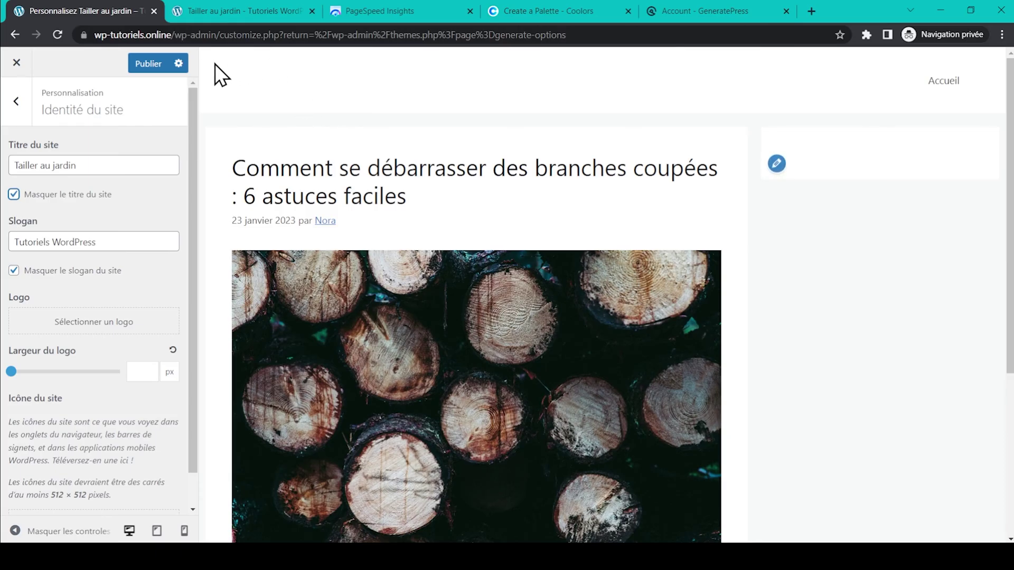
click(15, 270)
click(14, 195)
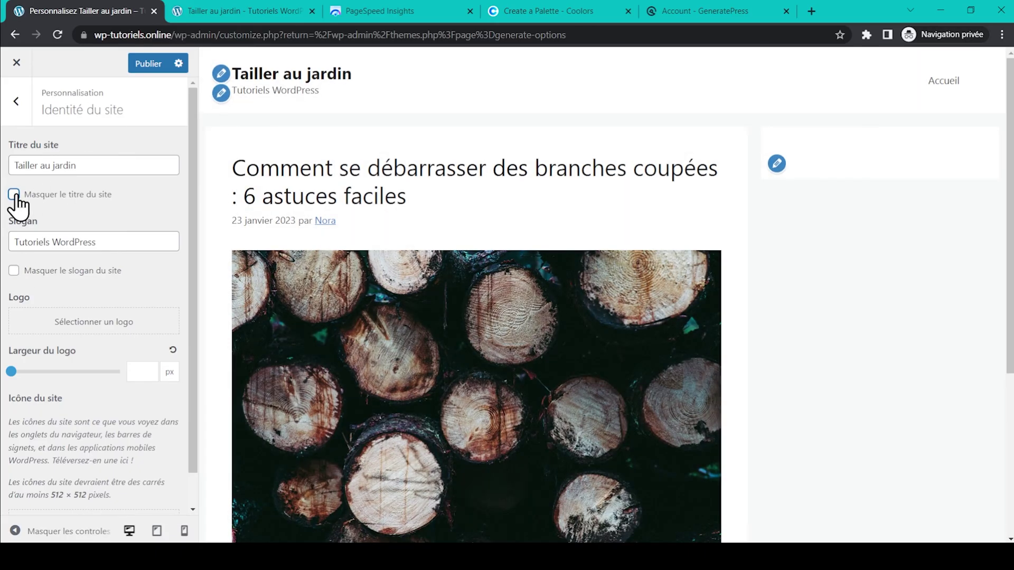
click(14, 270)
Step: Set the round Tailler au jardin image from the media library as the site logo, with a width of 80 px
click(95, 322)
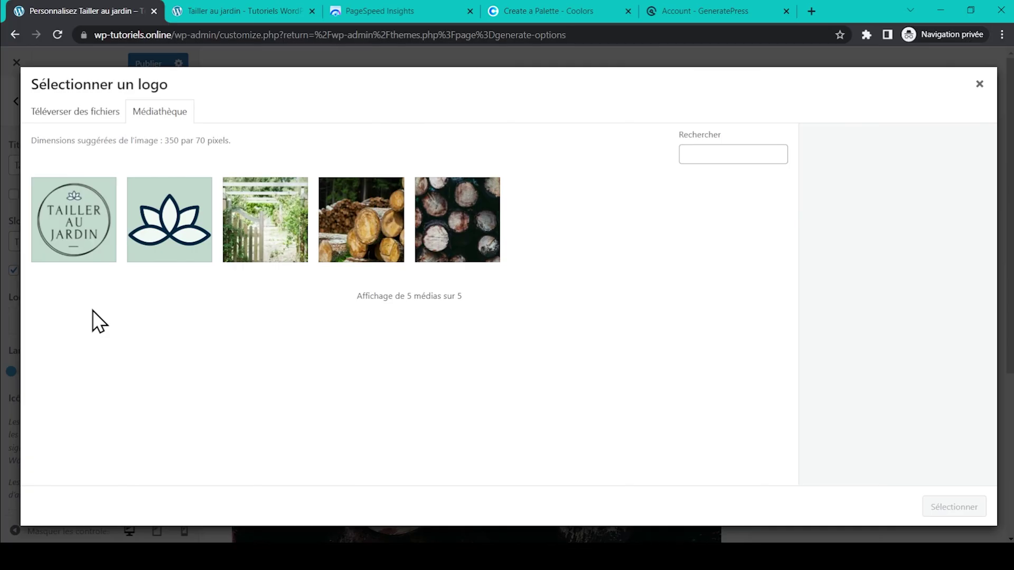
click(88, 222)
click(945, 515)
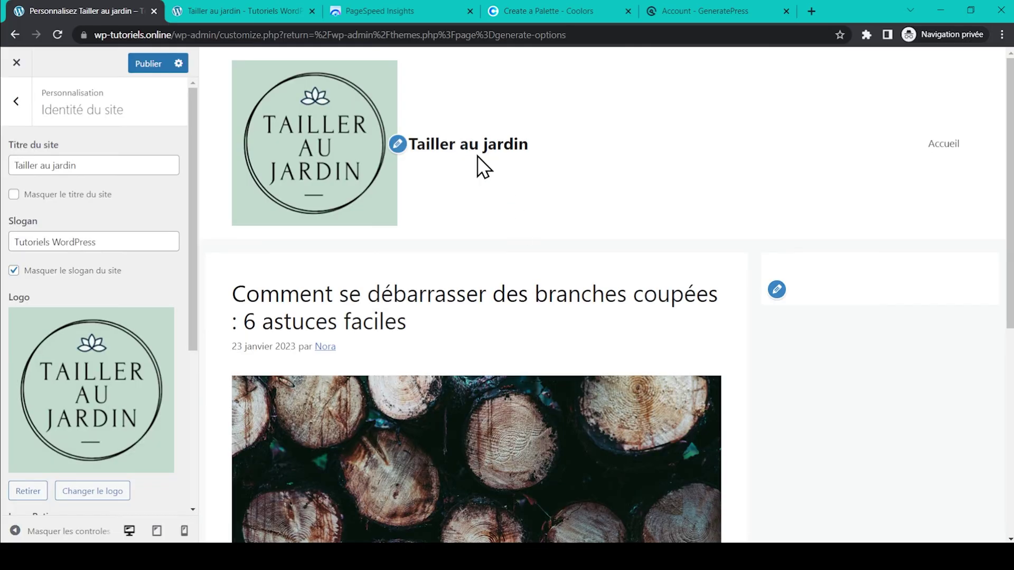
scroll(137, 317, down, 5)
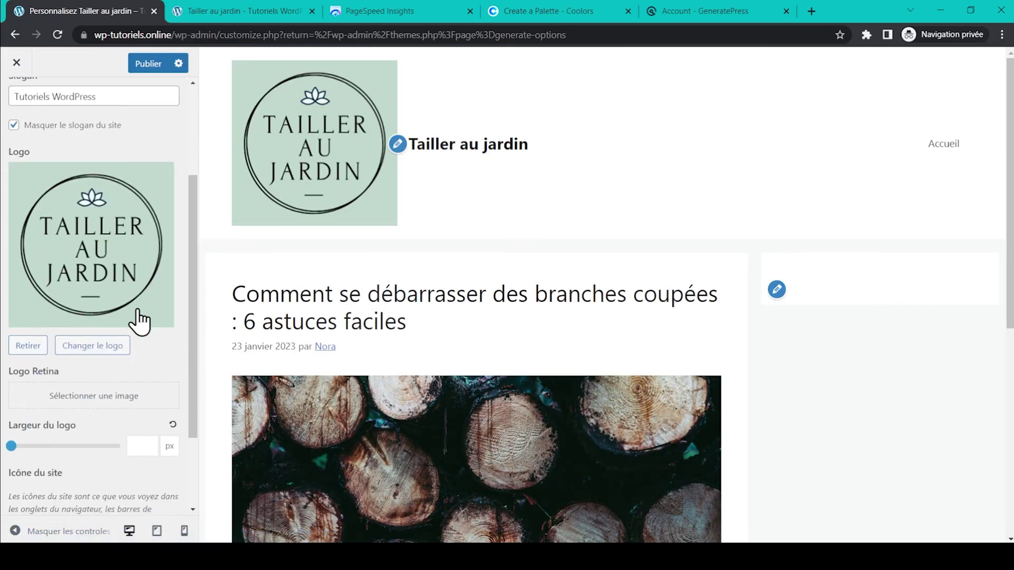
drag(12, 366, 16, 367)
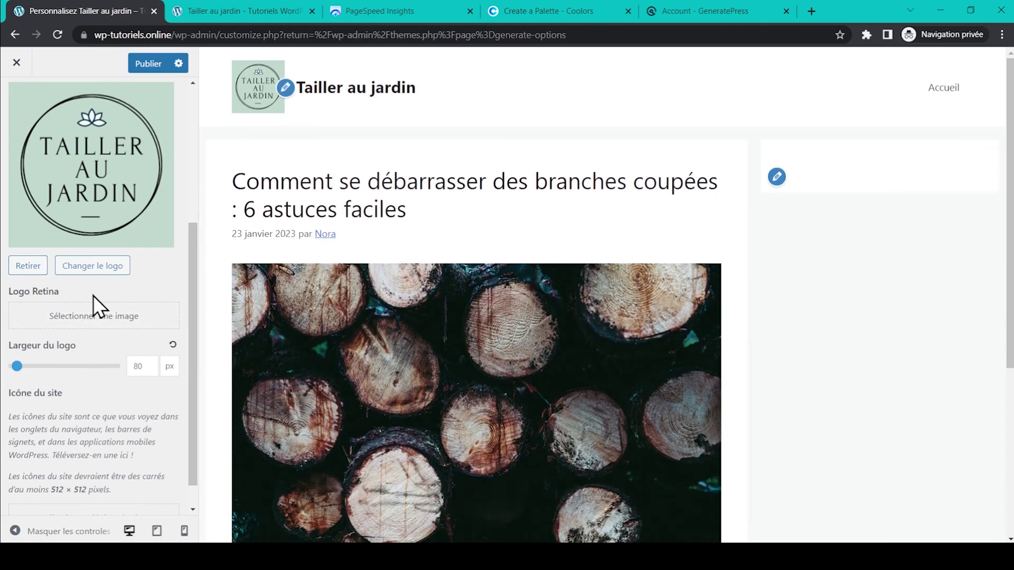
Step: Set the lotus flower image from the media library as the site icon and publish the identity changes
scroll(93, 293, down, 1)
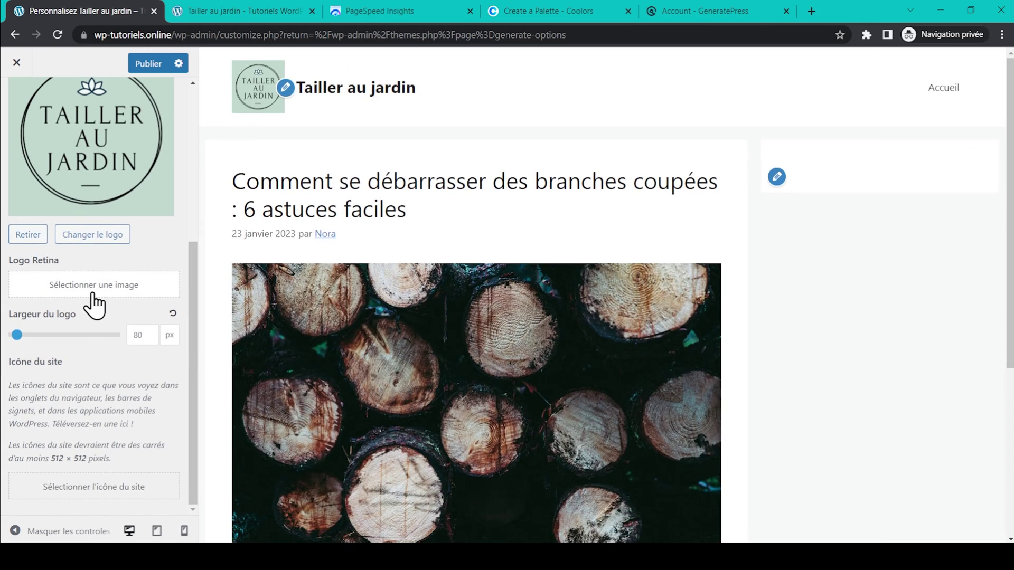
click(96, 488)
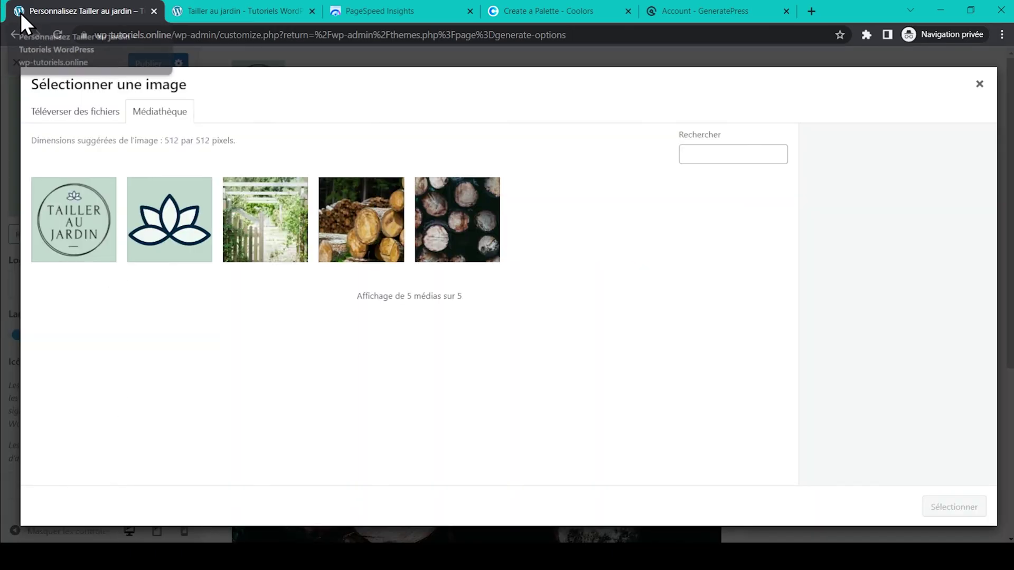
click(165, 236)
click(948, 508)
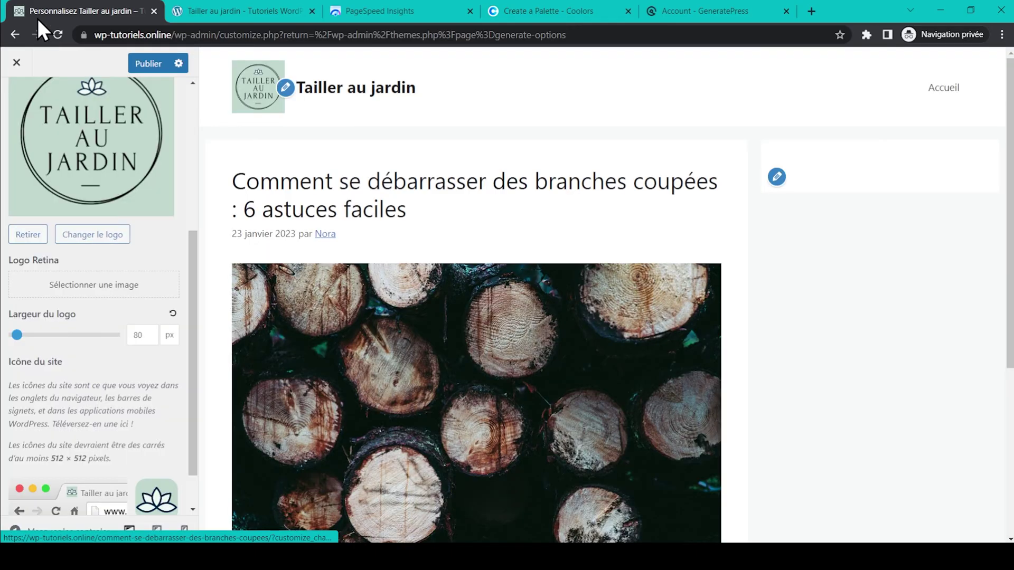
click(159, 64)
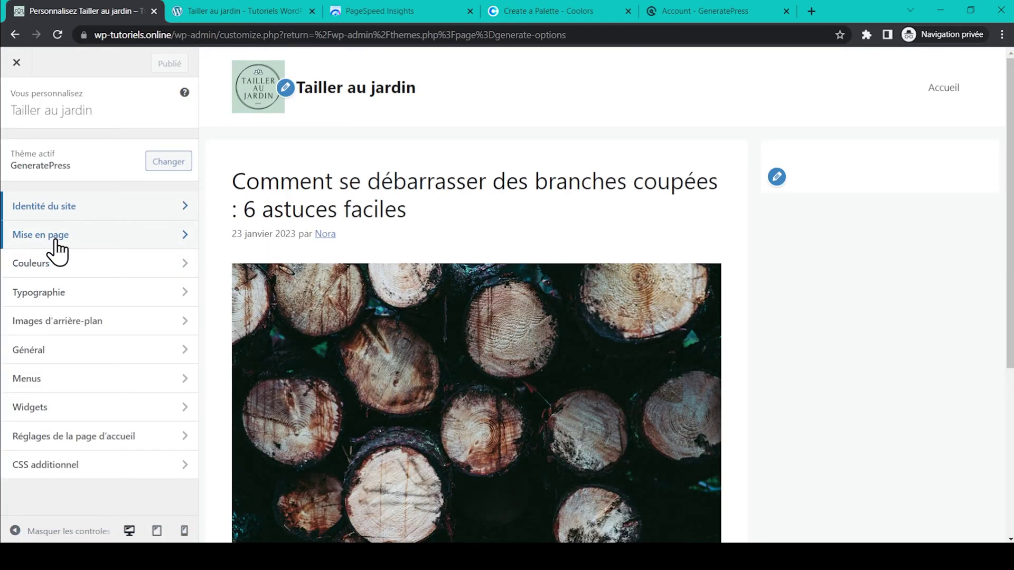
Step: Open the Couleurs settings and inspect the color value and CSS variable of the contrast global color
click(89, 263)
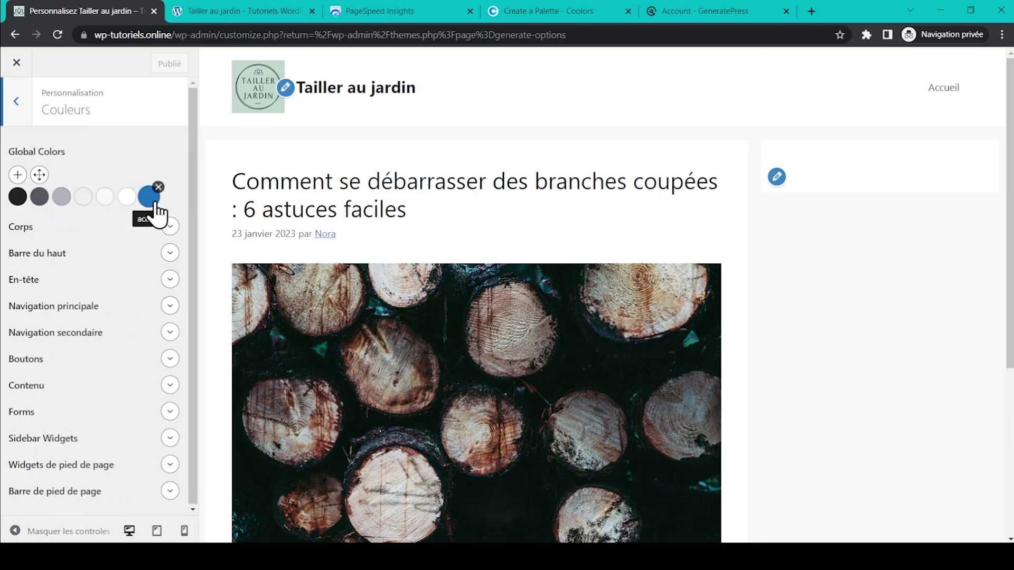
click(16, 200)
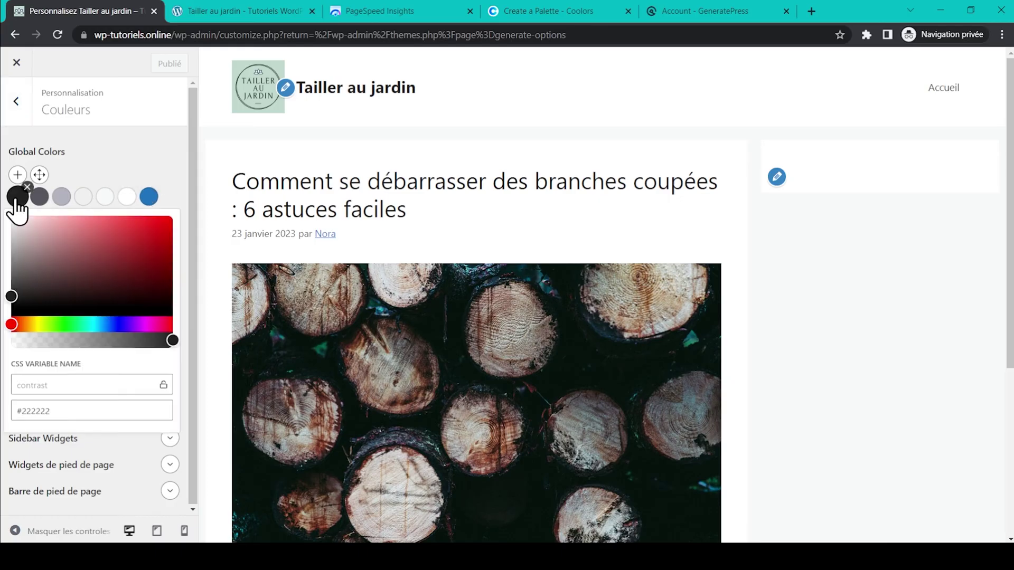
click(106, 153)
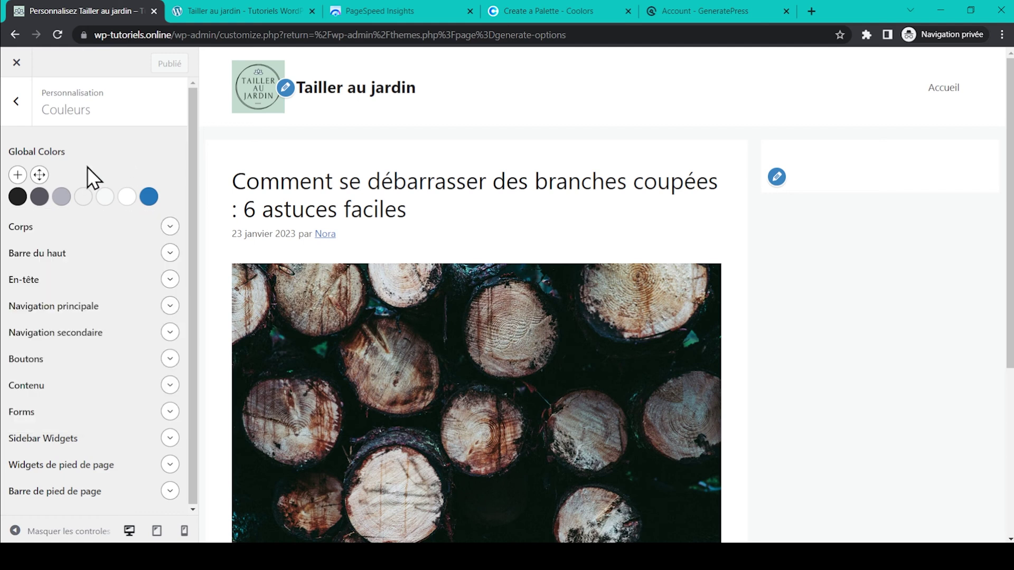
Step: Add a new red global color to the palette as a trial and delete it again
click(17, 175)
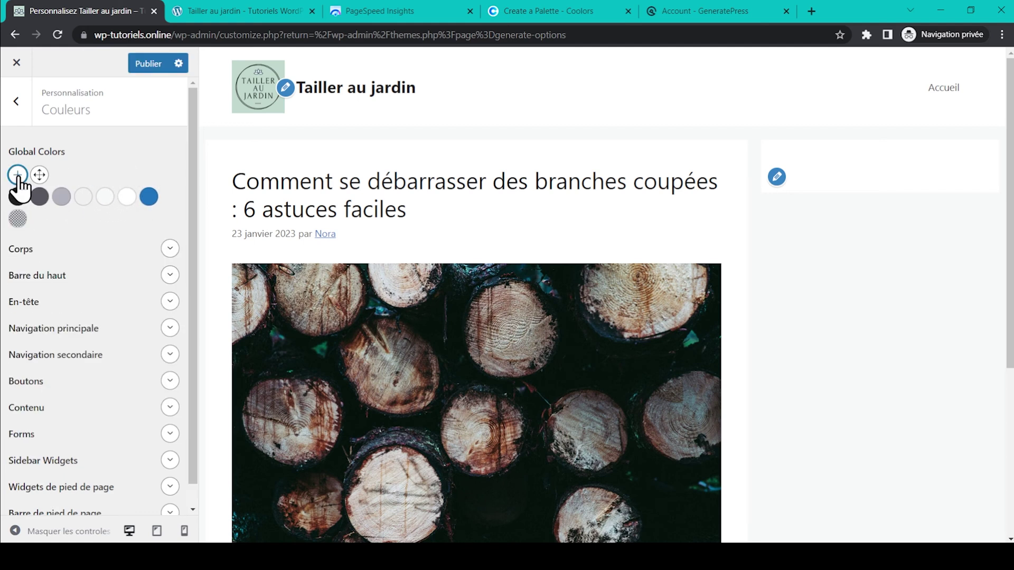
click(17, 220)
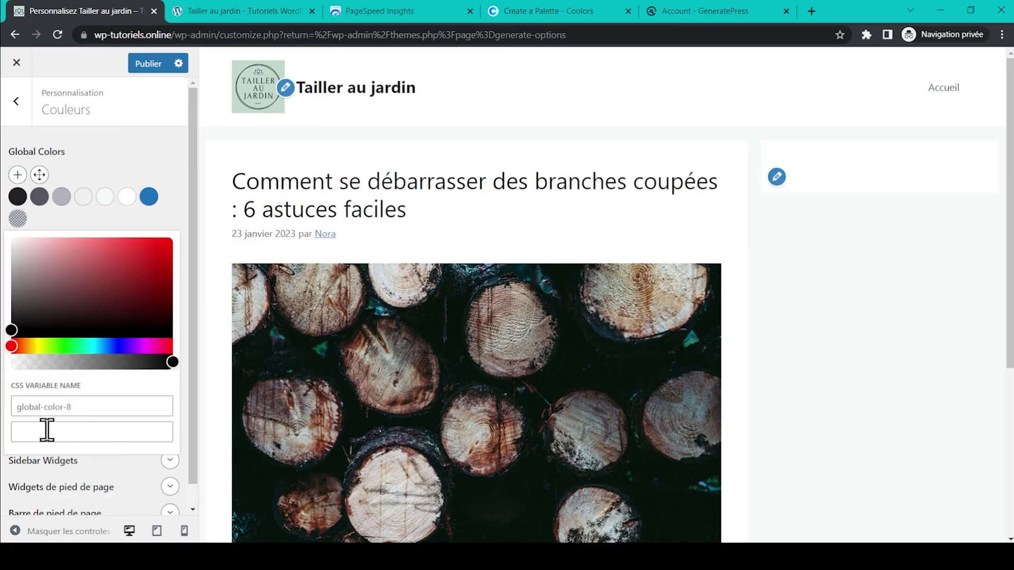
click(122, 259)
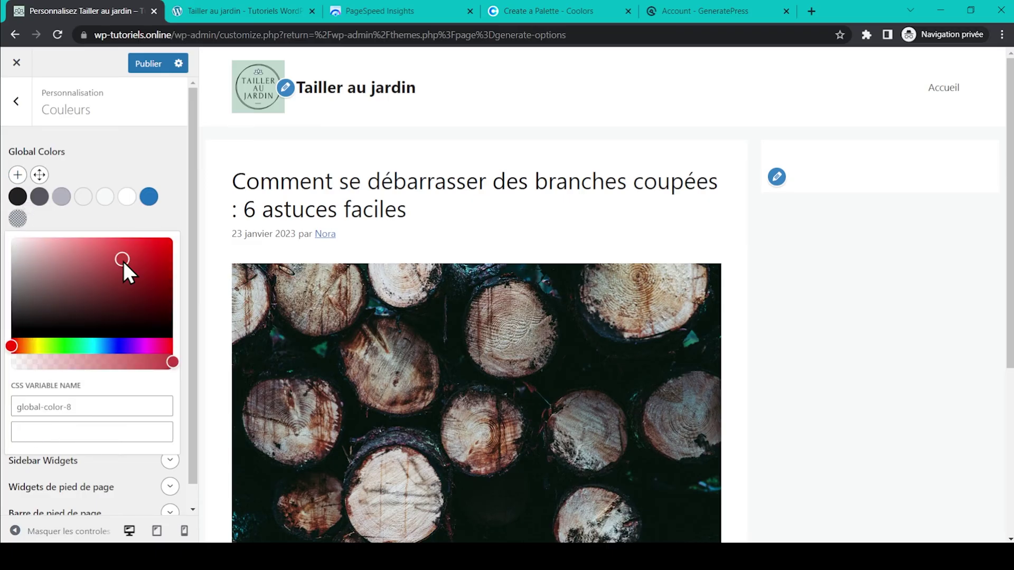
click(121, 150)
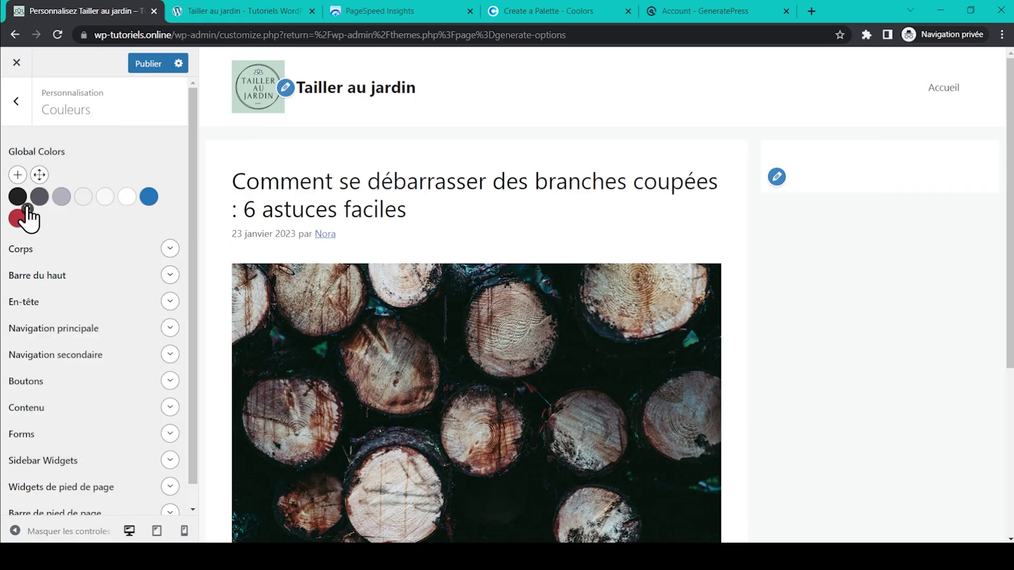
click(27, 210)
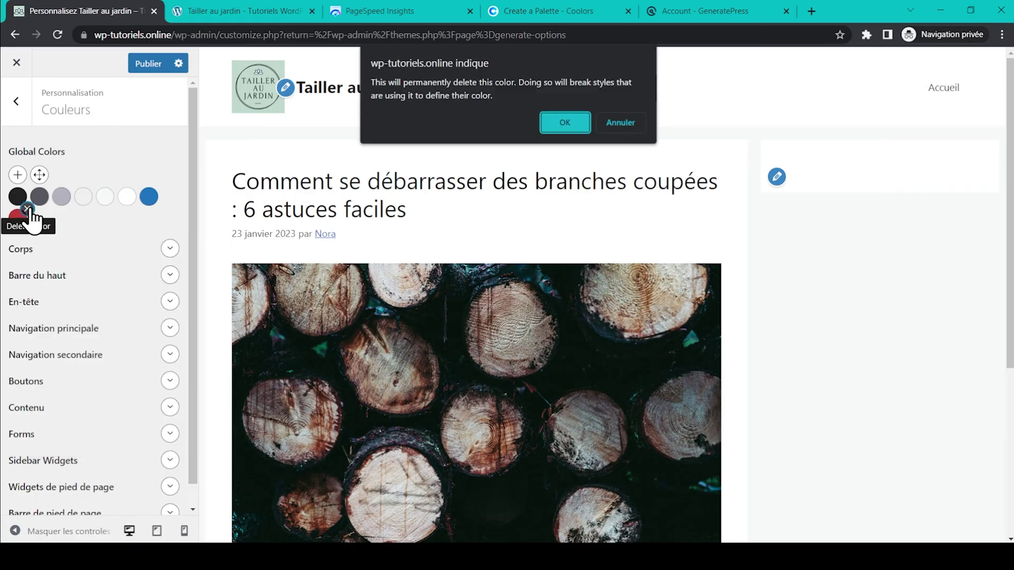
click(560, 122)
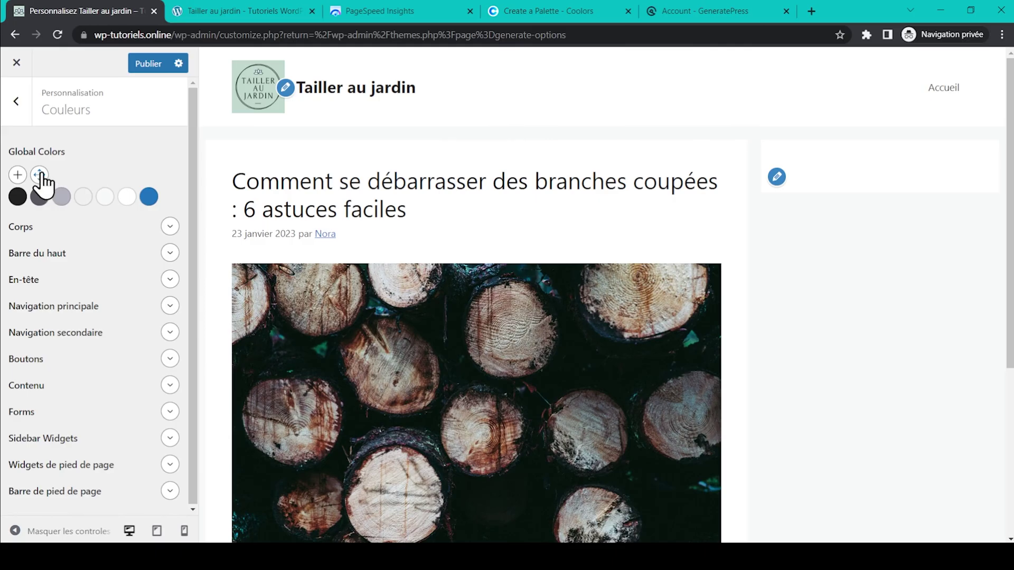
Step: Try reordering the global colors by moving the third color further along the palette
click(39, 175)
drag(65, 205, 100, 213)
click(39, 175)
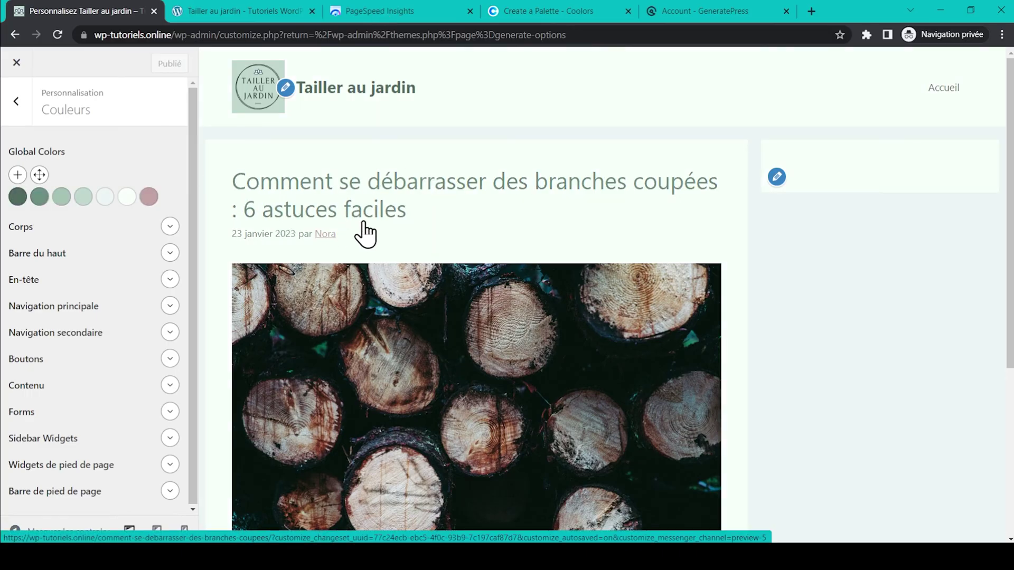
Step: Try the dark green contrast global color as the background of the Corps section
mouse_move(21, 210)
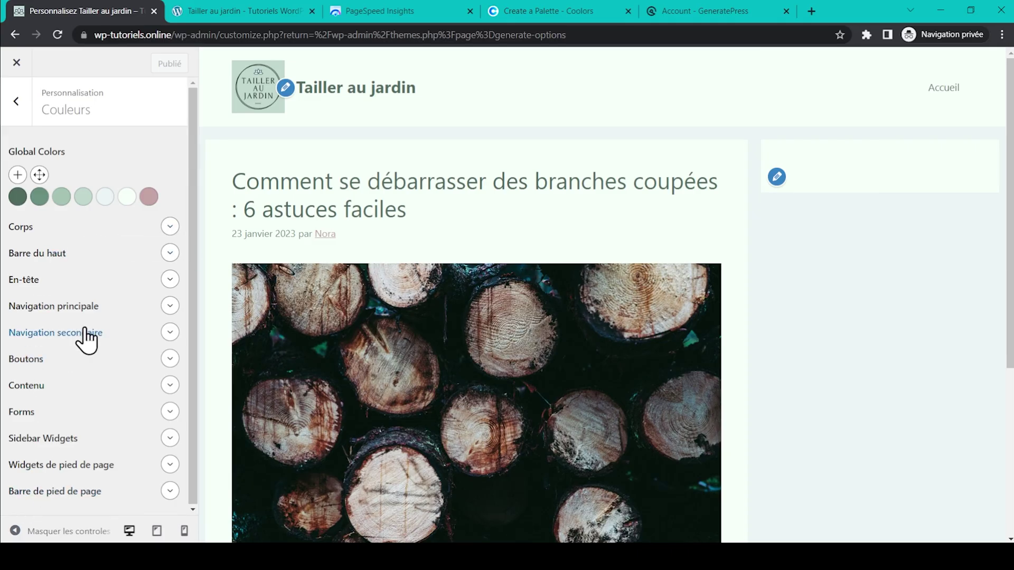
click(169, 227)
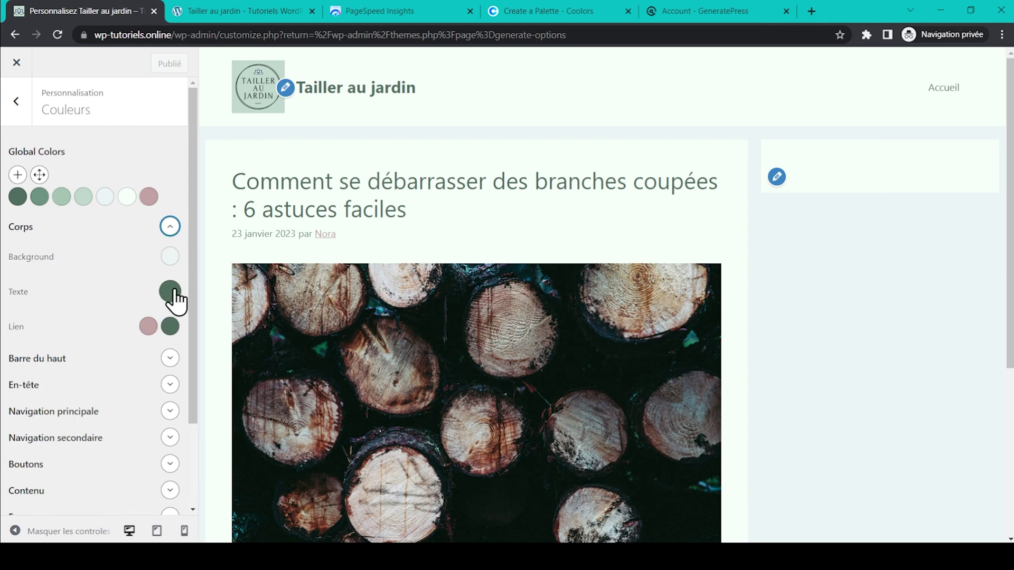
click(170, 256)
click(20, 474)
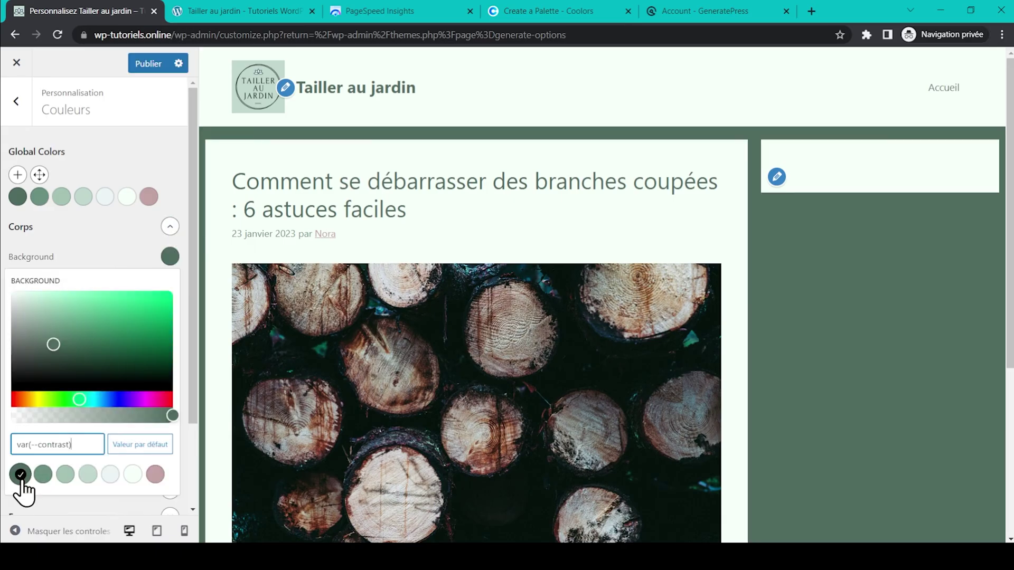
click(170, 227)
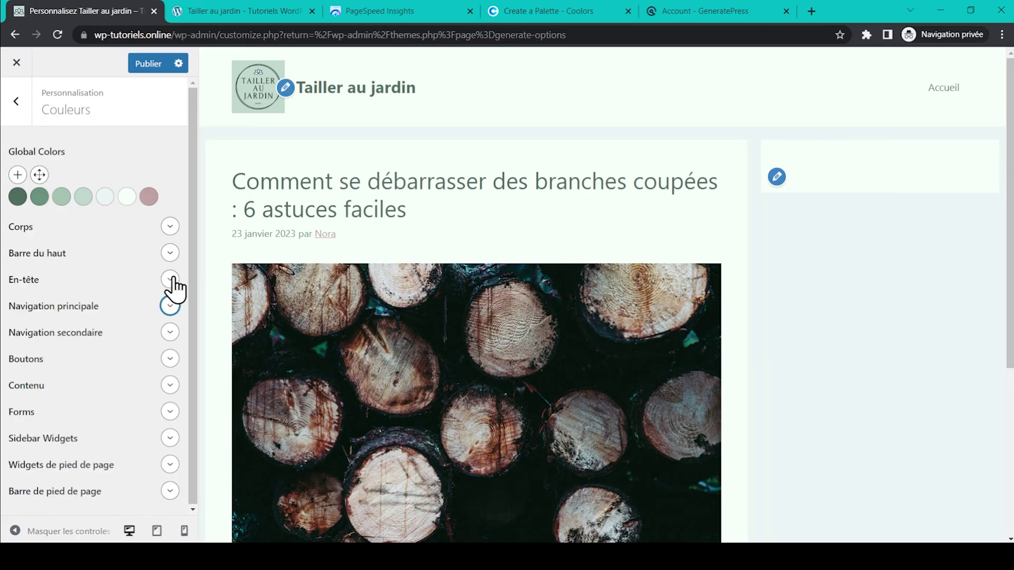
Step: Set the background of the En-tête section to the light green global color, fourth in the palette, after trying base-2
click(170, 279)
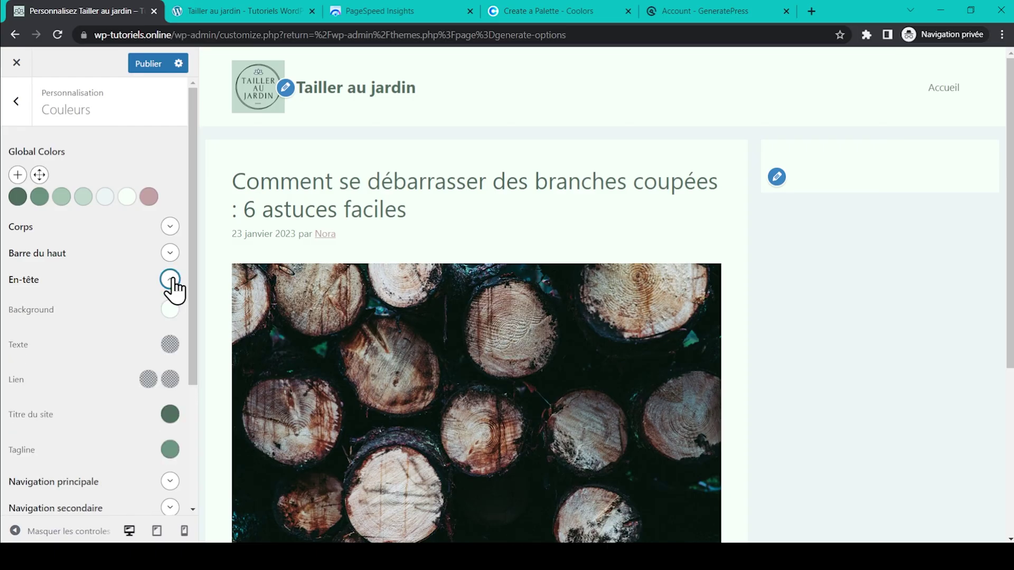
click(170, 311)
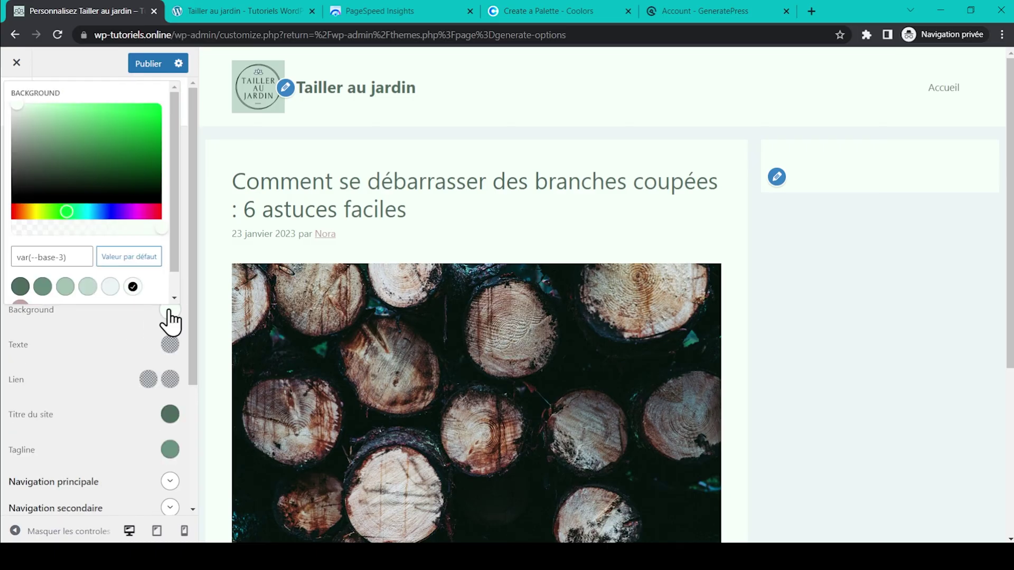
click(110, 288)
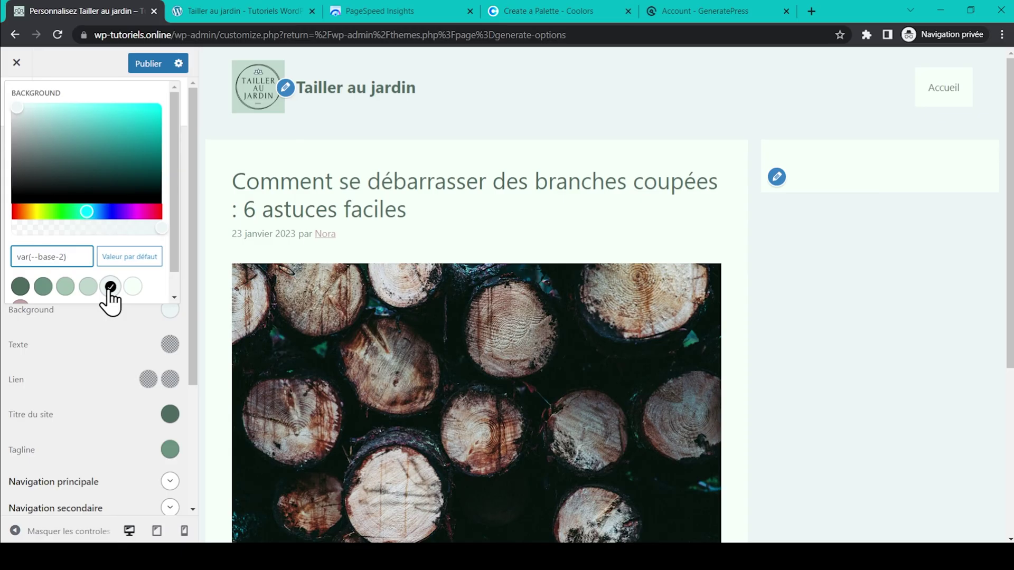
click(88, 286)
click(172, 283)
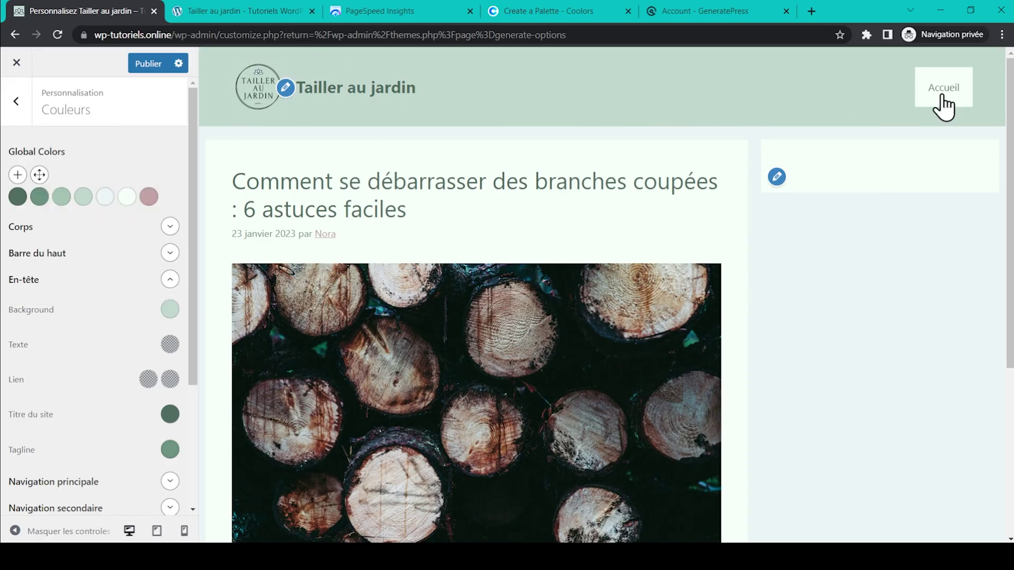
click(166, 283)
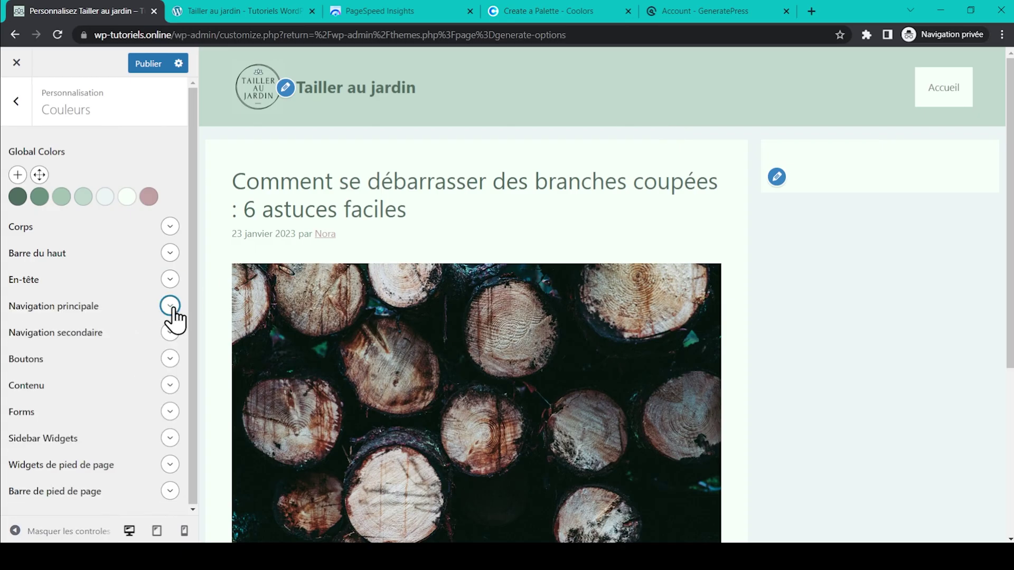
Step: Try the contrast-2 and light green global colors as the Navigation Background of the Navigation principale section
click(170, 310)
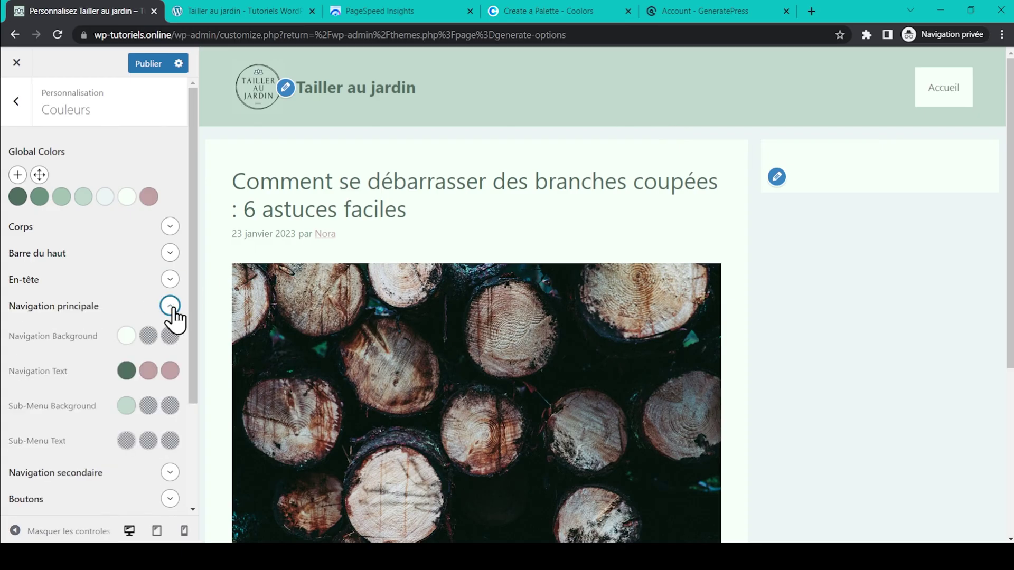
click(128, 341)
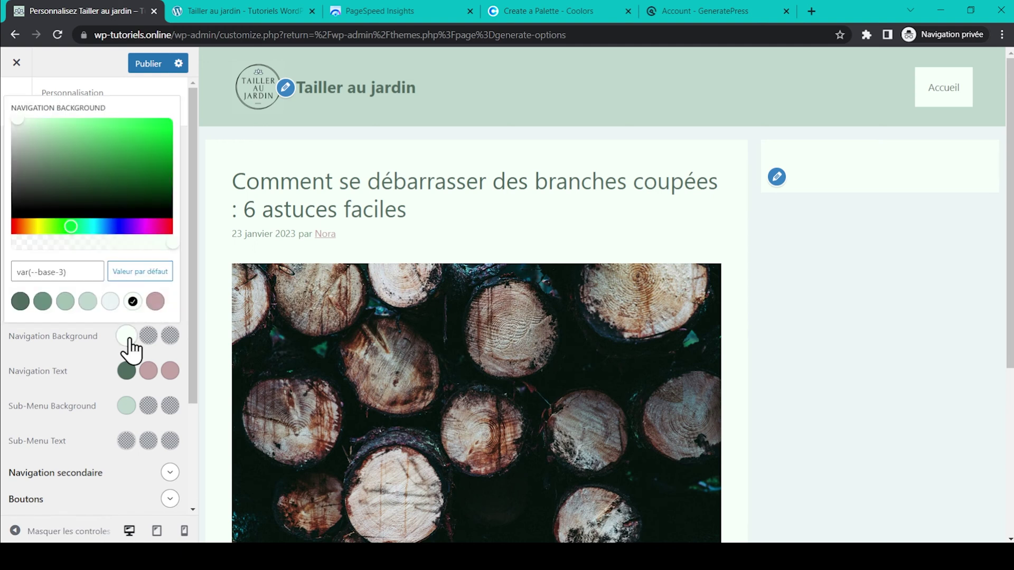
click(35, 305)
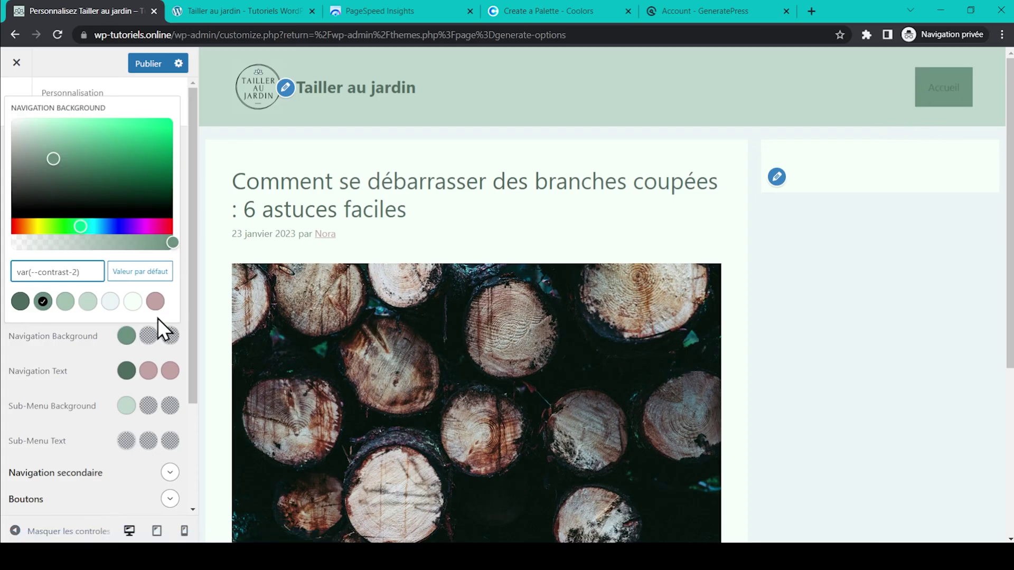
click(88, 303)
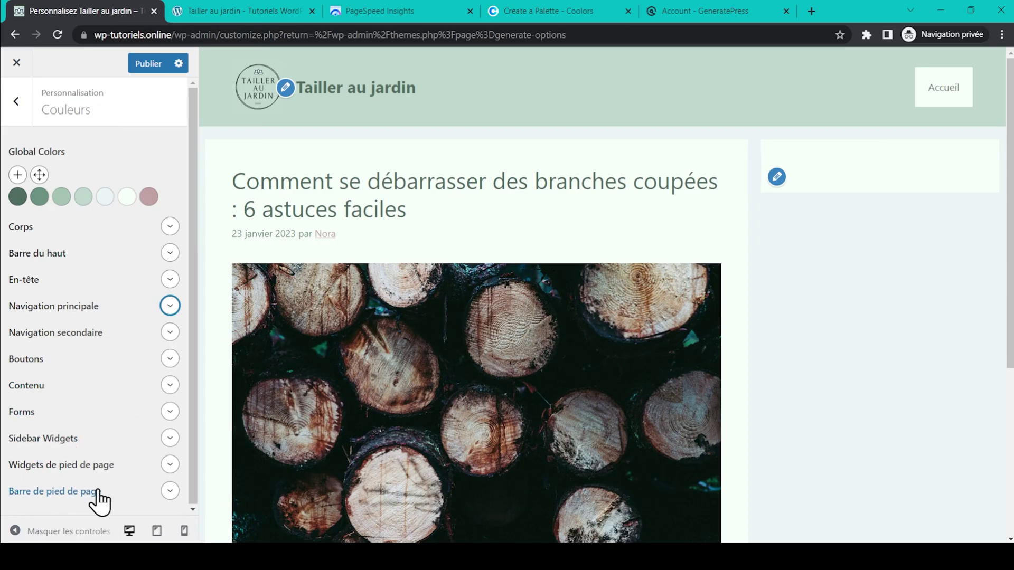
Step: Open the Conteneur settings under Mise en page and set the container width (Largeur du conteneur) to 1100 px
click(8, 108)
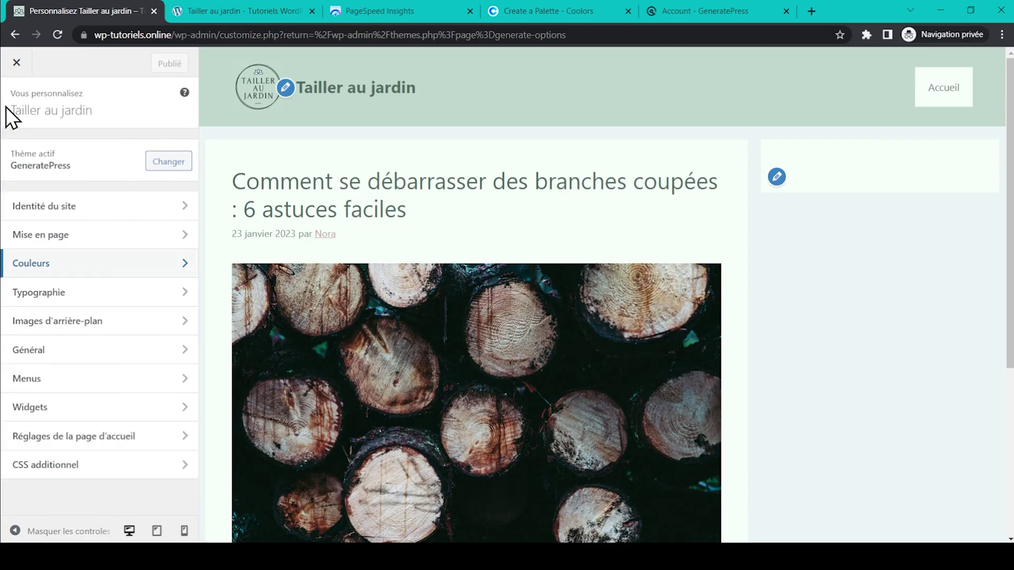
click(95, 238)
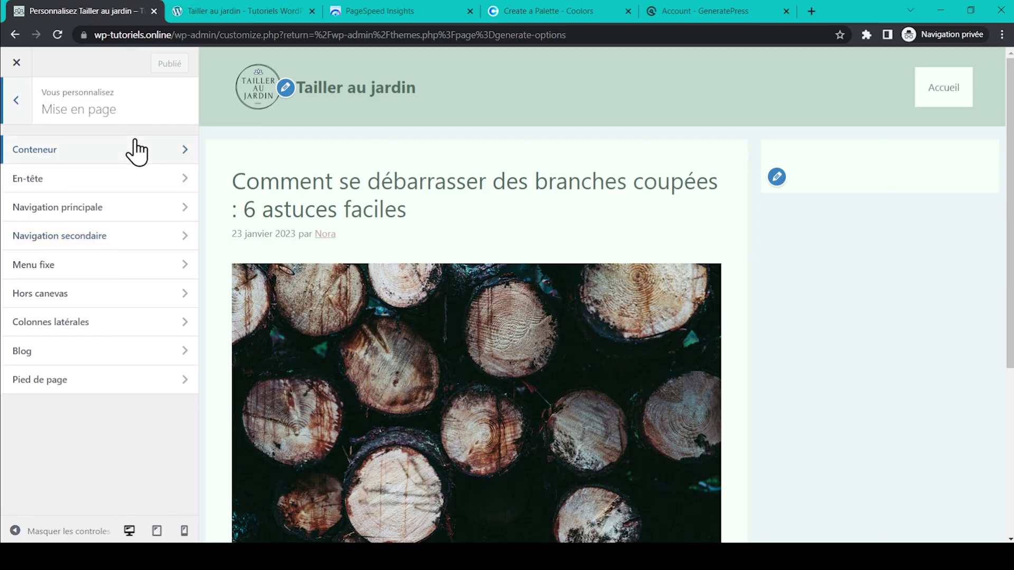
click(137, 151)
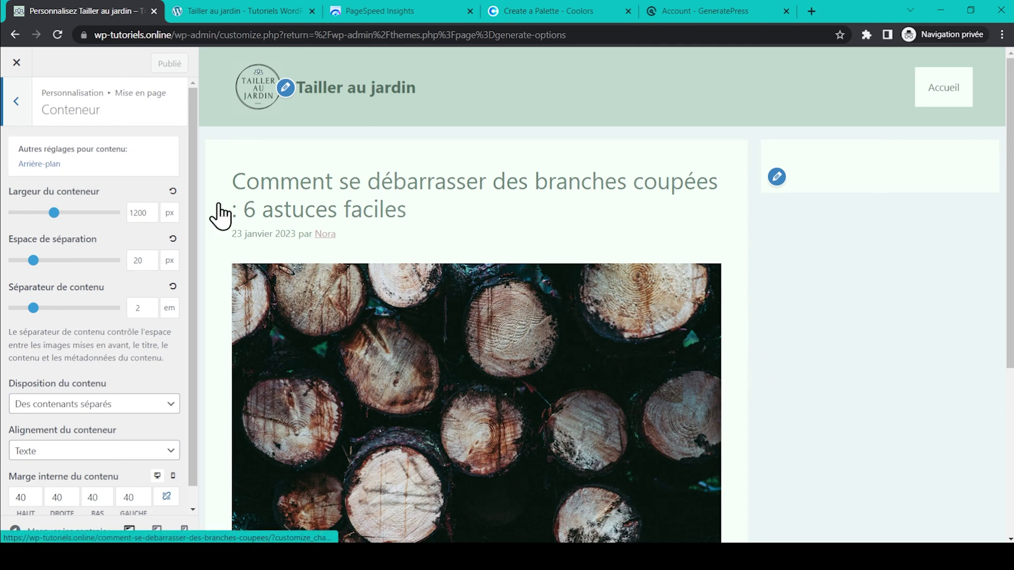
click(53, 212)
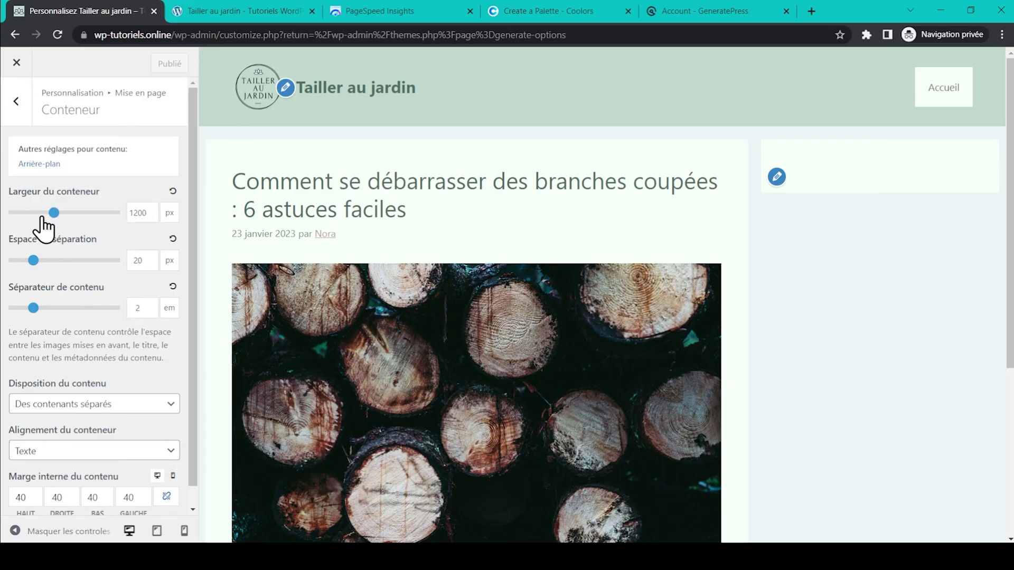
mouse_move(53, 212)
mouse_down()
mouse_move(22, 212)
mouse_move(48, 212)
mouse_up()
double_click(139, 213)
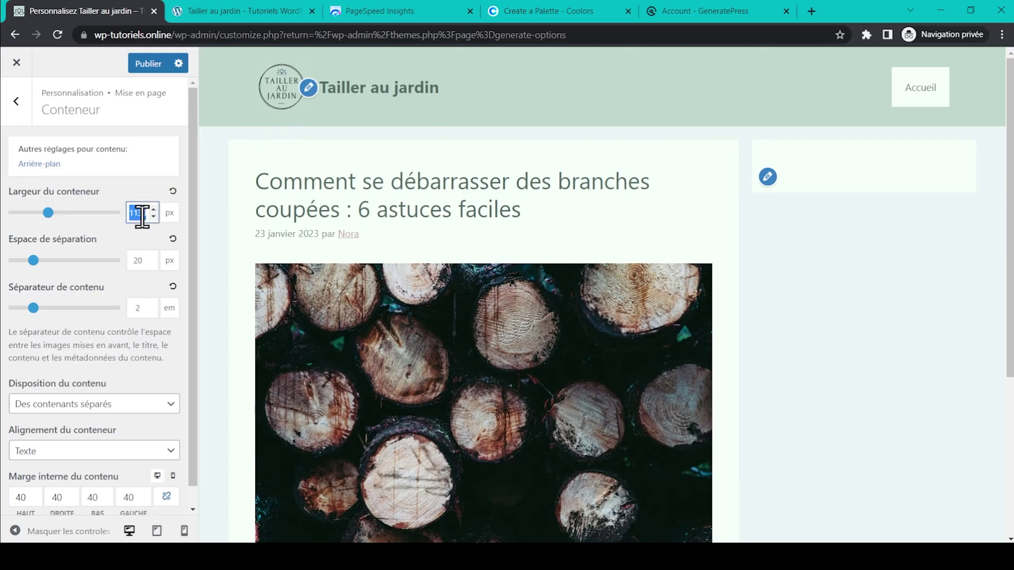
text(1100)
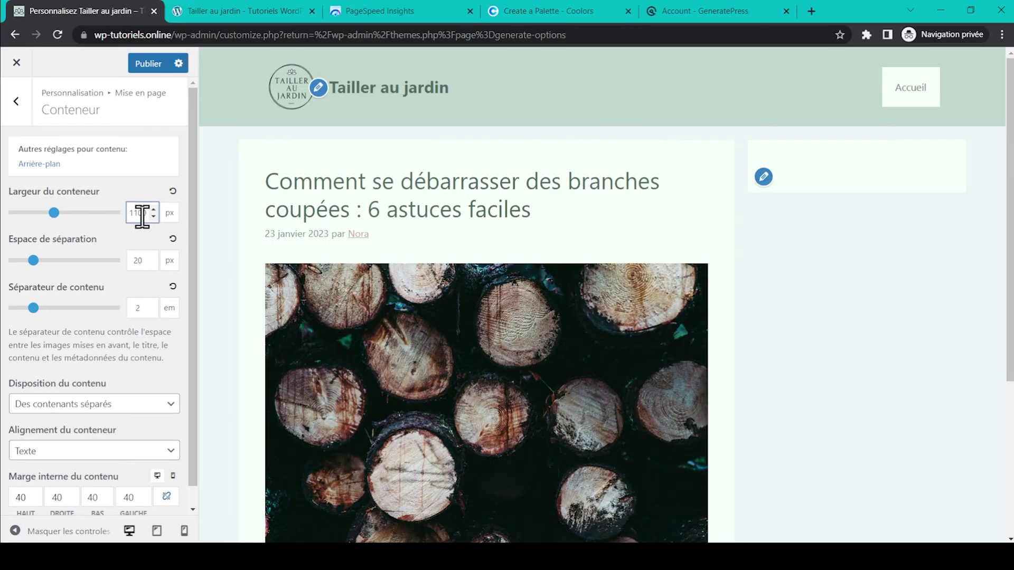
click(154, 230)
Step: Try larger values for Espace de séparation and Séparateur de contenu, resetting each to its default
drag(33, 262, 42, 262)
click(172, 239)
scroll(229, 311, down, 3)
scroll(228, 306, up, 1)
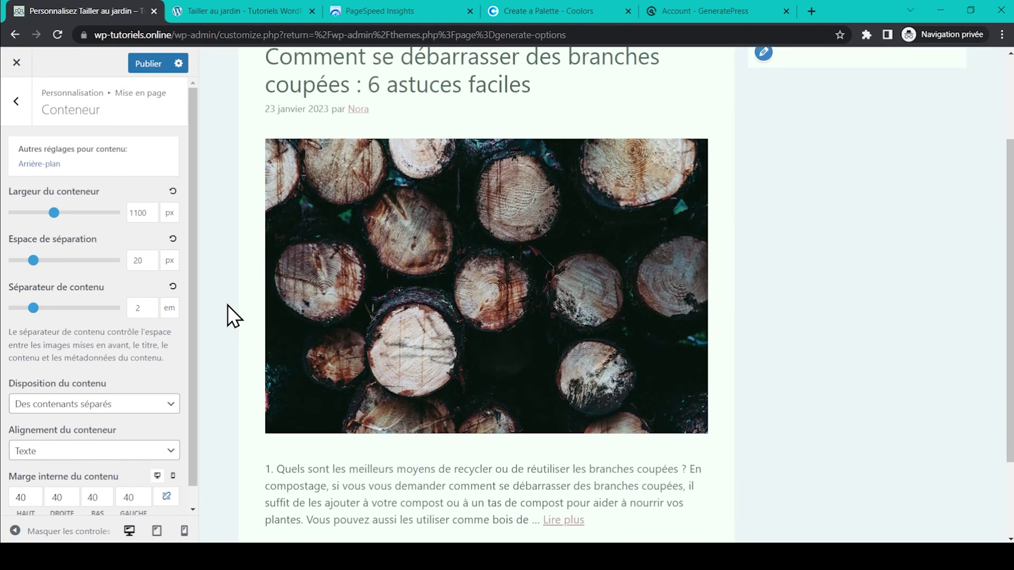
mouse_move(33, 308)
mouse_down()
mouse_move(68, 308)
mouse_move(49, 309)
mouse_up()
click(173, 286)
Step: Try the Un contenant option for Disposition du contenu and switch back to Des contenants séparés
scroll(132, 334, down, 1)
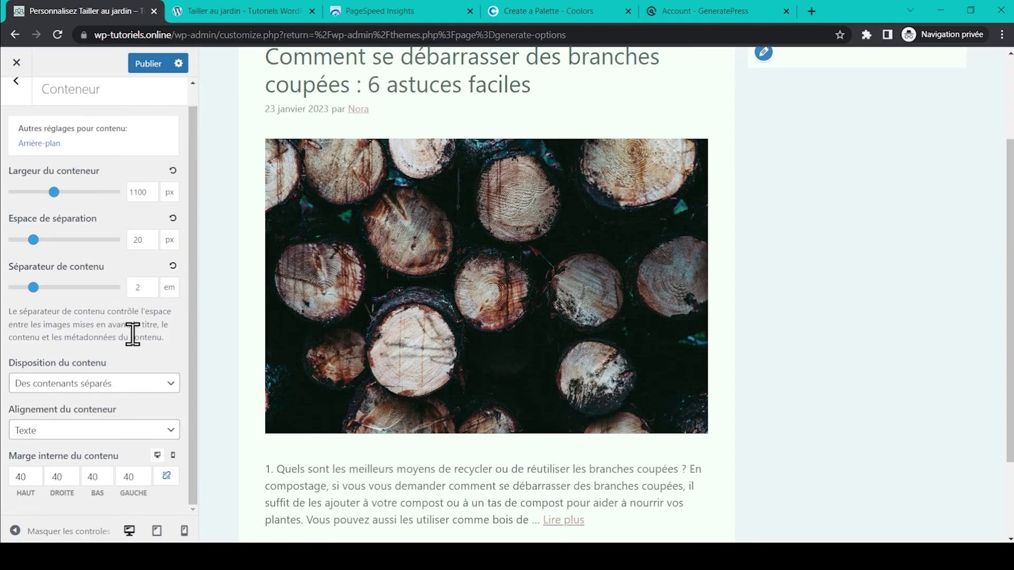
scroll(278, 323, up, 2)
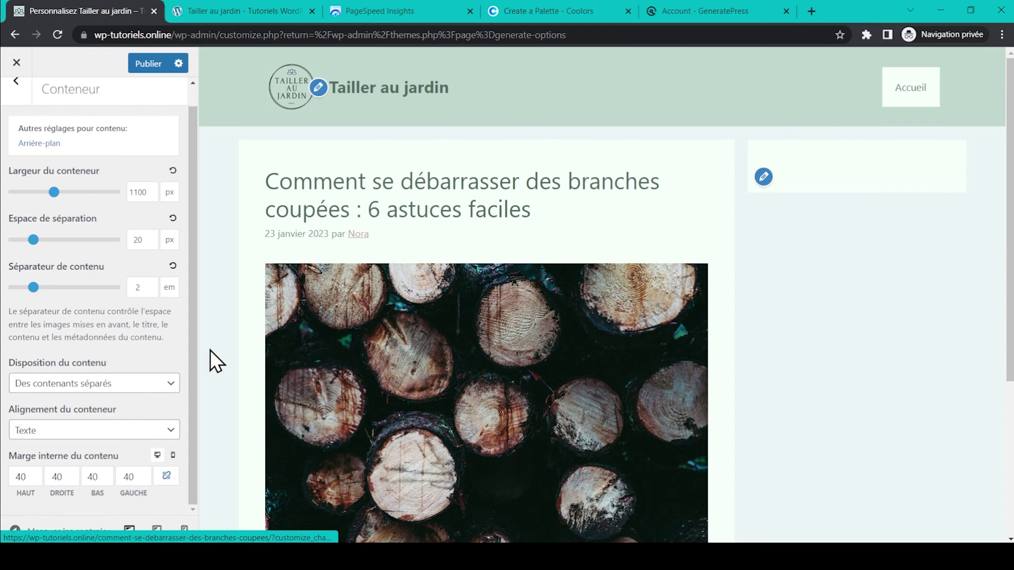
click(124, 390)
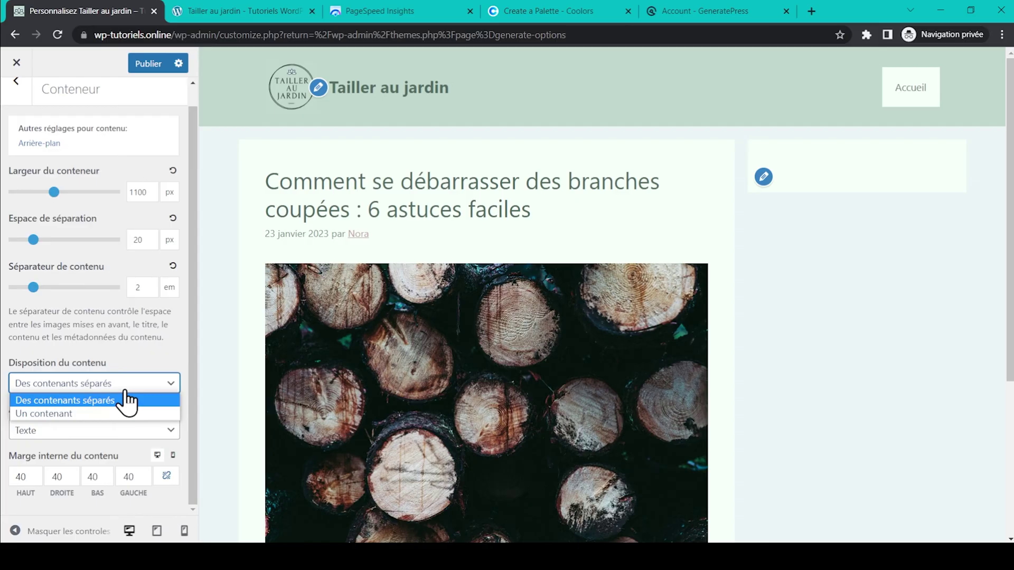
click(148, 414)
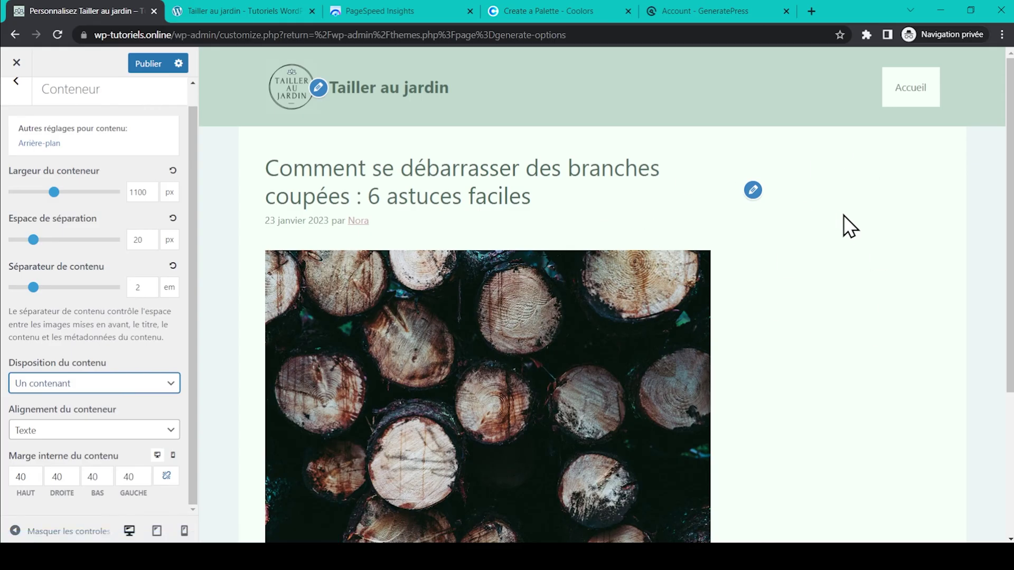
click(135, 390)
click(134, 404)
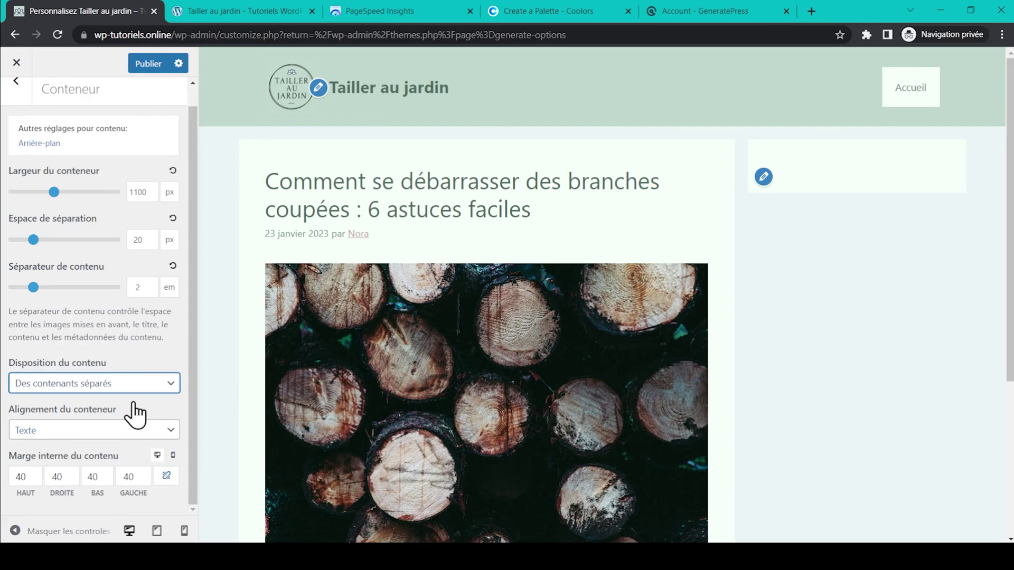
Step: Try aligning the container by Boîtes and return Alignement du conteneur to Texte
click(94, 430)
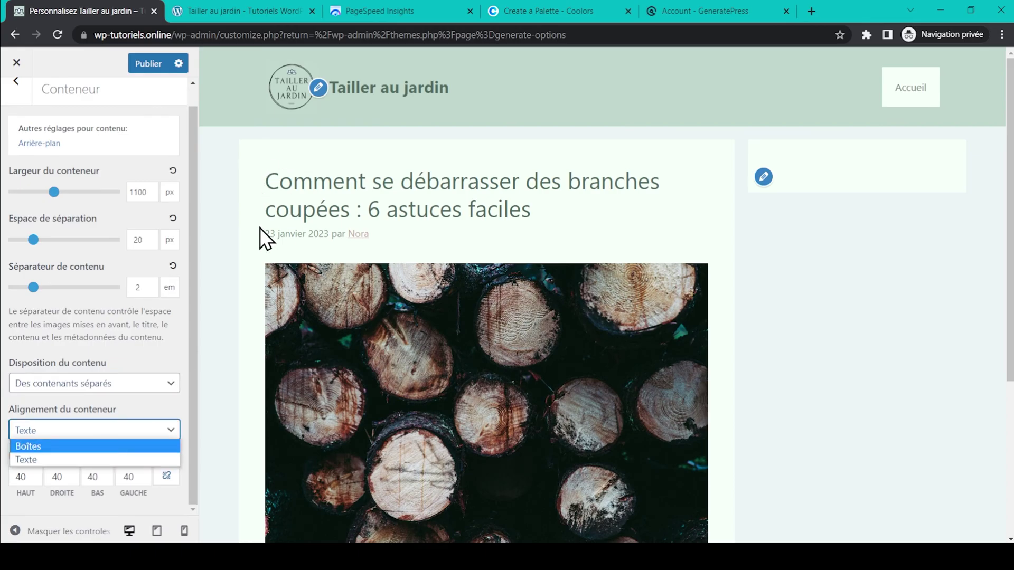
click(88, 461)
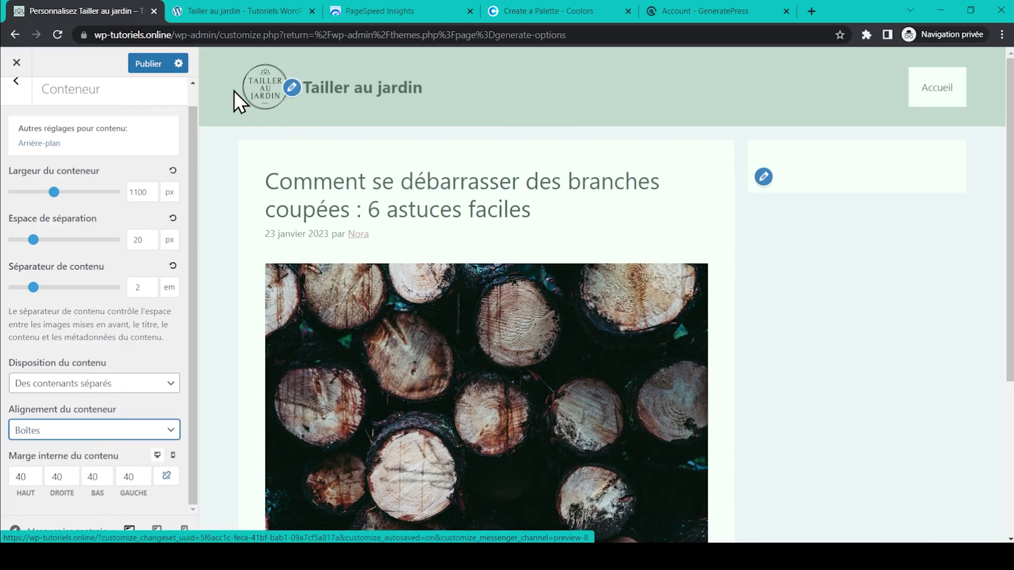
click(134, 430)
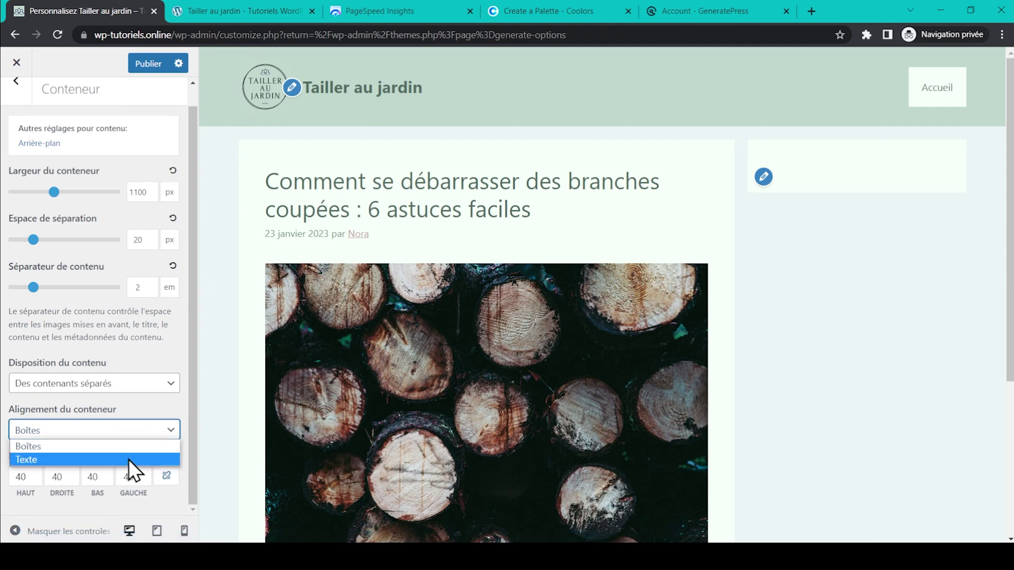
click(129, 460)
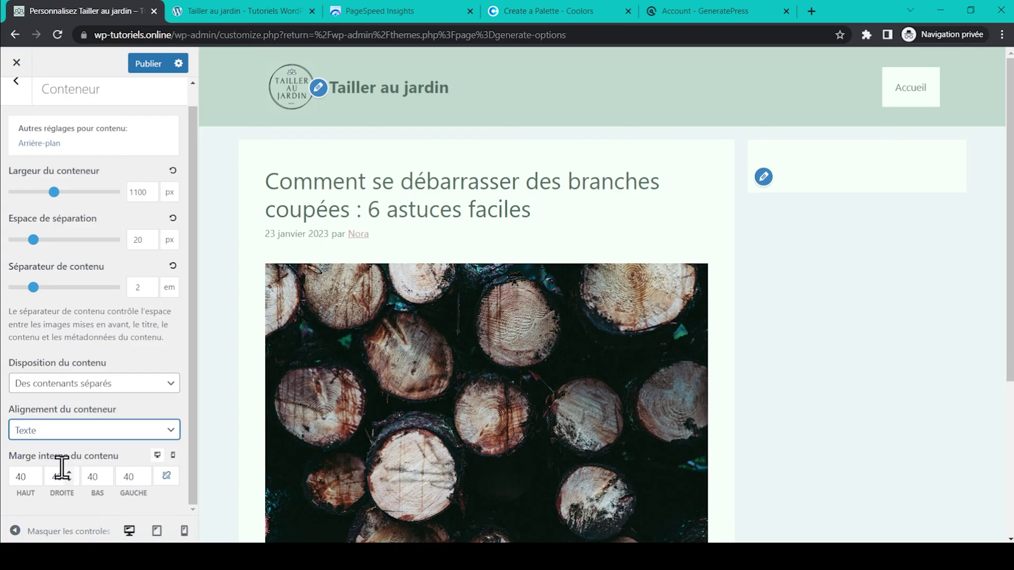
Step: Link the four Marge interne du contenu values together and publish the container changes
click(163, 477)
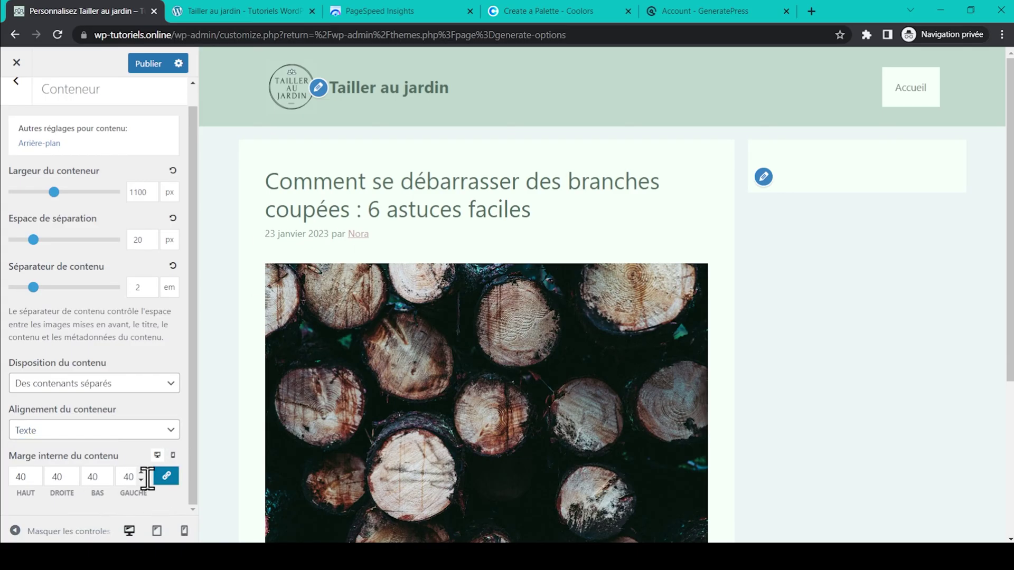
click(140, 477)
drag(139, 478, 140, 477)
click(174, 455)
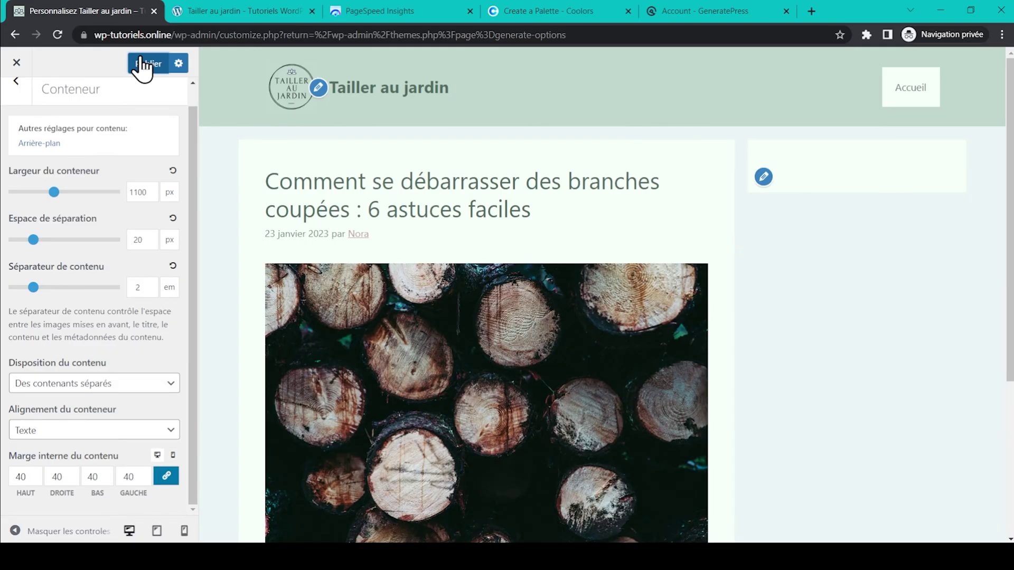
click(140, 63)
Step: Open the En-tête layout settings and try the header presets Valeur par défaut, Classique and Navigation avant, then select Navigation après
click(16, 81)
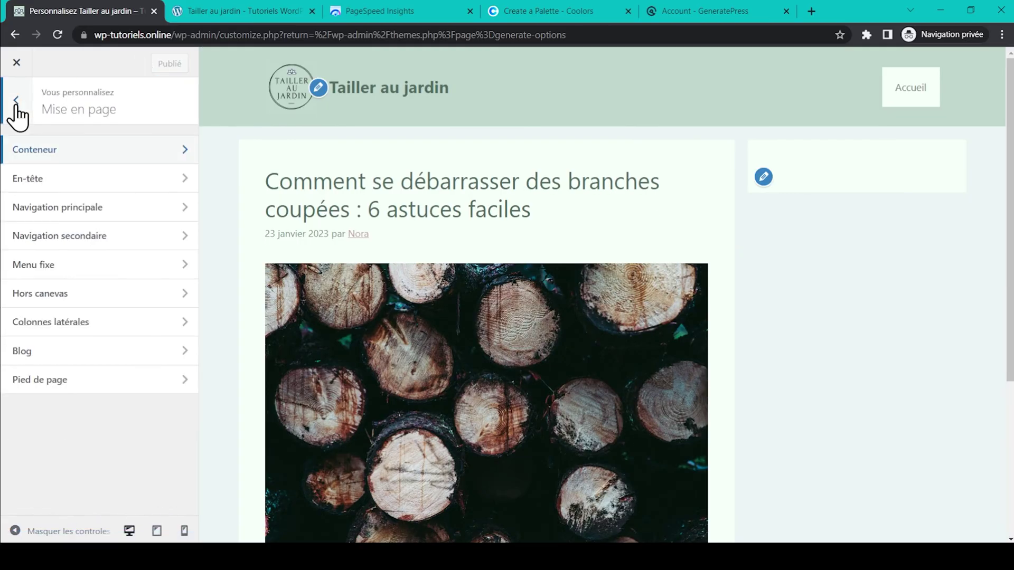
click(79, 179)
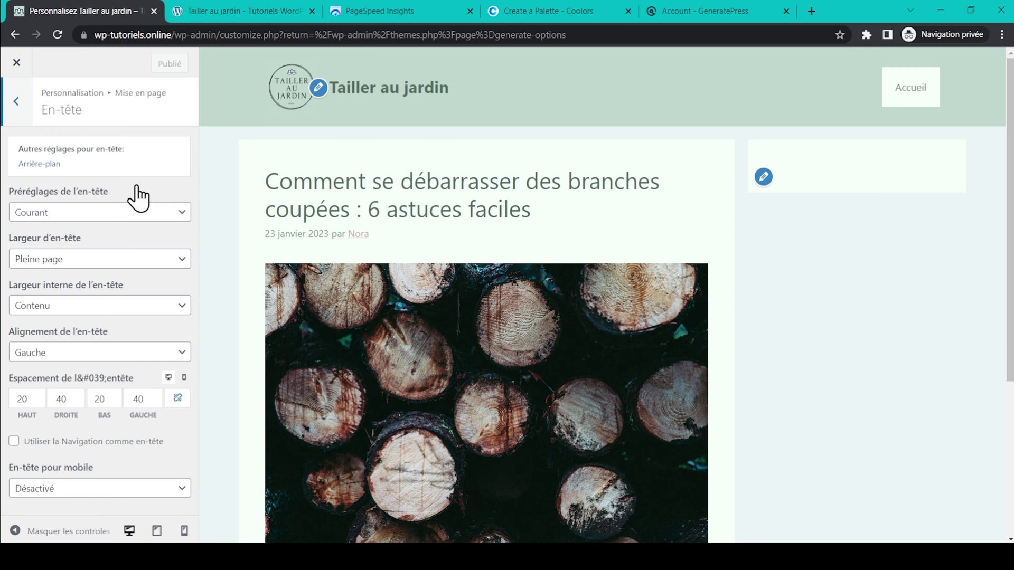
click(158, 213)
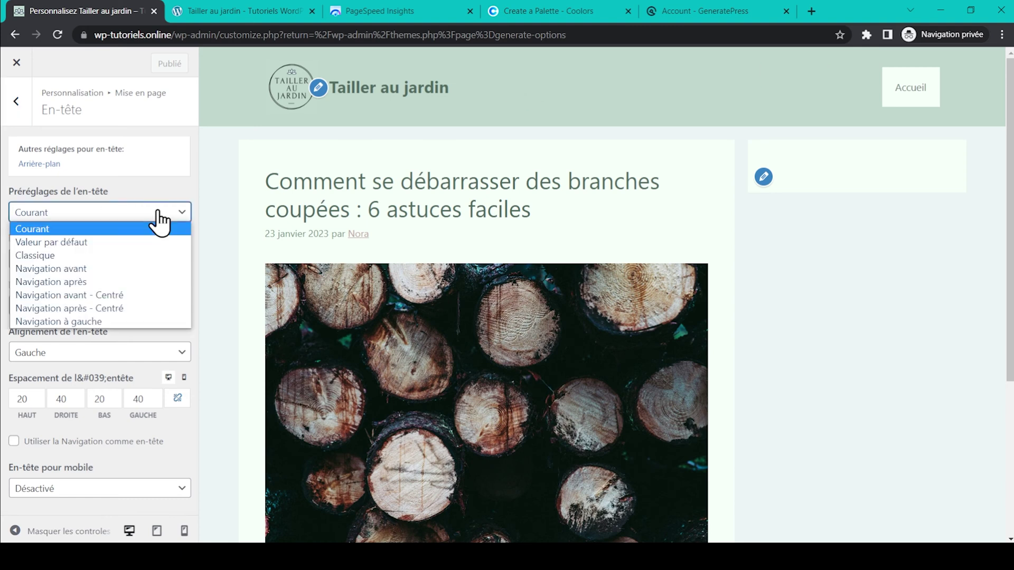
click(111, 241)
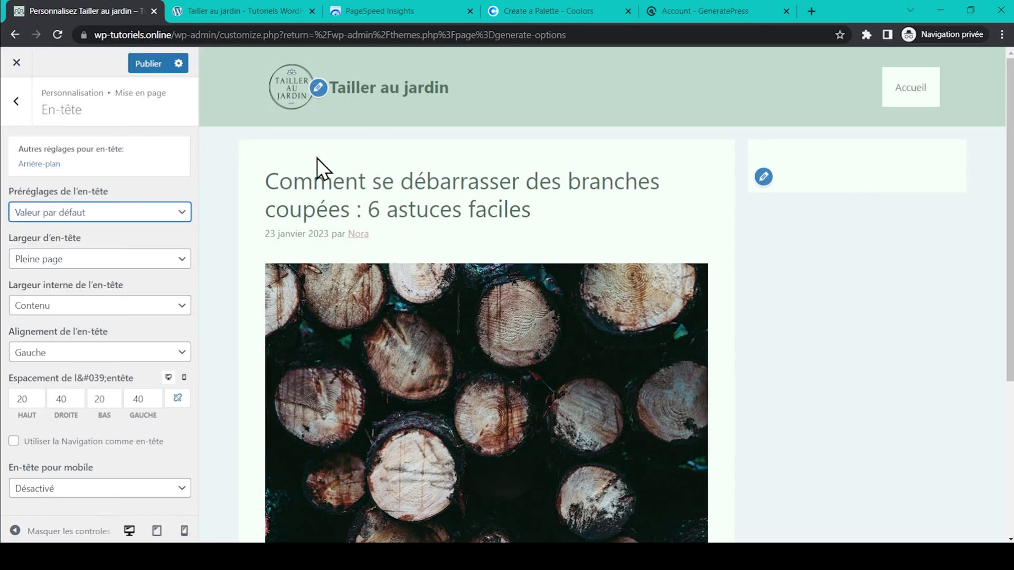
click(149, 212)
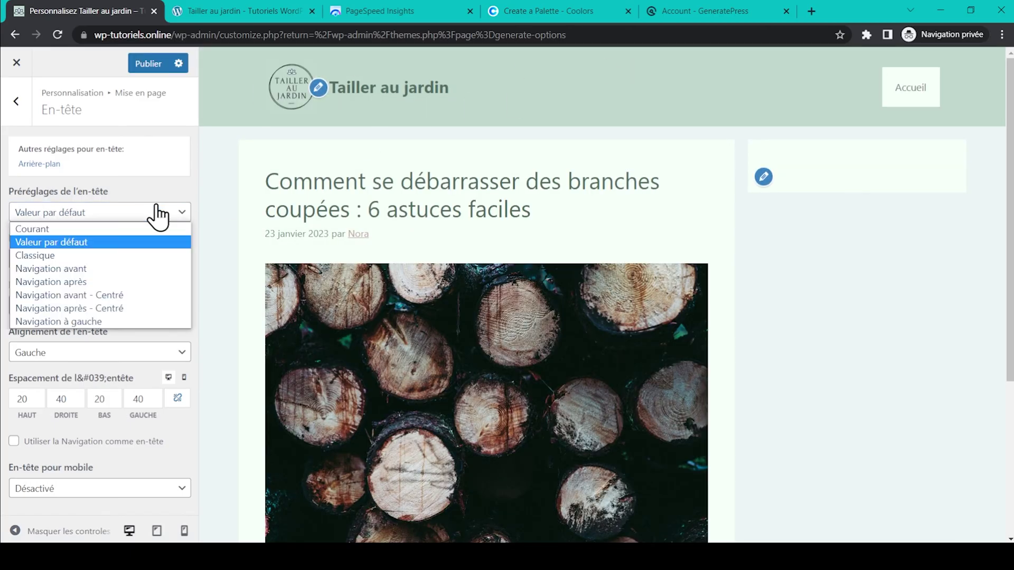
click(154, 256)
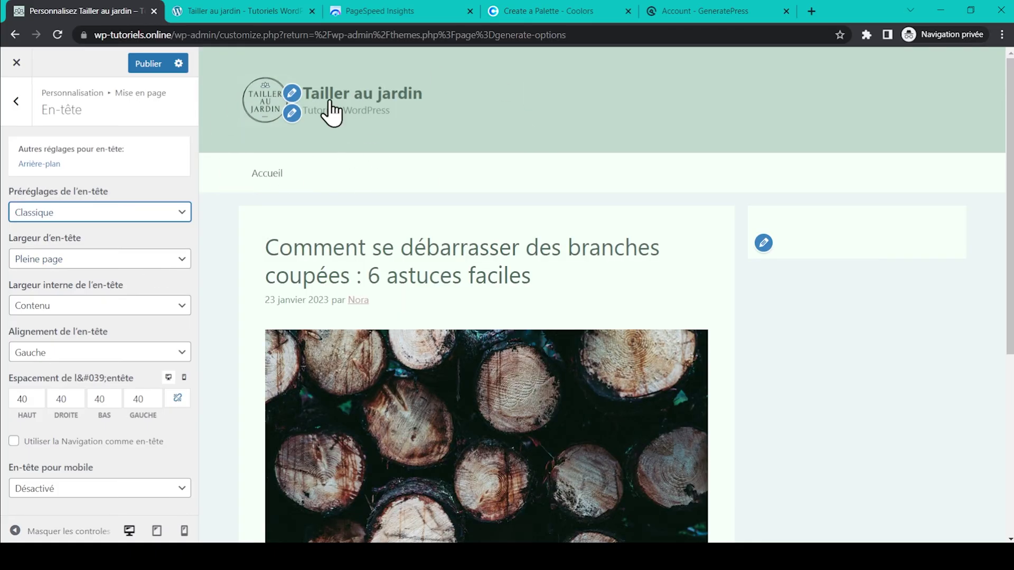
click(172, 211)
click(157, 266)
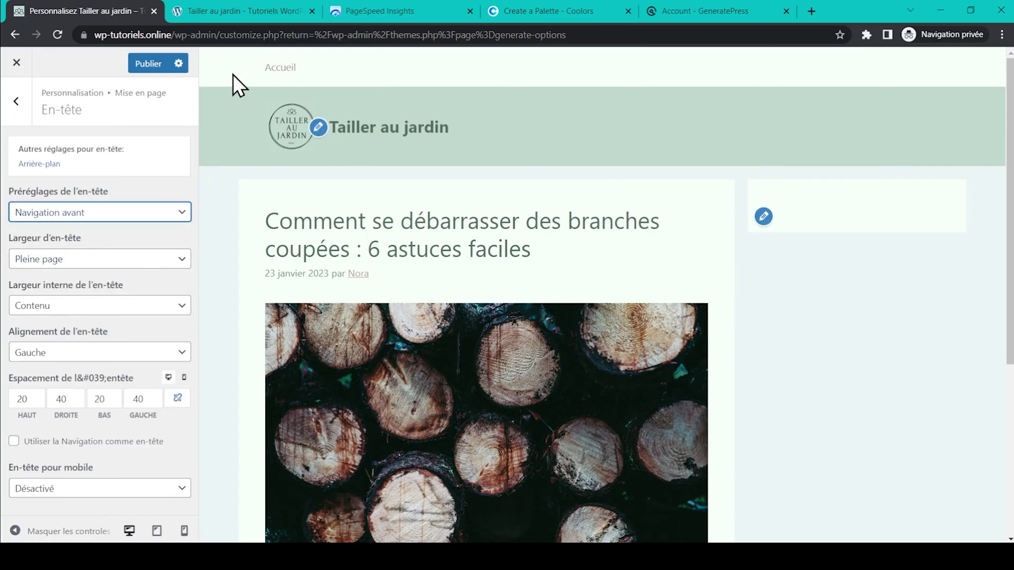
click(164, 214)
click(140, 281)
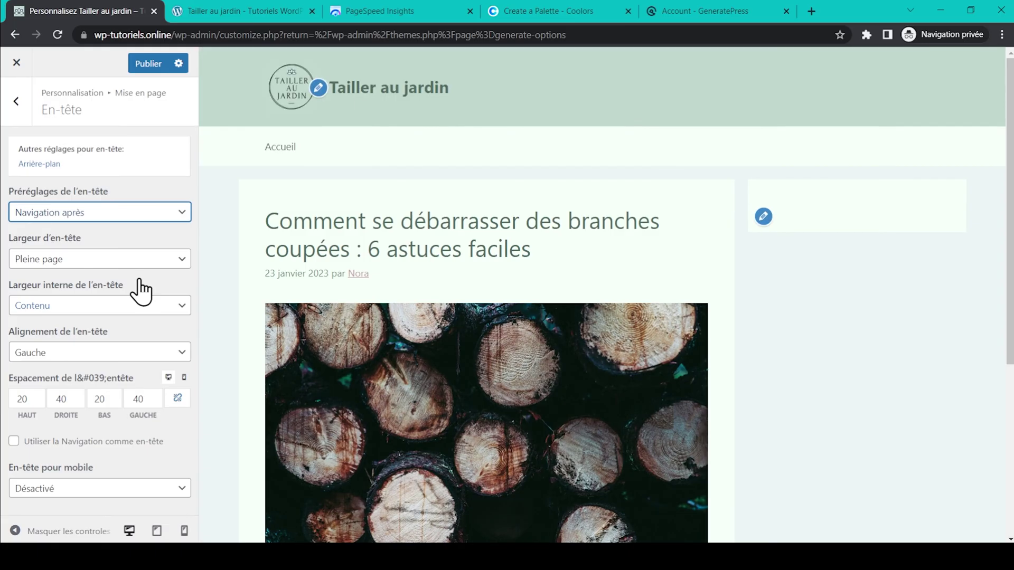
Step: Try the header presets Navigation avant - Centré and Navigation après - Centré, then return to Navigation après
click(165, 217)
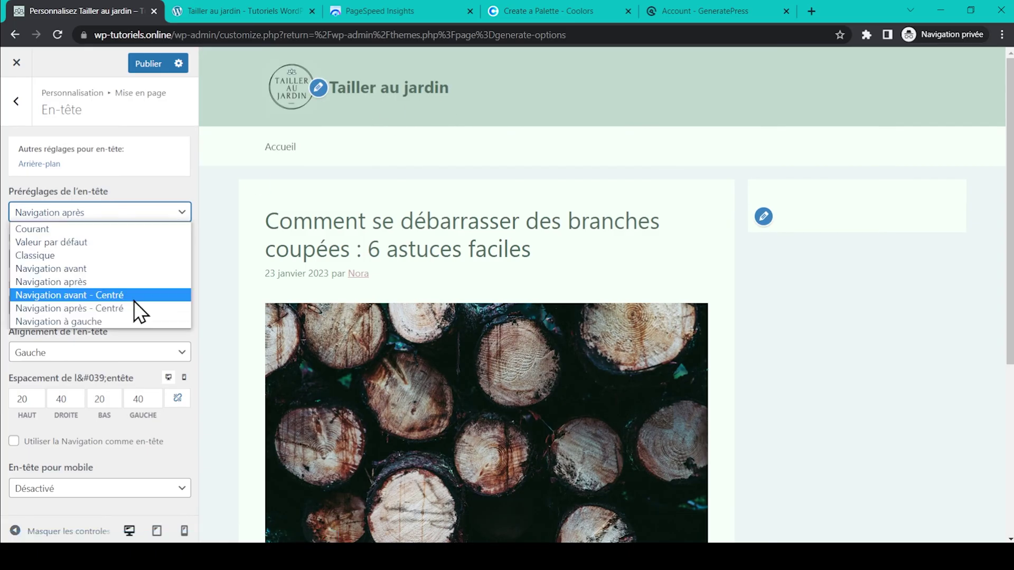
click(134, 295)
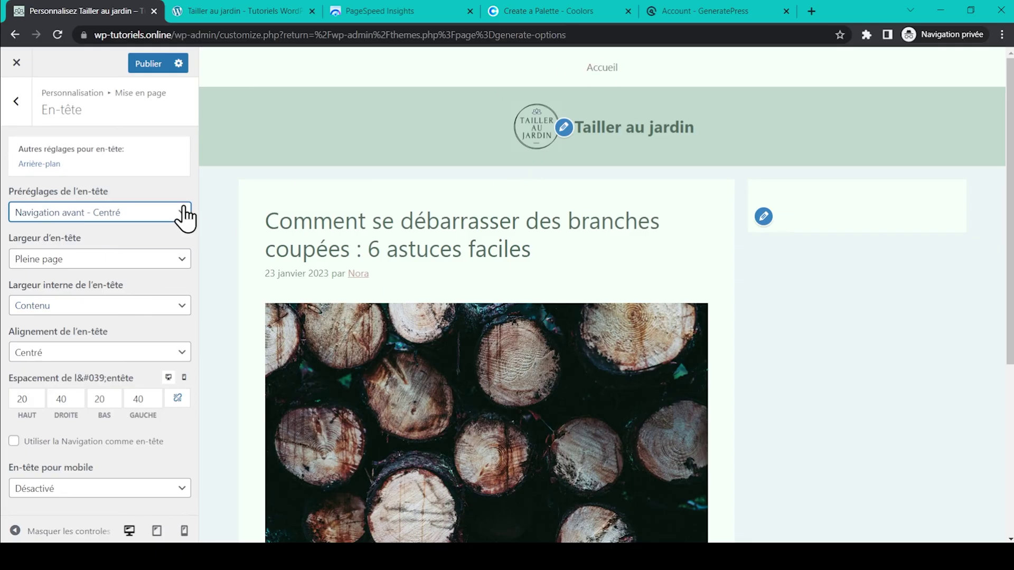
click(185, 214)
click(138, 309)
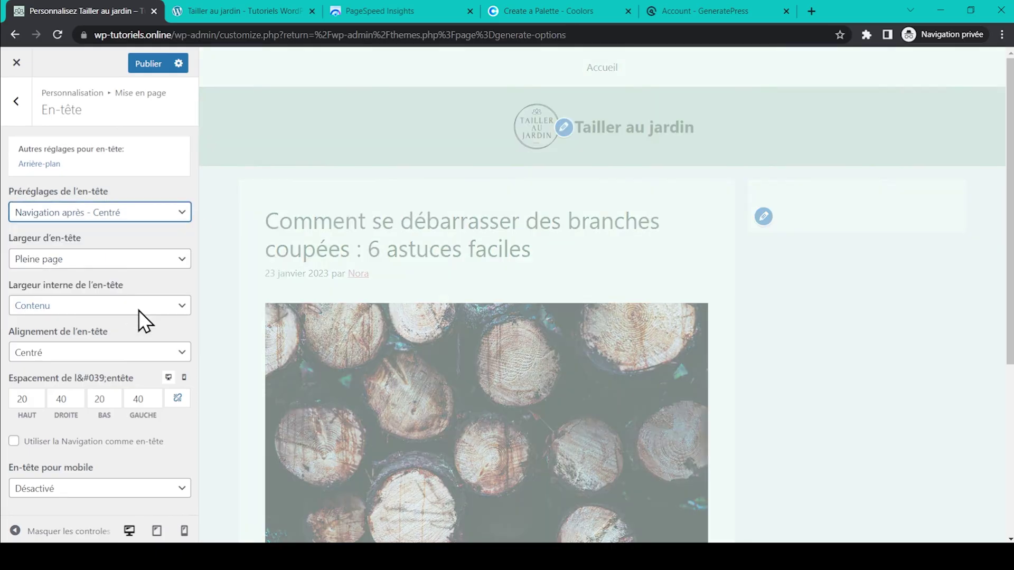
click(181, 212)
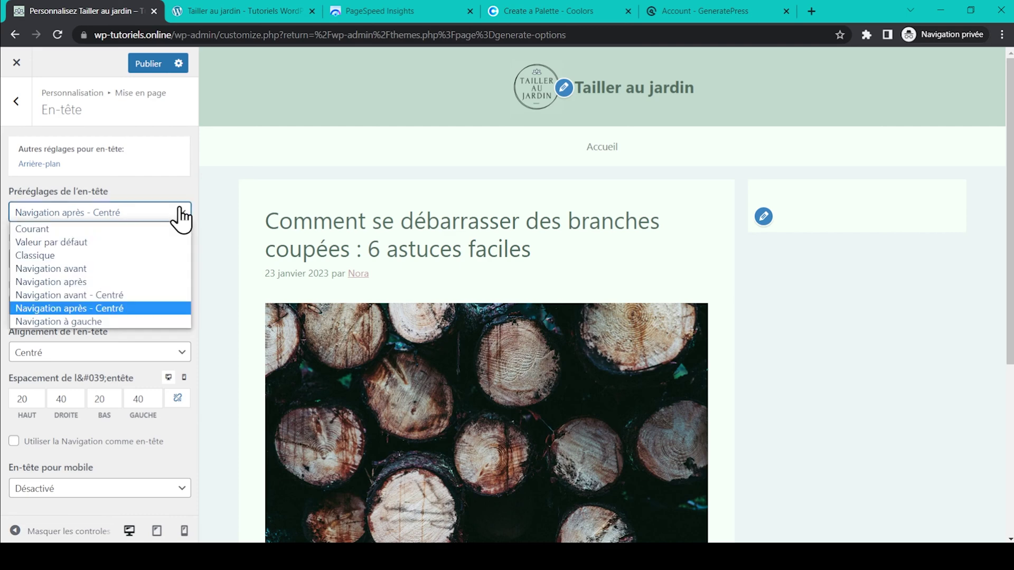
click(166, 317)
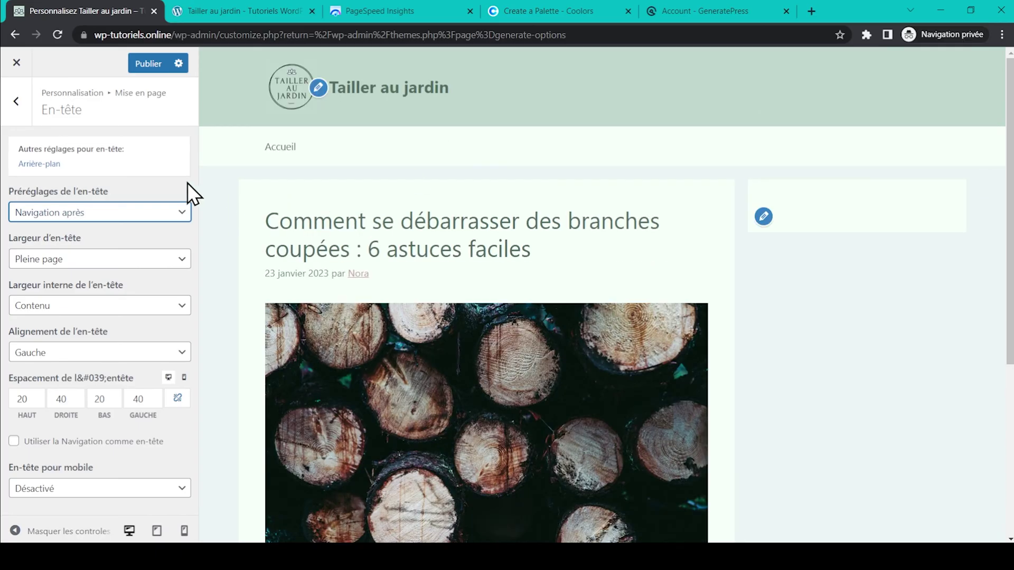
click(186, 182)
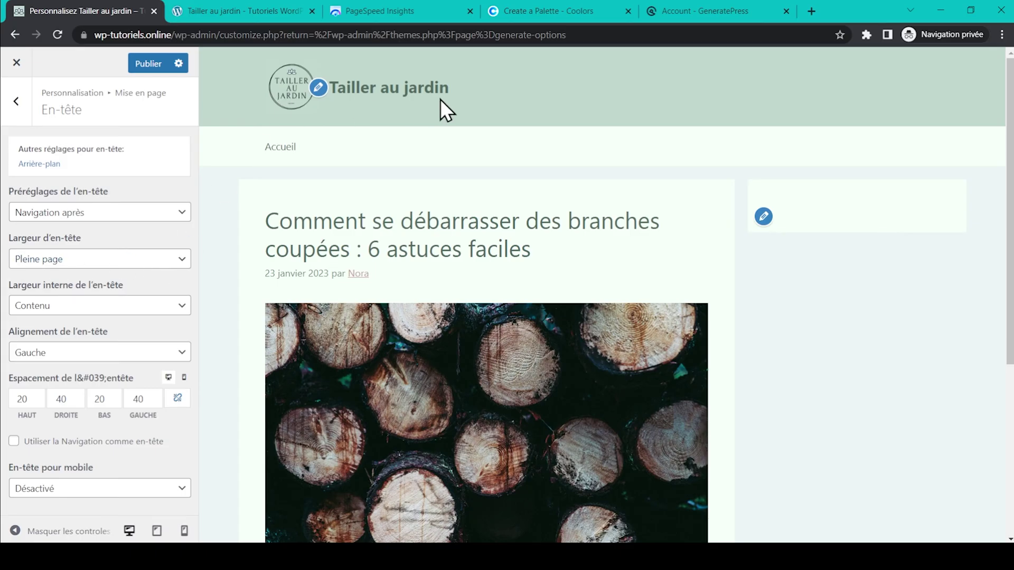
Step: Try Largeur d'en-tête as Contenu and Largeur interne de l'en-tête as Pleine page, then restore Pleine page and Contenu respectively
click(151, 258)
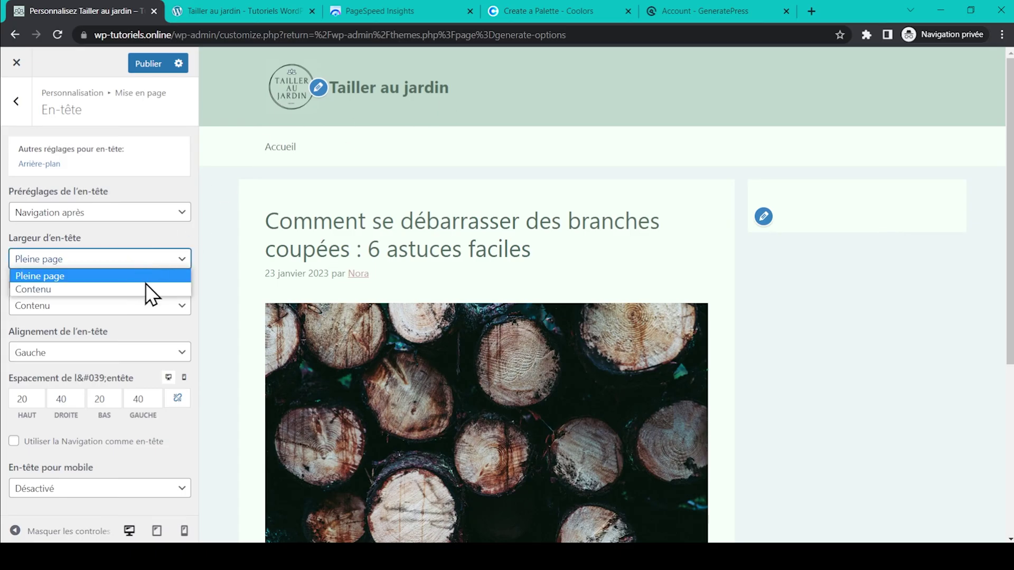
click(148, 286)
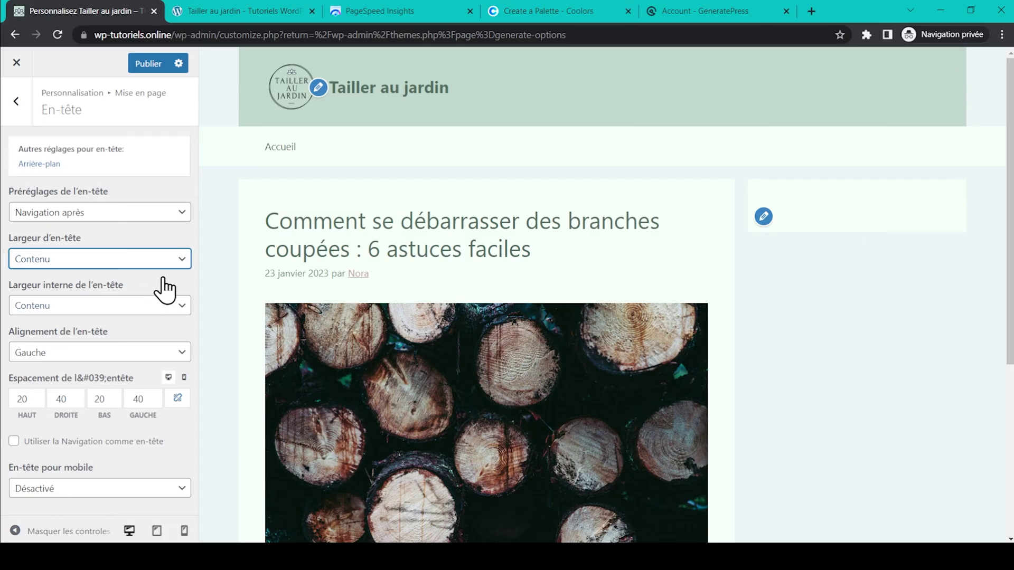
click(170, 309)
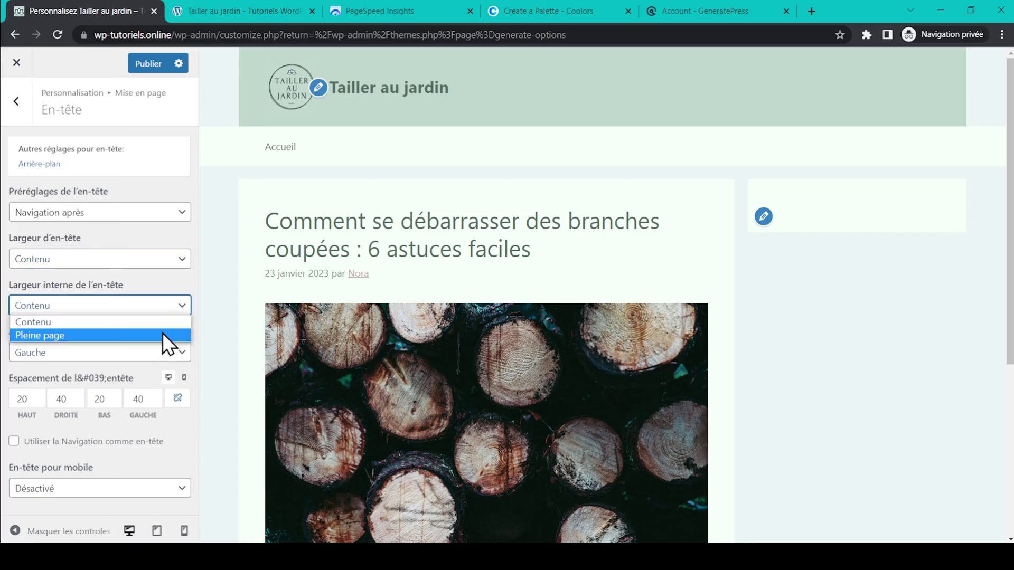
click(162, 334)
click(149, 260)
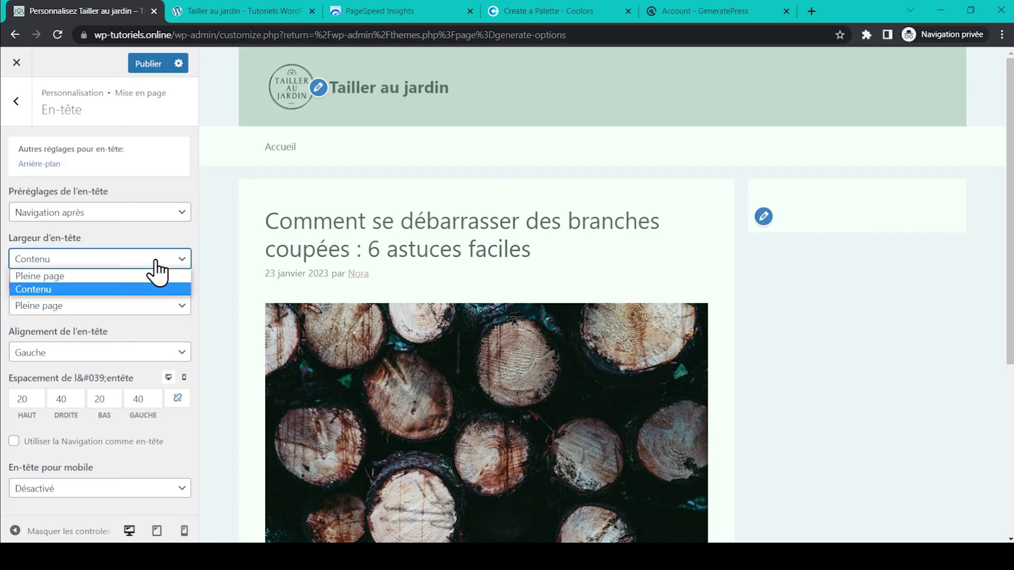
click(147, 277)
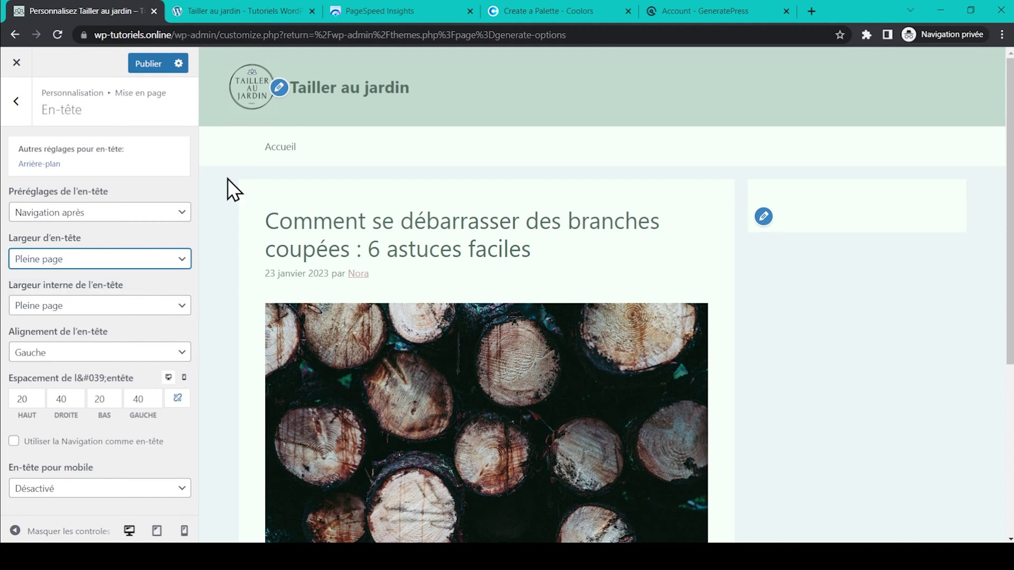
click(174, 319)
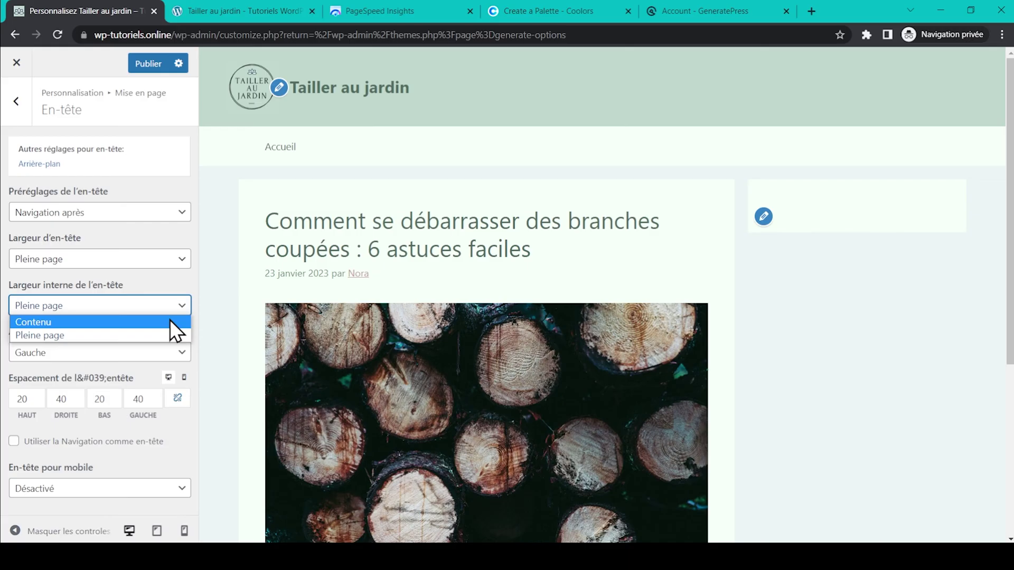
click(170, 320)
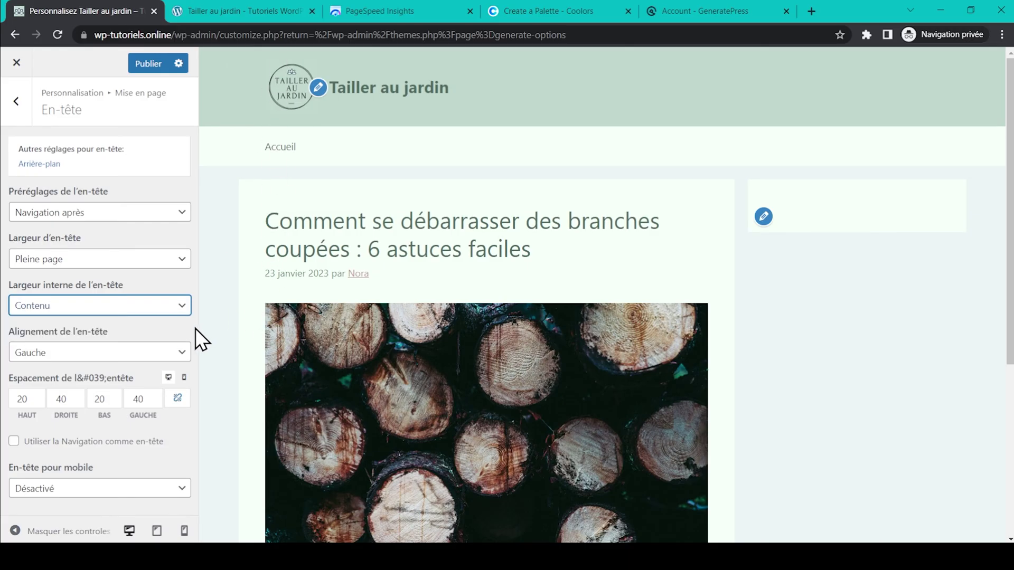
Step: Try the Centré and Droite options for Alignement de l'en-tête and switch back to Gauche
click(168, 354)
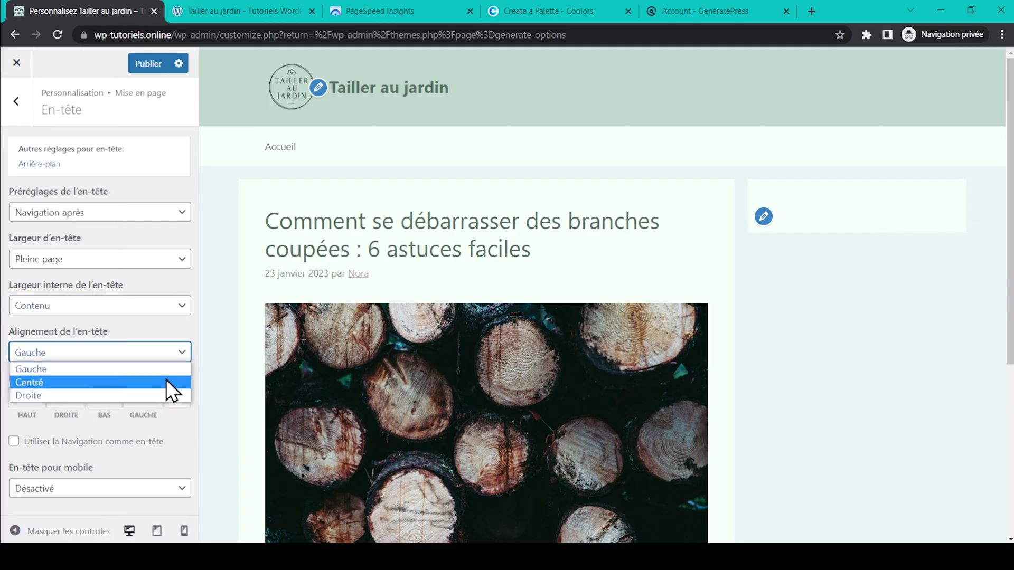
click(165, 381)
click(174, 352)
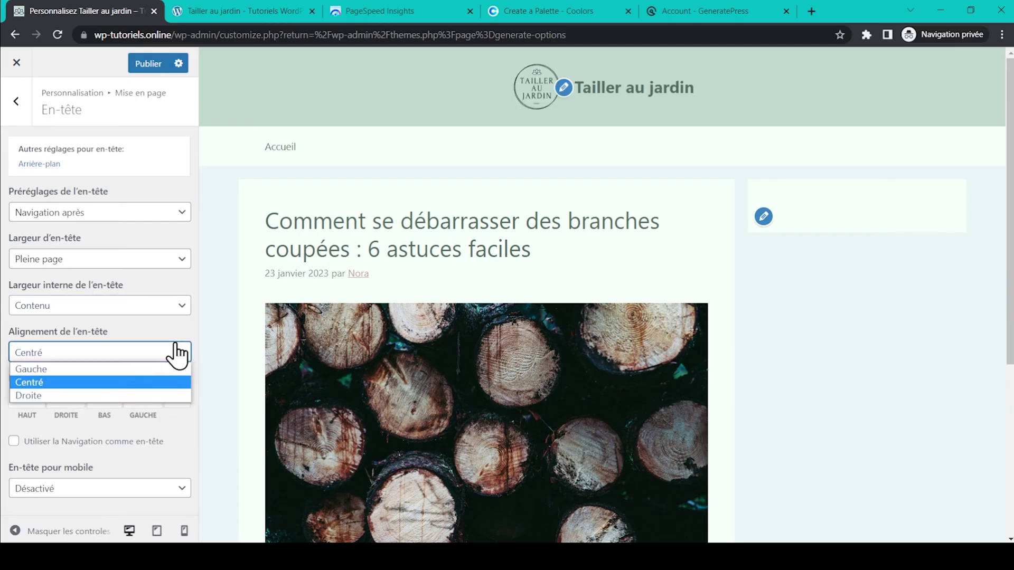
click(161, 395)
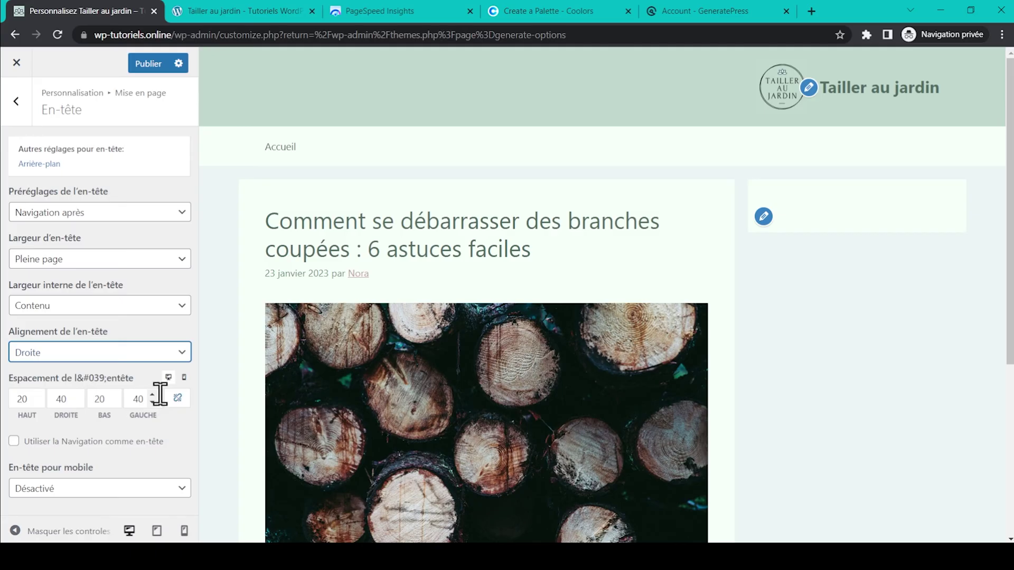
click(172, 352)
click(38, 368)
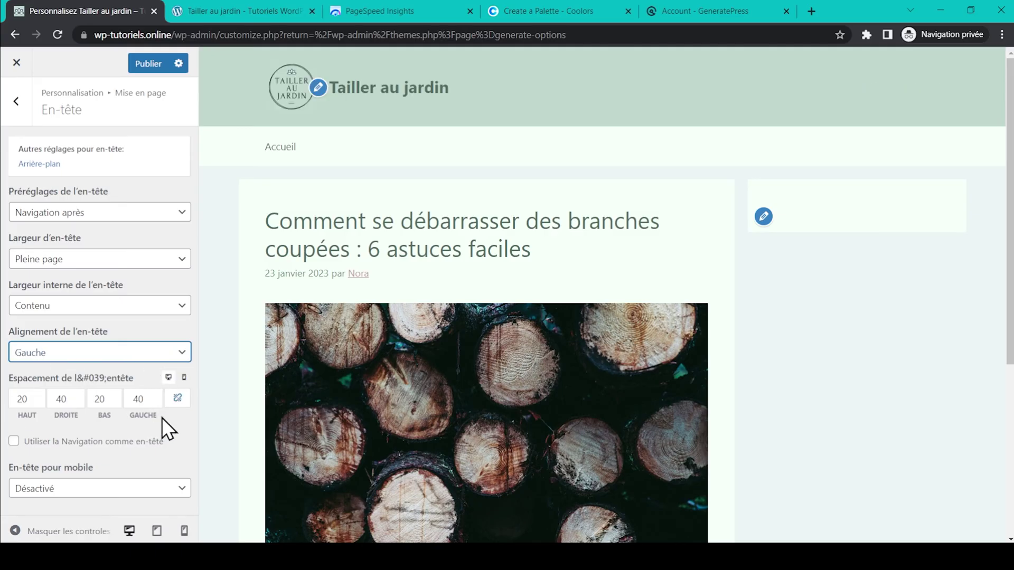
Step: Check the header spacing settings for mobile and return to the desktop ones
click(183, 378)
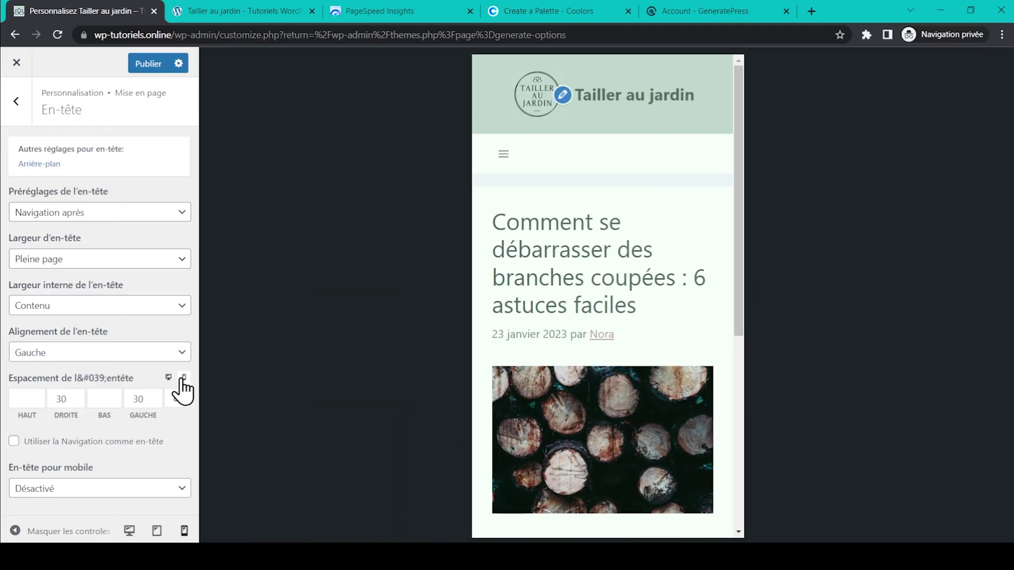
click(169, 377)
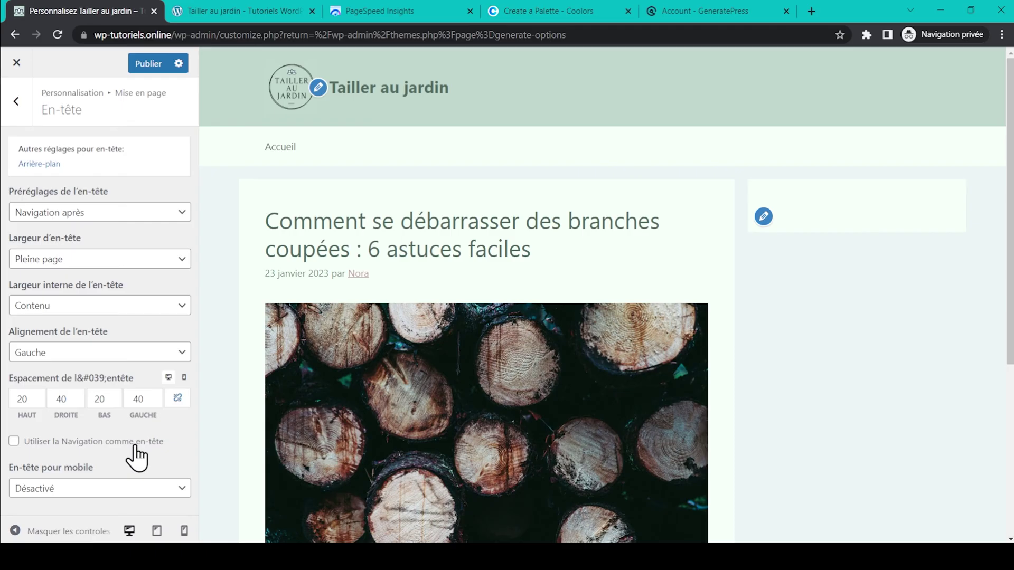
Step: Turn on Utiliser la Navigation comme en-tête and set En-tête pour mobile to Activer
click(14, 440)
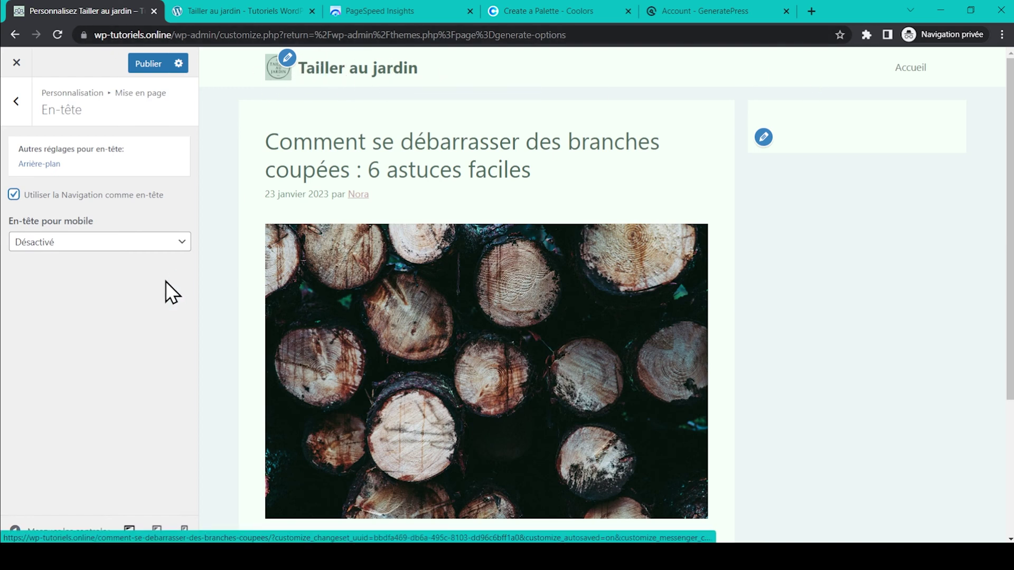
click(99, 246)
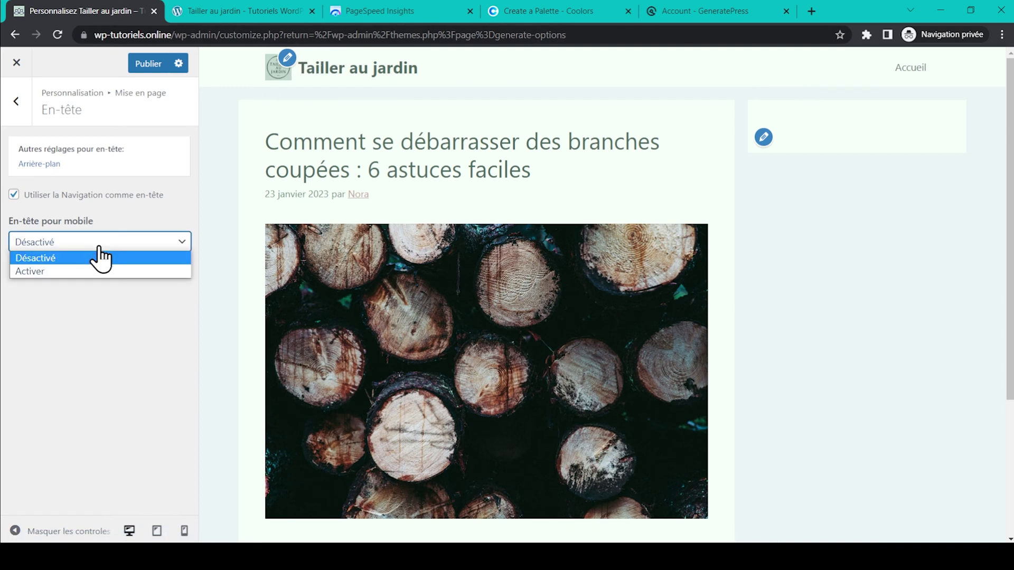
click(99, 269)
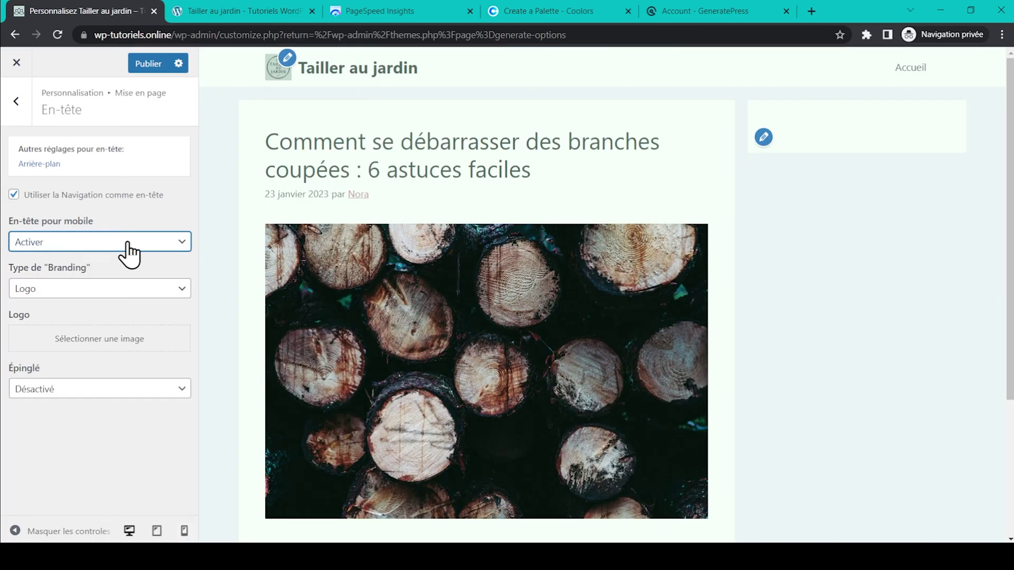
Step: Try Titre du site as the mobile branding type, return it to Logo, and turn off Utiliser la Navigation comme en-tête
click(123, 291)
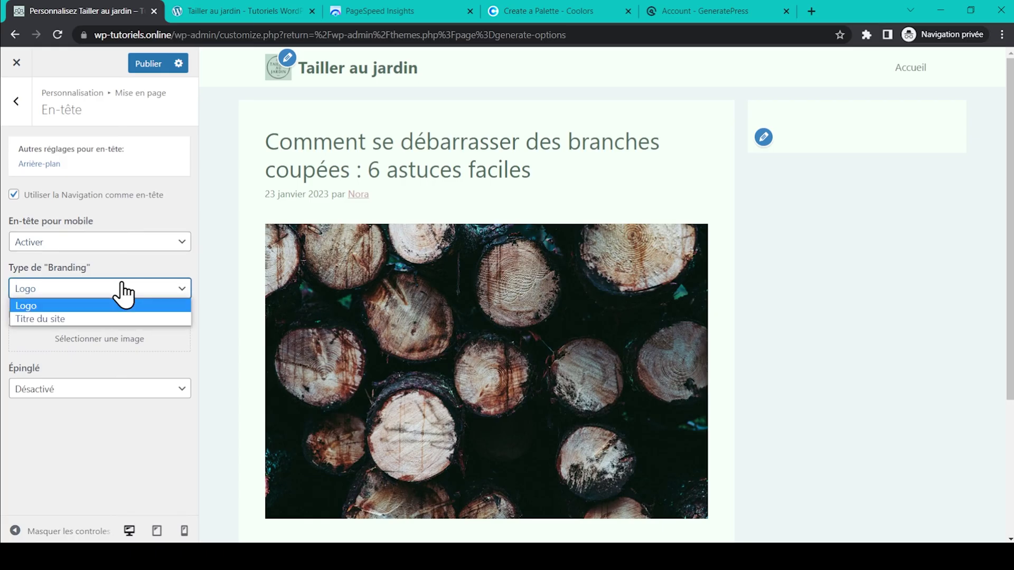
click(184, 530)
click(153, 291)
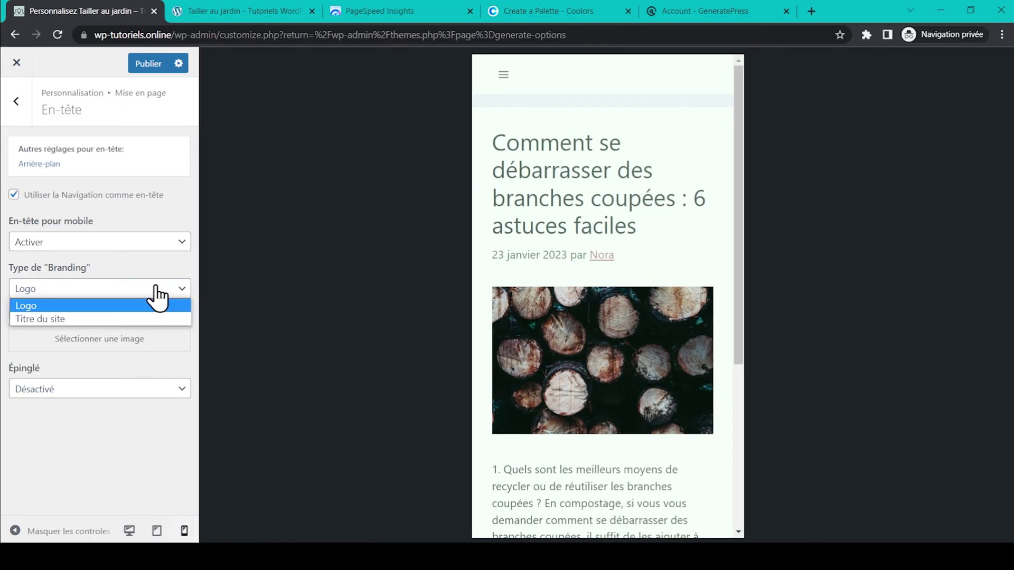
click(149, 315)
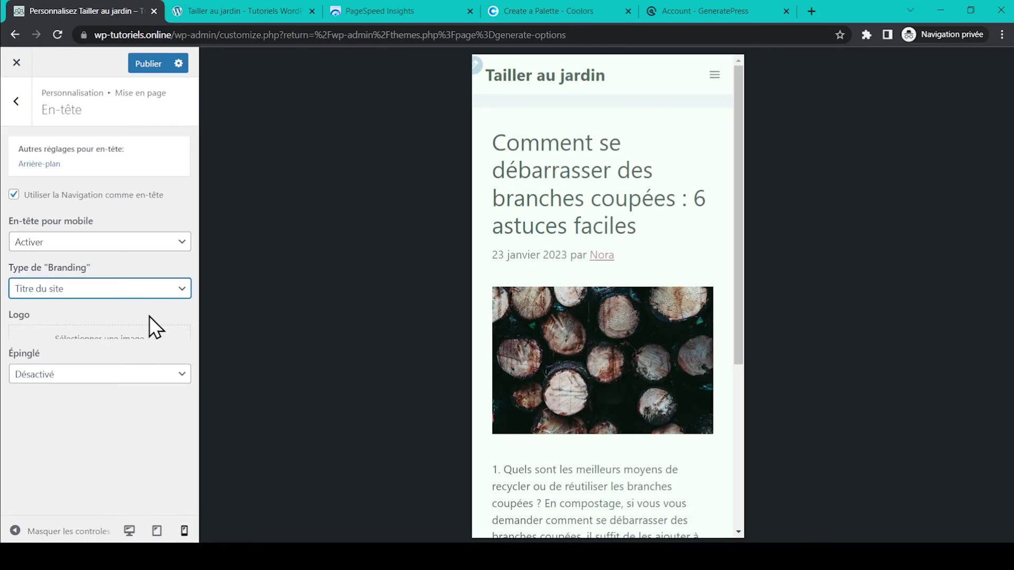
click(161, 293)
click(147, 303)
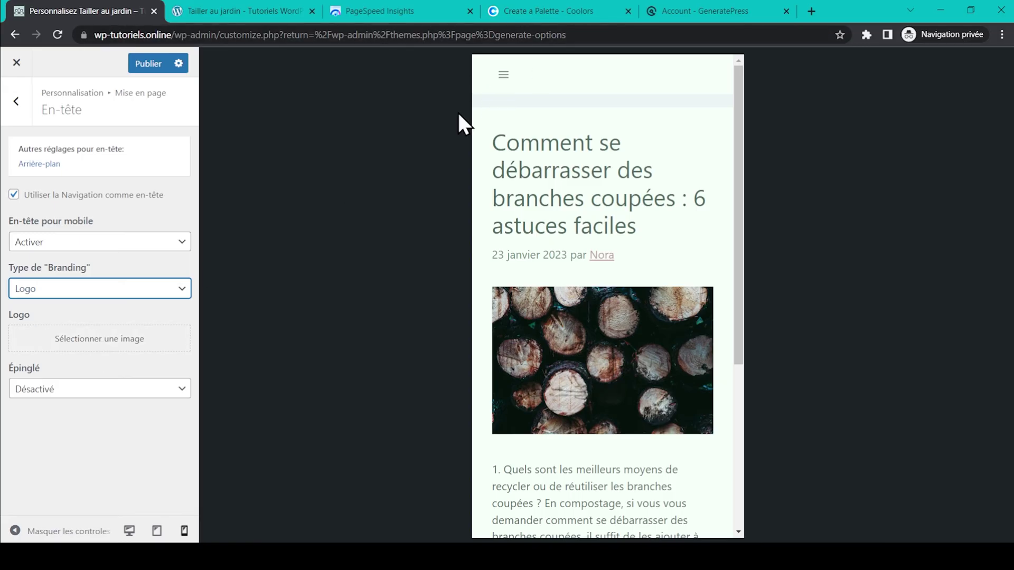
click(13, 195)
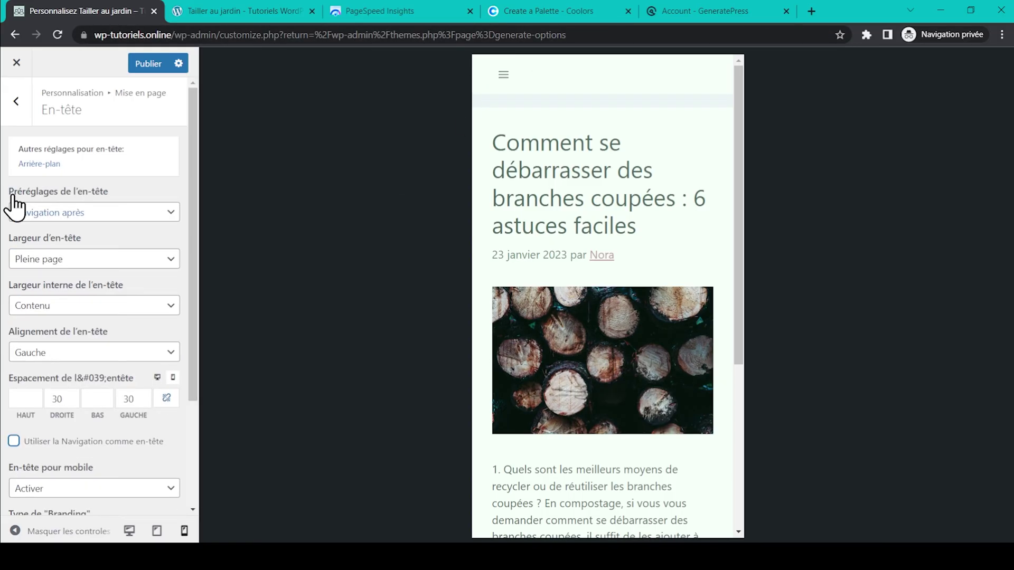
Step: Try setting Épinglé to Activer for the mobile header and test it by scrolling through the mobile preview
scroll(108, 325, down, 3)
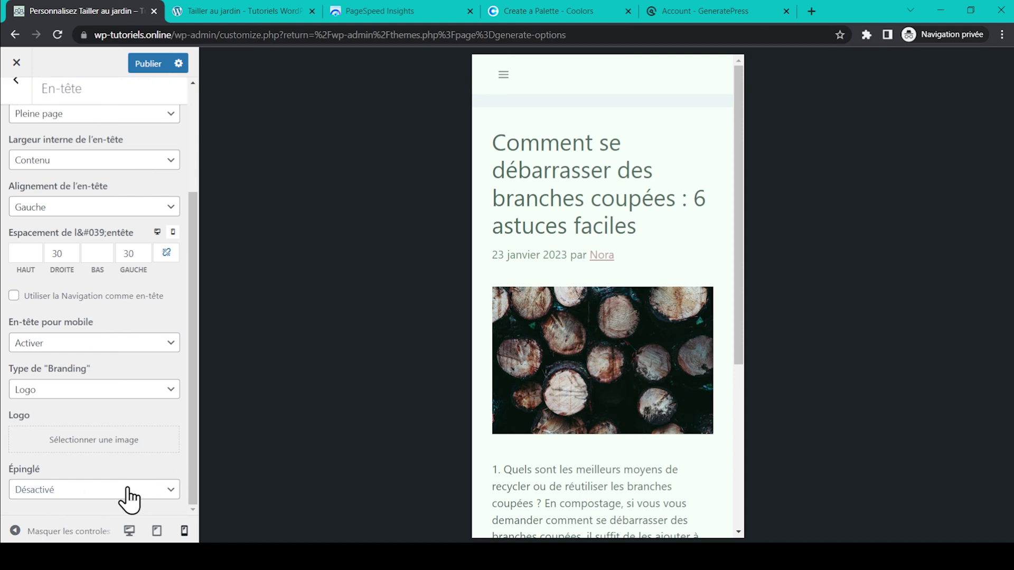
scroll(544, 268, down, 3)
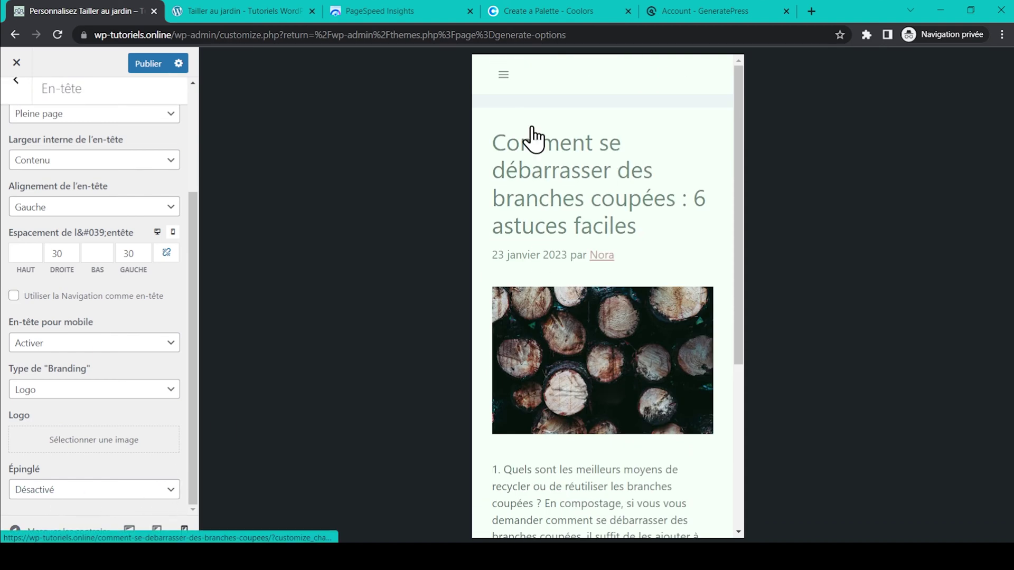
click(138, 490)
click(132, 507)
scroll(532, 262, down, 4)
scroll(531, 262, down, 1)
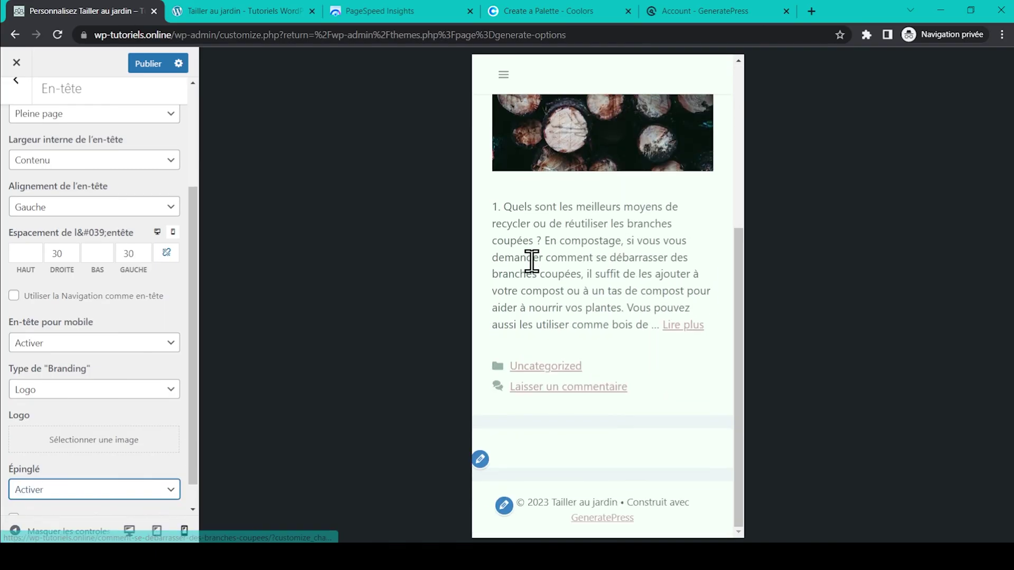
scroll(98, 488, down, 1)
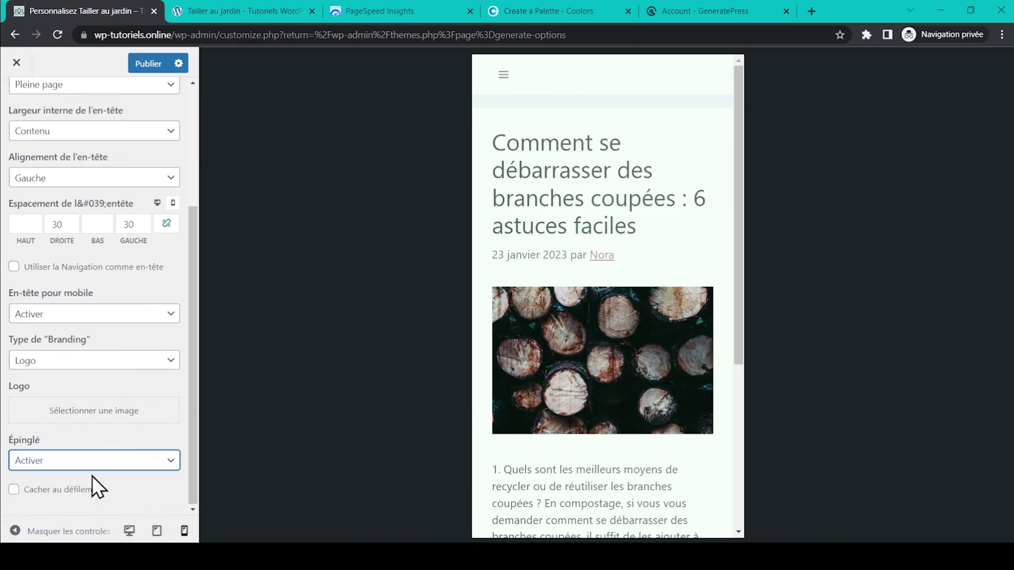
Step: Try Cacher au défilement for the mobile header in the preview, then return Épinglé to Désactivé
click(14, 489)
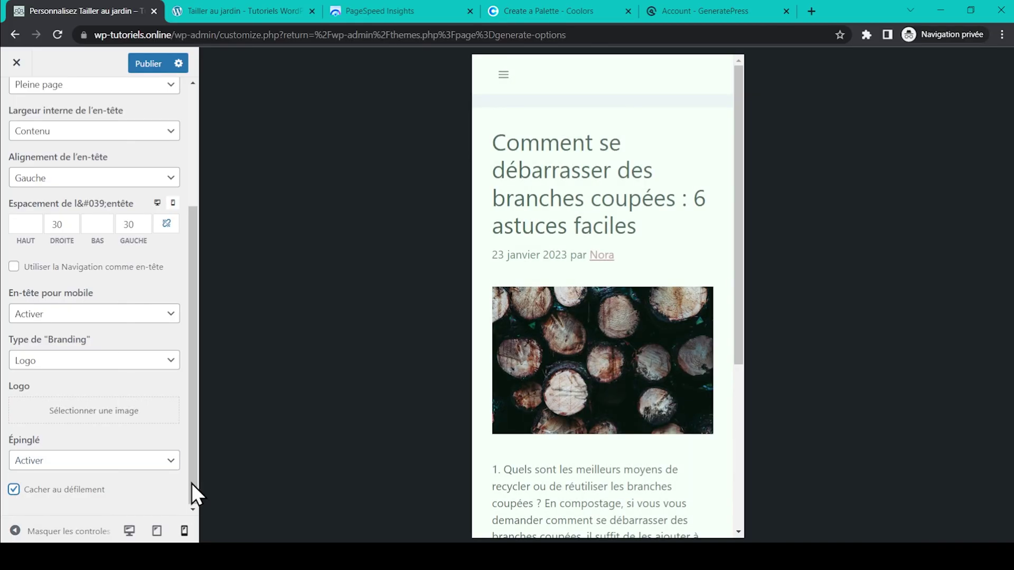
scroll(572, 271, down, 2)
scroll(571, 278, down, 3)
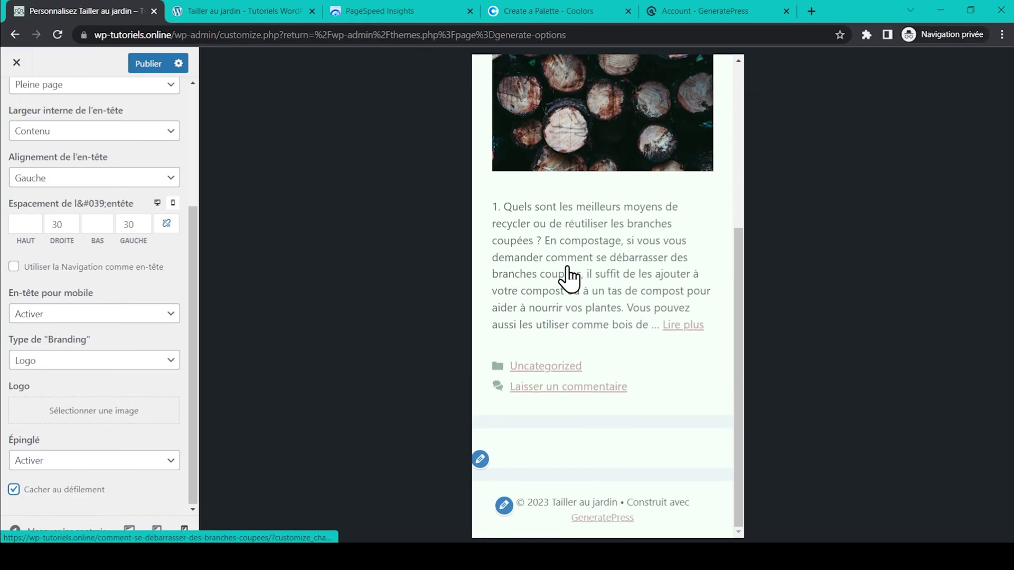
scroll(570, 276, up, 4)
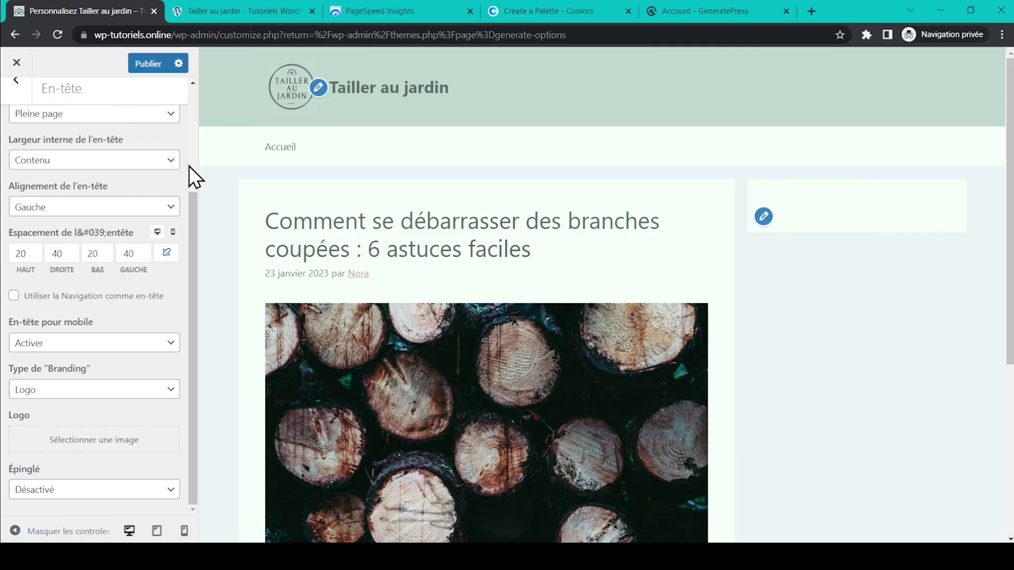
Step: Publish the header changes and return to the Mise en page sections
scroll(189, 166, up, 3)
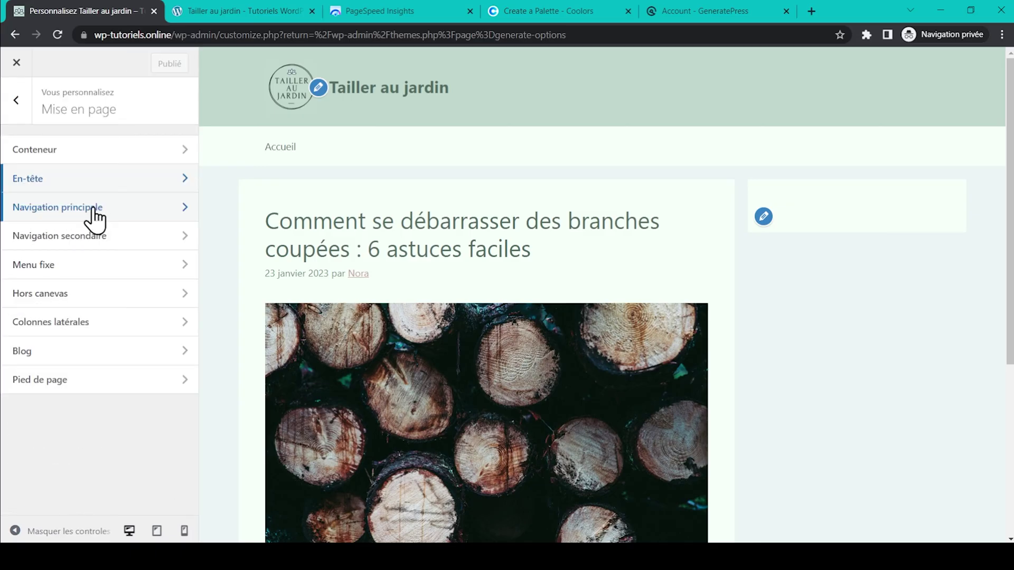
Step: In the Navigation principale section, set the mobile menu label to "Menu" and check it in the mobile preview
click(124, 208)
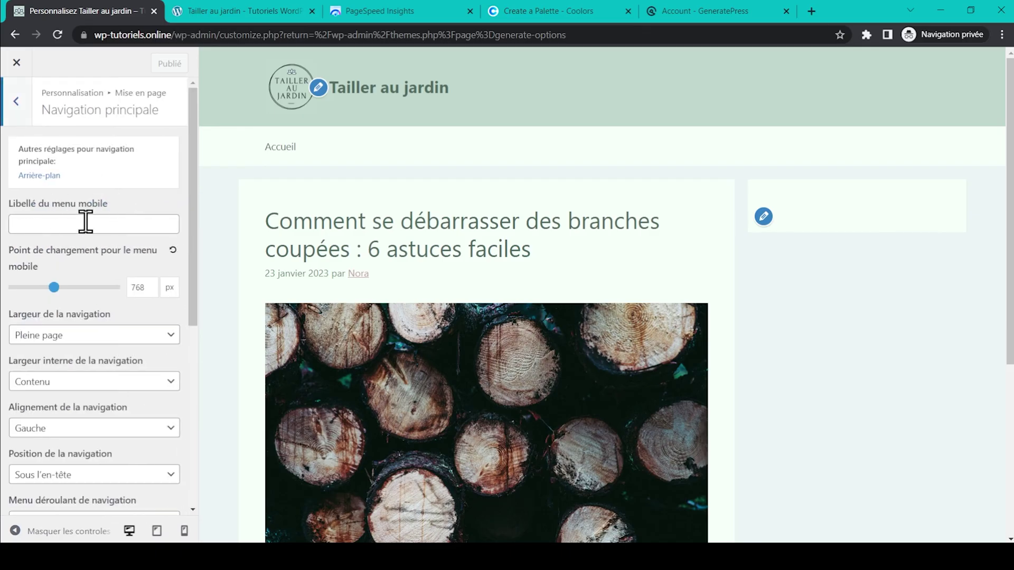
click(184, 531)
click(116, 226)
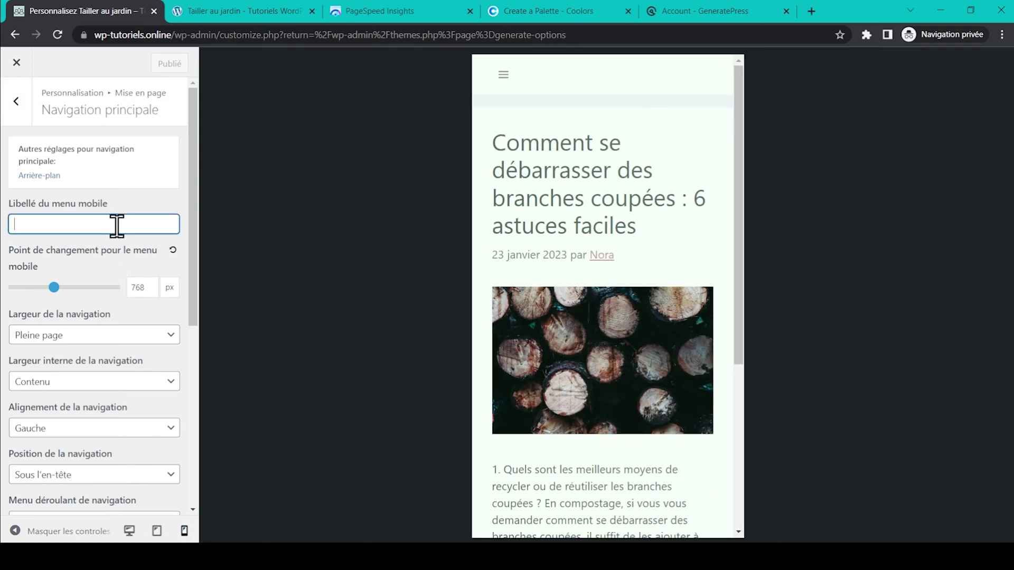
text(Menu)
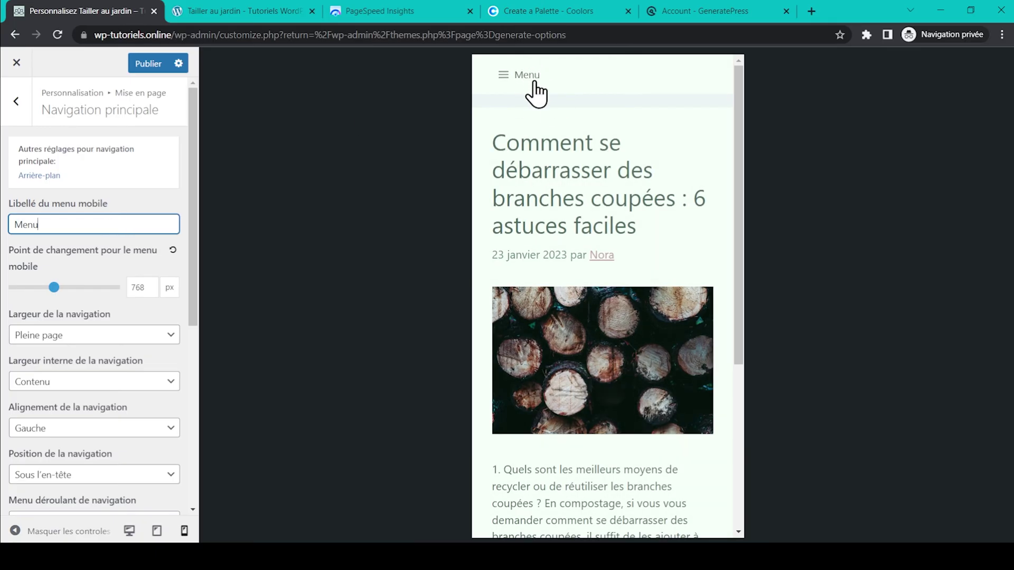
click(182, 249)
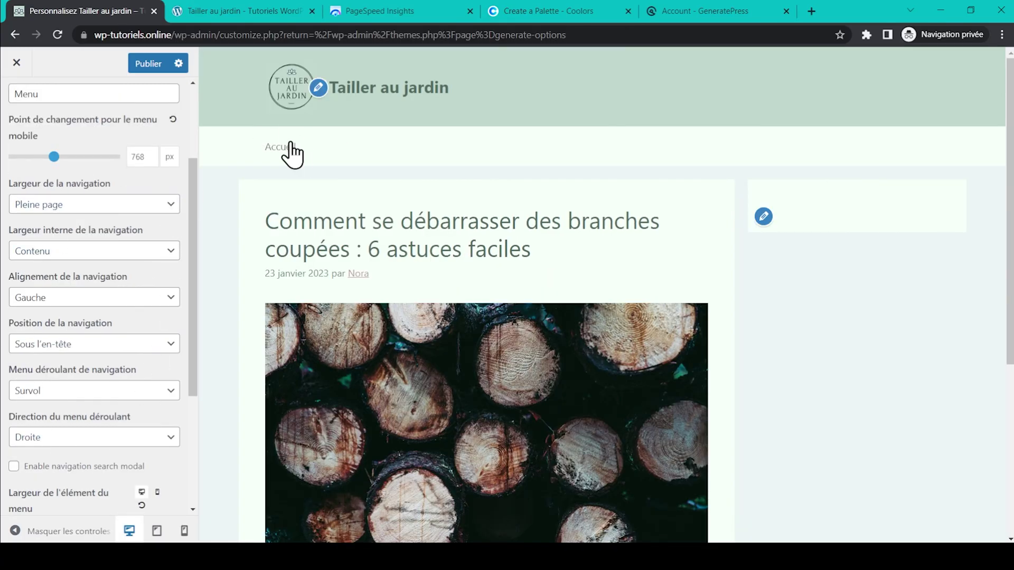
Step: Try Contenu as the Largeur de la navigation, then return it to Pleine page
click(166, 214)
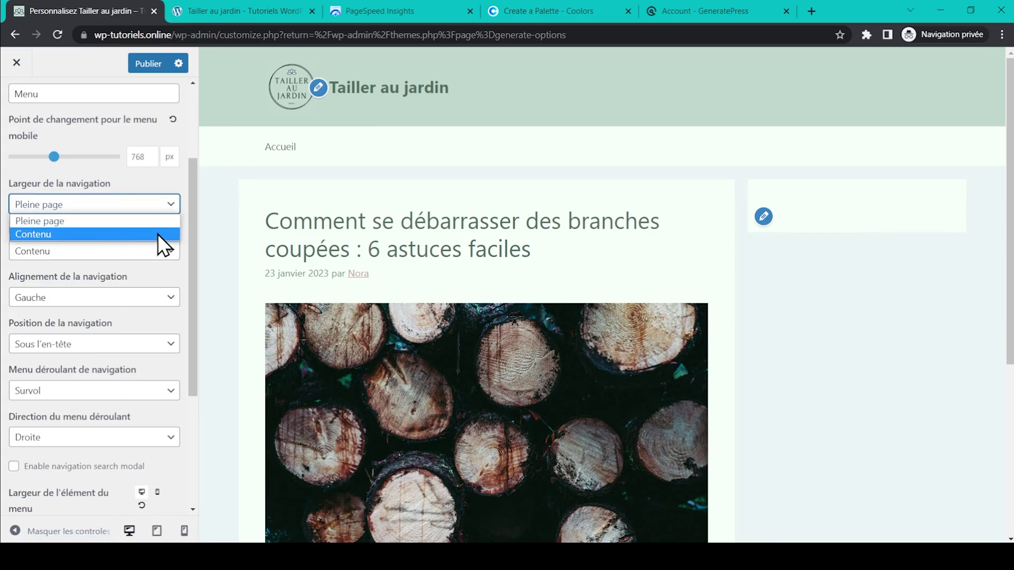
click(157, 234)
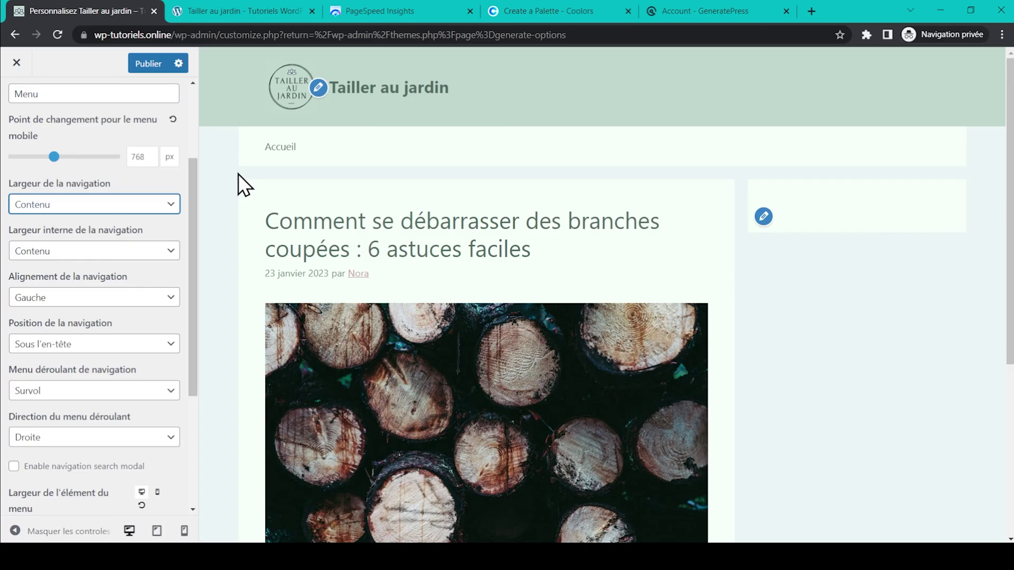
click(165, 209)
click(144, 225)
Step: Try Pleine page as the Largeur interne de la navigation, then return it to Contenu
click(128, 254)
click(121, 280)
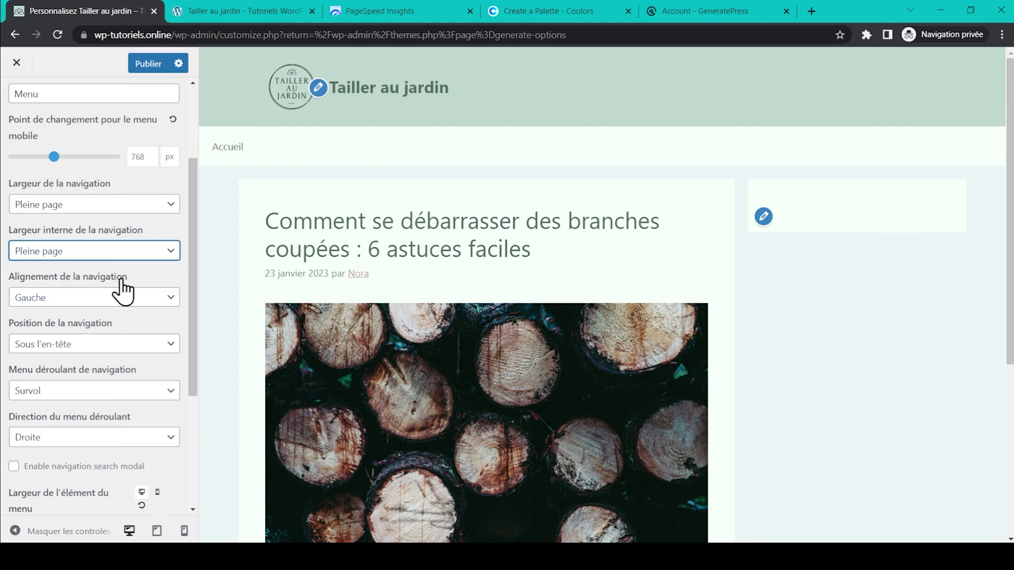
click(164, 245)
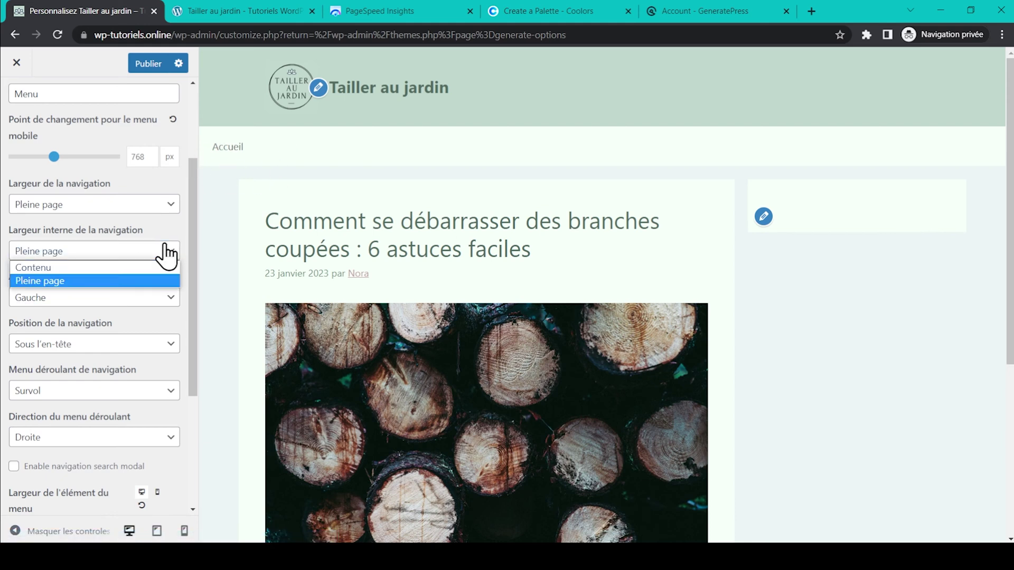
click(152, 267)
Step: Try Centré and Droite for the navigation alignment, then return it to Gauche
click(114, 298)
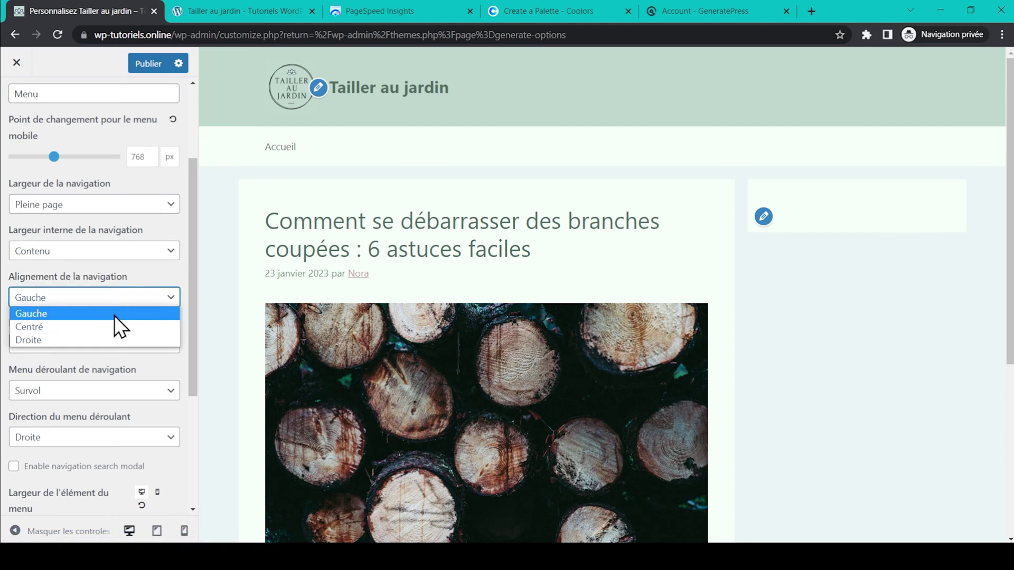
click(112, 328)
click(137, 290)
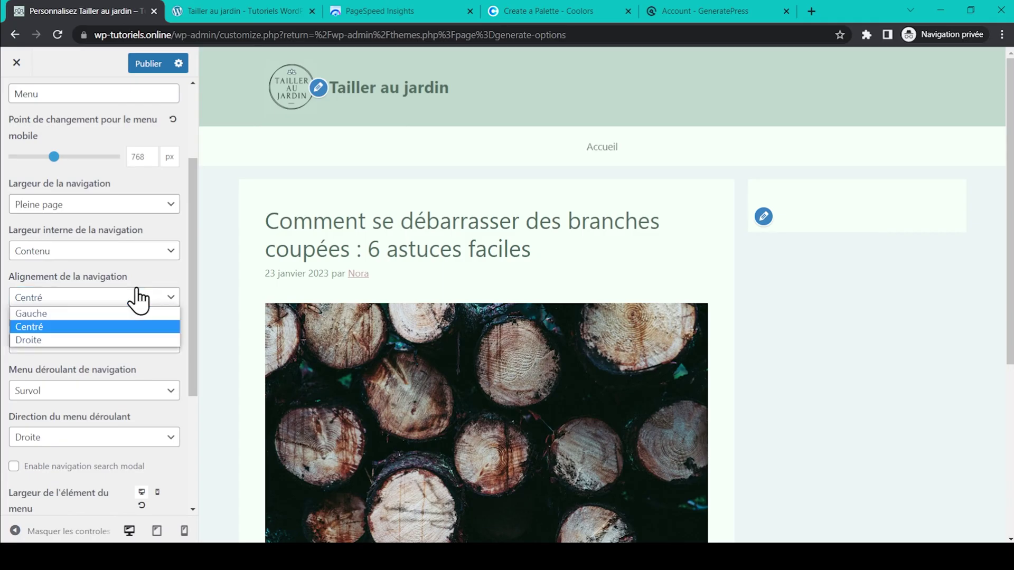
click(123, 341)
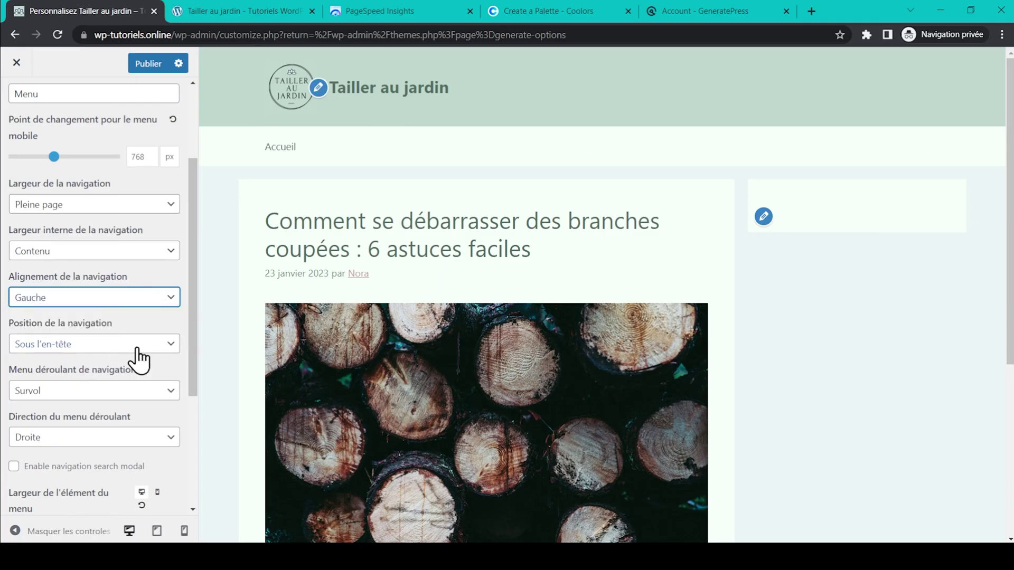
Step: Try the navigation positions Au dessus de l'en-tête, Flotter vers la droite and Flottant à gauche in the preview
click(138, 346)
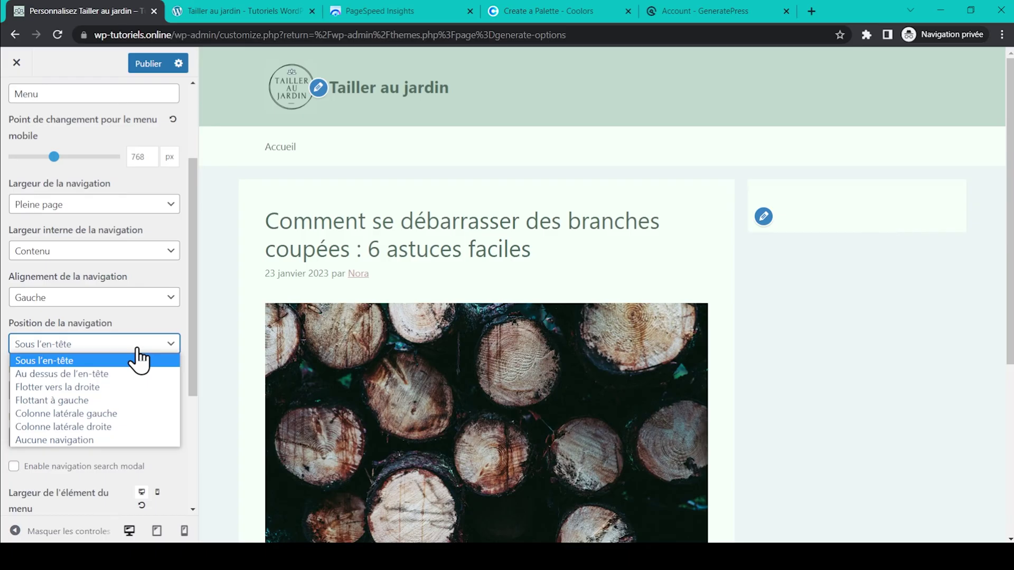
click(128, 373)
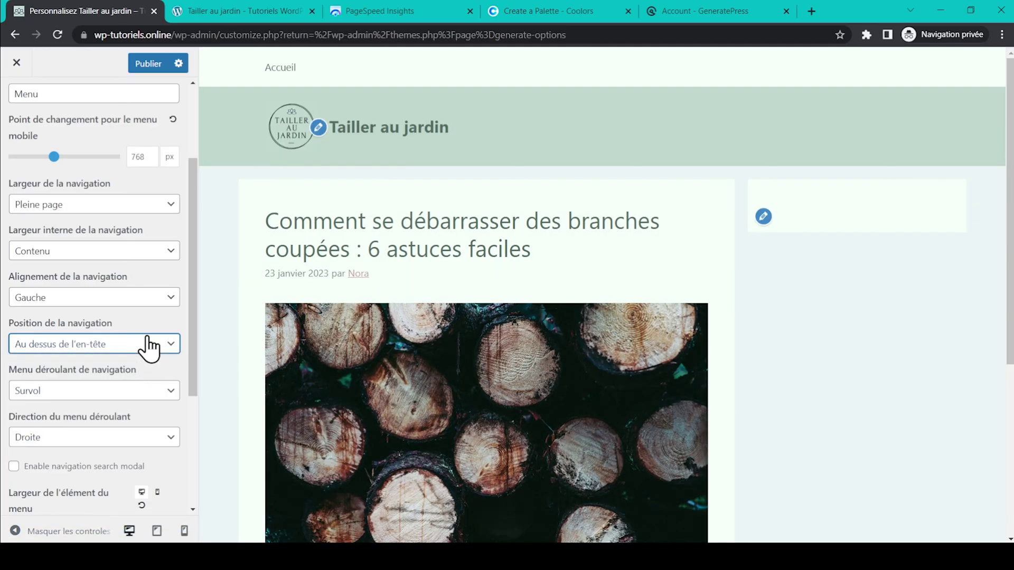
click(149, 346)
click(139, 388)
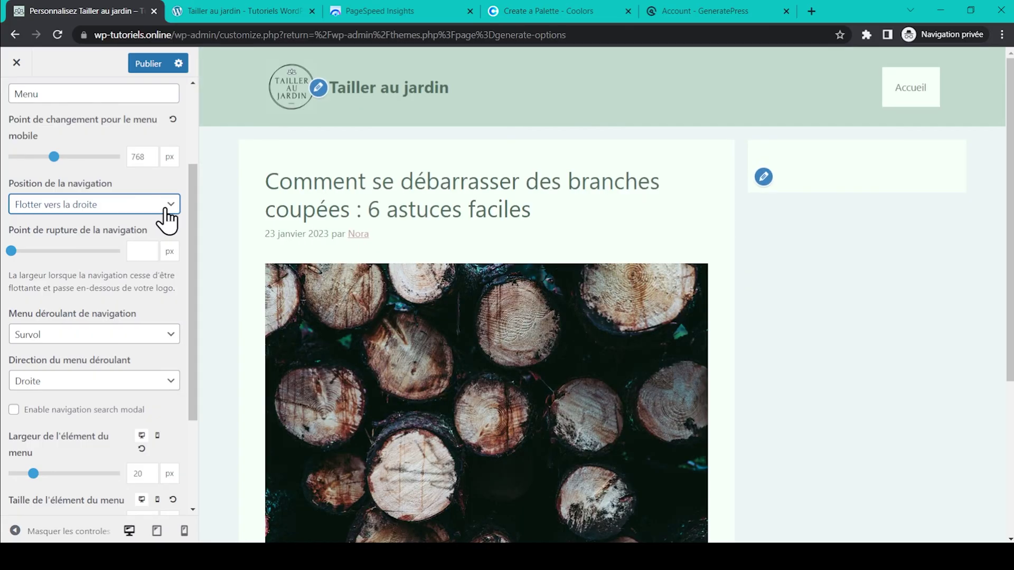
click(165, 207)
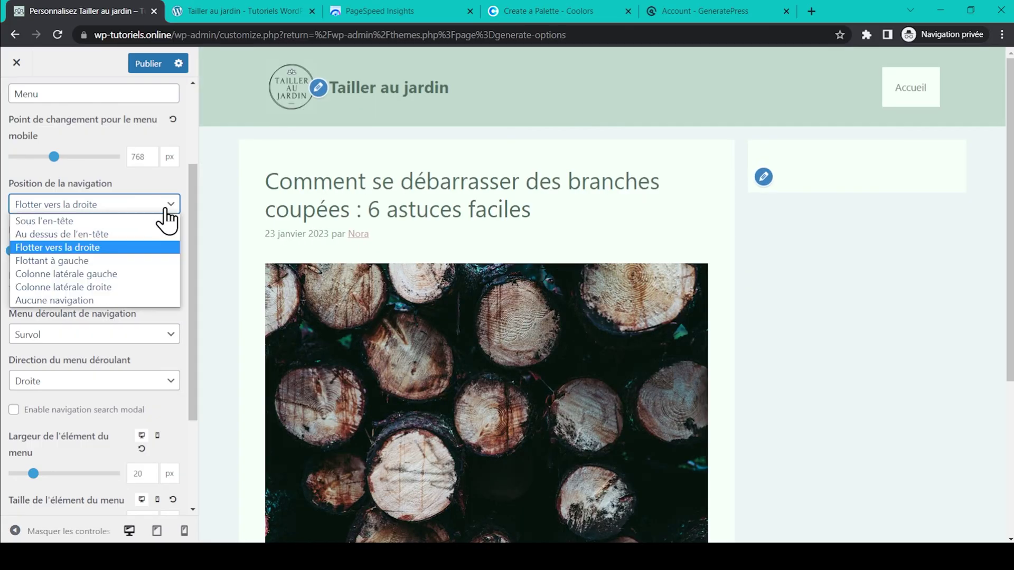
click(152, 260)
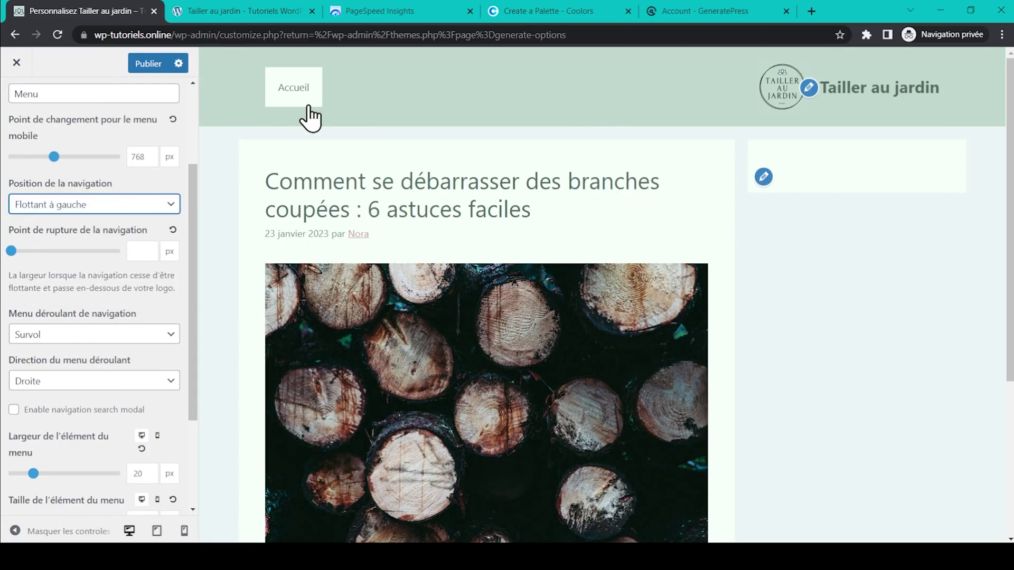
Step: Try Colonne latérale gauche, Colonne latérale droite and Aucune navigation as positions, then return the navigation to Sous l'en-tête
click(163, 208)
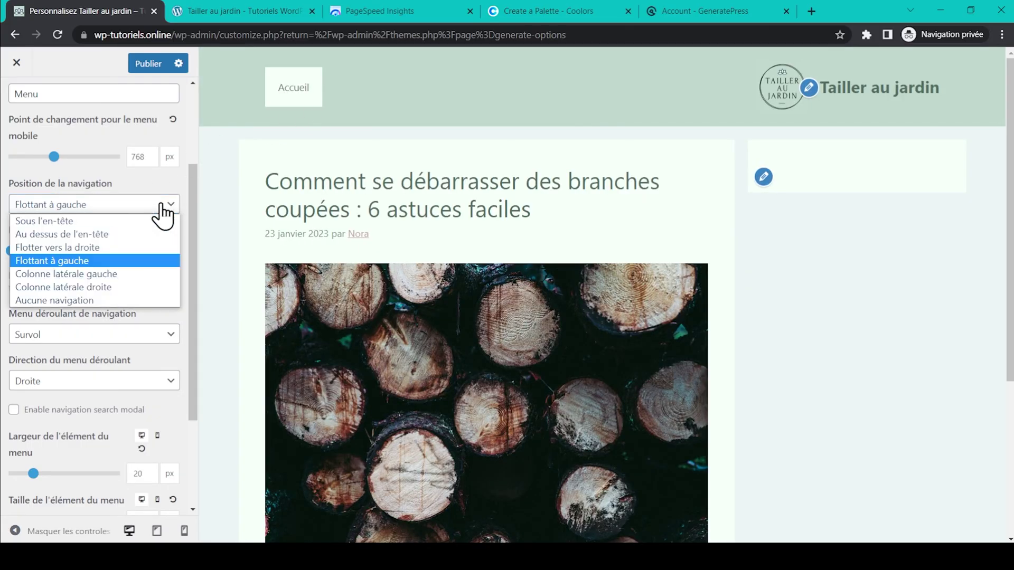
click(145, 273)
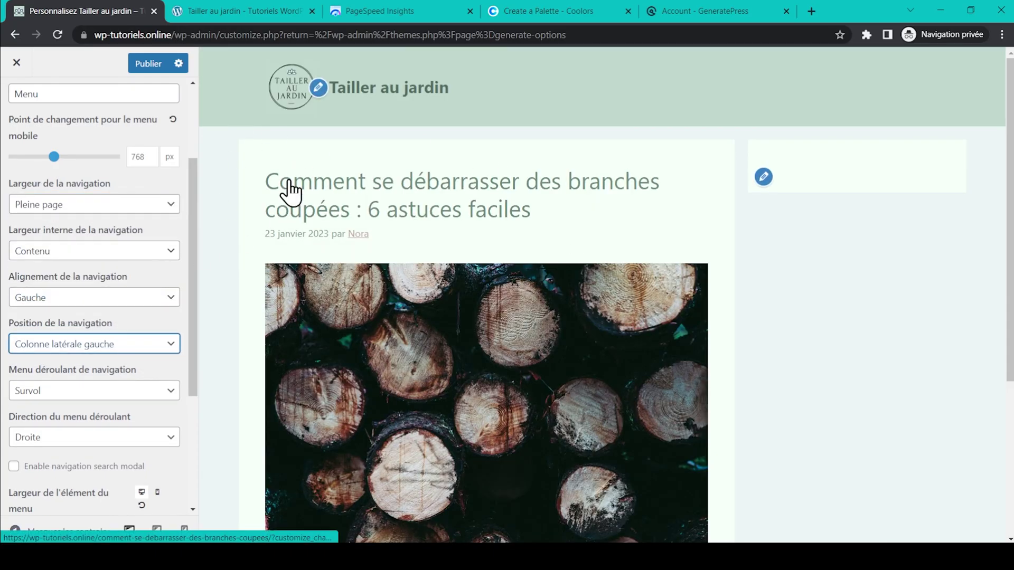
click(169, 346)
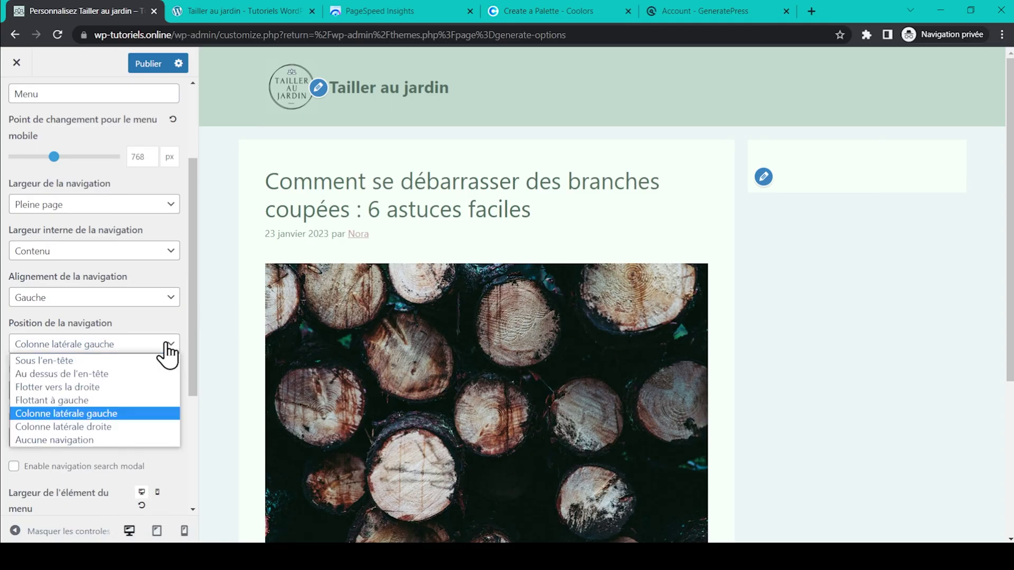
click(144, 426)
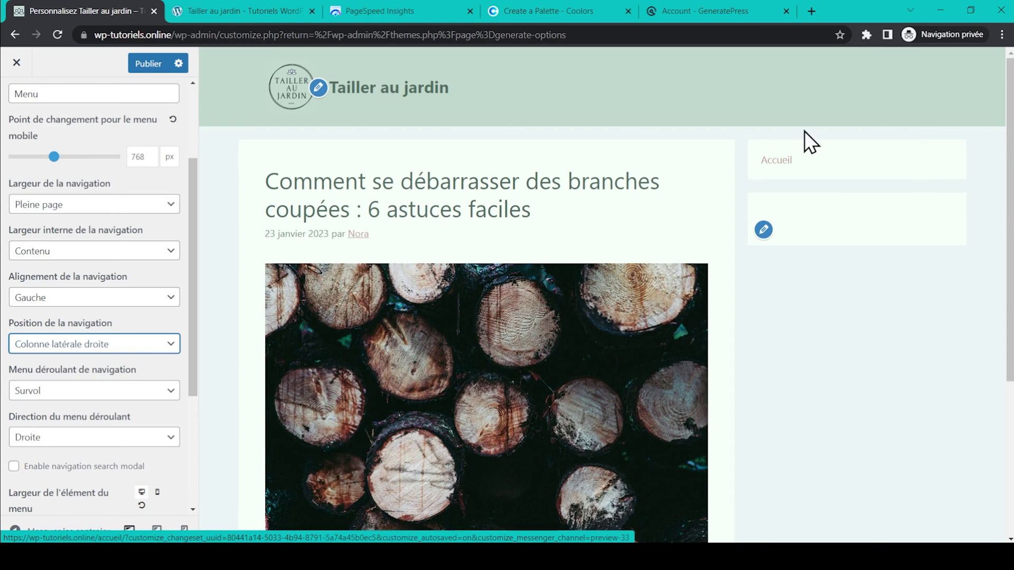
click(151, 344)
click(151, 442)
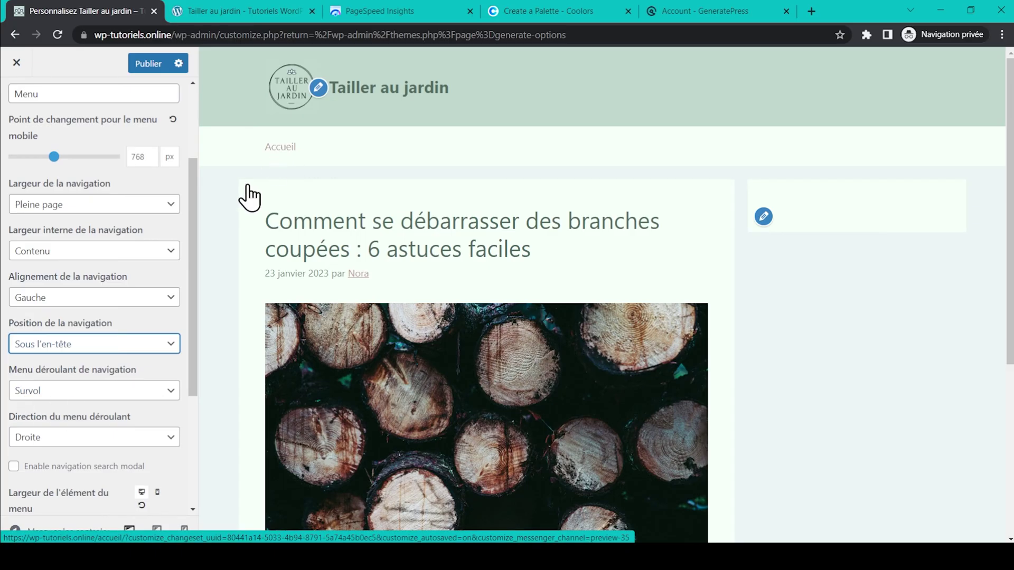
Step: Examine the options for Menu déroulant de navigation and Direction du menu déroulant, keeping Survol and Droite
click(169, 390)
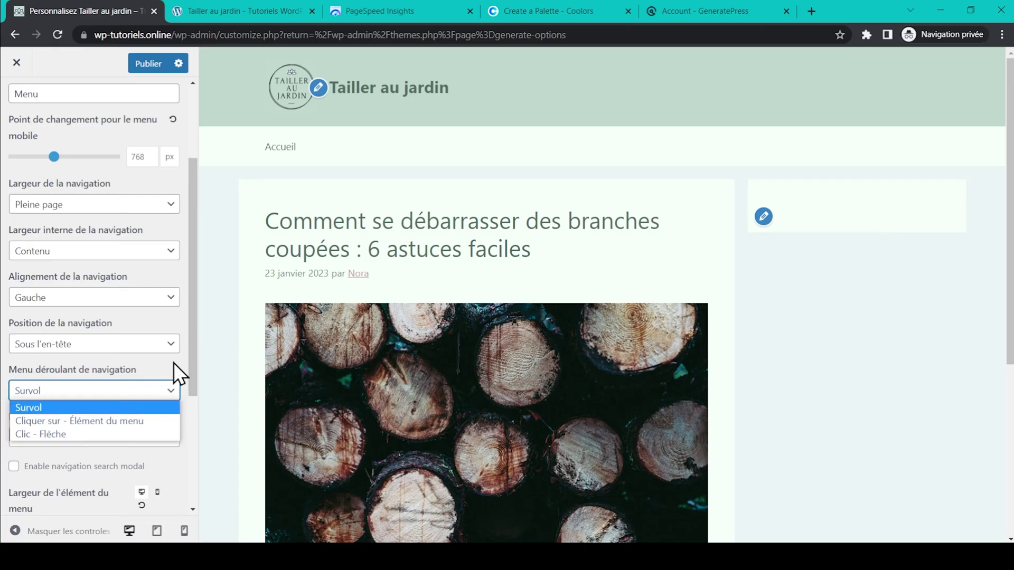
click(170, 383)
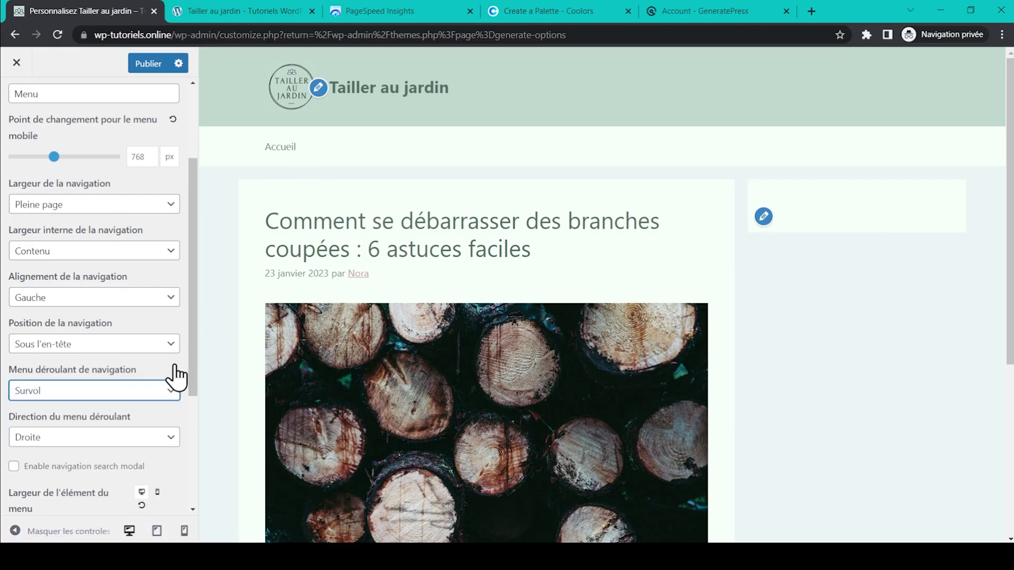
scroll(170, 389, down, 3)
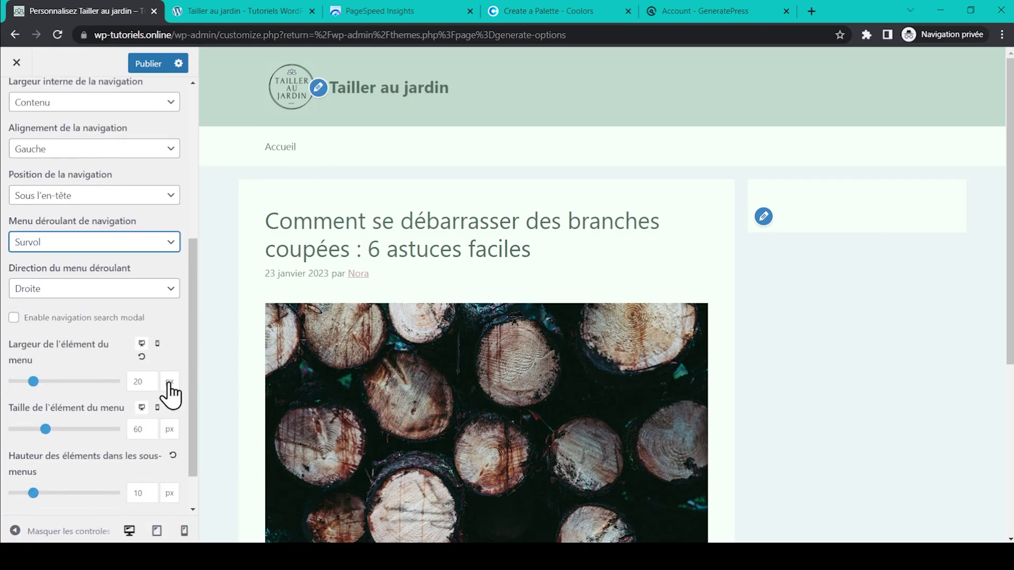
click(124, 300)
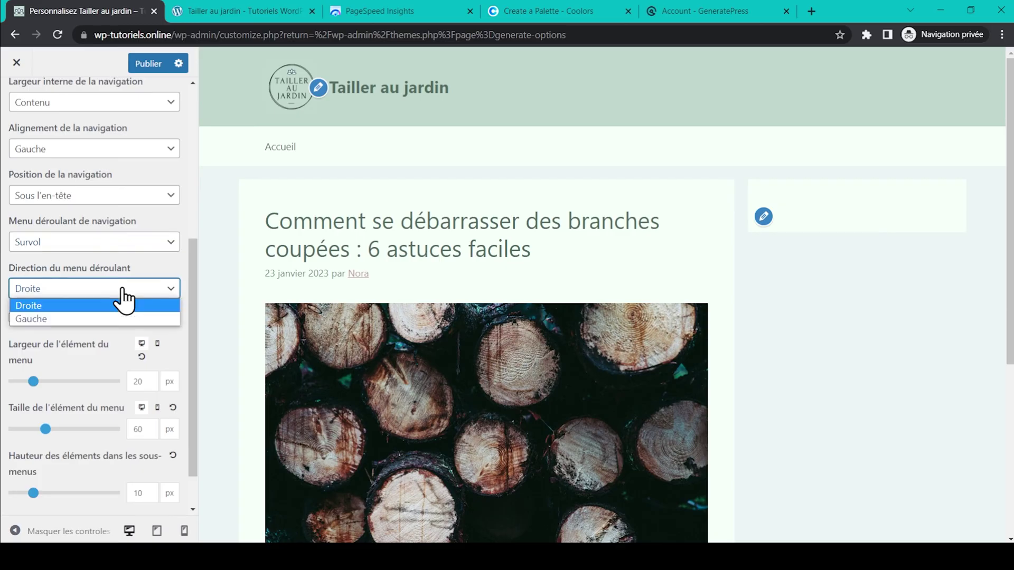
click(123, 290)
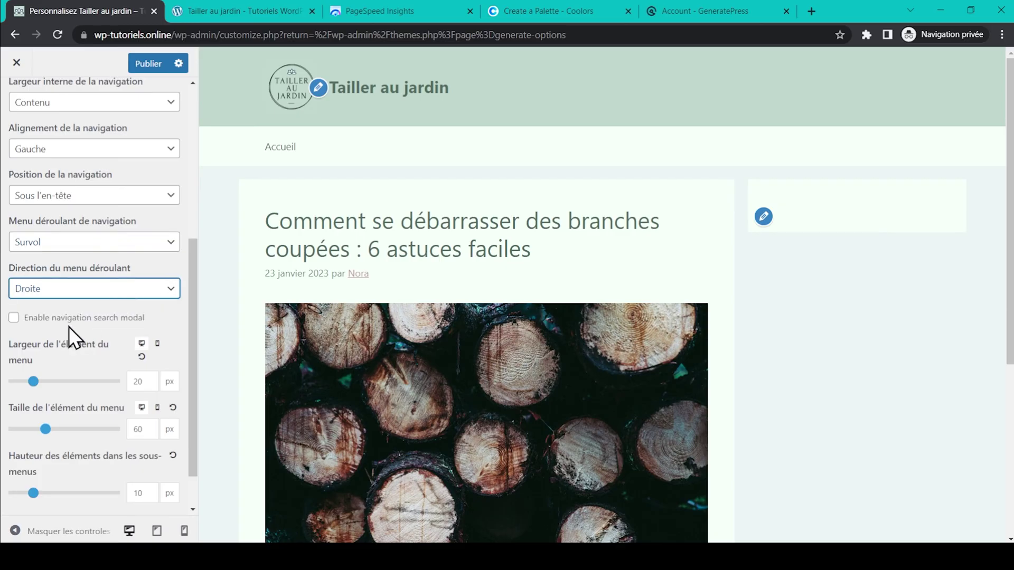
Step: Try the navigation search modal by opening and closing the search in the preview, then disable the option
click(14, 318)
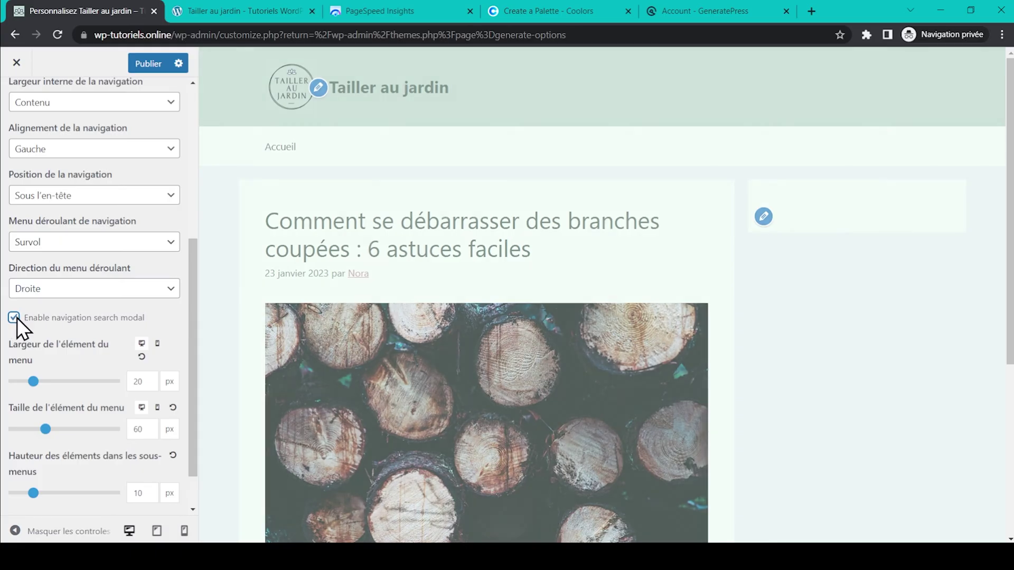
click(935, 146)
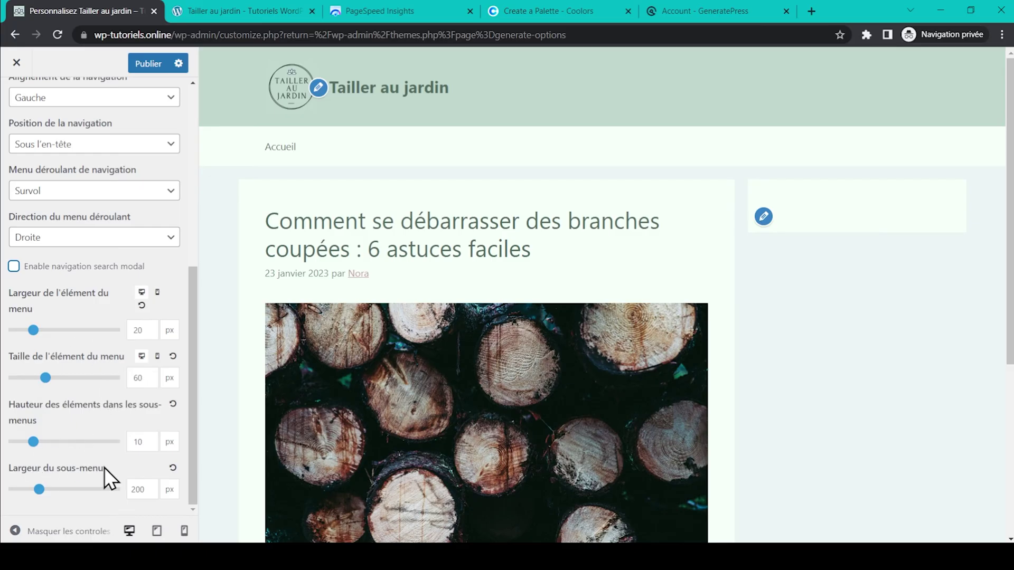
key(Escape)
Step: Open the Navigation secondaire section and look through its layout settings
click(90, 236)
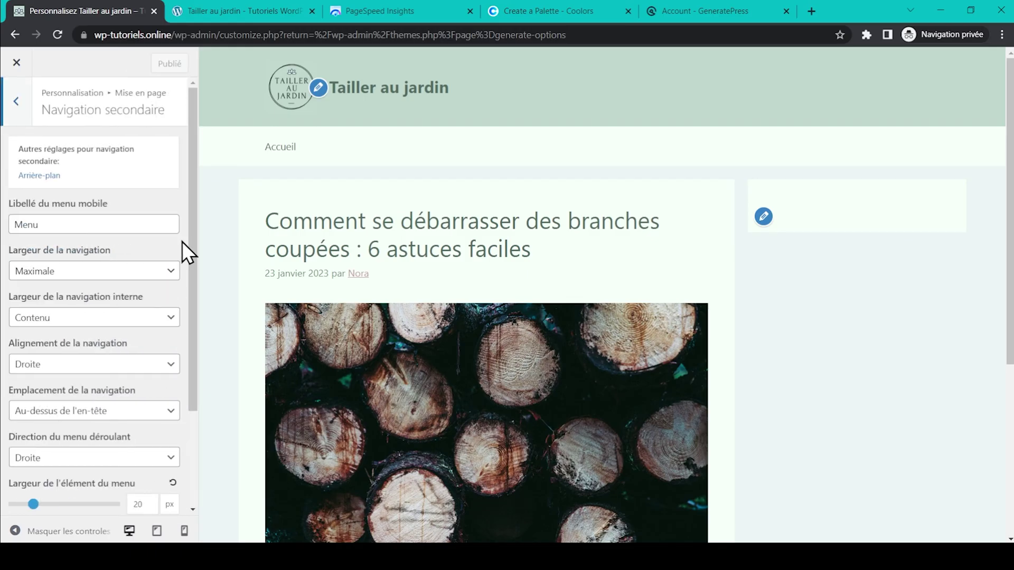
scroll(181, 242, down, 1)
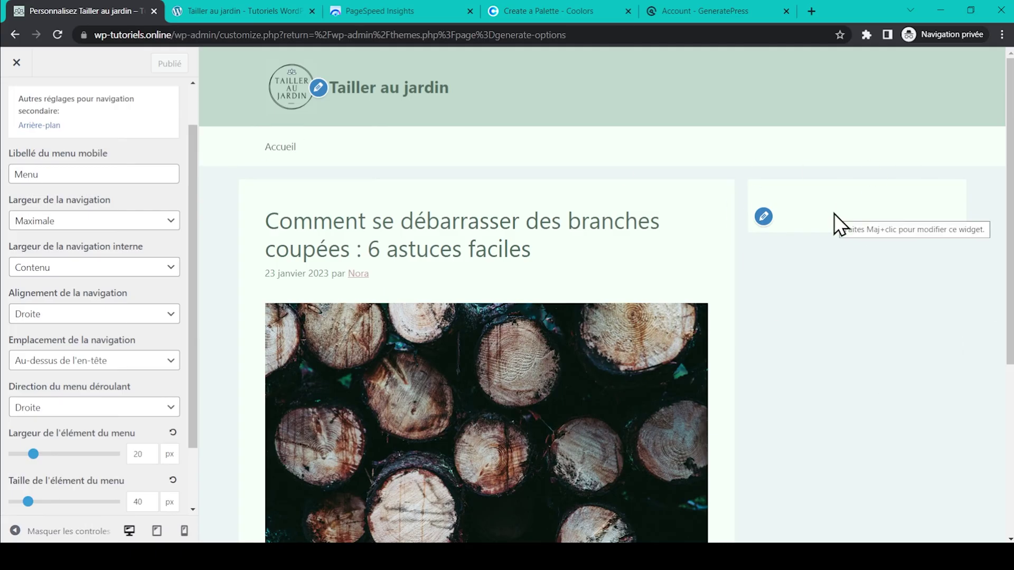
scroll(175, 278, up, 1)
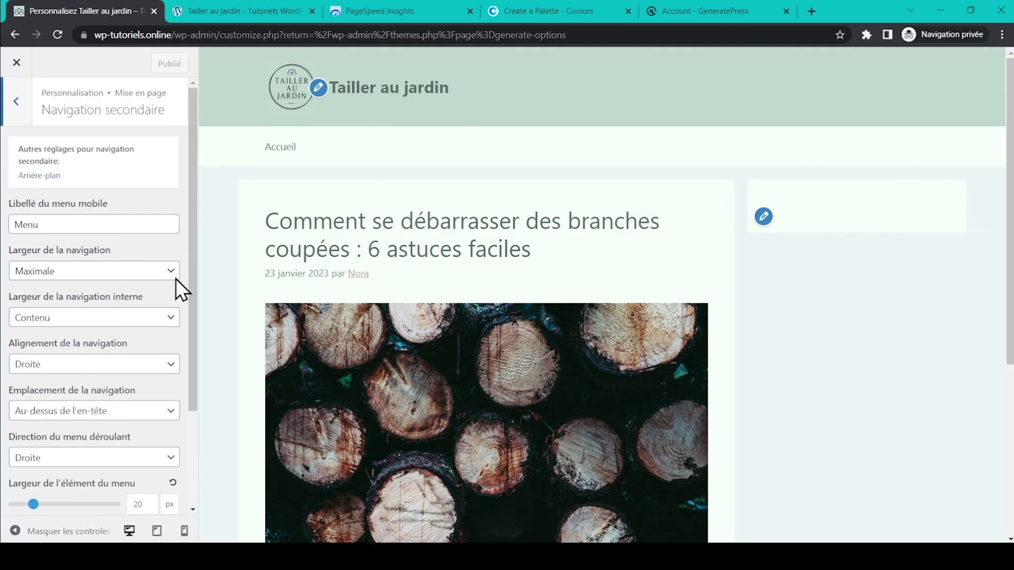
scroll(174, 237, down, 3)
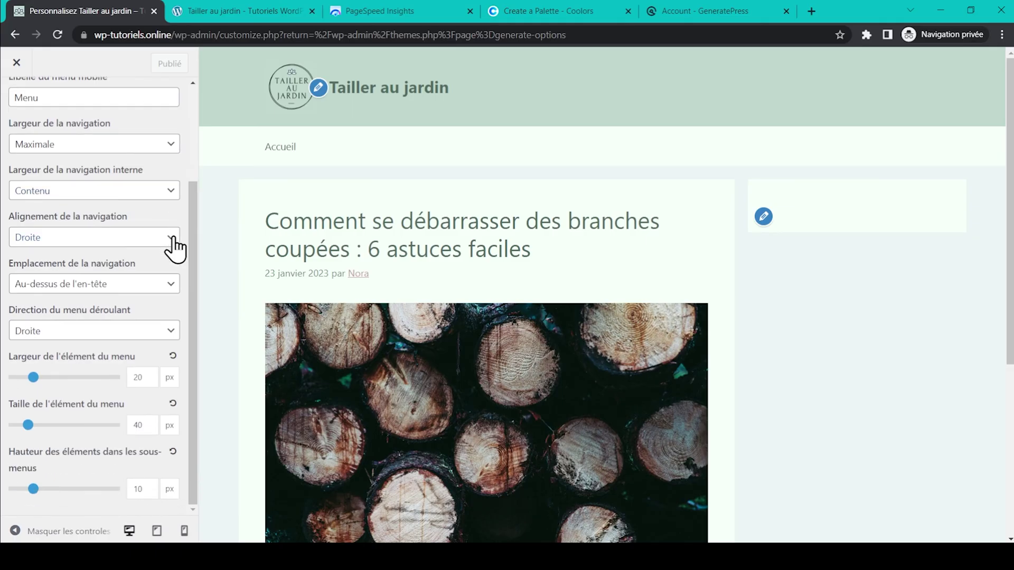
Step: Open the Menu fixe layout section and set Menu fixe to Activer
click(68, 263)
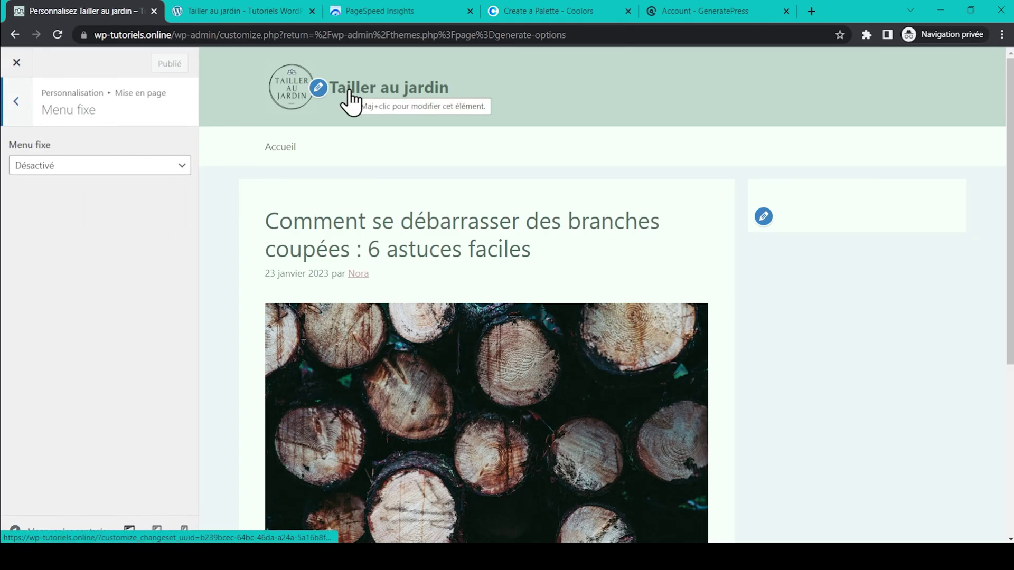
click(177, 168)
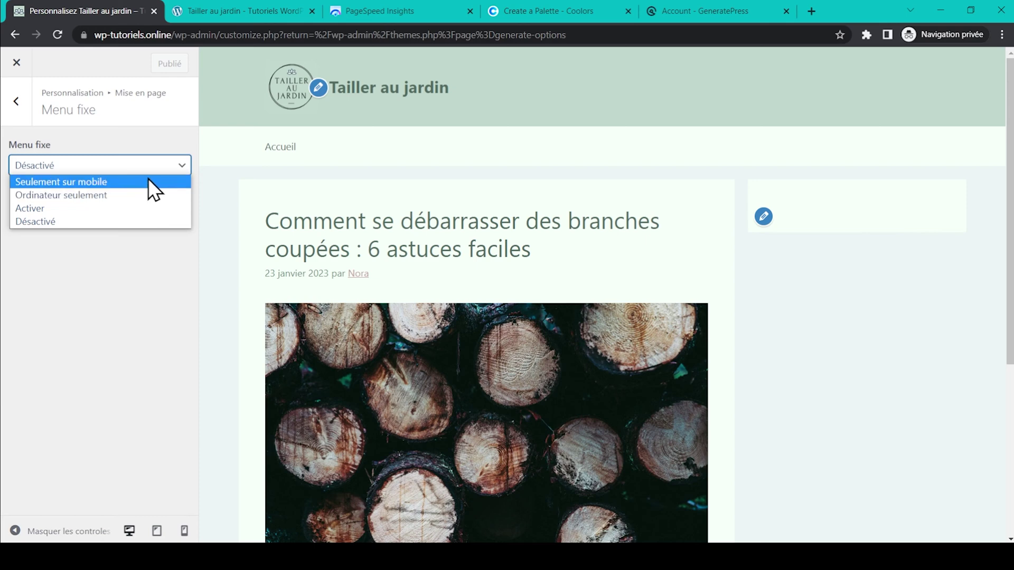
click(159, 164)
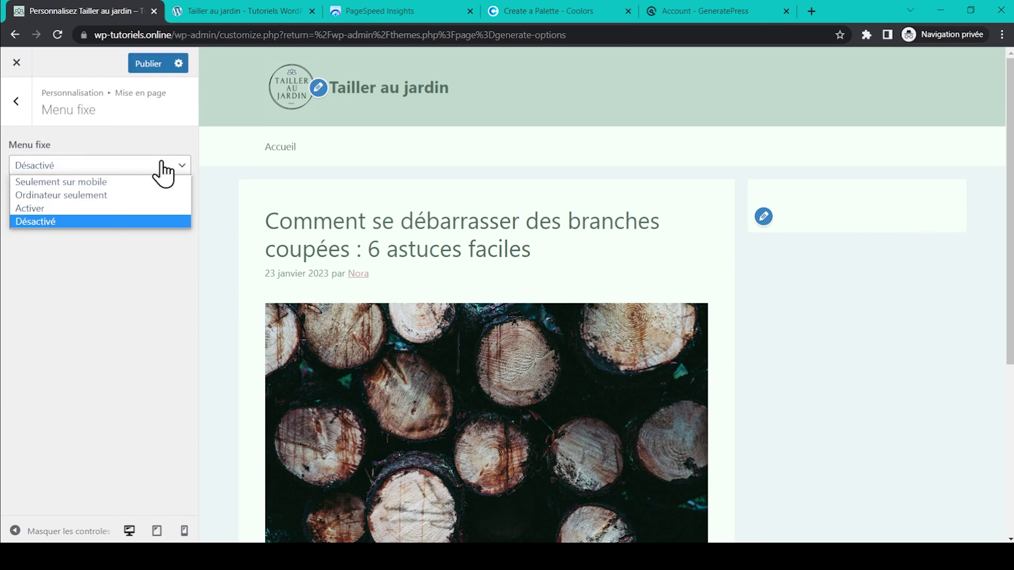
click(148, 209)
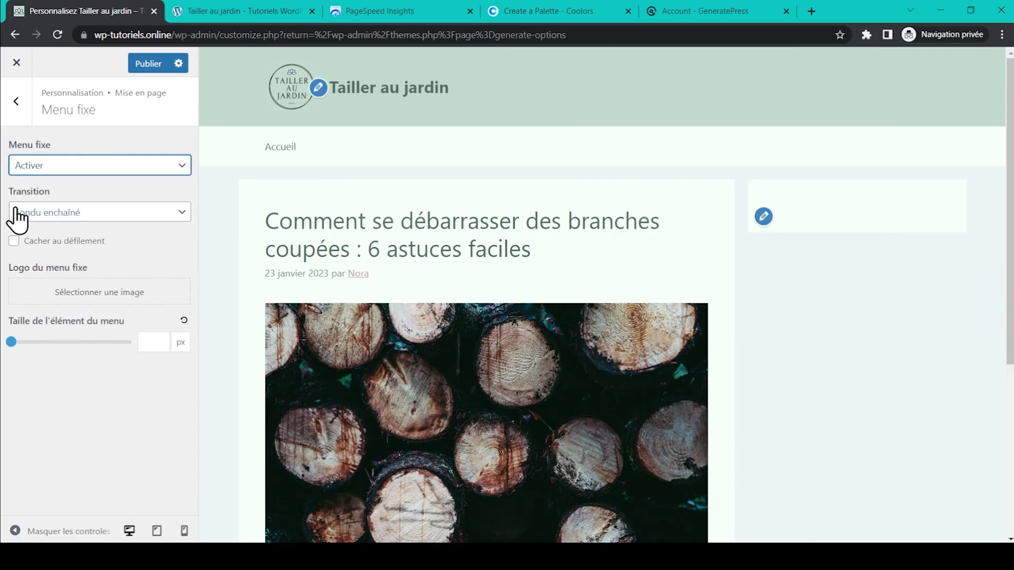
Step: Try the Diapositive transition for the sticky menu, then return it to Fondu enchaîné
click(109, 211)
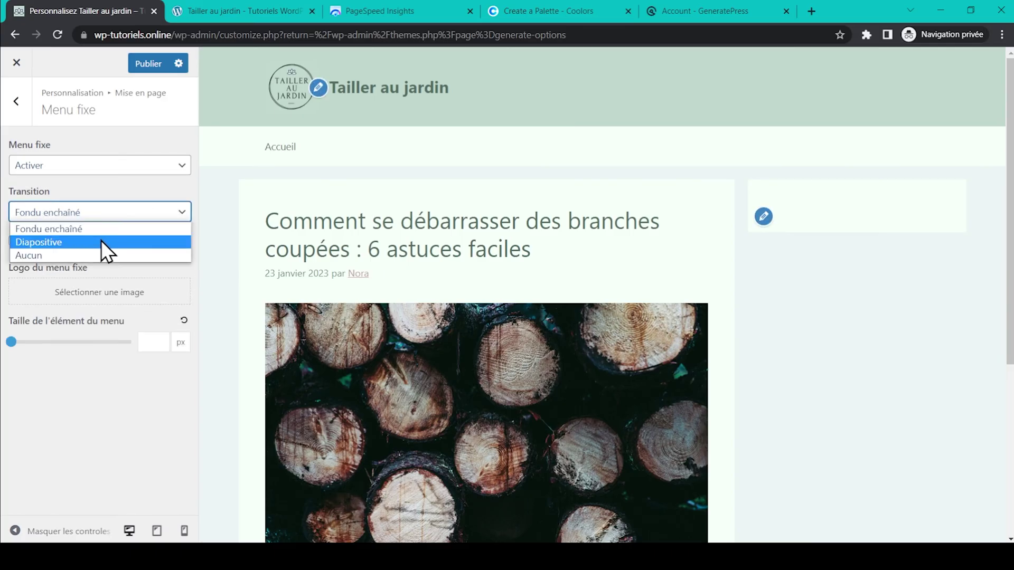
click(100, 241)
click(123, 229)
click(120, 229)
click(132, 212)
click(117, 231)
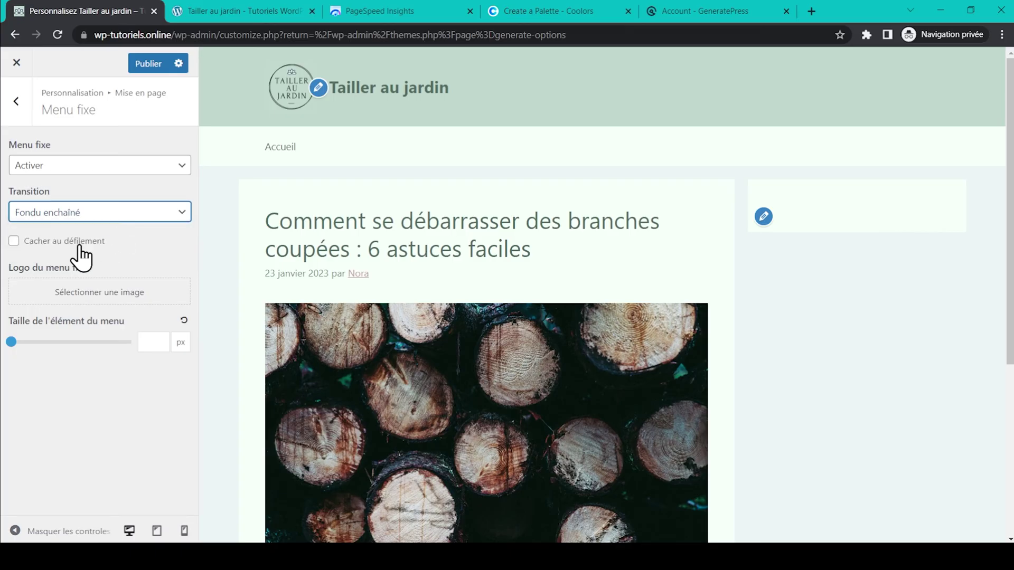
Step: Restrict Menu fixe to Ordinateur seulement, disable Cacher au défilement after trying it, and adjust Taille de l'élément du menu
click(14, 242)
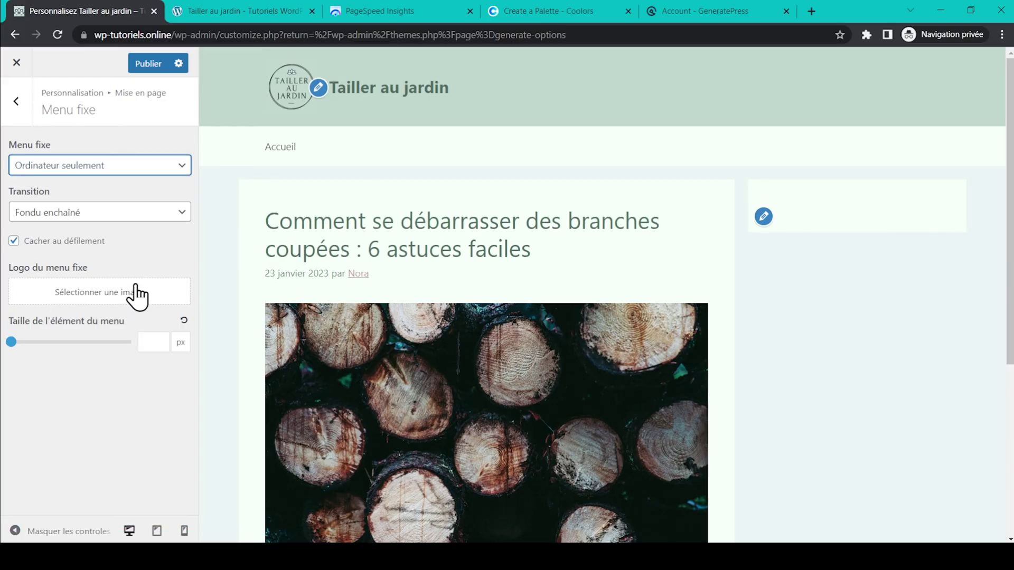
click(13, 241)
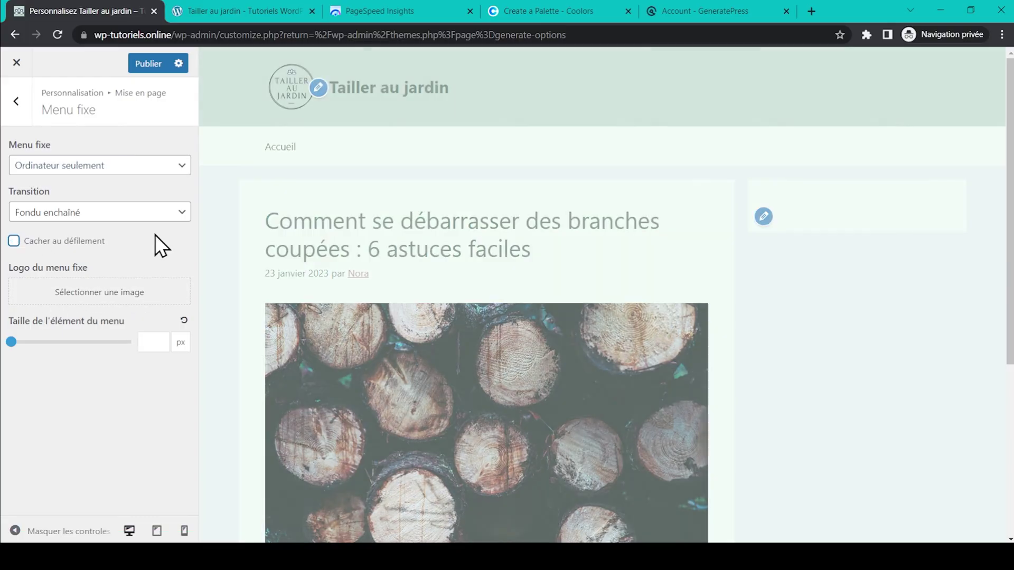
scroll(267, 227, down, 5)
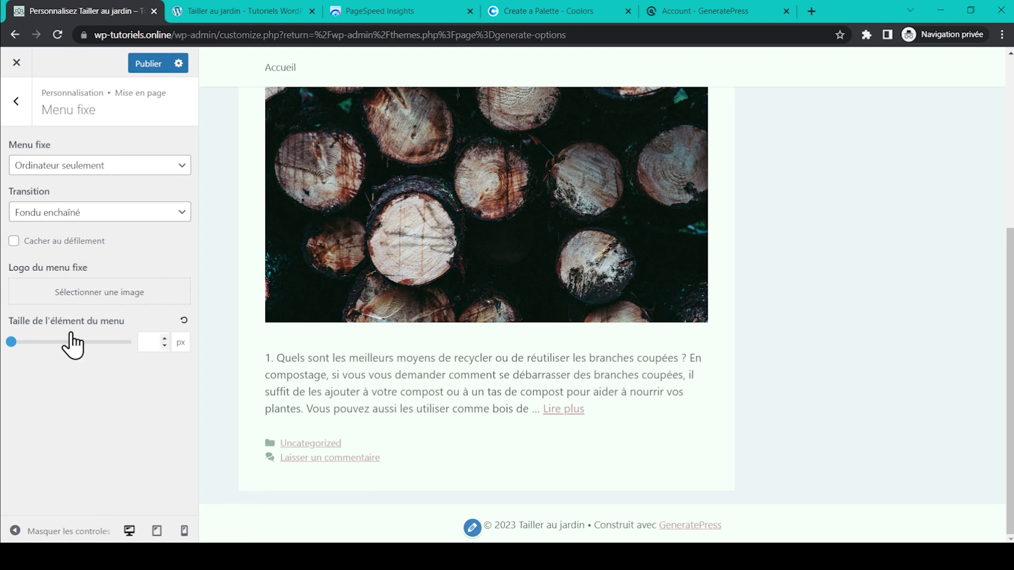
drag(13, 342, 55, 342)
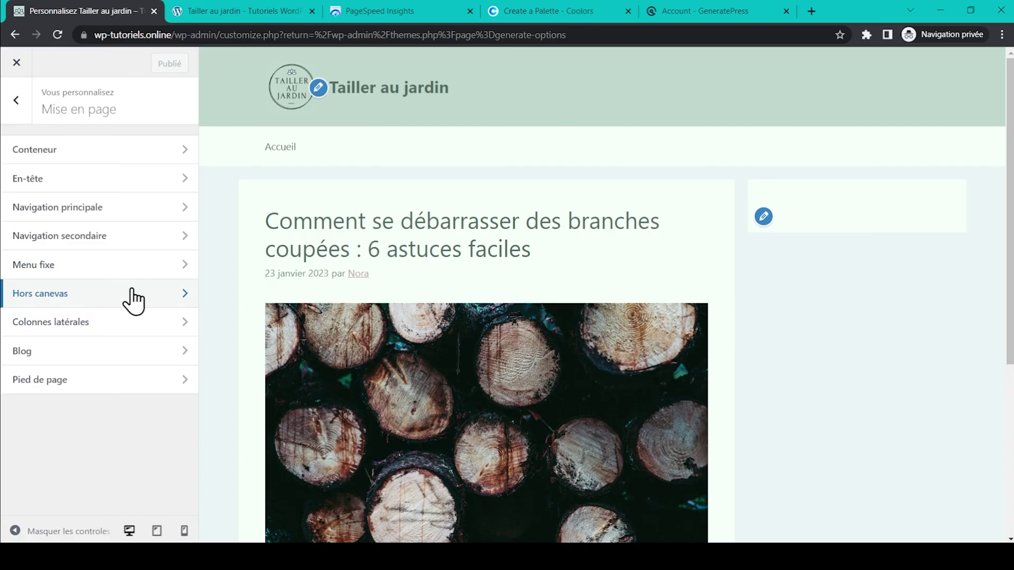
Step: Set Hors canevas to Seulement sur mobile and open the menu in the mobile preview to check it
click(132, 291)
click(174, 166)
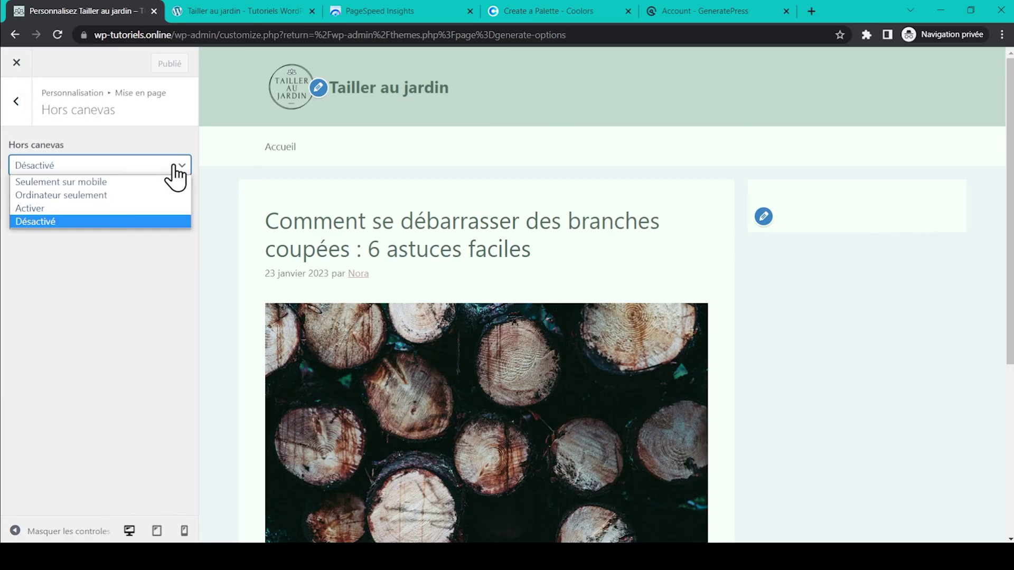
click(146, 181)
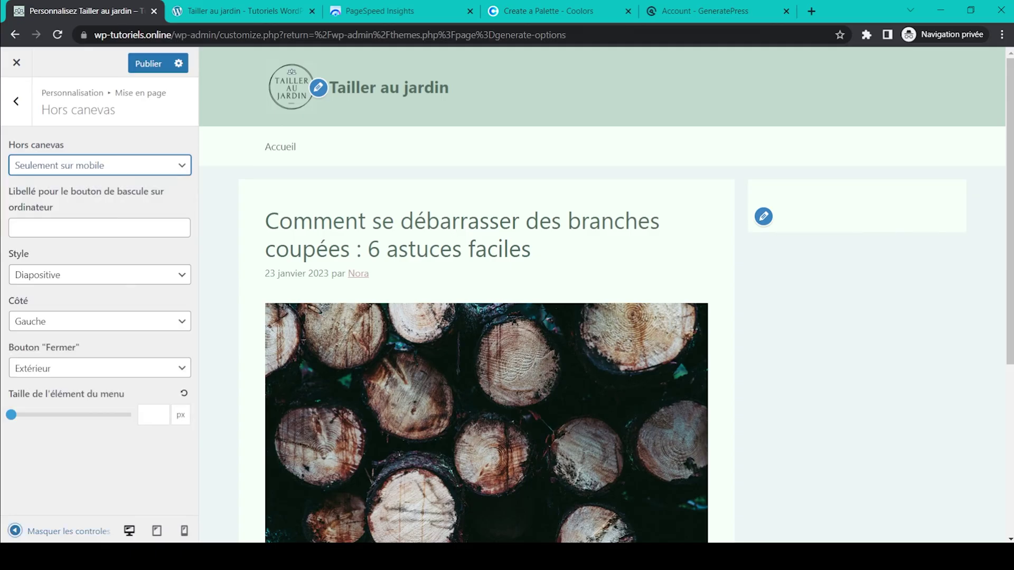
click(184, 531)
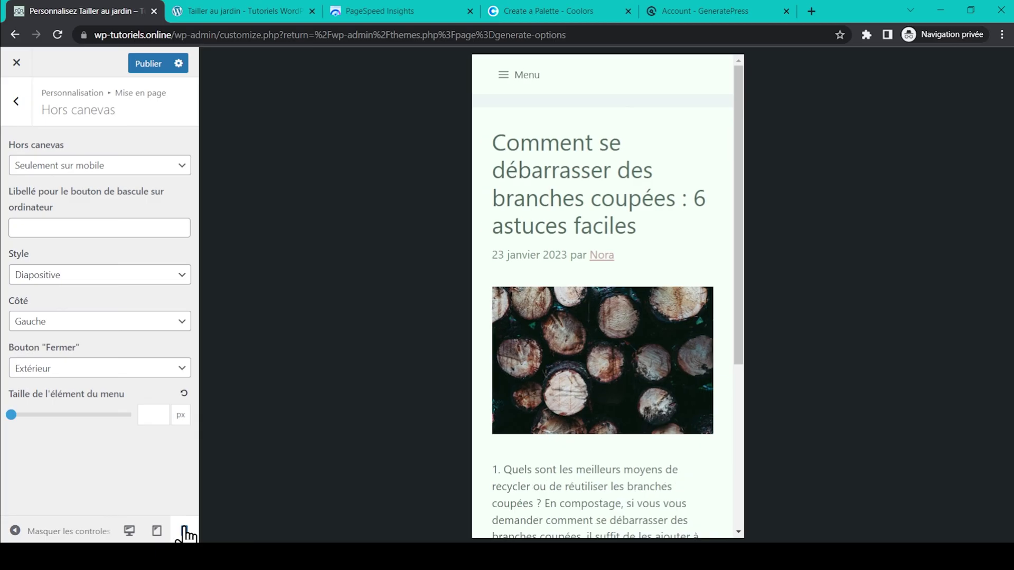
click(508, 74)
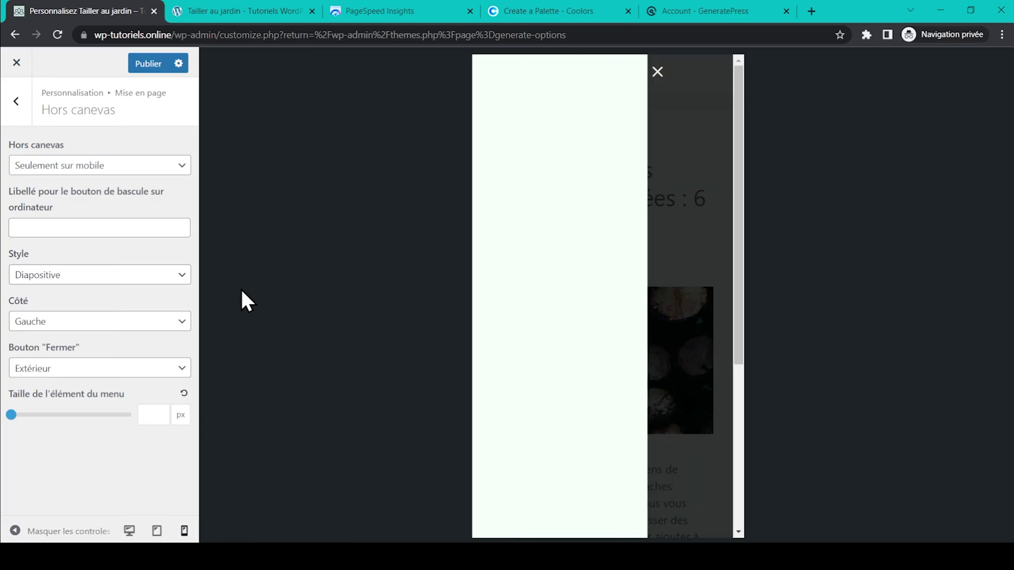
Step: Try the Superposition style for the off-canvas menu in the preview, then return the style to Diapositive
click(176, 276)
click(165, 304)
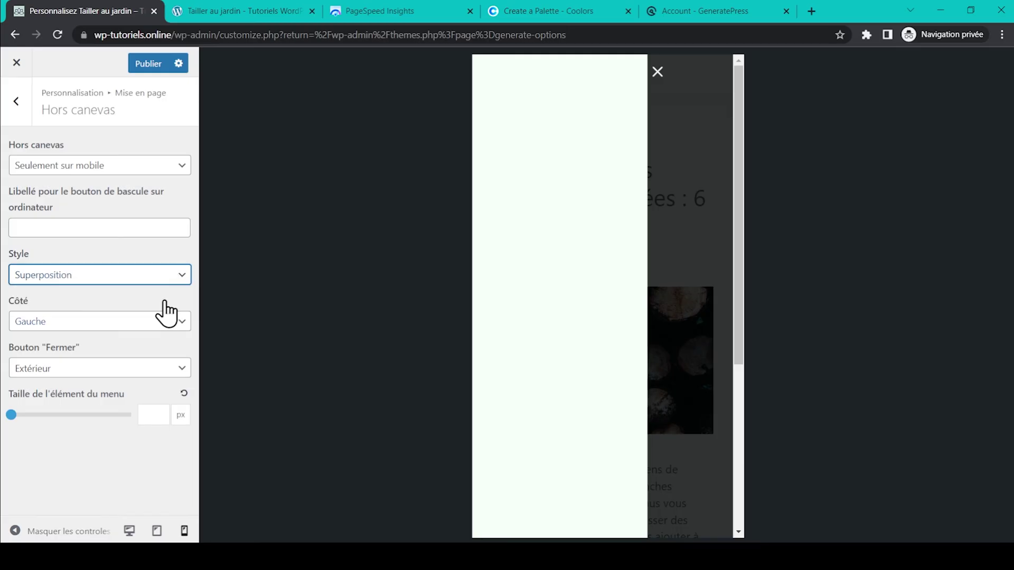
click(502, 82)
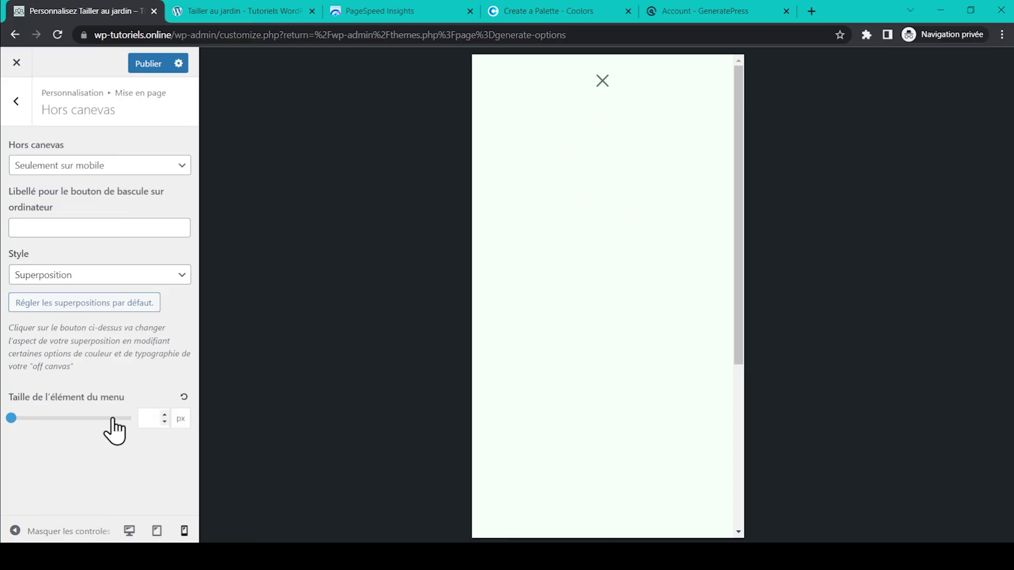
click(183, 275)
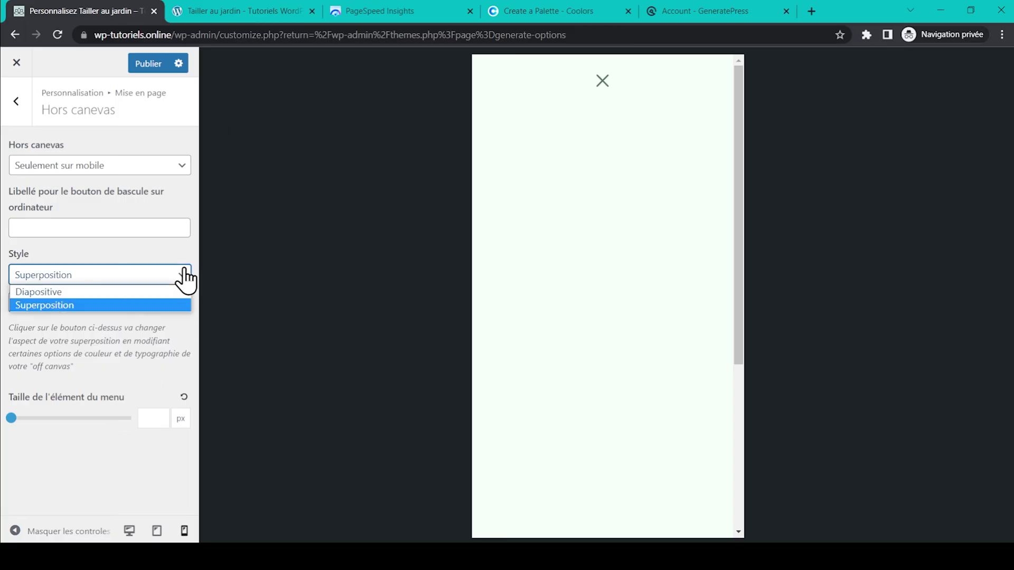
click(166, 290)
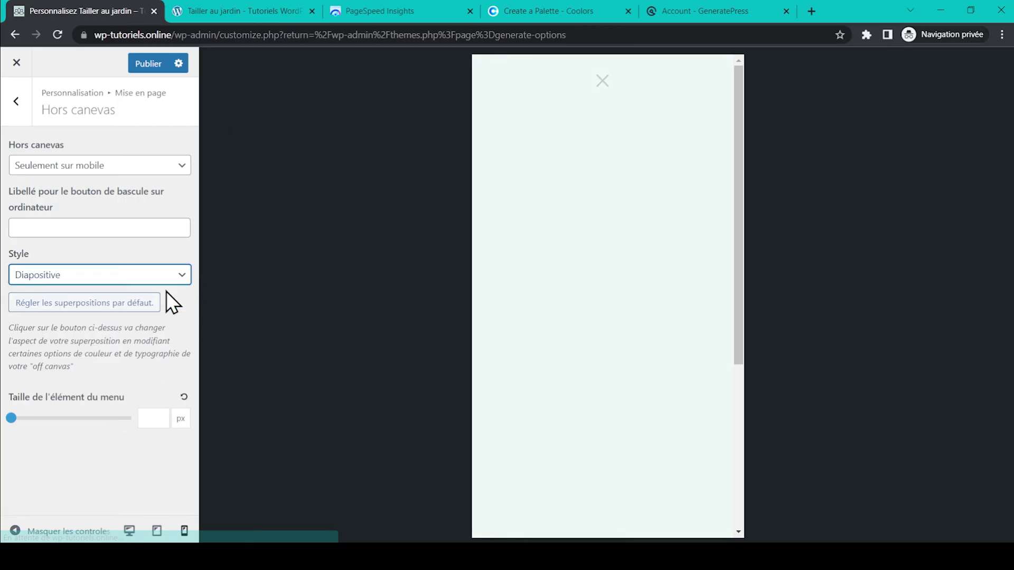
click(497, 74)
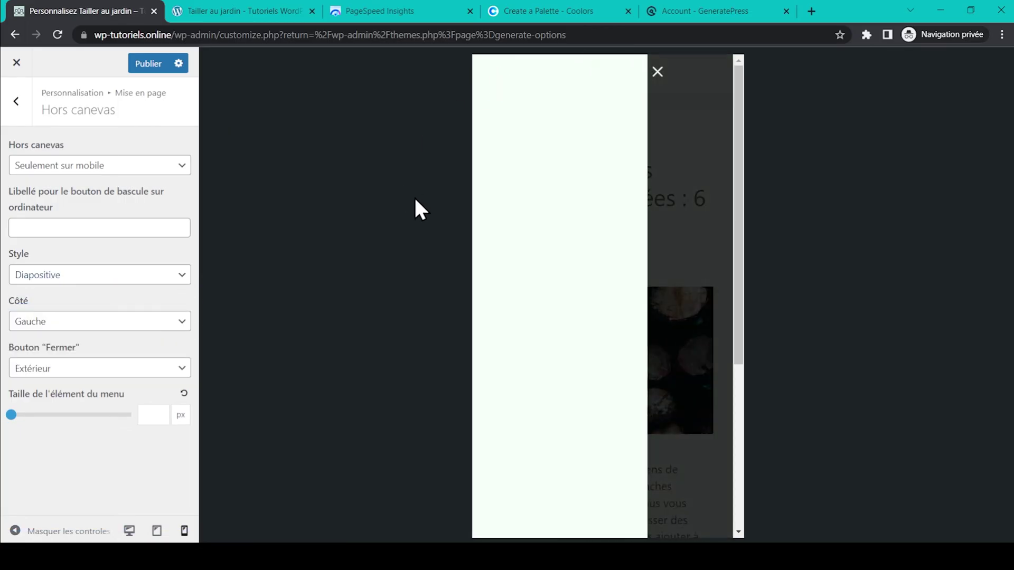
Step: Set the off-canvas panel's Côté to Droite and open the mobile menu to check it
click(148, 323)
click(129, 350)
click(502, 79)
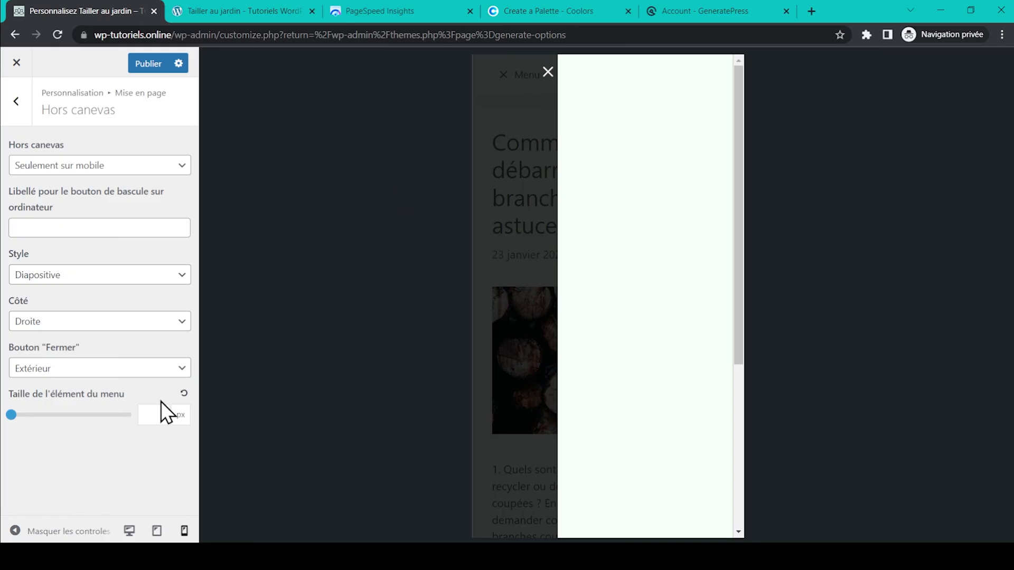
Step: Set the off-canvas Bouton "Fermer" to Intérieur, check it in the mobile menu and publish the changes
click(163, 370)
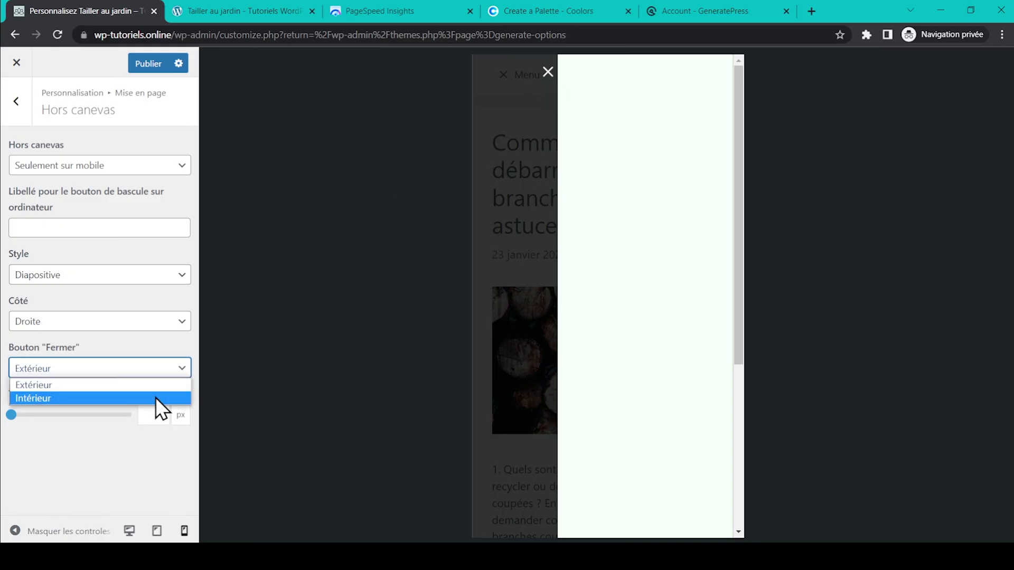
click(154, 397)
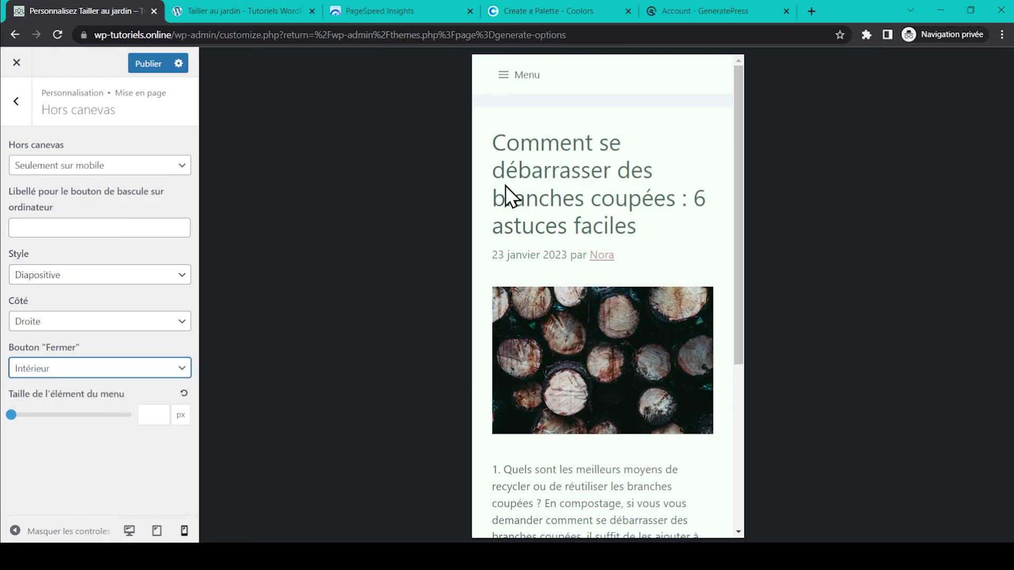
click(506, 86)
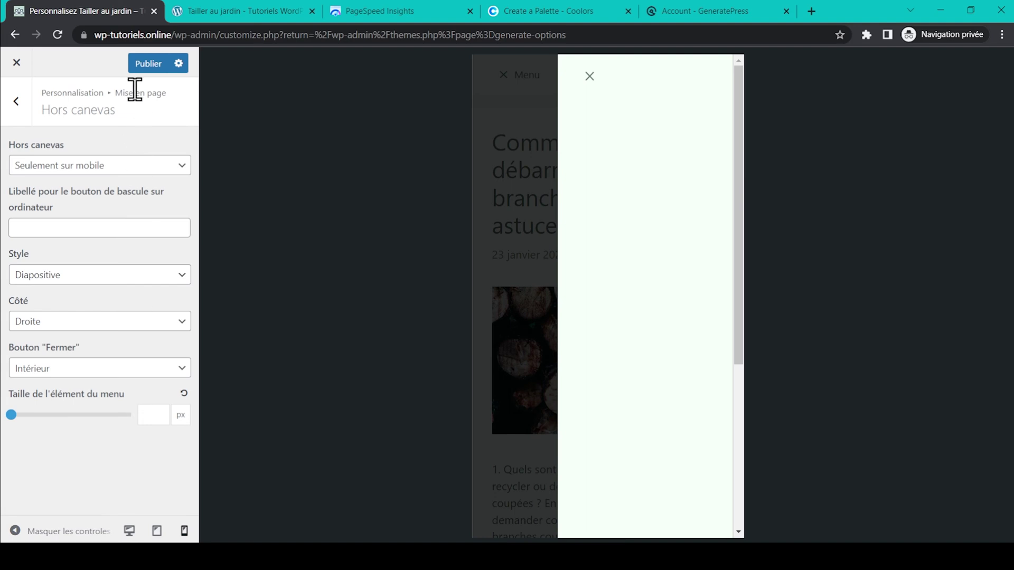
click(147, 64)
Step: Open the Colonnes latérales layout section, switch the preview to desktop and close the off-canvas panel
click(16, 101)
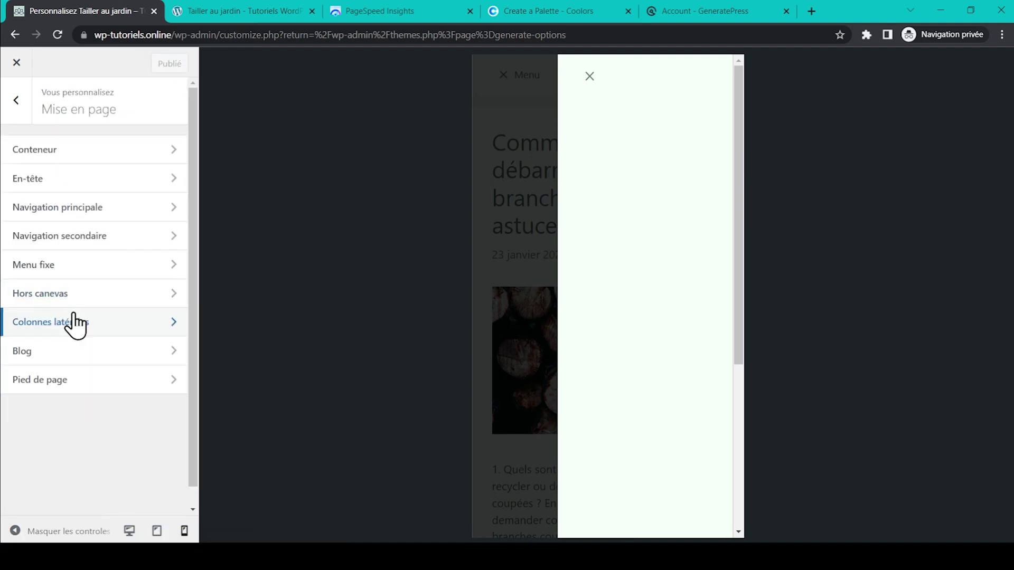
click(68, 323)
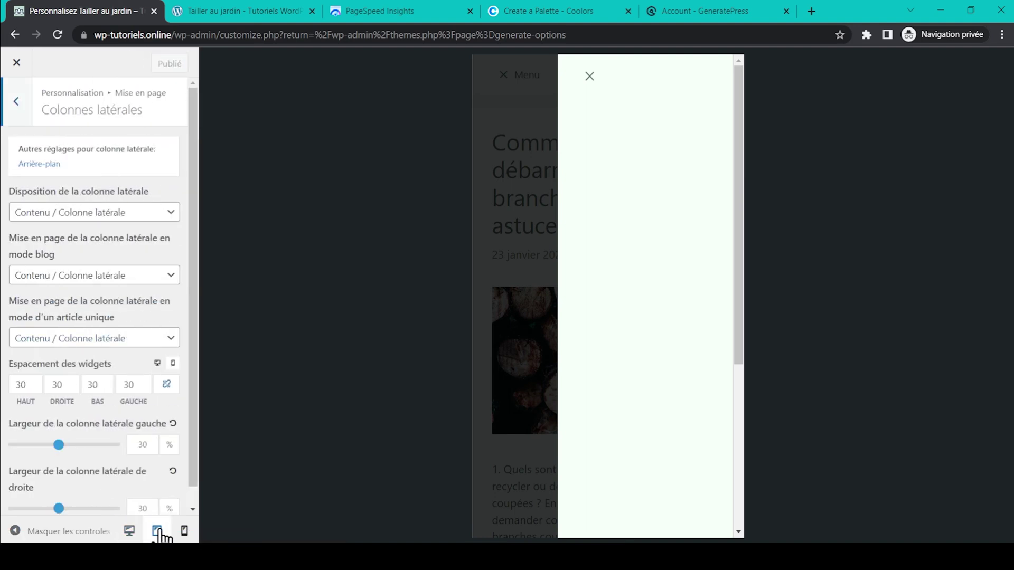
click(137, 533)
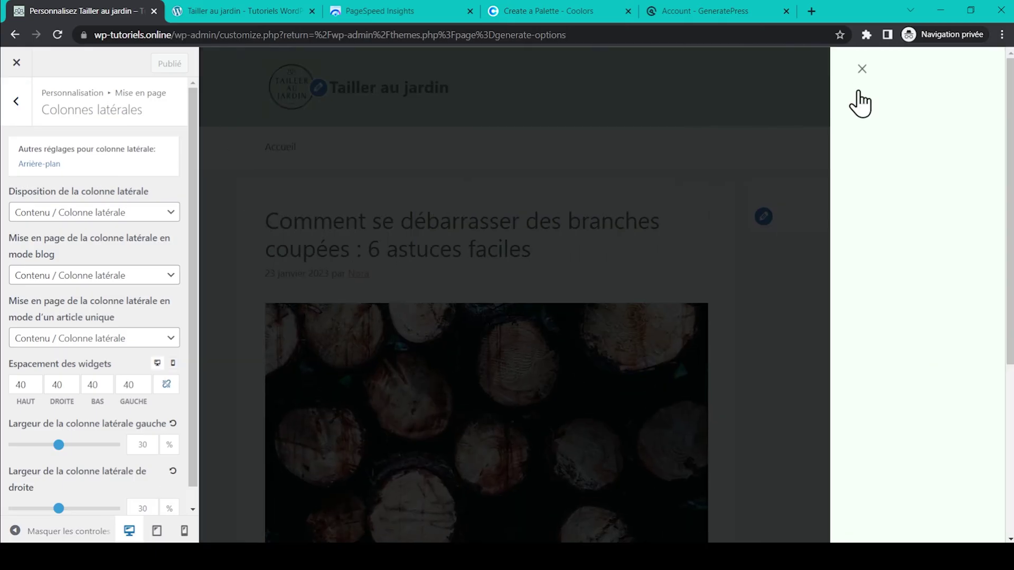
click(862, 69)
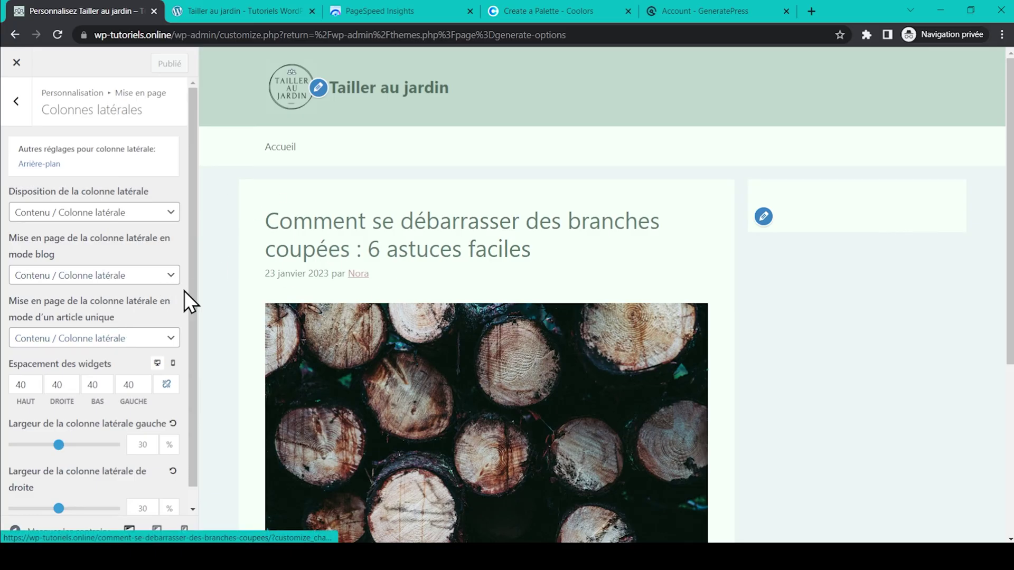
Step: Try Colonne latérale / Contenu as the blog-mode sidebar layout, then return it to Contenu / Colonne latérale
click(155, 274)
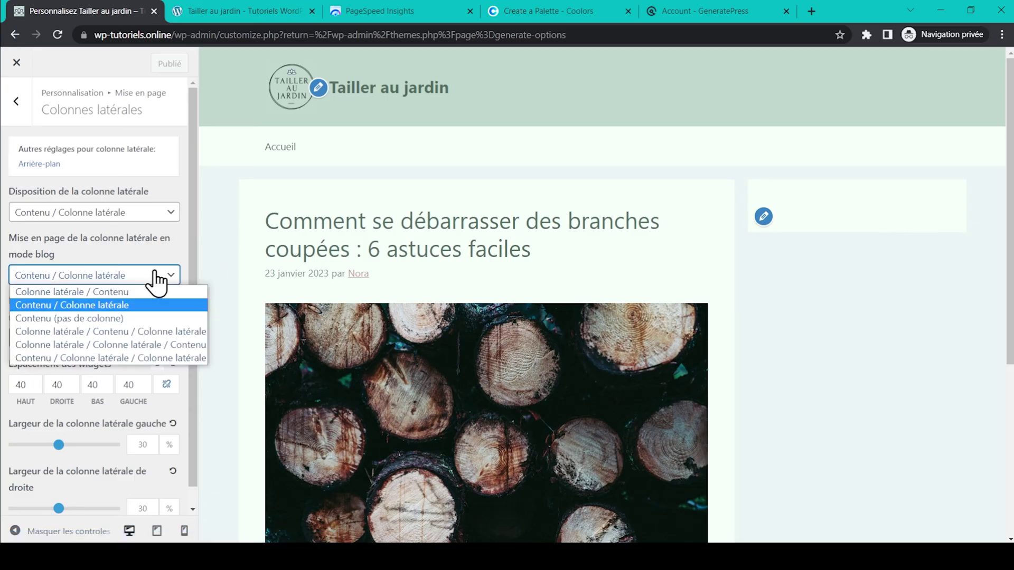
click(132, 293)
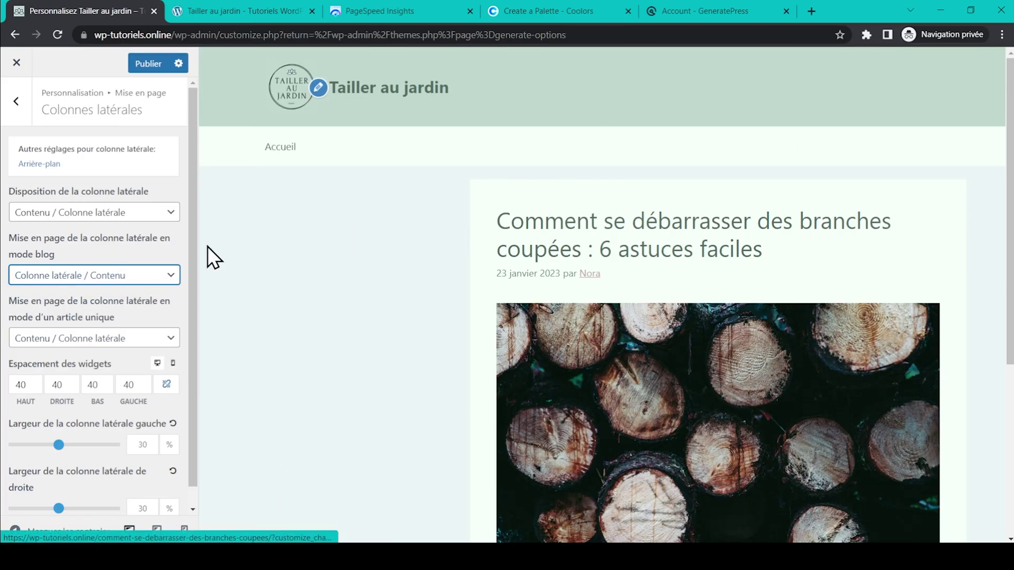
click(149, 275)
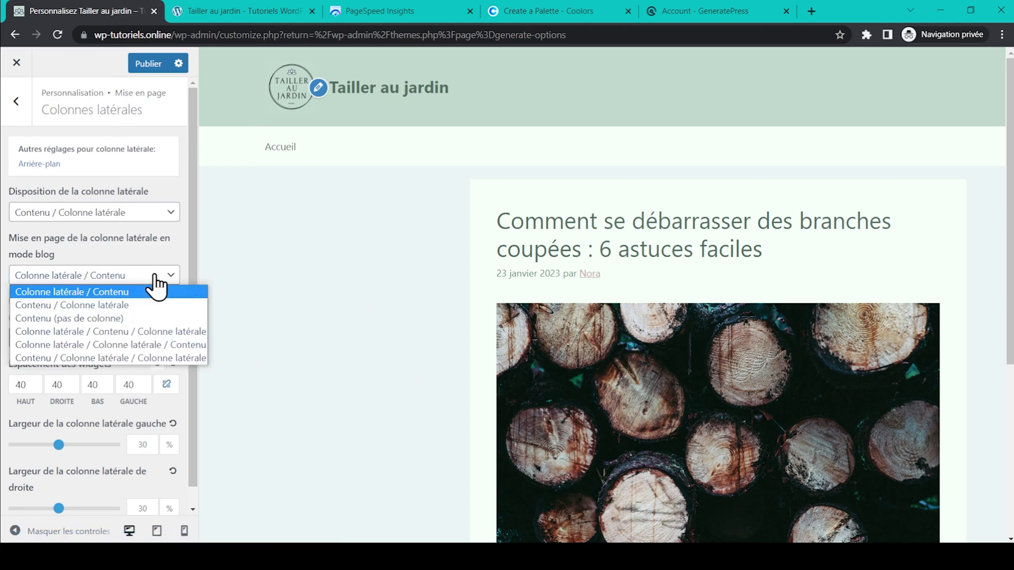
click(142, 303)
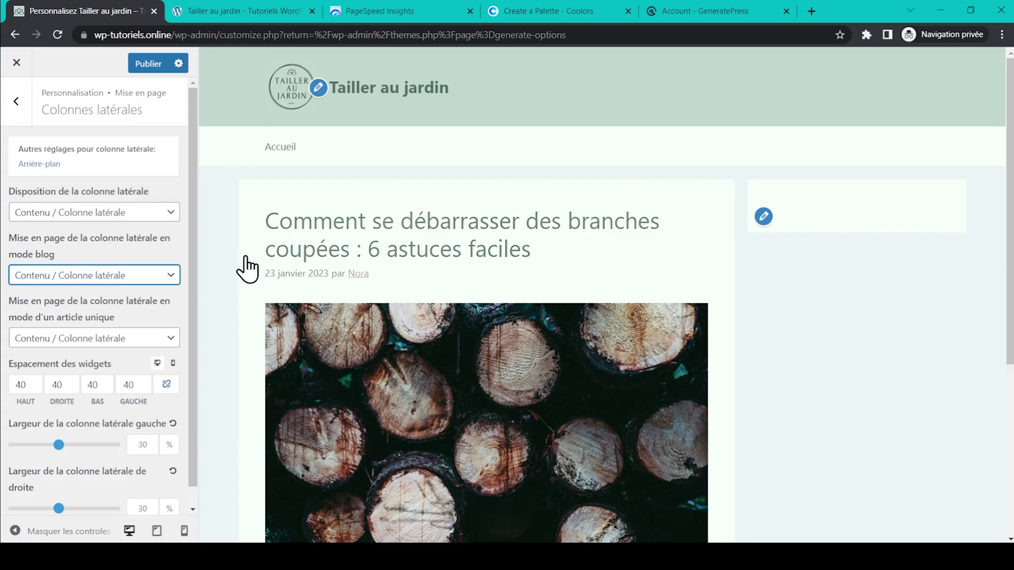
Step: Preview the blog-mode layout without a sidebar and with each two-sidebar arrangement, then restore Contenu / Colonne latérale
click(161, 276)
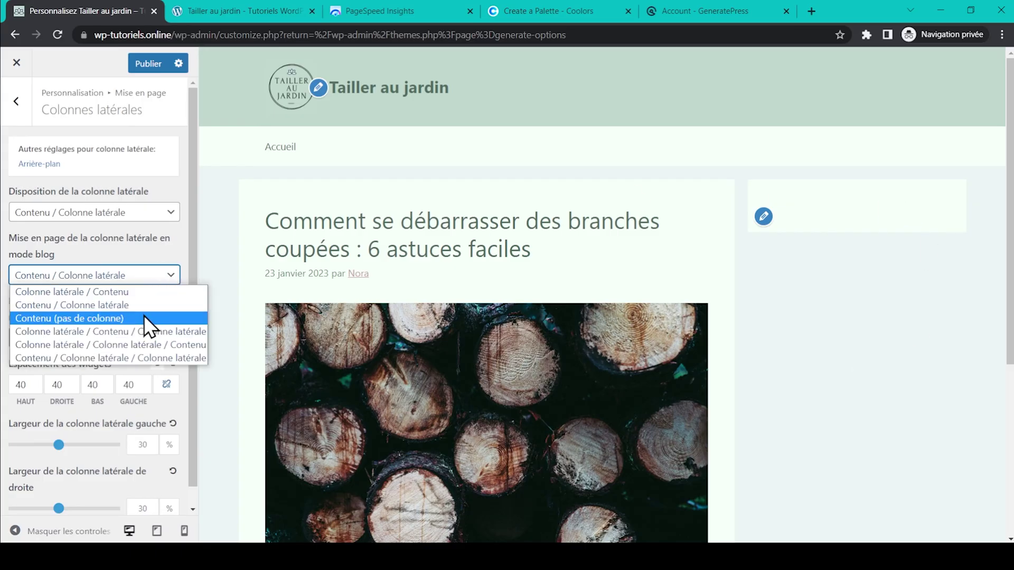
click(144, 317)
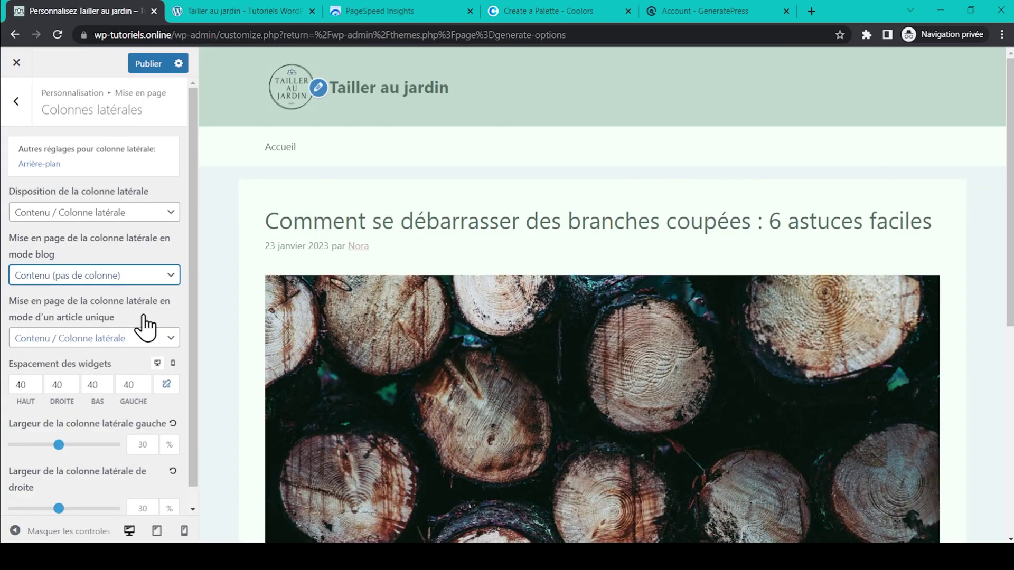
click(148, 278)
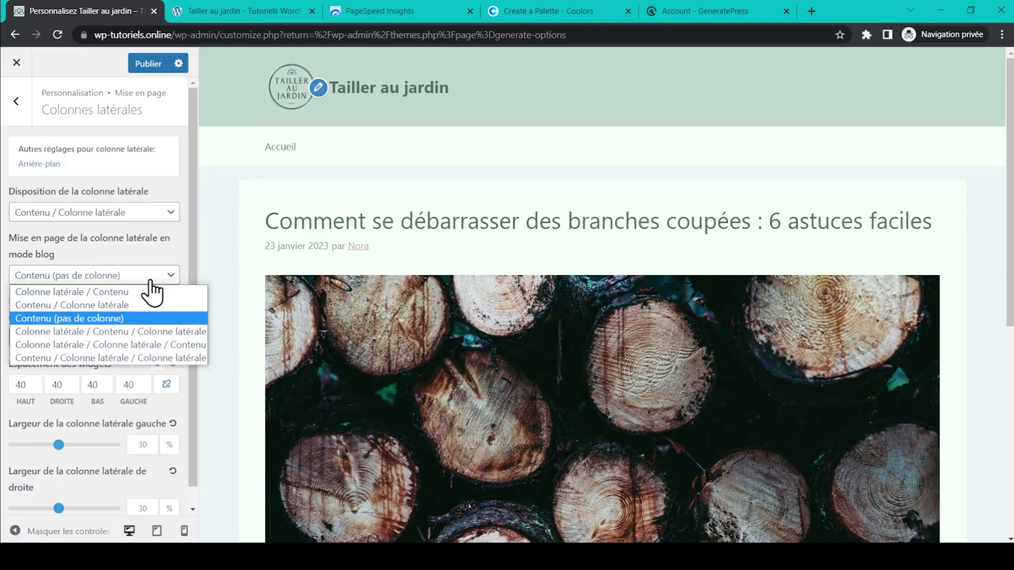
click(148, 332)
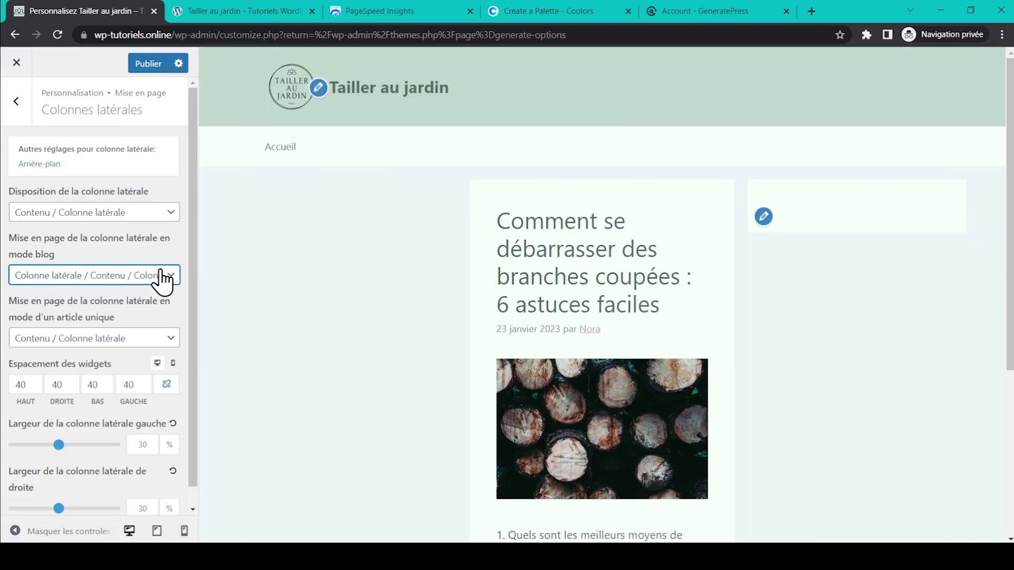
click(164, 279)
click(152, 344)
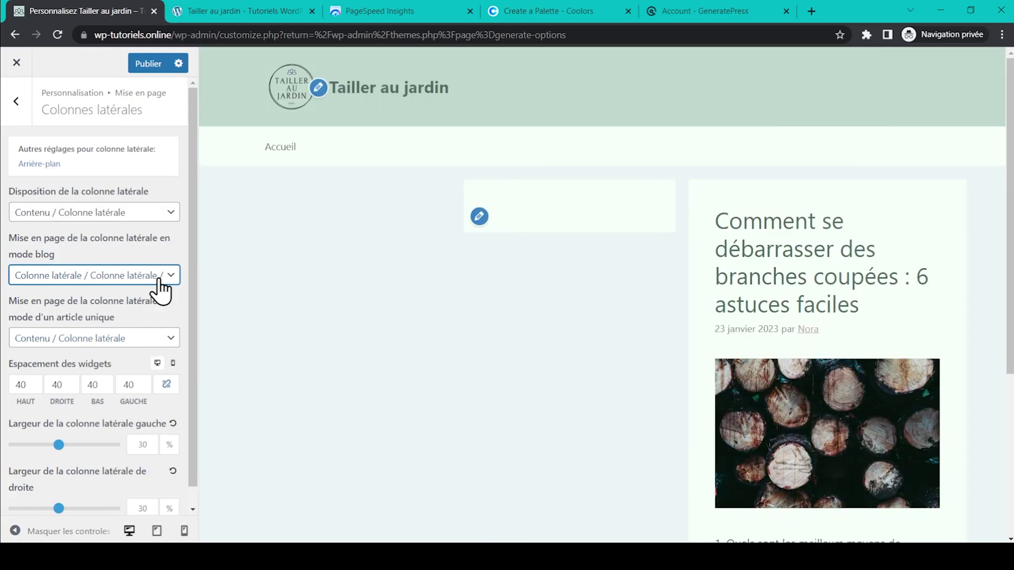
click(160, 280)
click(134, 359)
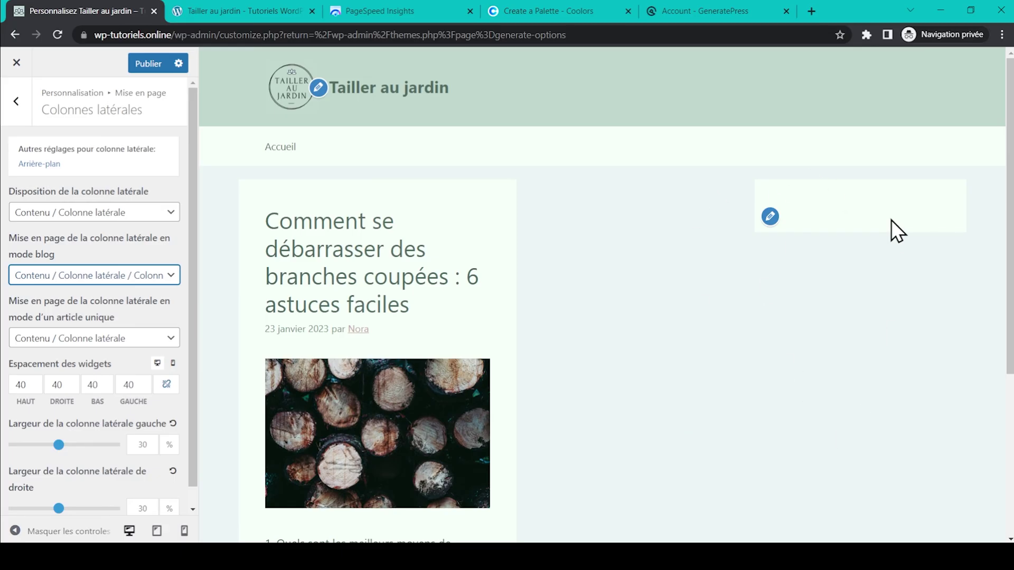
click(158, 277)
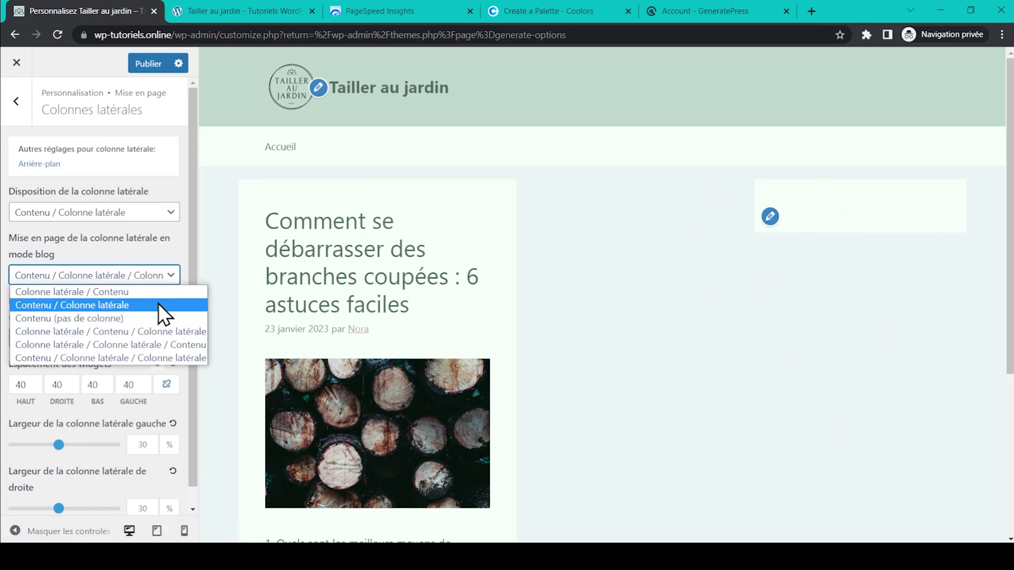
click(158, 304)
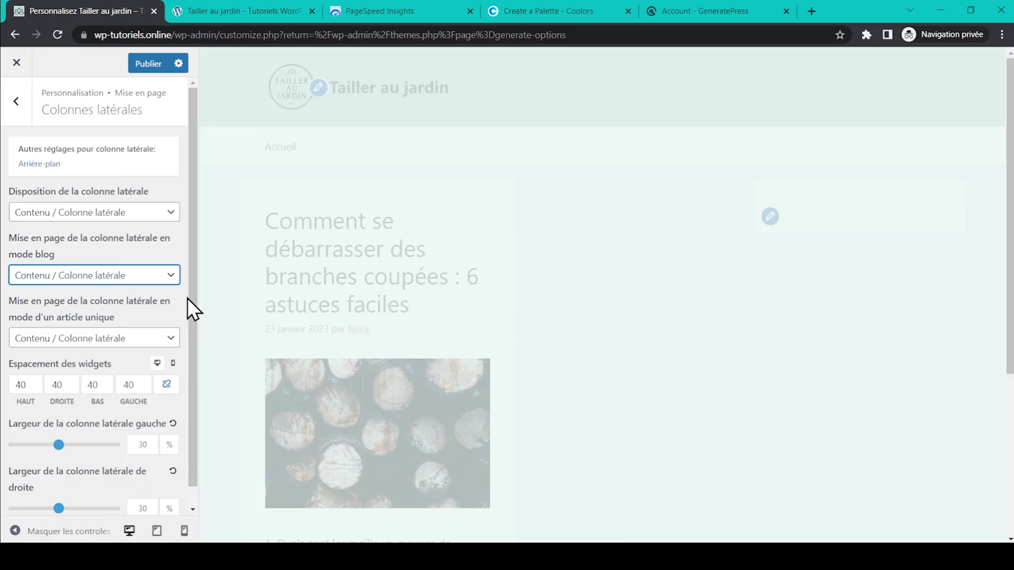
Step: Try a larger width for the right sidebar, then open the Blog layout section
scroll(106, 348, down, 1)
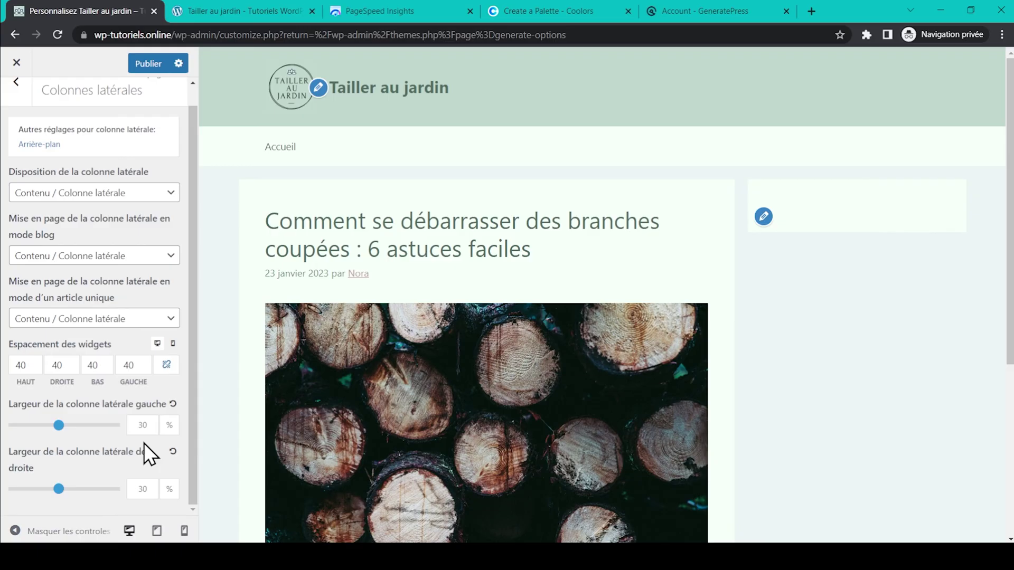
drag(56, 491, 84, 492)
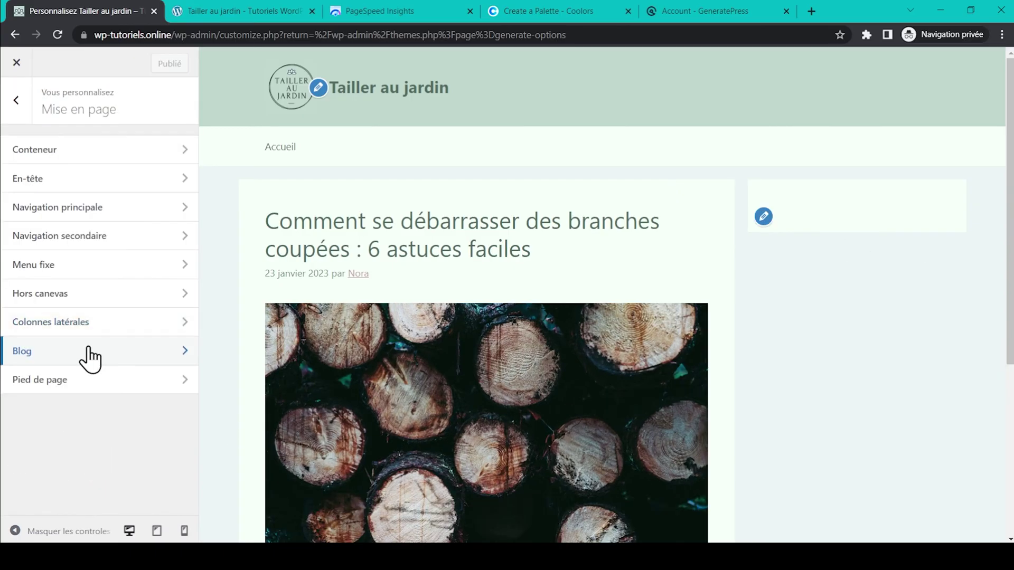
click(86, 355)
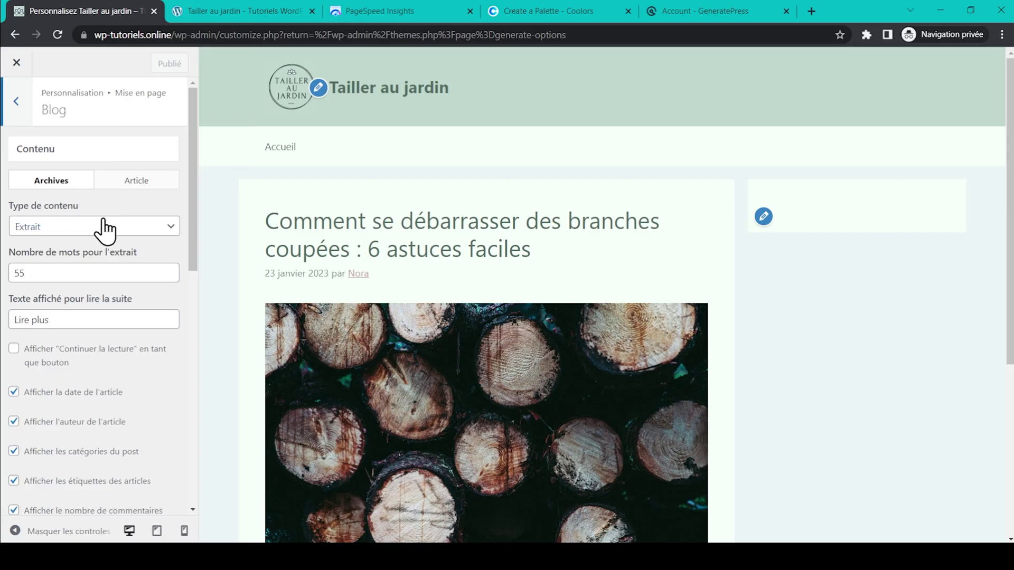
Step: Try Contenu complet as the archive content type, check the article in the preview, then return it to Extrait
scroll(286, 241, down, 4)
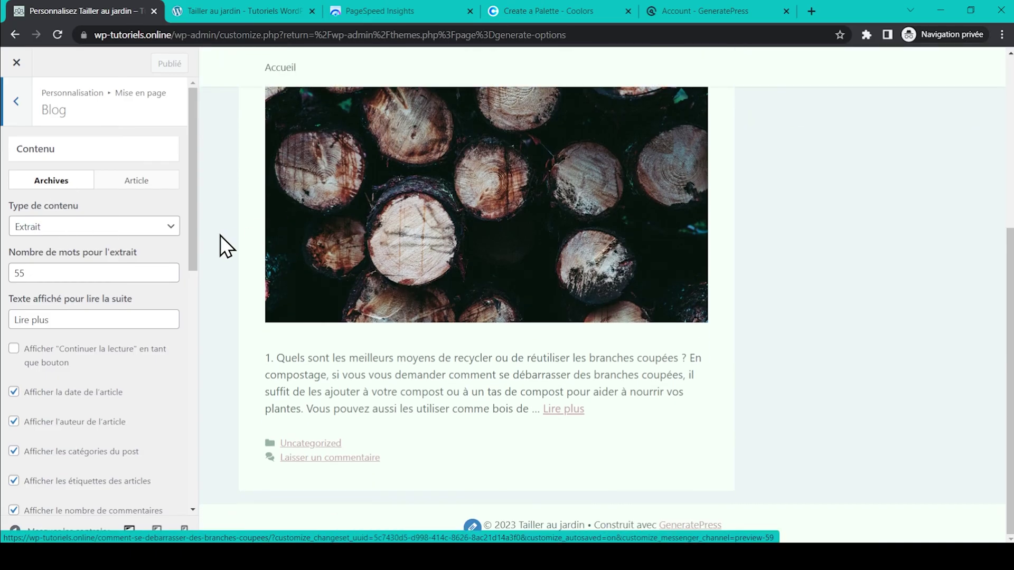
click(161, 227)
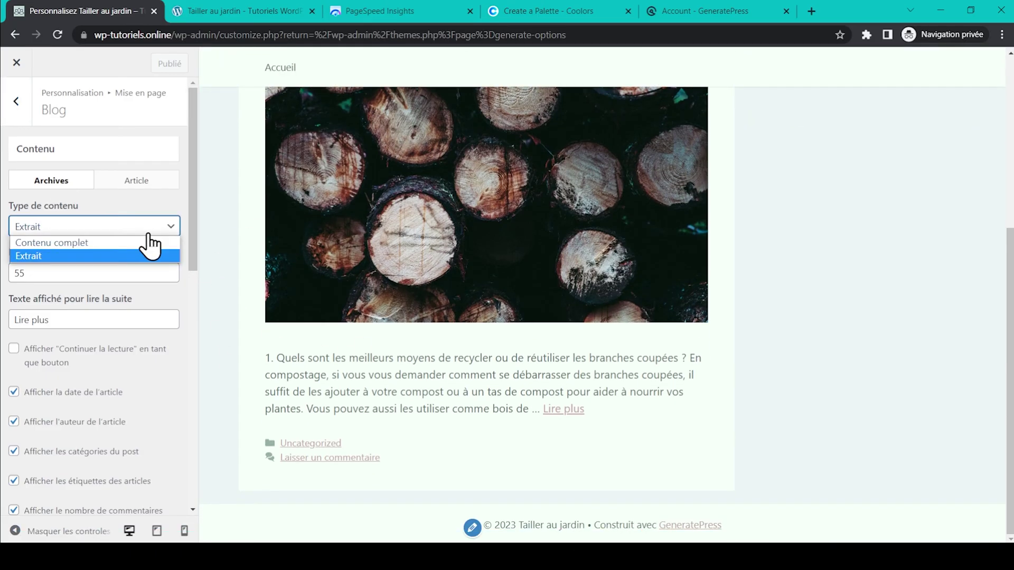
click(142, 247)
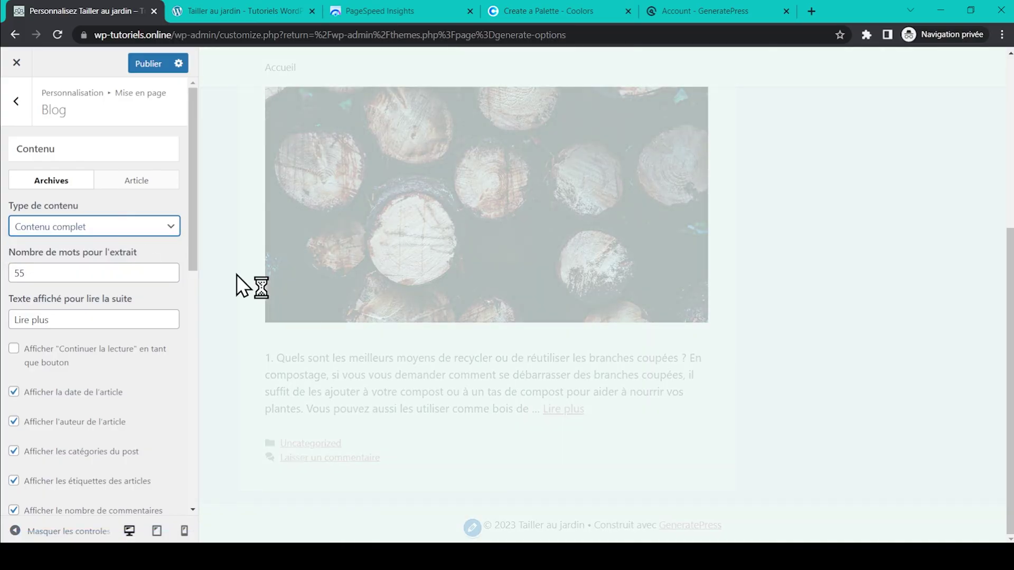
scroll(249, 223, down, 8)
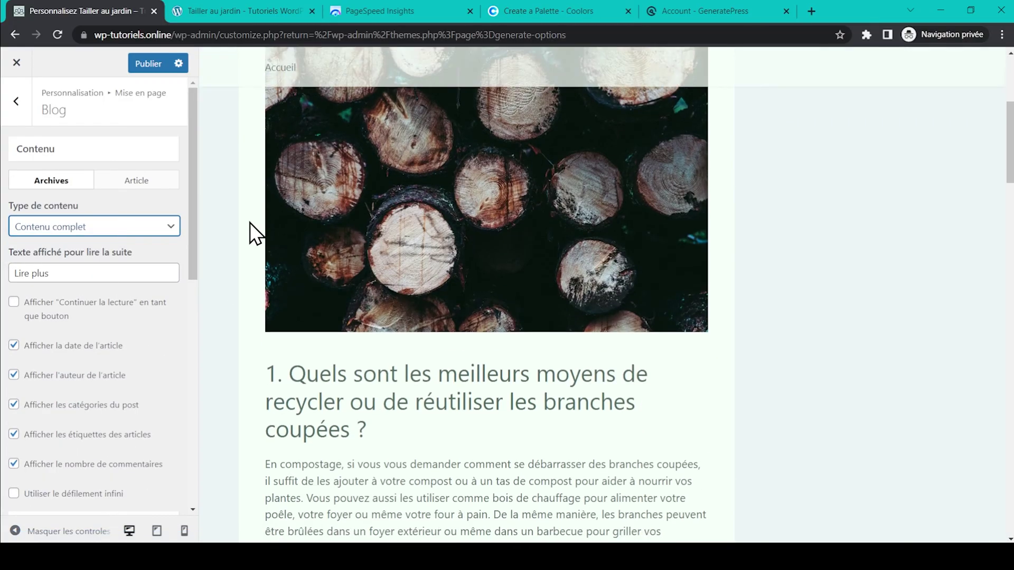
scroll(249, 223, down, 15)
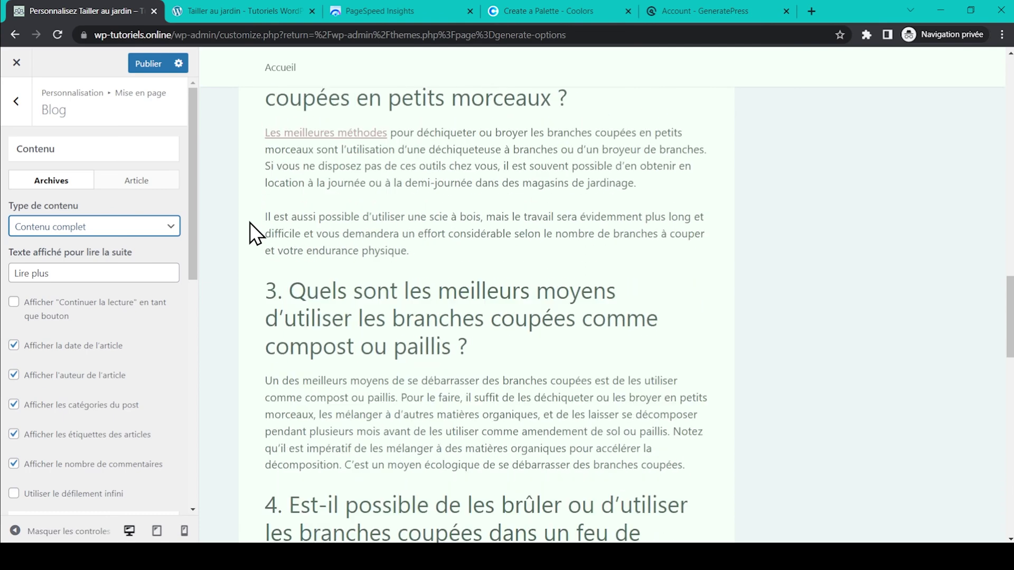
scroll(250, 223, down, 3)
click(153, 227)
click(121, 257)
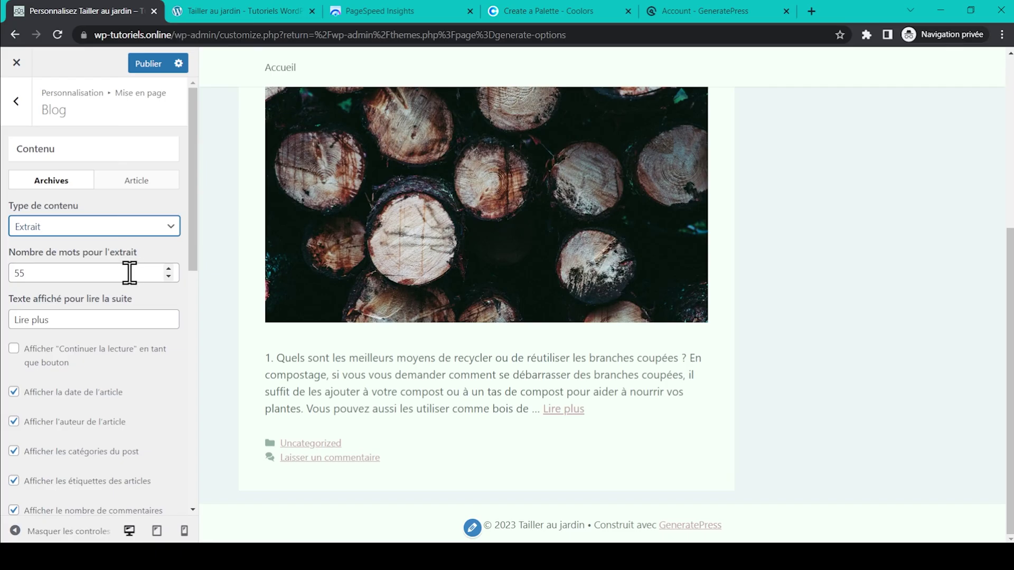
Step: Review the archive content options, then try hiding the date in the single Article settings and show it again
scroll(142, 272, down, 3)
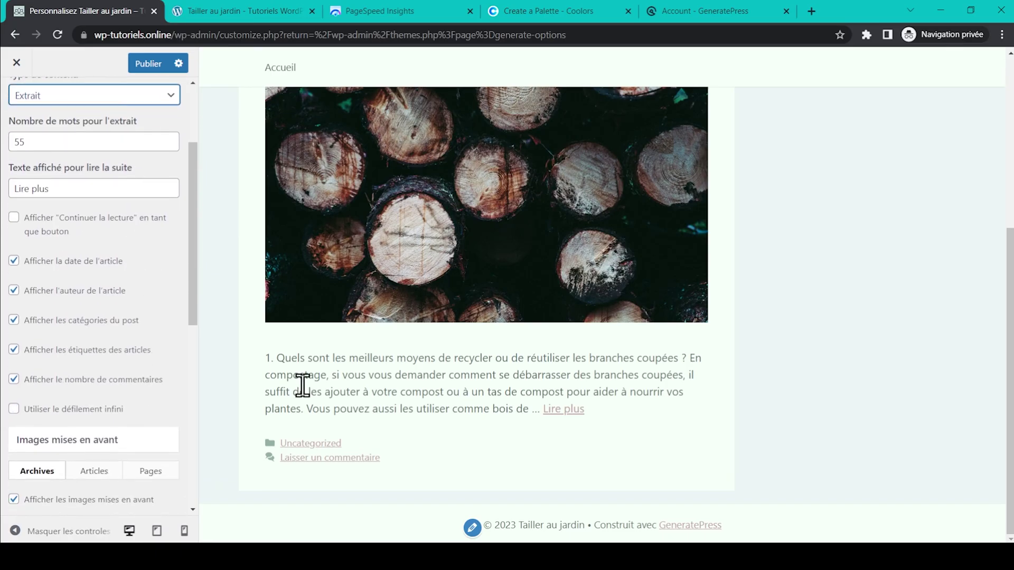
scroll(301, 386, up, 5)
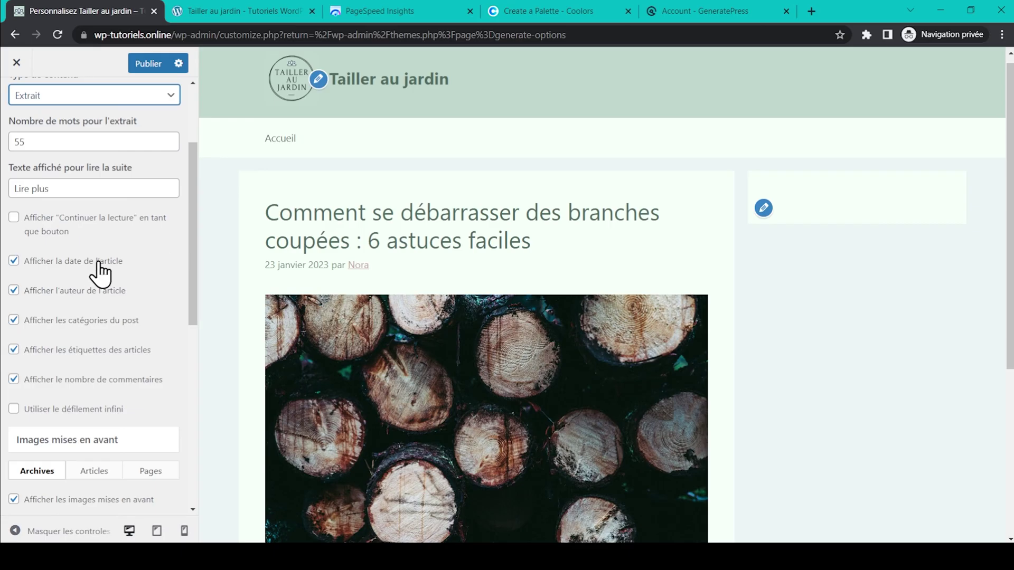
scroll(293, 265, down, 5)
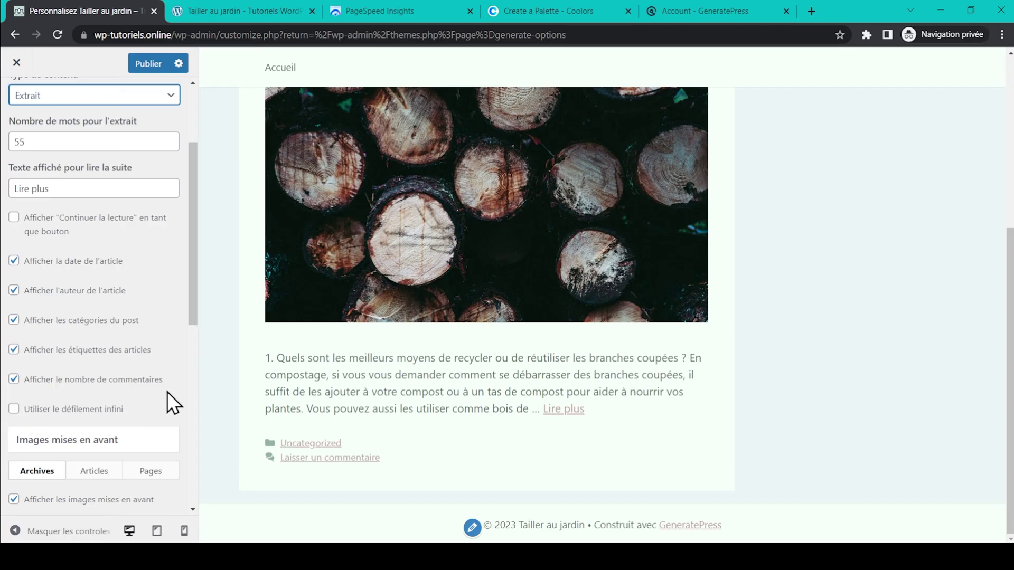
scroll(147, 264, up, 3)
click(132, 180)
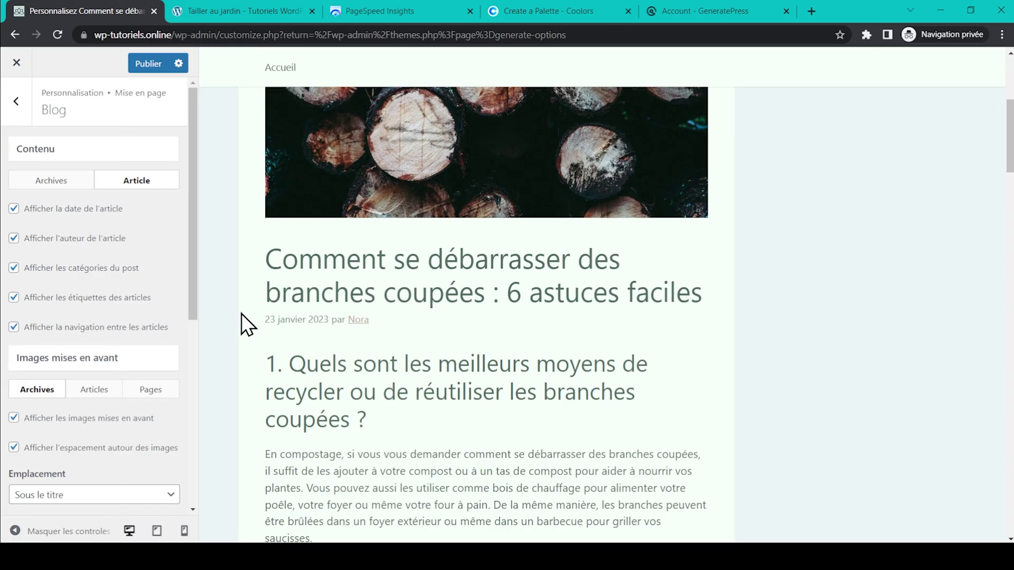
click(13, 208)
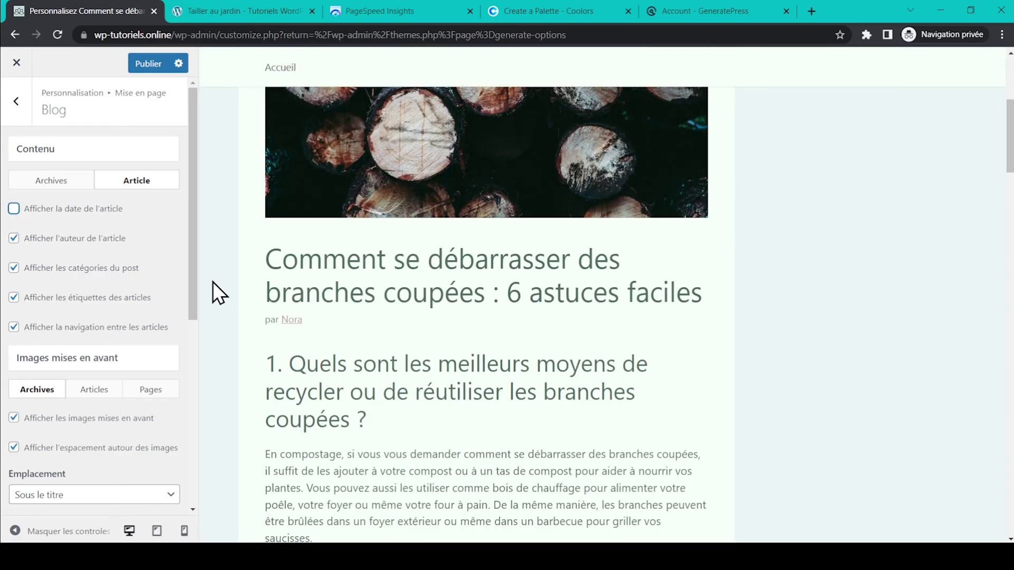
click(13, 209)
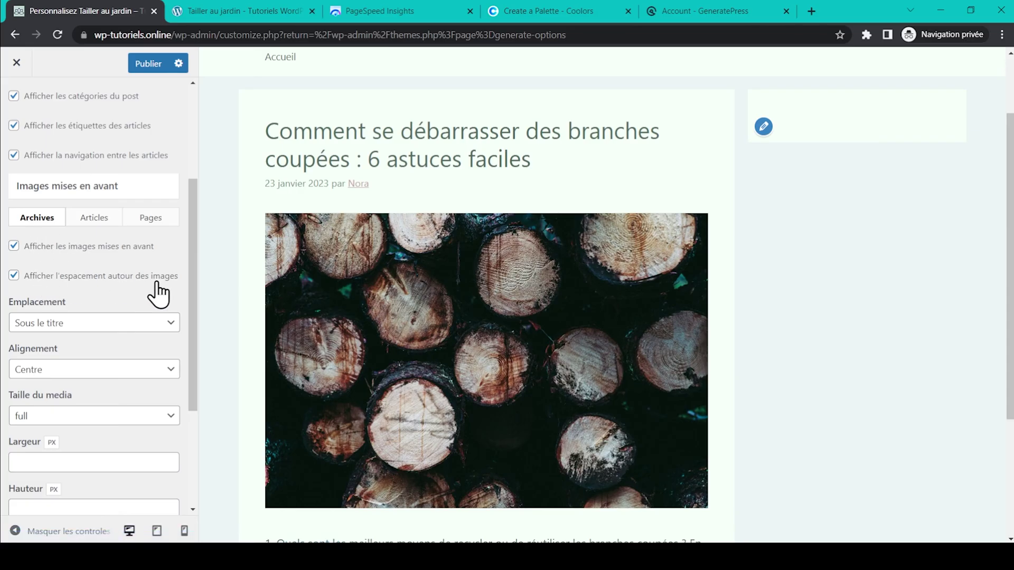
Step: Try hiding the archive featured images and removing the spacing around them, turning each option back on after previewing it
scroll(274, 256, down, 2)
click(14, 247)
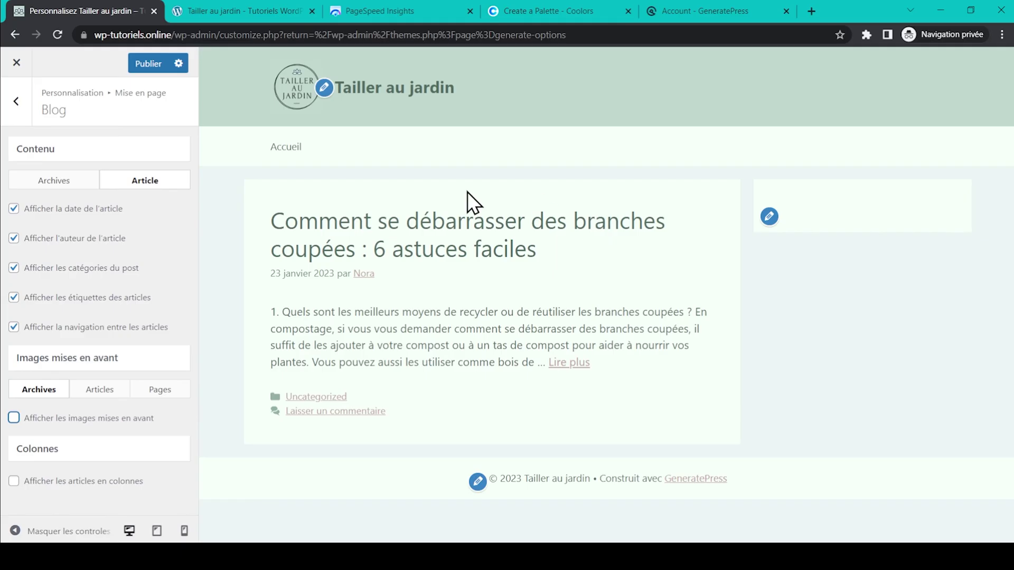
click(14, 419)
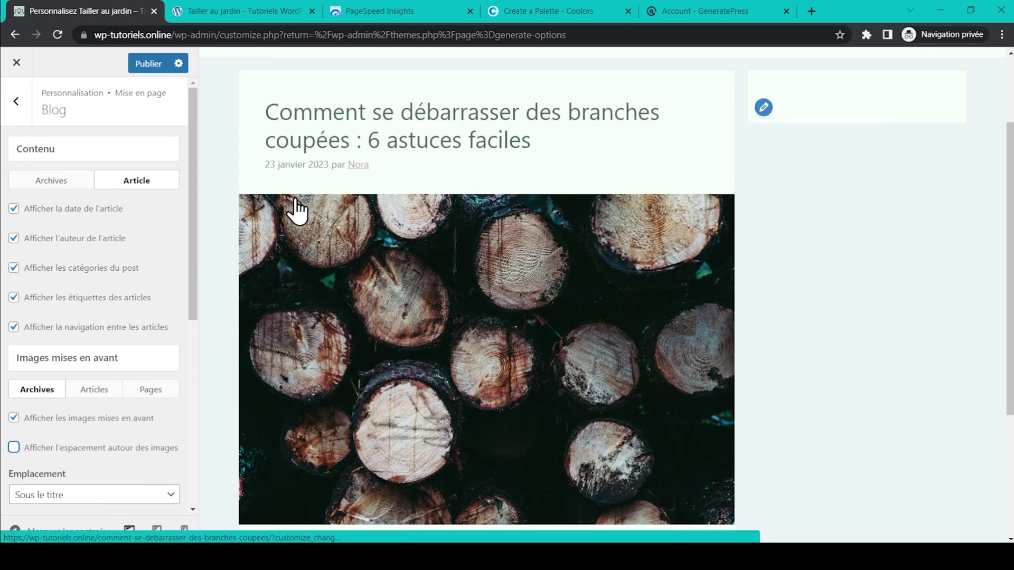
scroll(295, 210, down, 3)
click(14, 448)
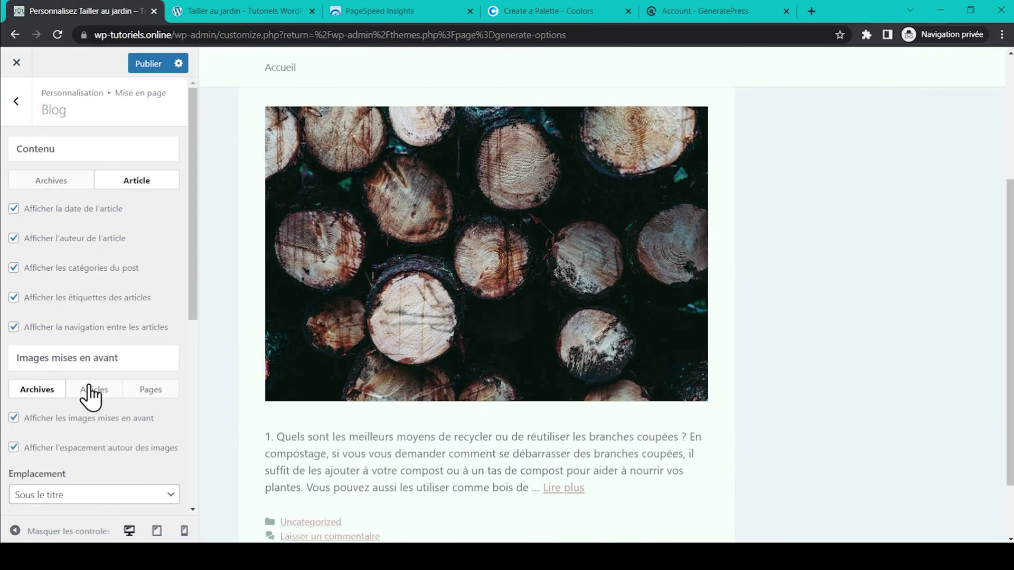
Step: Check the featured image settings for Articles and Pages, then set the Archives image Emplacement to Au-dessus du titre
click(94, 389)
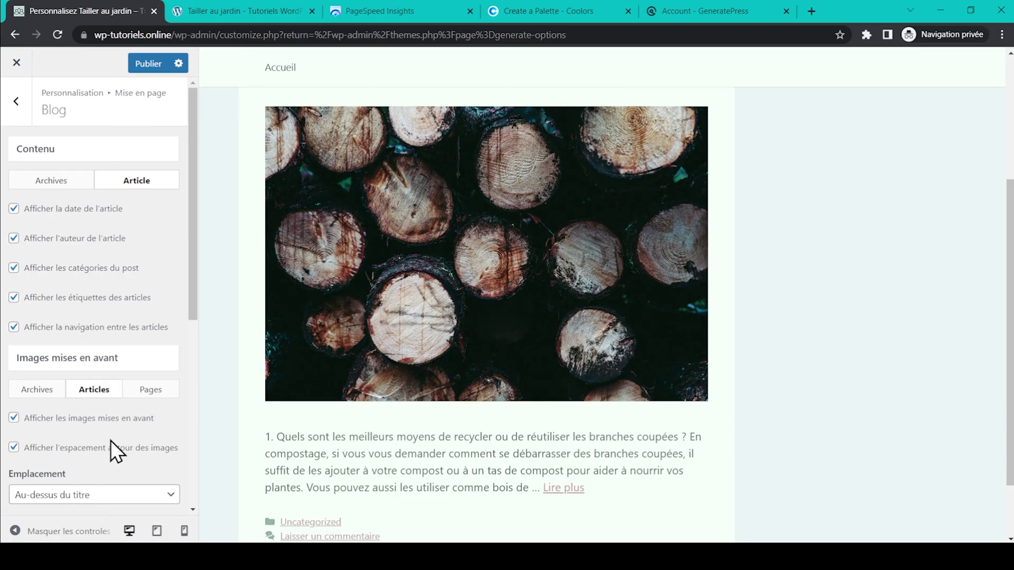
click(156, 390)
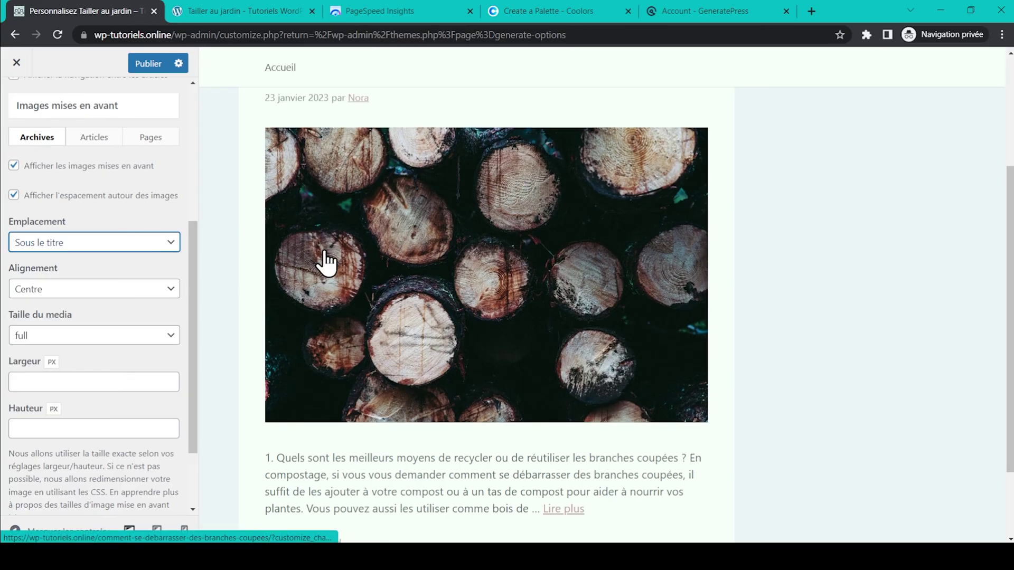
click(141, 242)
click(132, 272)
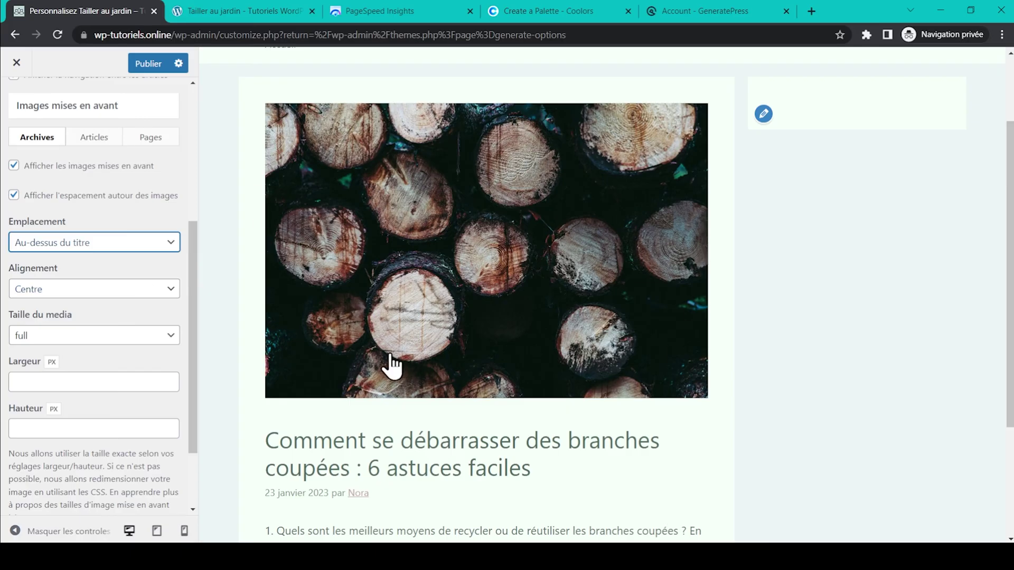
Step: Review the archive image Alignement choices, then try thumbnail as the Taille du media and return it to full
click(162, 288)
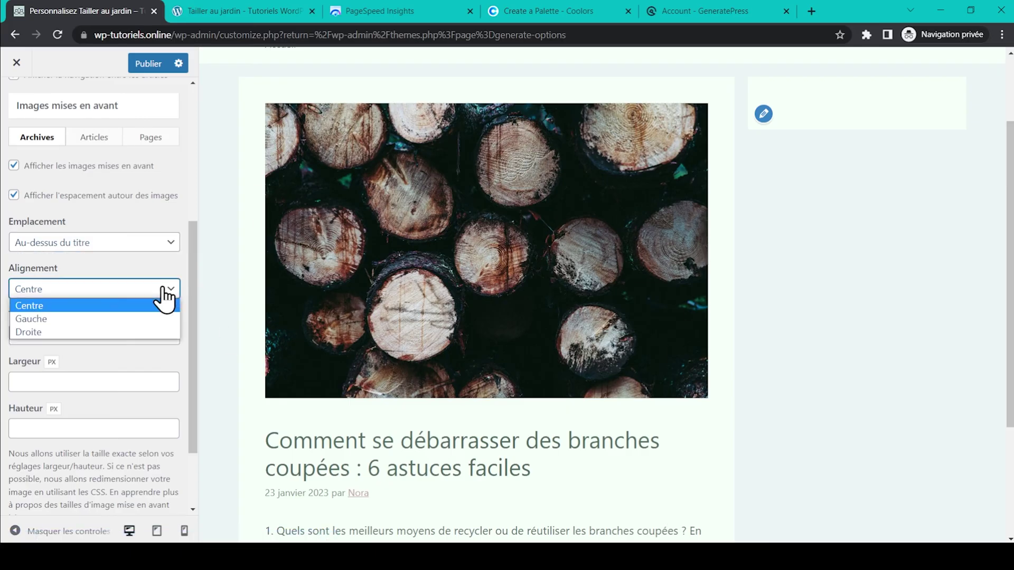
click(163, 290)
click(139, 340)
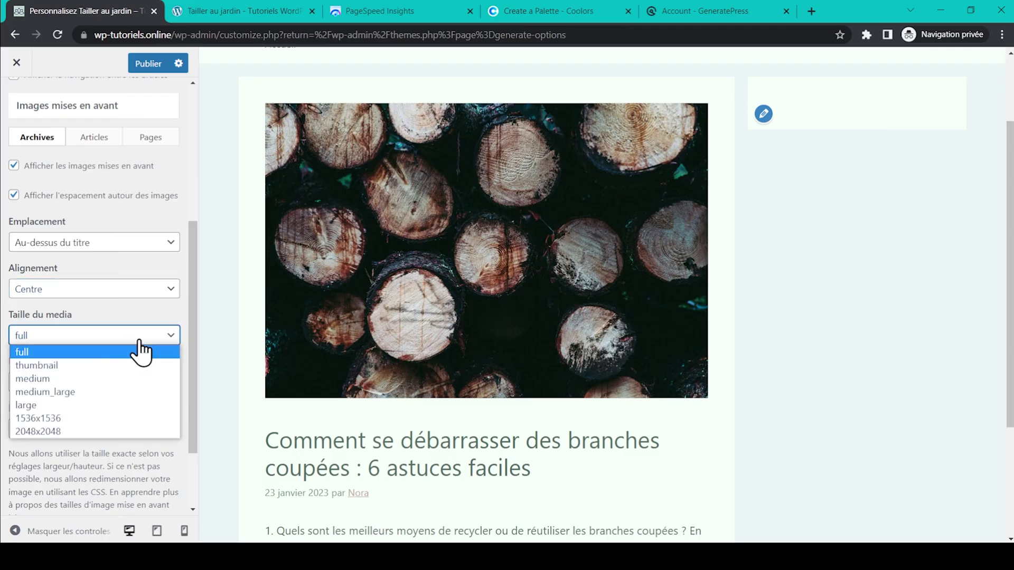
click(101, 368)
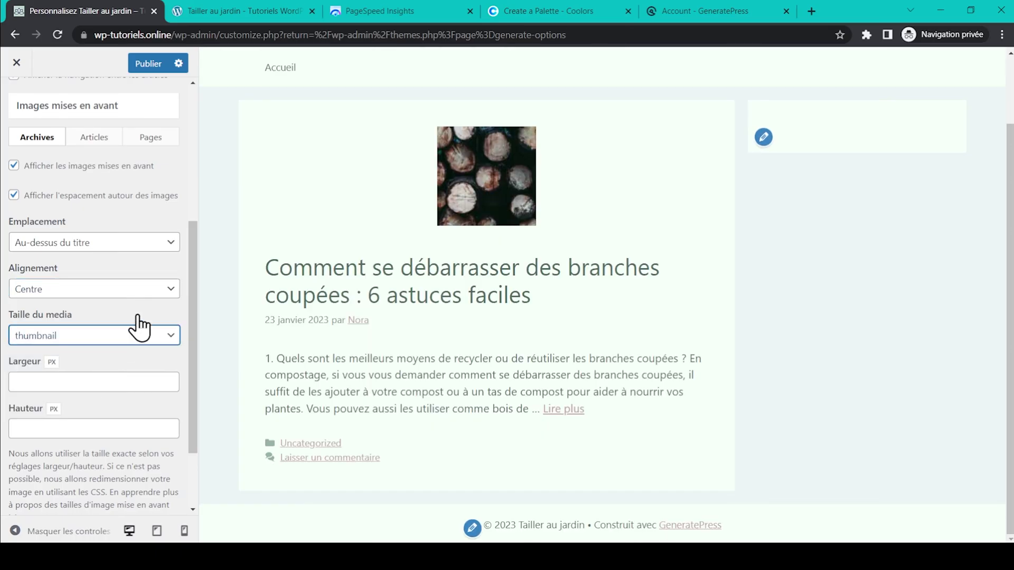
click(136, 333)
click(138, 355)
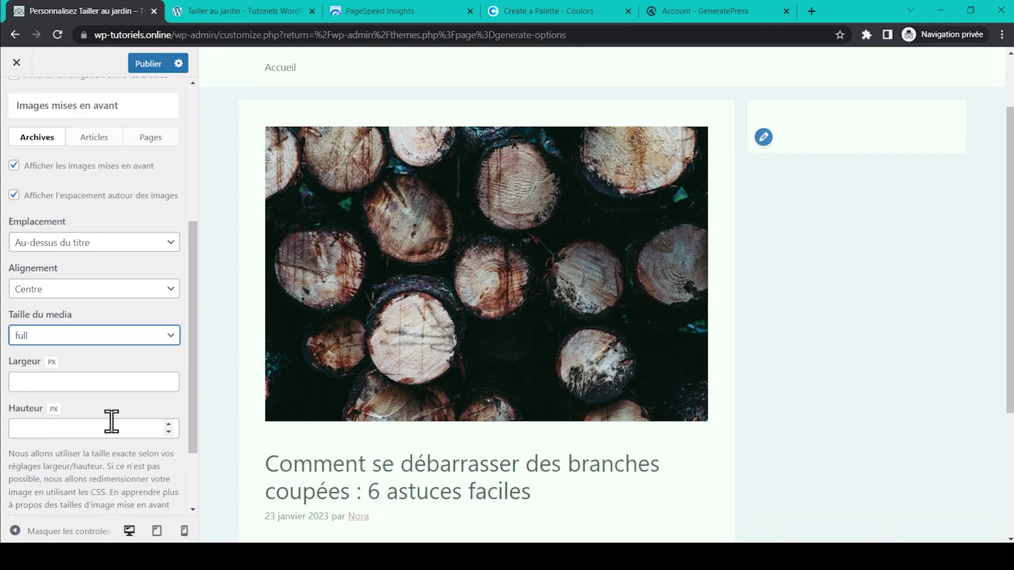
Step: Examine the featured image settings for Pages and for Articles in the blog layout
scroll(112, 422, down, 1)
scroll(112, 417, up, 2)
click(150, 163)
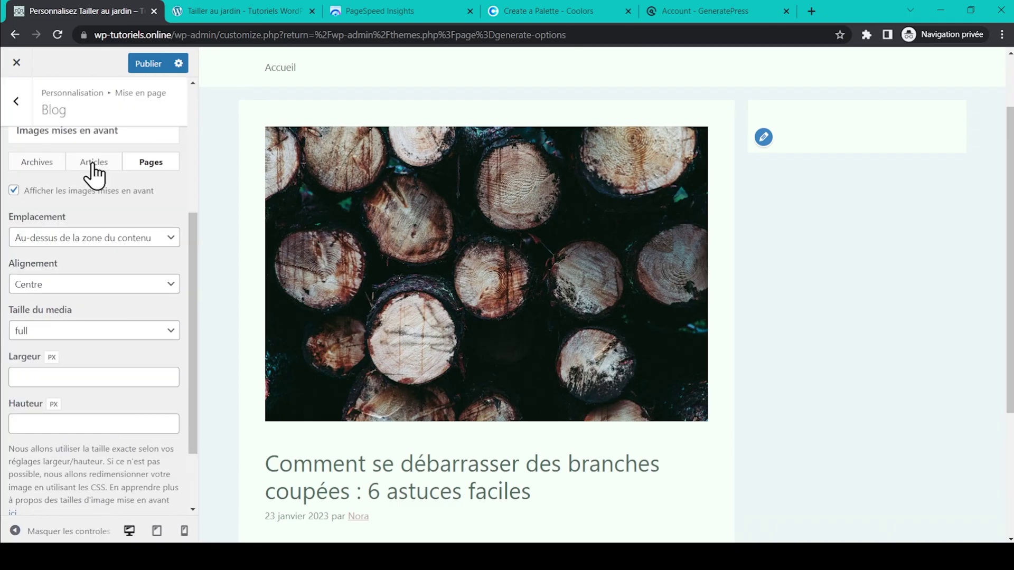
click(93, 164)
scroll(70, 233, down, 2)
scroll(70, 232, up, 2)
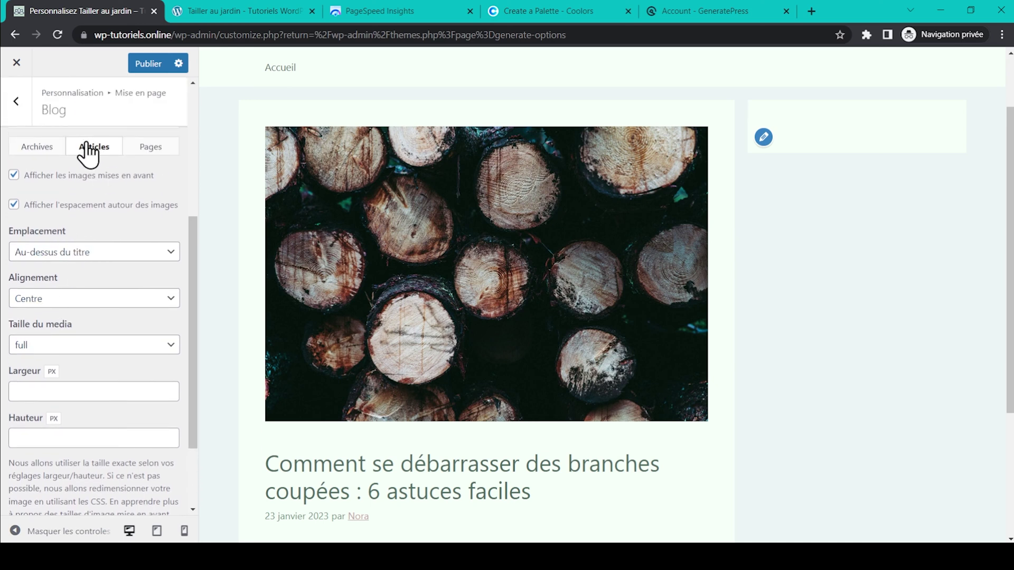
click(156, 150)
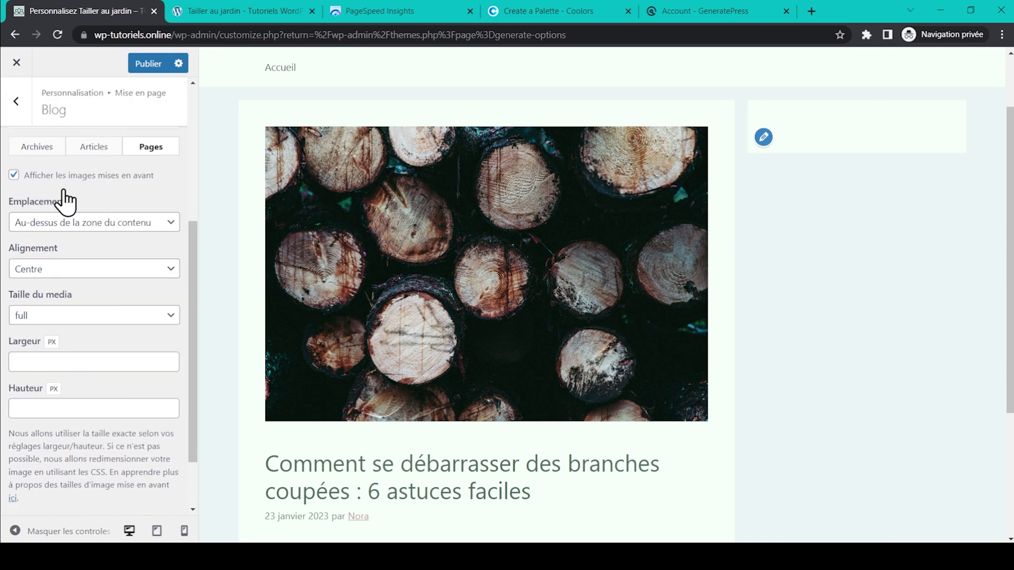
Step: Display the blog articles in columns with the first article featured, and check the layout in the preview
scroll(159, 266, down, 2)
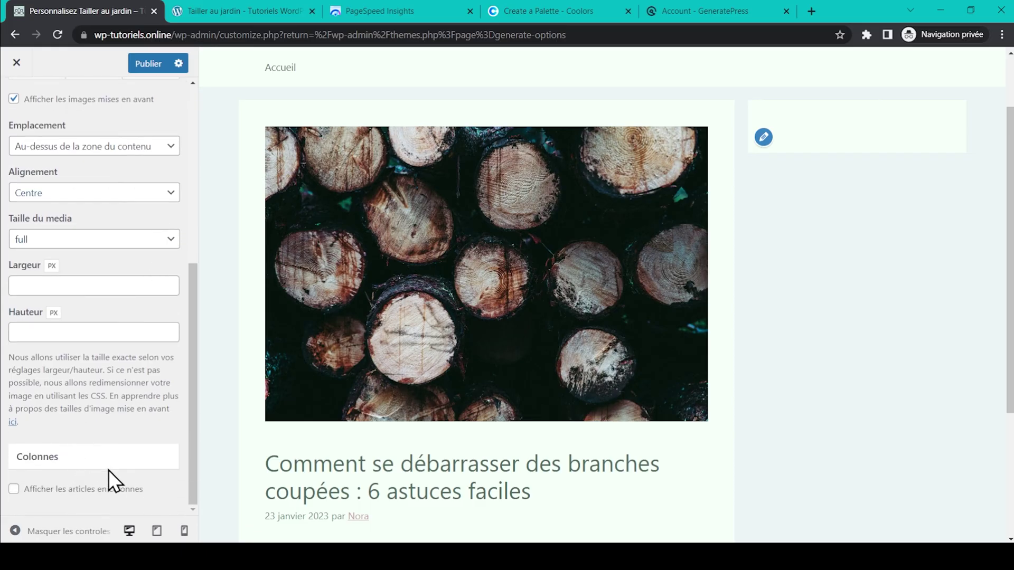
click(14, 489)
scroll(116, 417, down, 2)
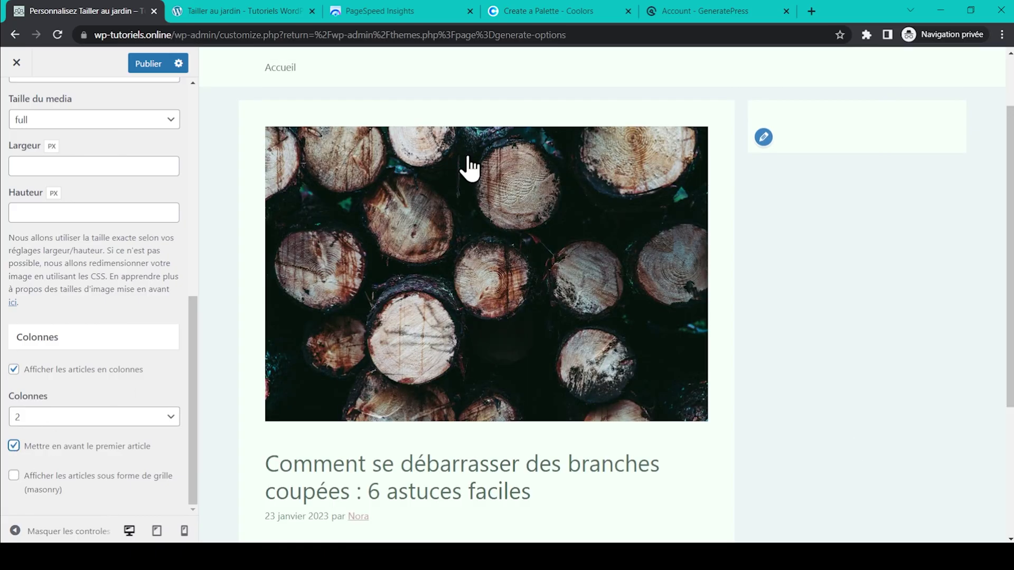
scroll(647, 259, down, 4)
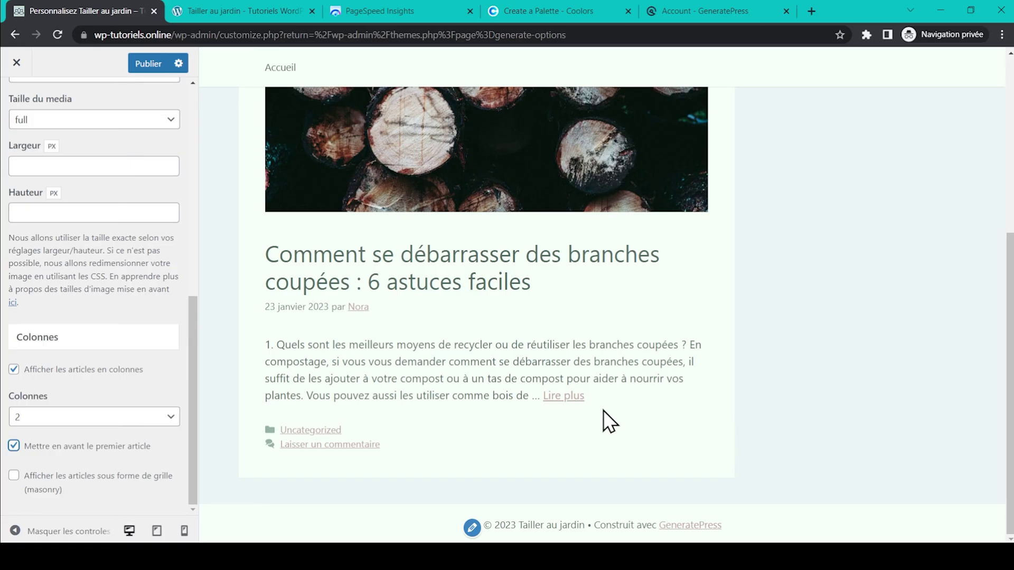
Step: Keep the blog at 2 columns, then try the masonry grid display and toggle the featuring of the first article
click(121, 421)
click(122, 433)
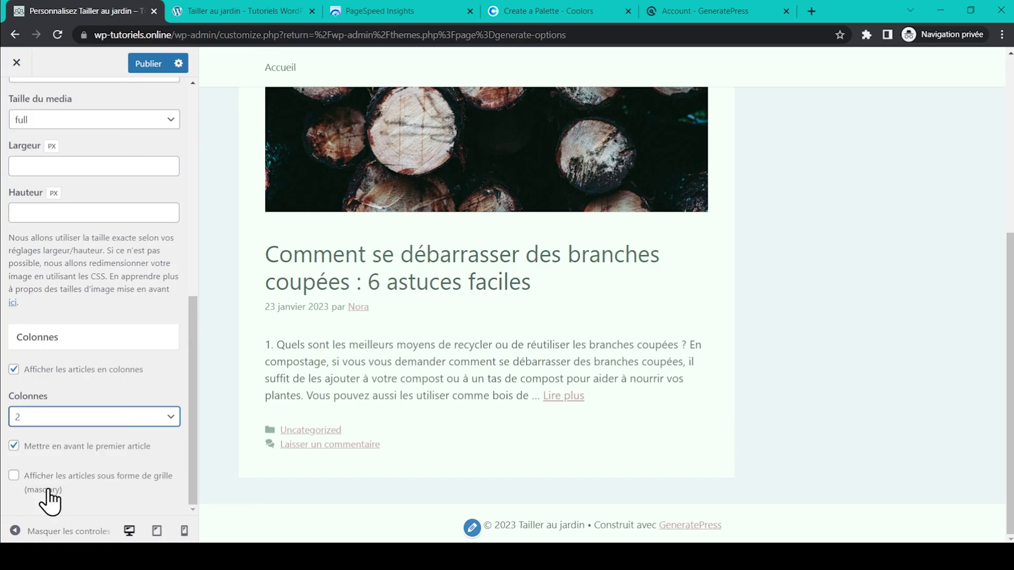
click(14, 475)
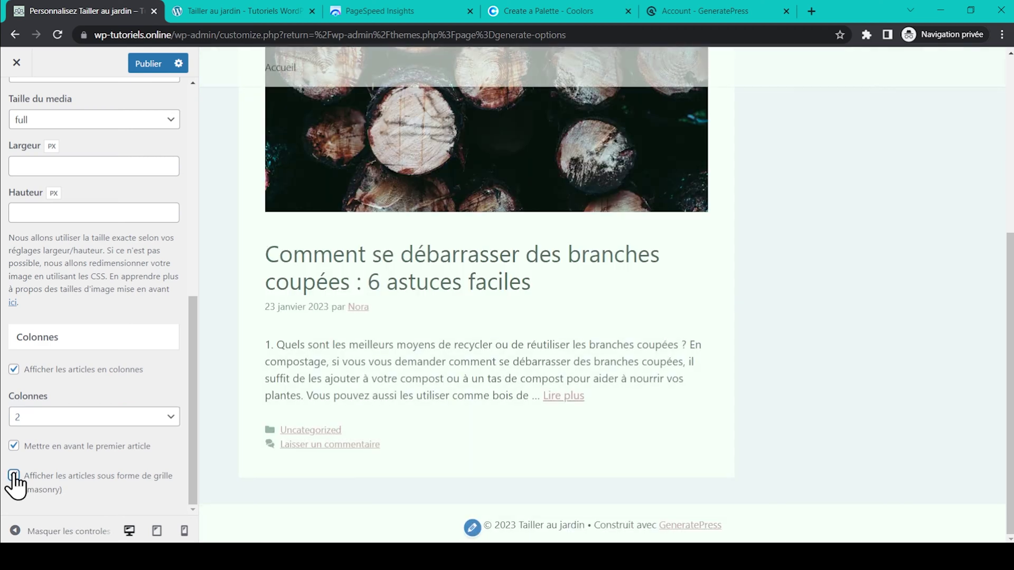
click(14, 445)
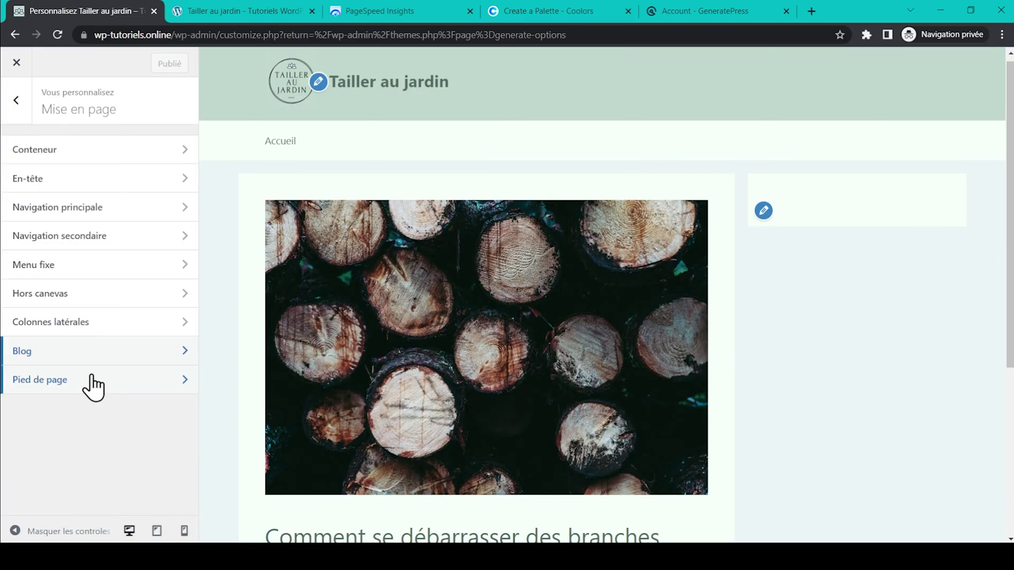
Step: Open the Pied de page layout settings, try Contenu as the footer width, then return it to Pleine page
click(92, 378)
scroll(299, 291, down, 5)
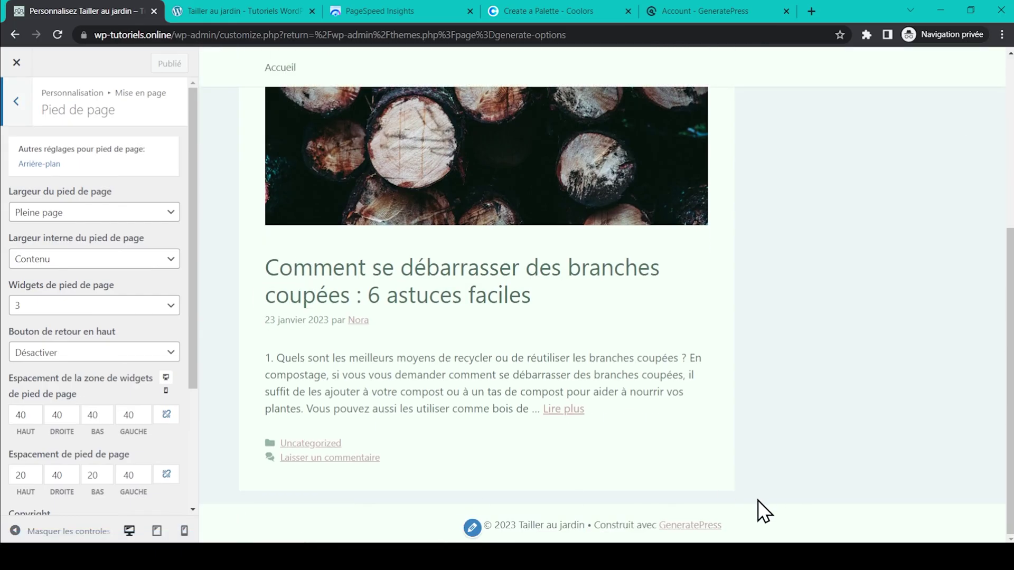
click(169, 217)
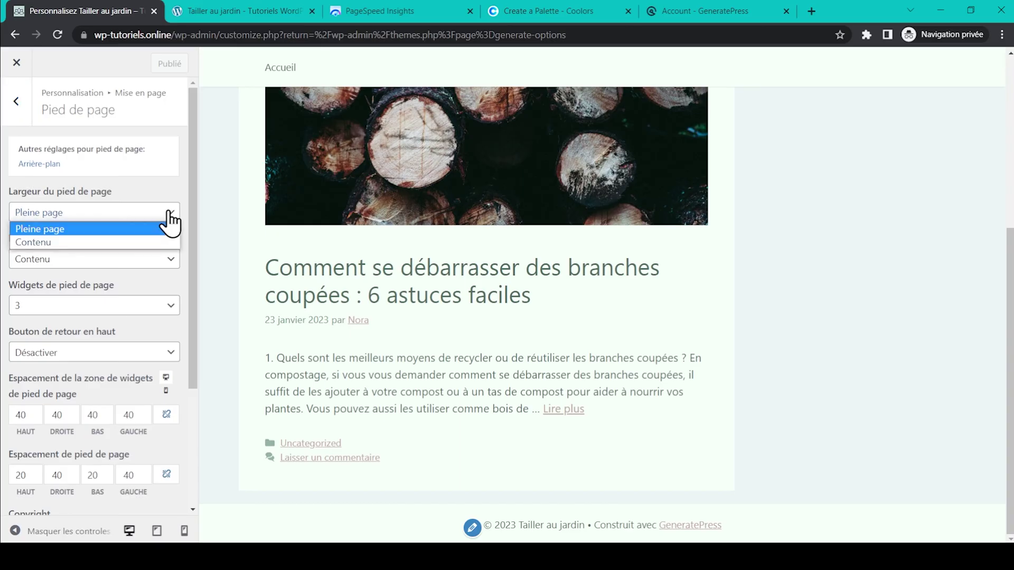
click(149, 243)
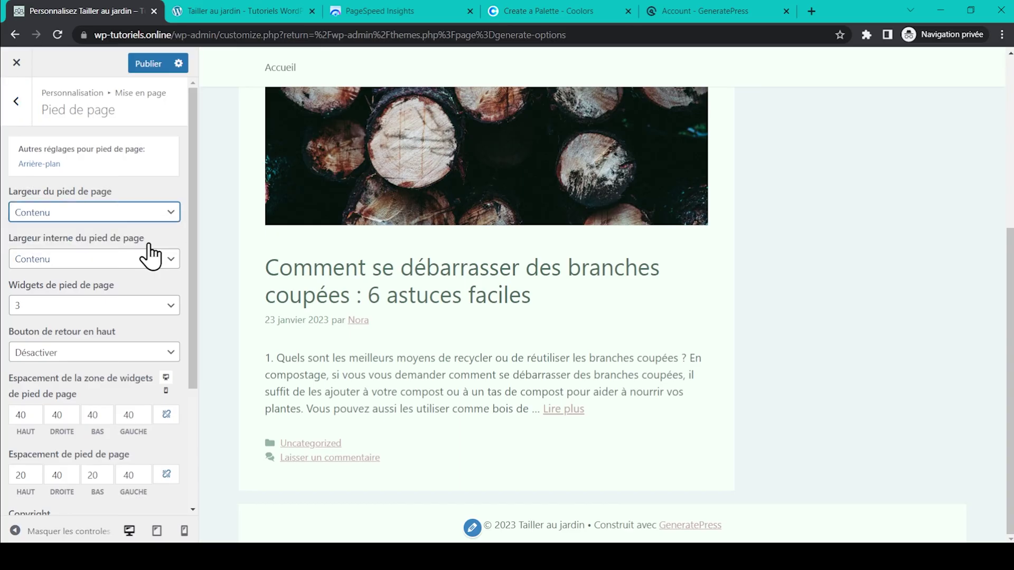
click(165, 217)
click(163, 229)
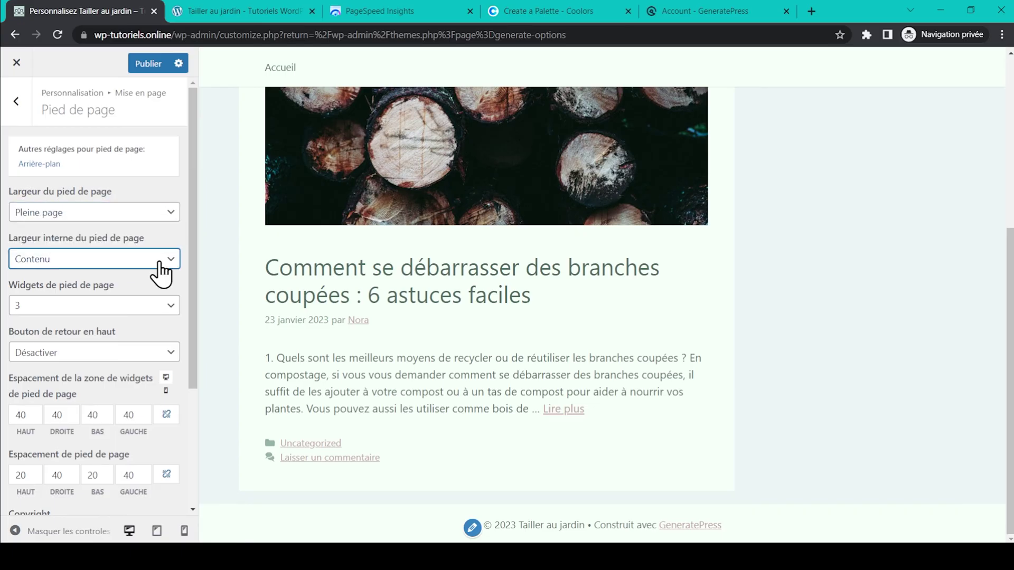
Step: Try Pleine page as the footer's internal width, then return it to Contenu
click(161, 272)
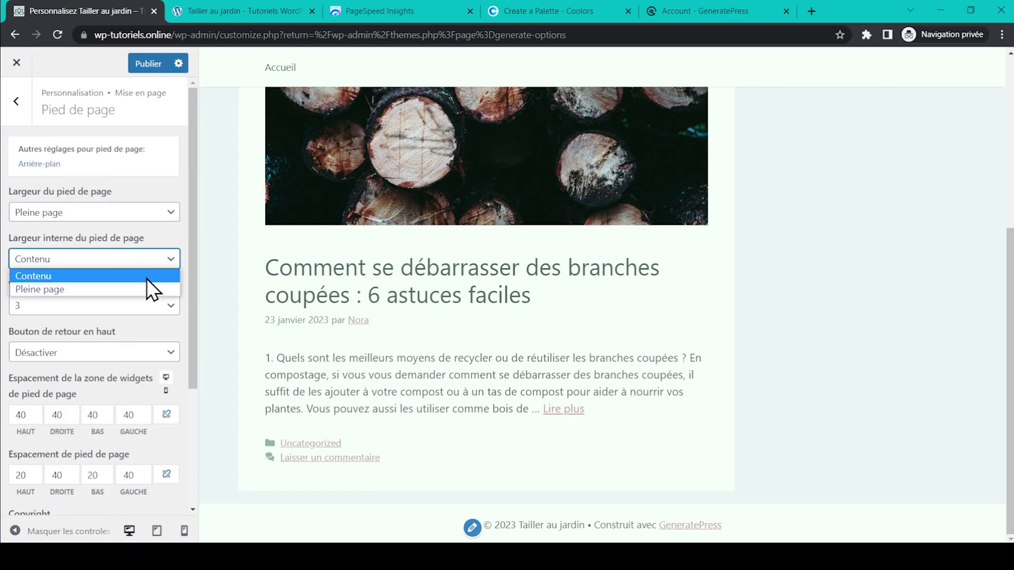
click(143, 287)
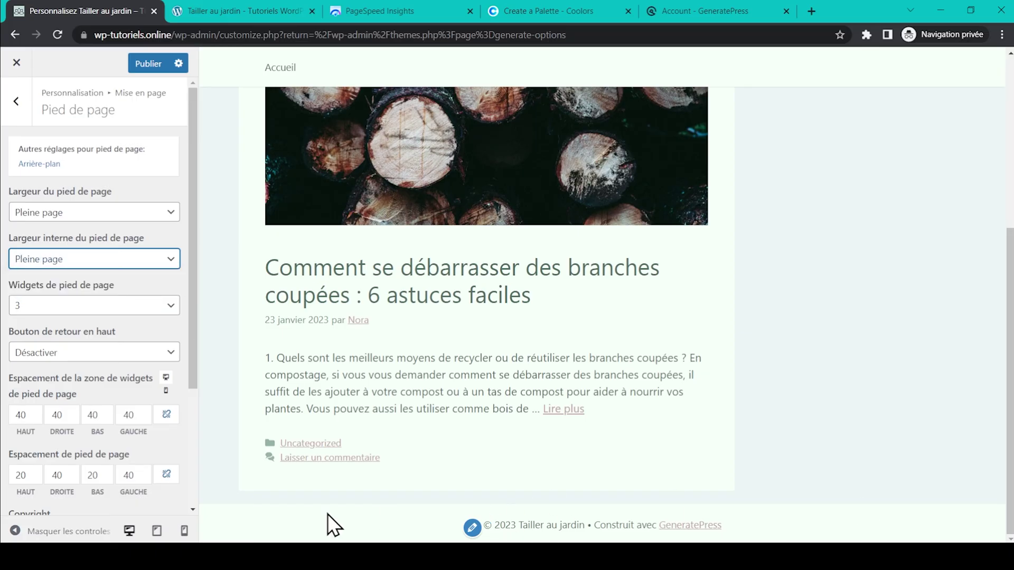
click(161, 261)
click(150, 275)
Step: Review the footer widget count choices, then try enabling the back-to-top button and test it in the preview
click(168, 305)
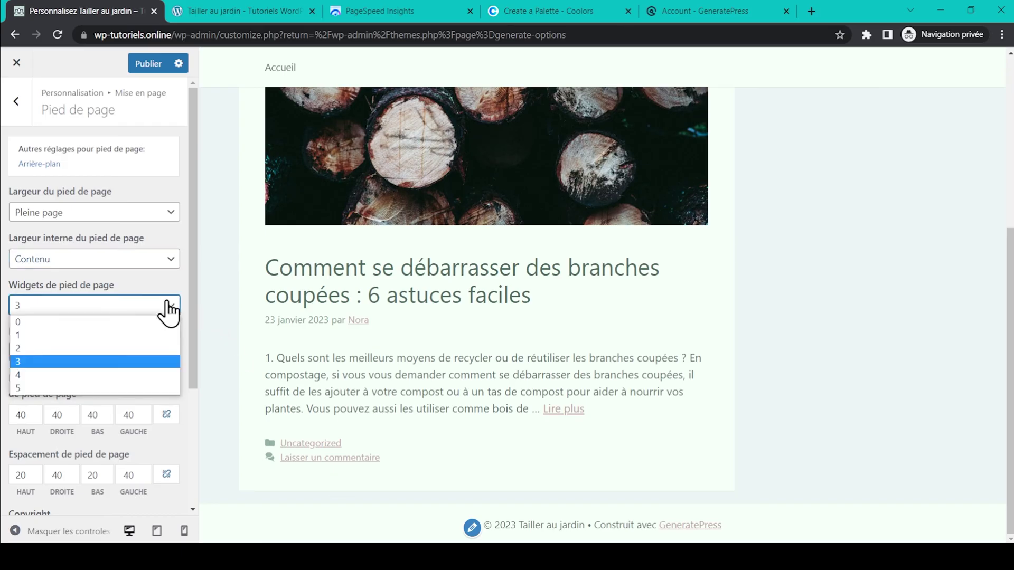
click(168, 309)
click(167, 352)
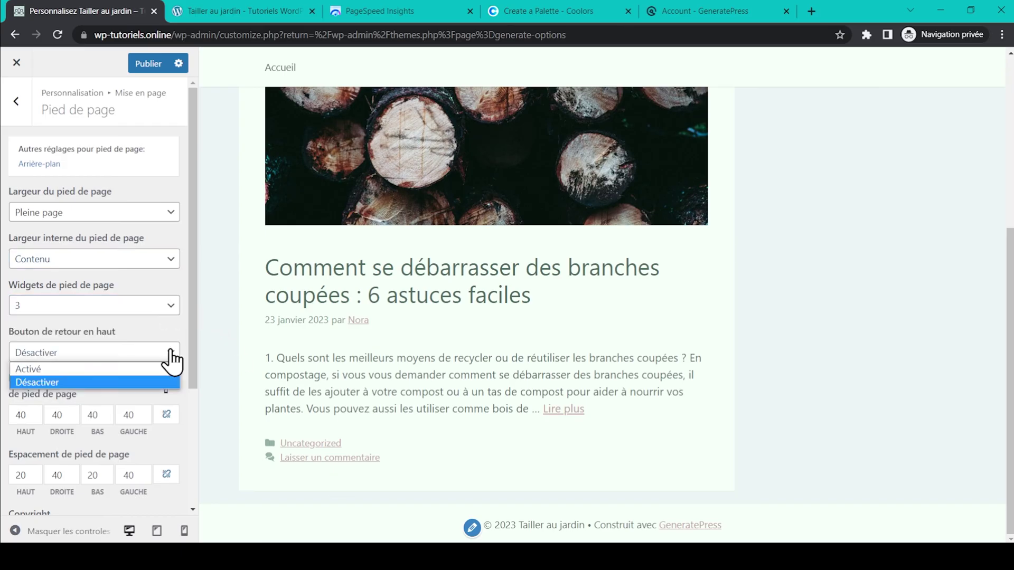
click(160, 368)
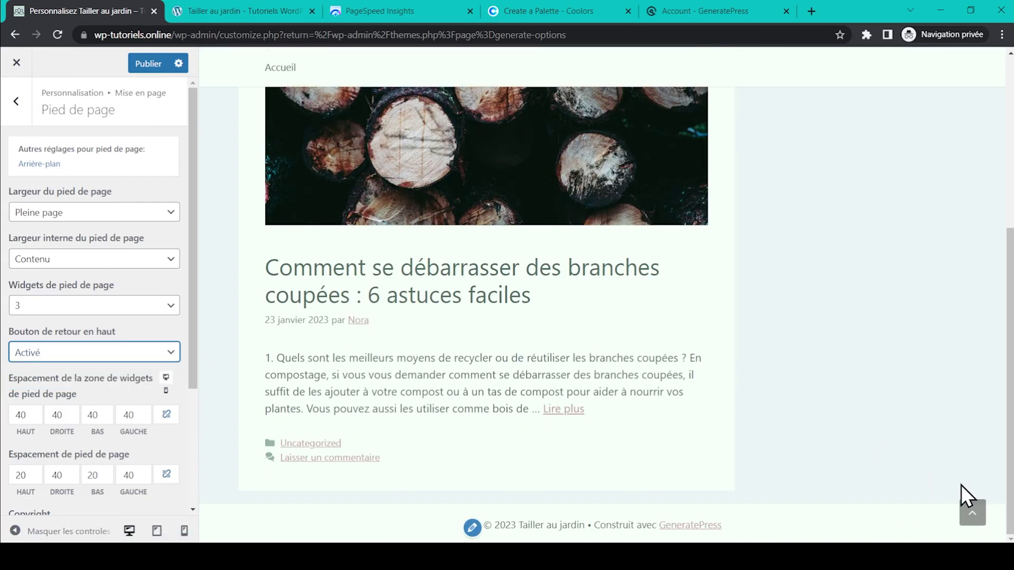
click(977, 514)
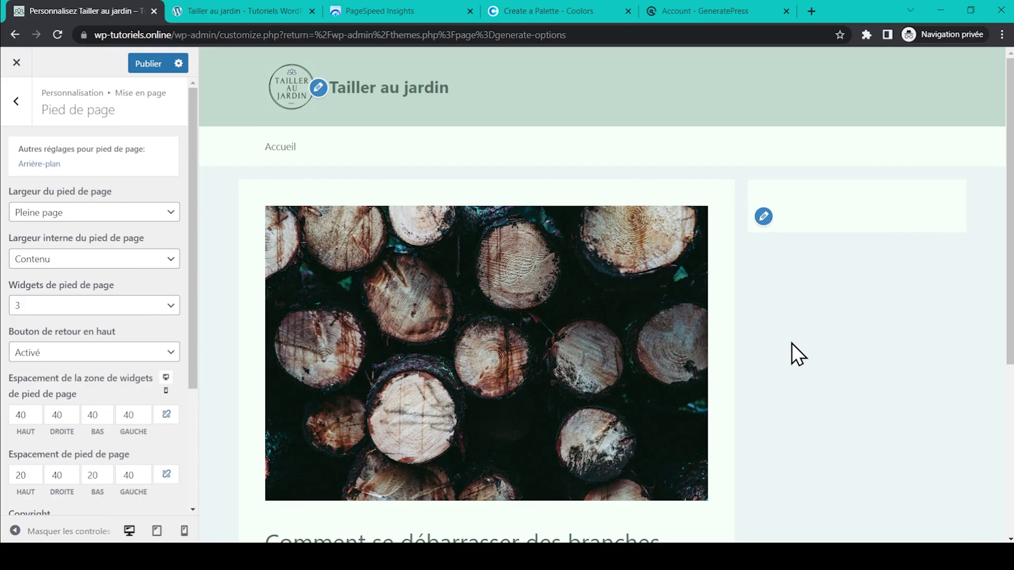
scroll(141, 381, down, 3)
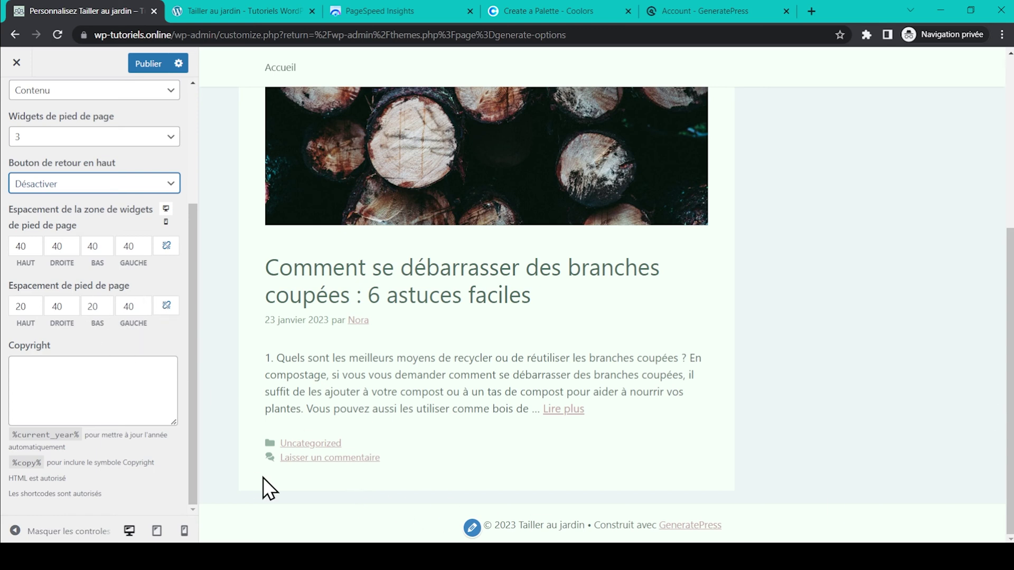
Step: Link the four footer spacing values and set them all to 40
click(167, 306)
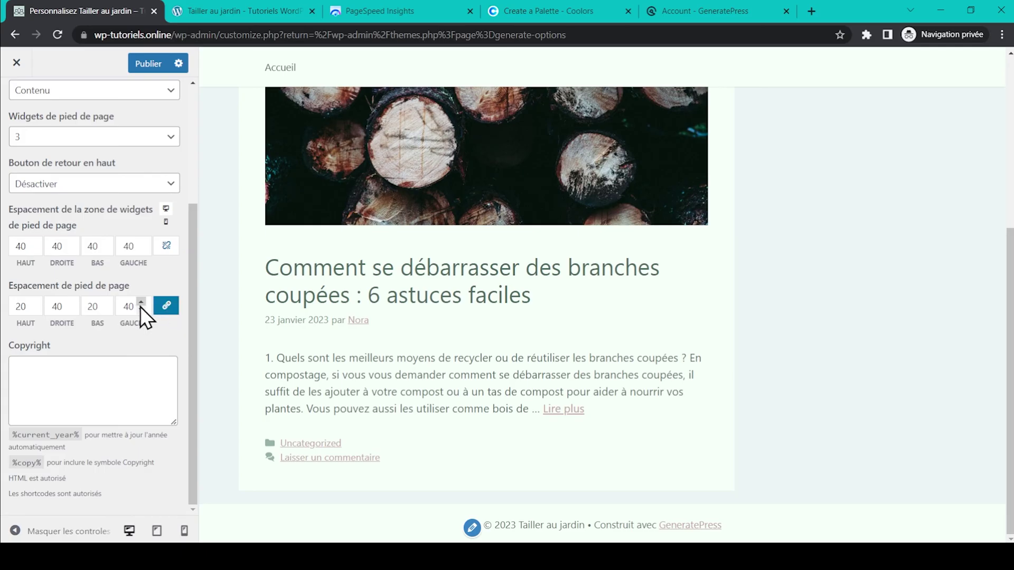
double_click(127, 306)
text(40)
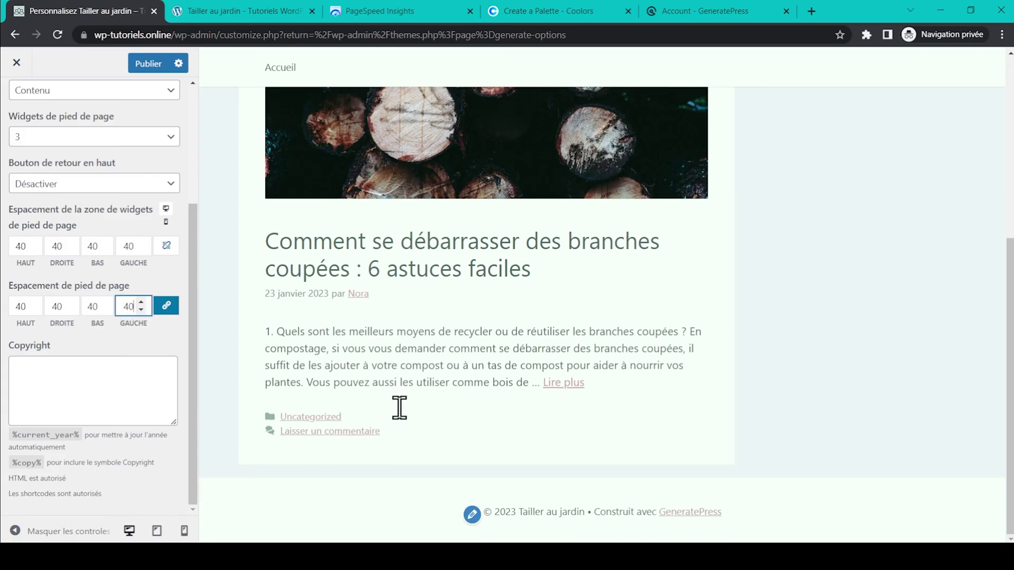
Step: Build the footer copyright text from the %copy% and %current_year% codes followed by Tailler au jardin
click(40, 341)
drag(14, 436, 79, 436)
key(ctrl+c)
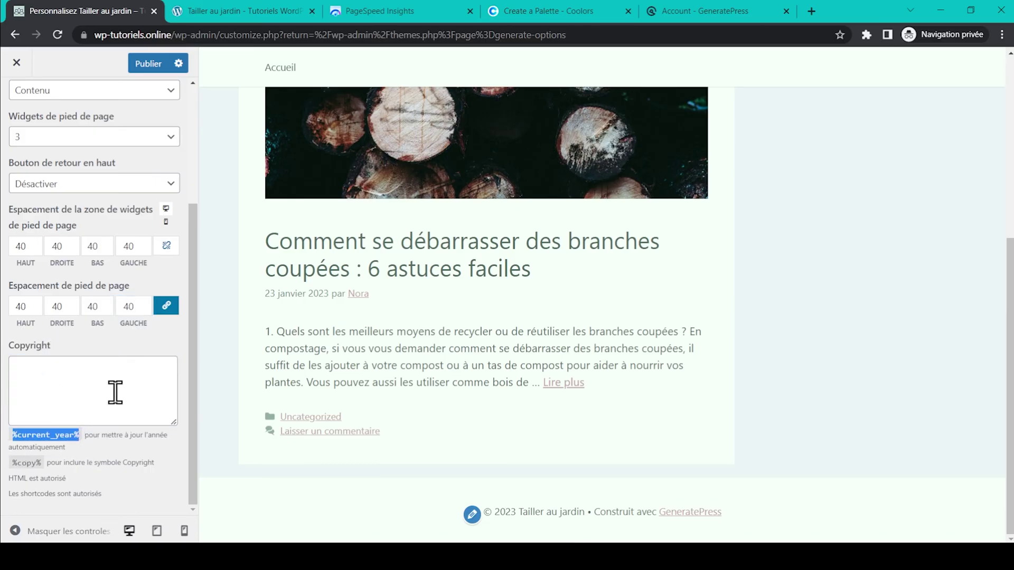
click(131, 369)
key(ctrl+v)
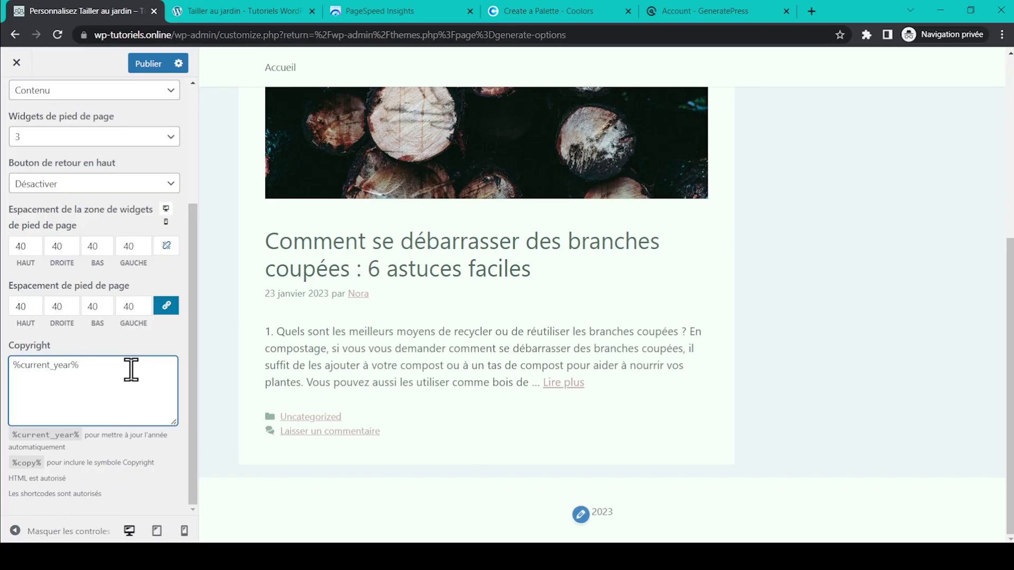
click(43, 467)
drag(11, 464, 46, 468)
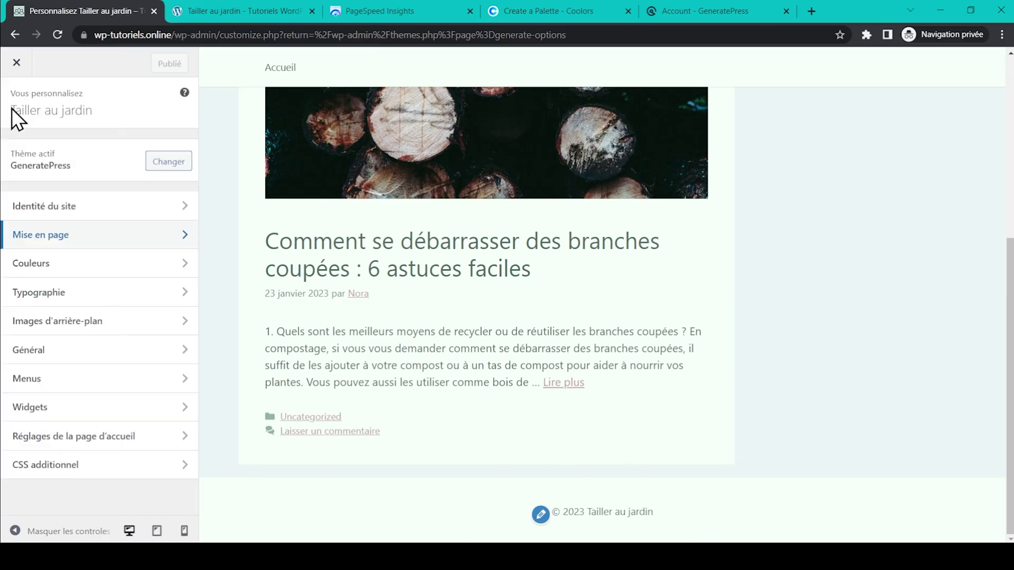
Step: Open the Typographie settings and add a font entry using the Google font Source Sans Pro
click(99, 297)
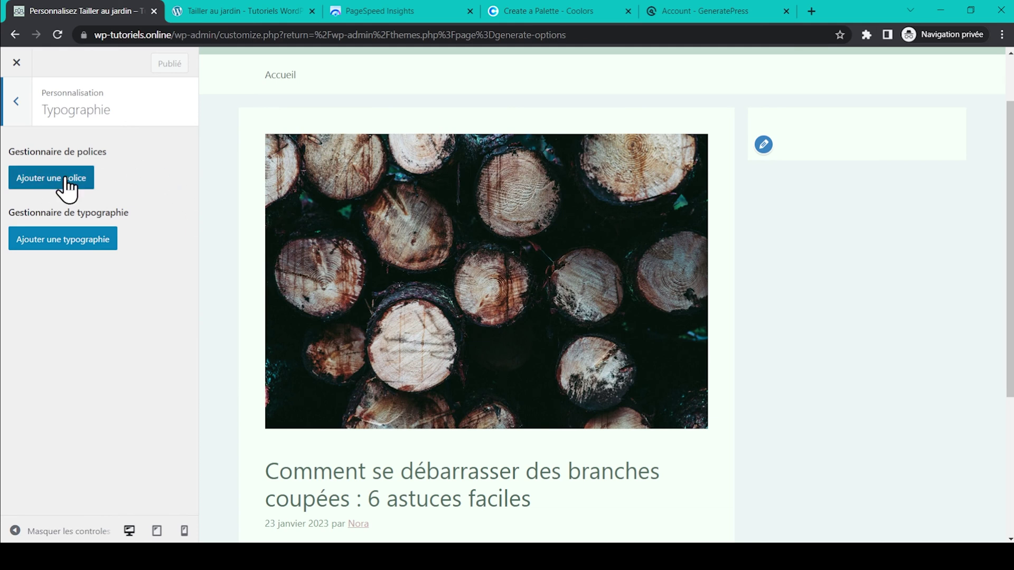
click(66, 179)
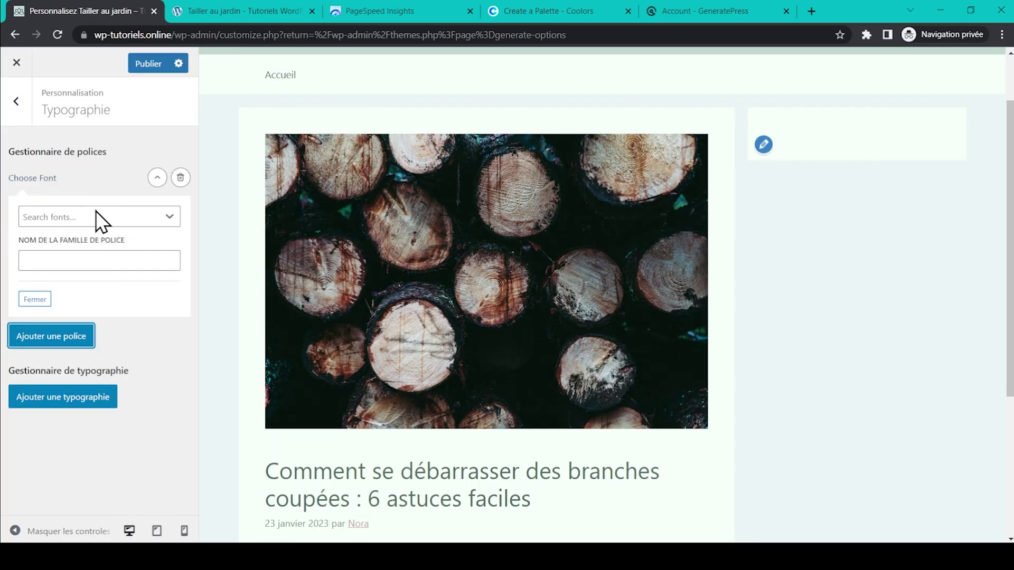
click(97, 218)
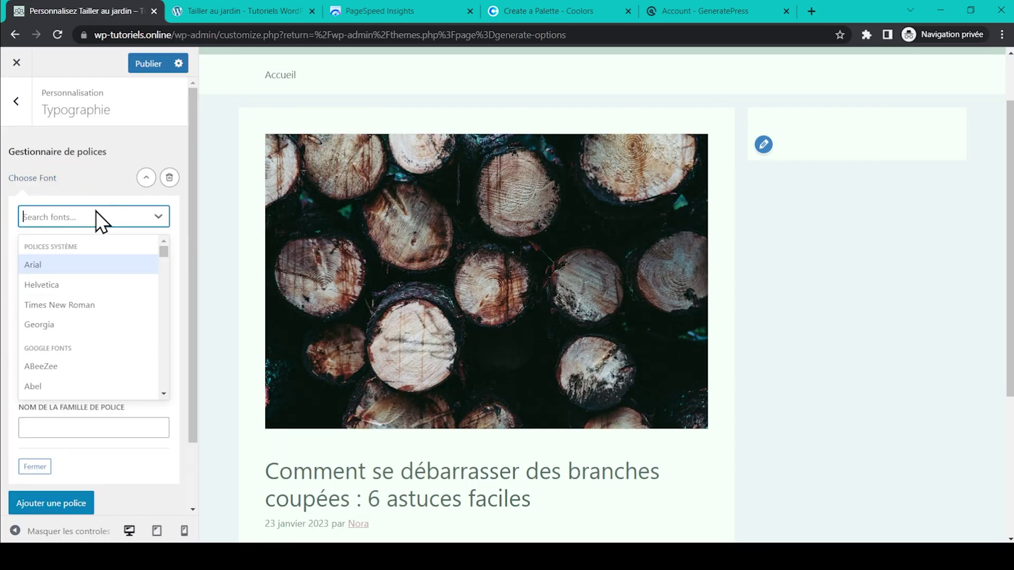
click(61, 362)
scroll(147, 287, down, 1)
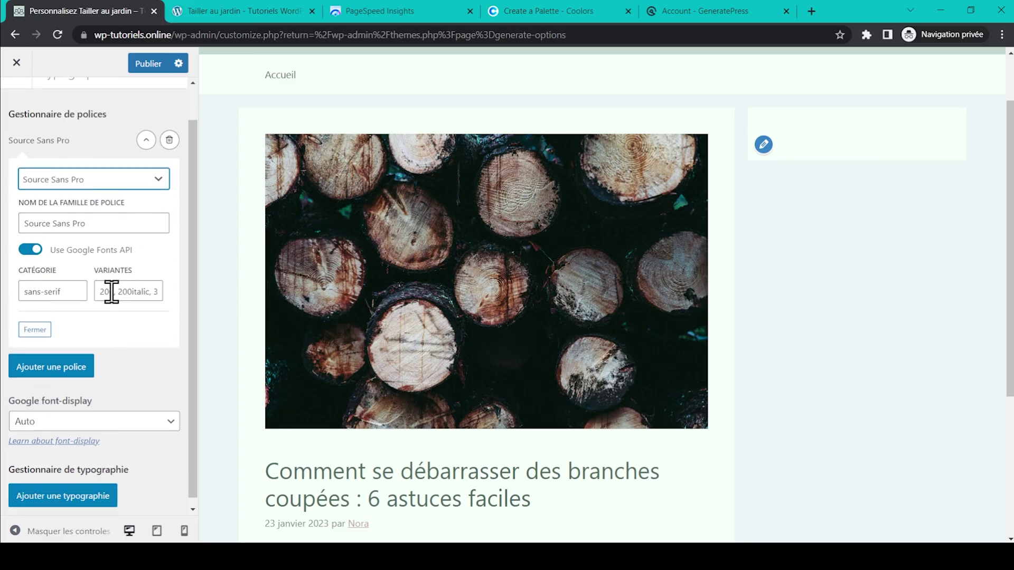
Step: Try trimming the list of variants for the Source Sans Pro font
drag(104, 290, 162, 290)
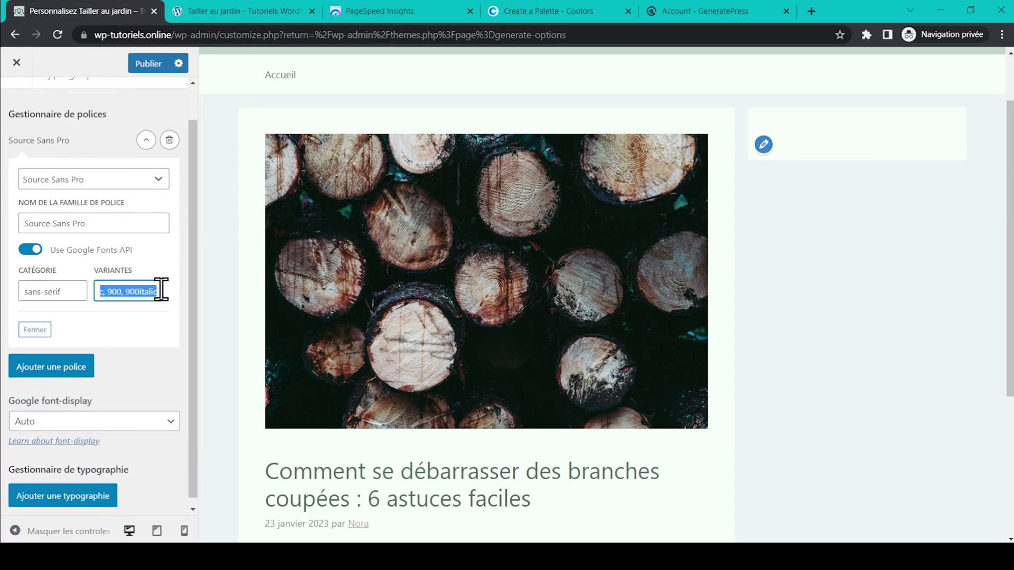
click(135, 289)
key(BackSpace)
key(BackSpace)
key(BackSpace)
key(BackSpace)
key(BackSpace)
key(BackSpace)
key(BackSpace)
key(BackSpace)
key(BackSpace)
key(BackSpace)
key(BackSpace)
key(BackSpace)
key(BackSpace)
key(BackSpace)
key(BackSpace)
key(BackSpace)
key(BackSpace)
key(BackSpace)
key(BackSpace)
key(BackSpace)
key(BackSpace)
key(BackSpace)
key(BackSpace)
key(BackSpace)
key(BackSpace)
text(regular)
key(BackSpace)
key(BackSpace)
key(BackSpace)
key(BackSpace)
key(BackSpace)
key(BackSpace)
key(BackSpace)
key(BackSpace)
key(BackSpace)
key(BackSpace)
key(BackSpace)
key(BackSpace)
key(Home)
drag(103, 290, 154, 290)
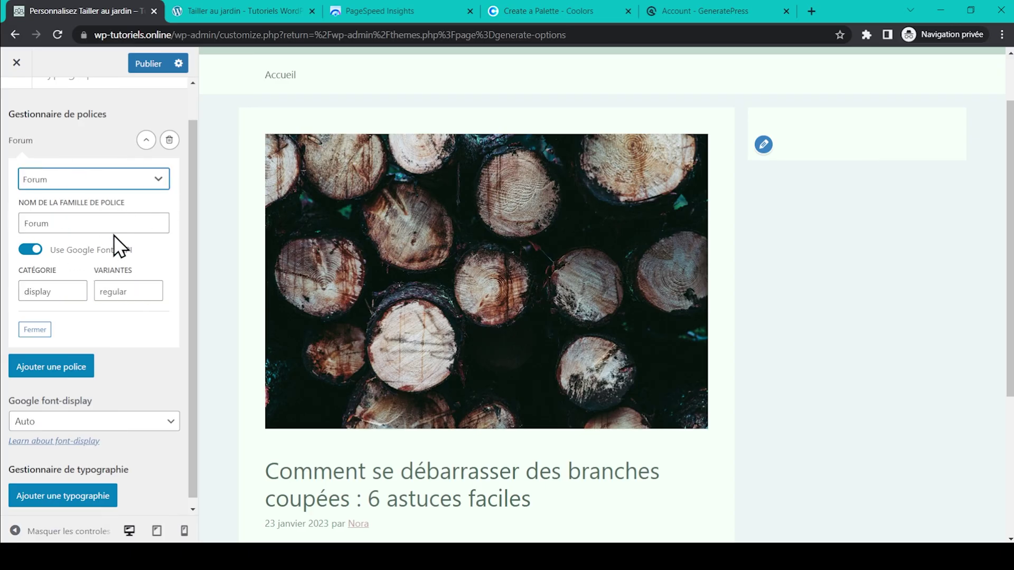
Step: Close the Forum font entry and set Google font-display to Swap
click(54, 363)
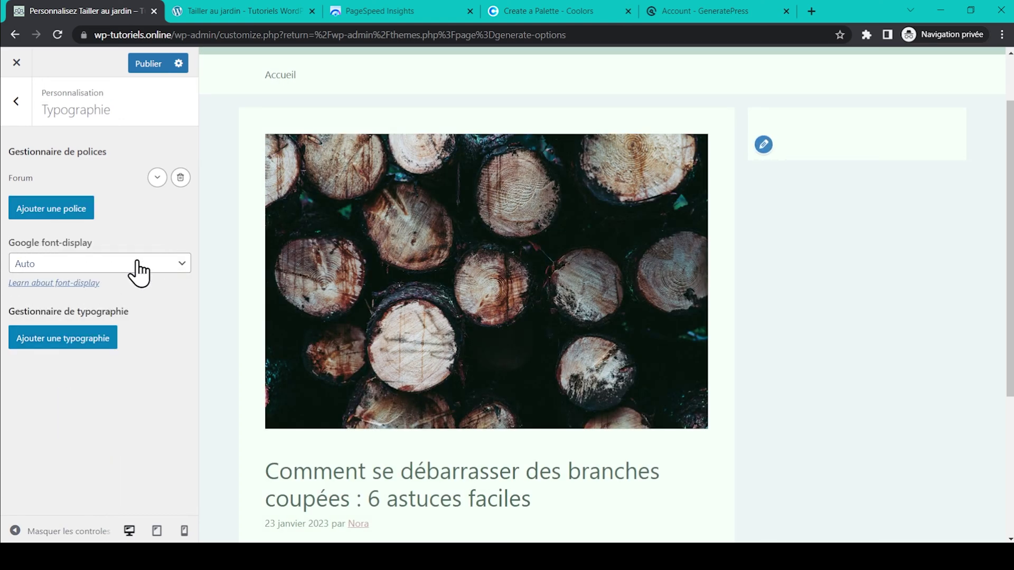
click(138, 263)
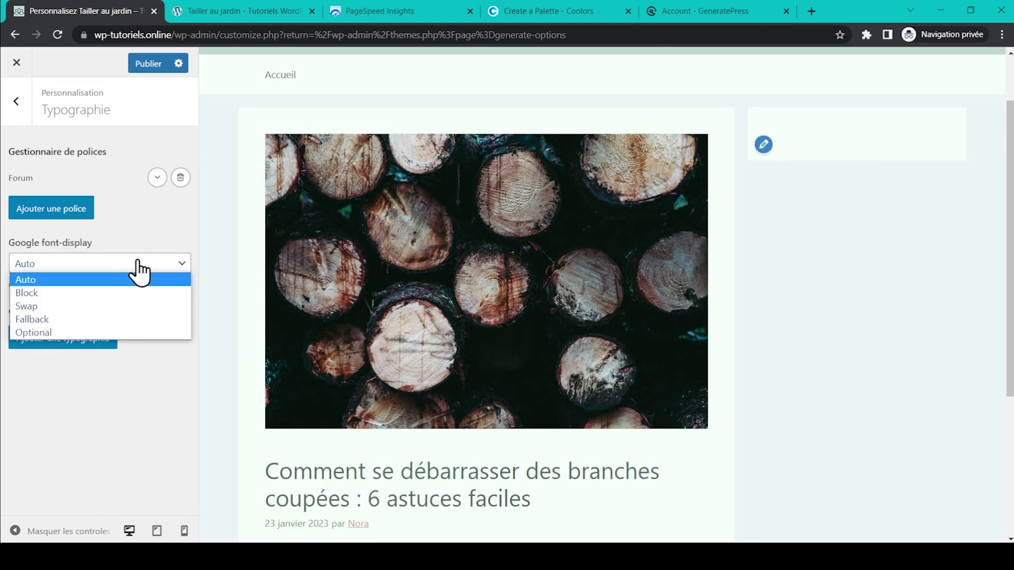
click(132, 306)
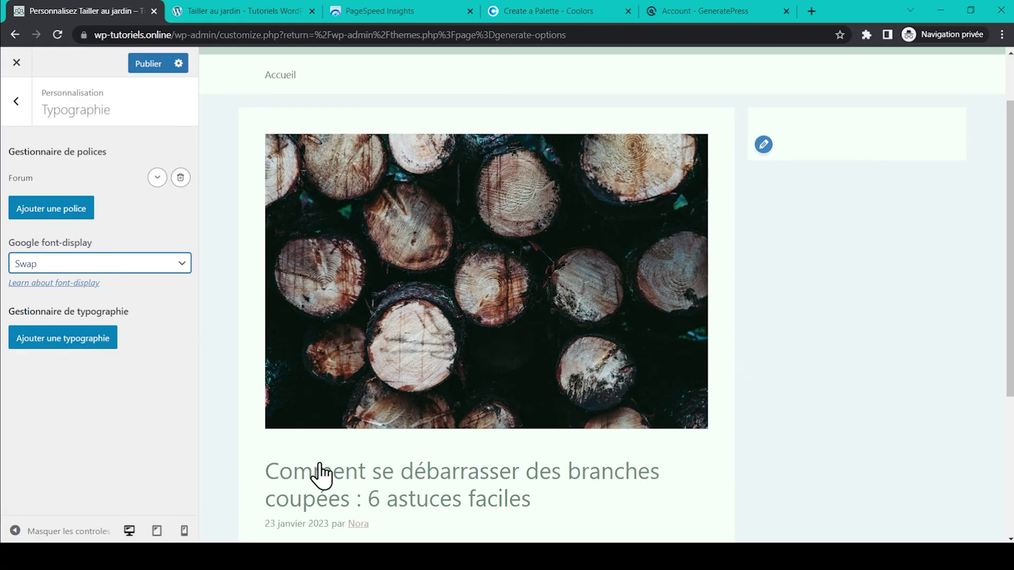
scroll(348, 470, down, 2)
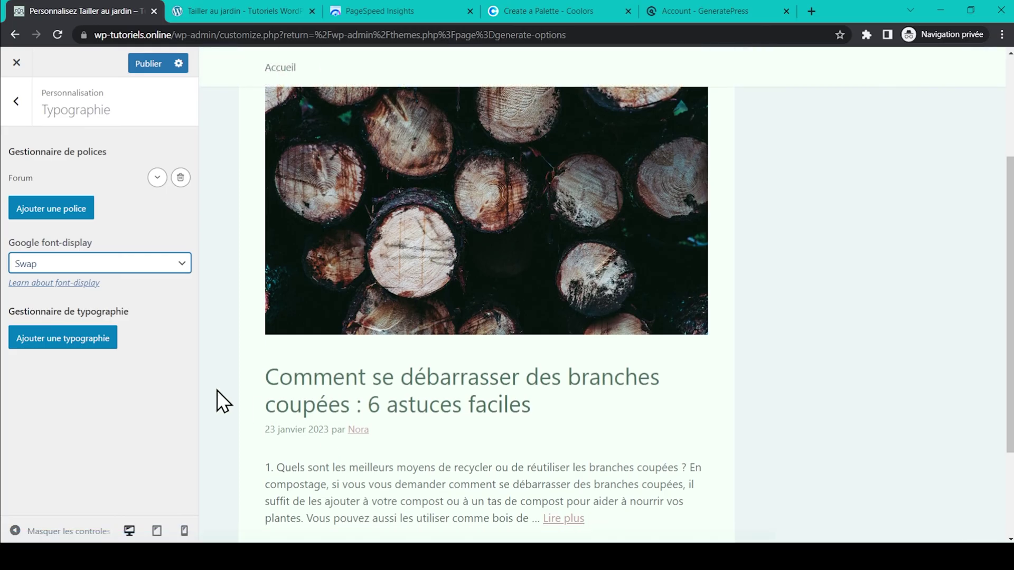
Step: Add a typography entry and look through the list of target elements it can apply to
click(97, 343)
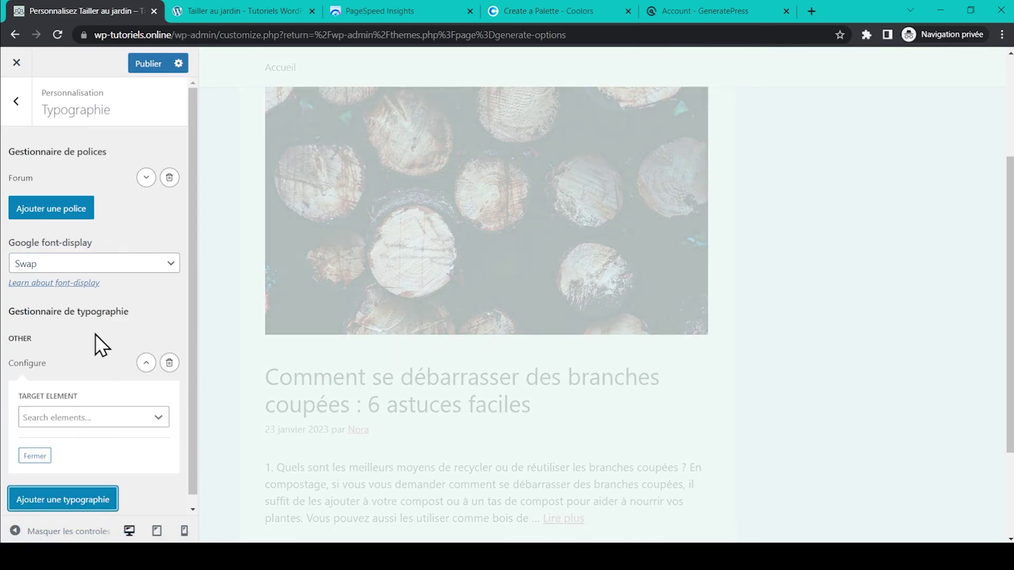
click(124, 407)
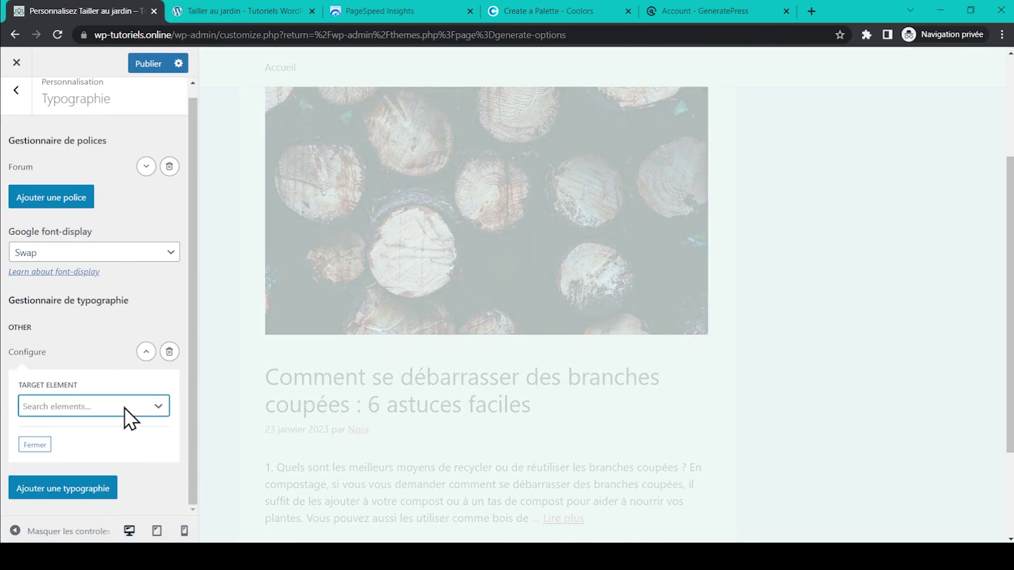
click(124, 407)
scroll(125, 408, down, 3)
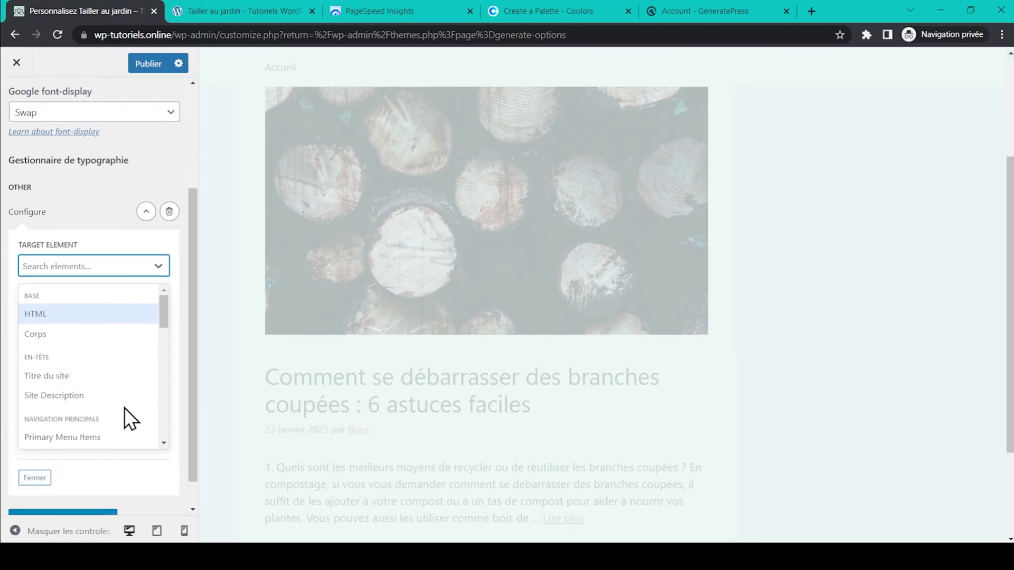
scroll(132, 334, down, 1)
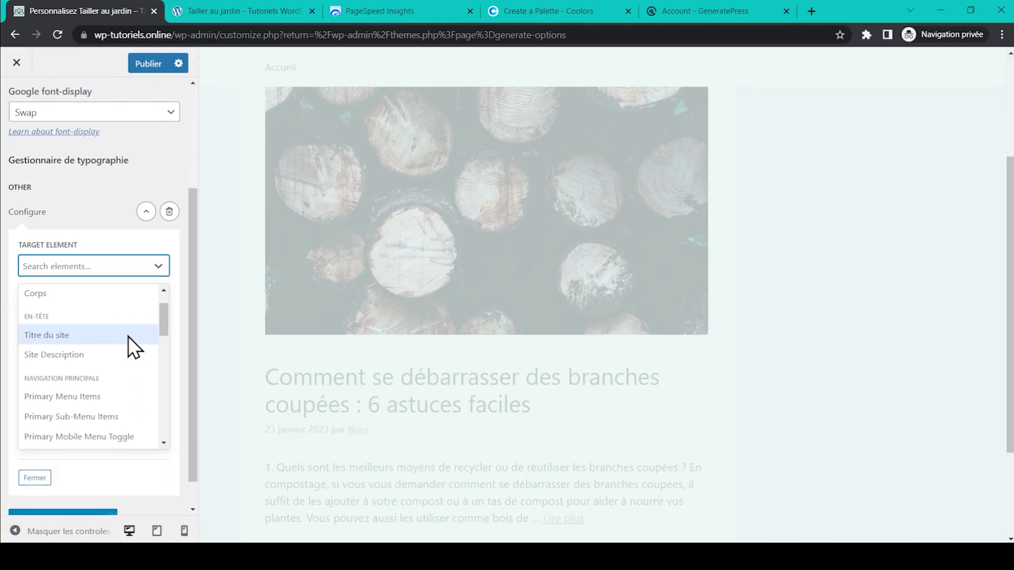
scroll(128, 336, down, 1)
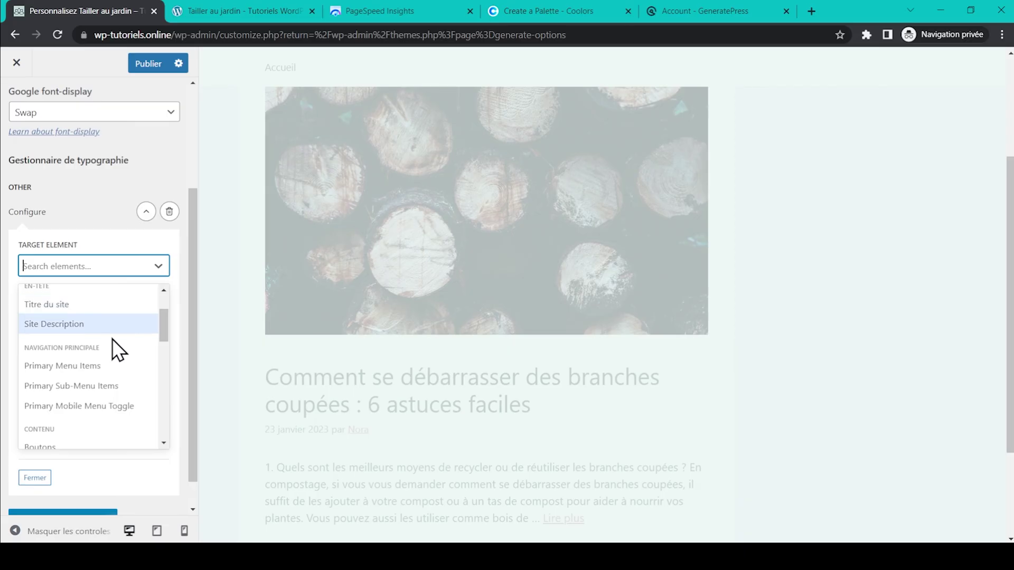
scroll(113, 369, down, 3)
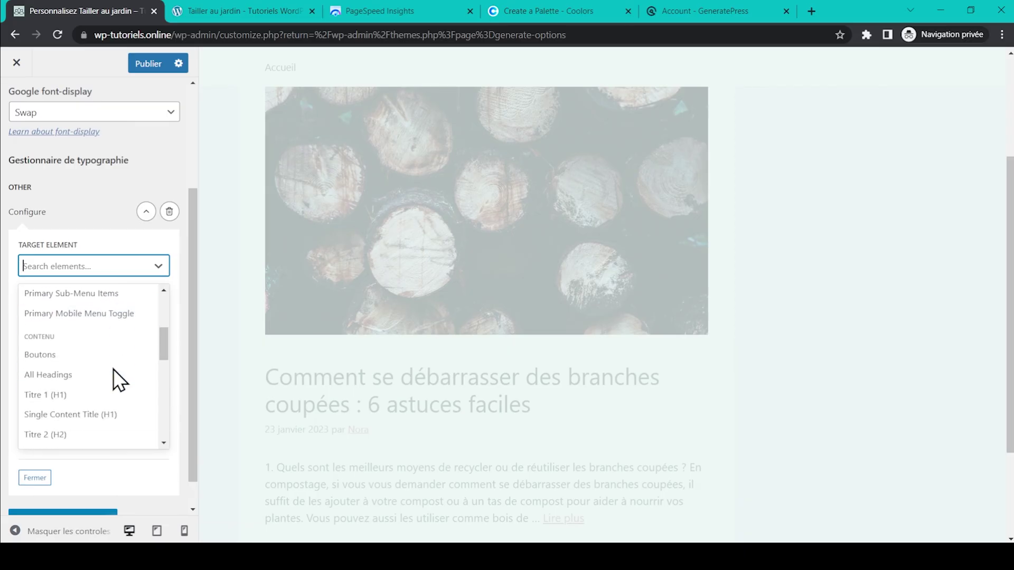
scroll(98, 344, down, 1)
scroll(97, 344, down, 6)
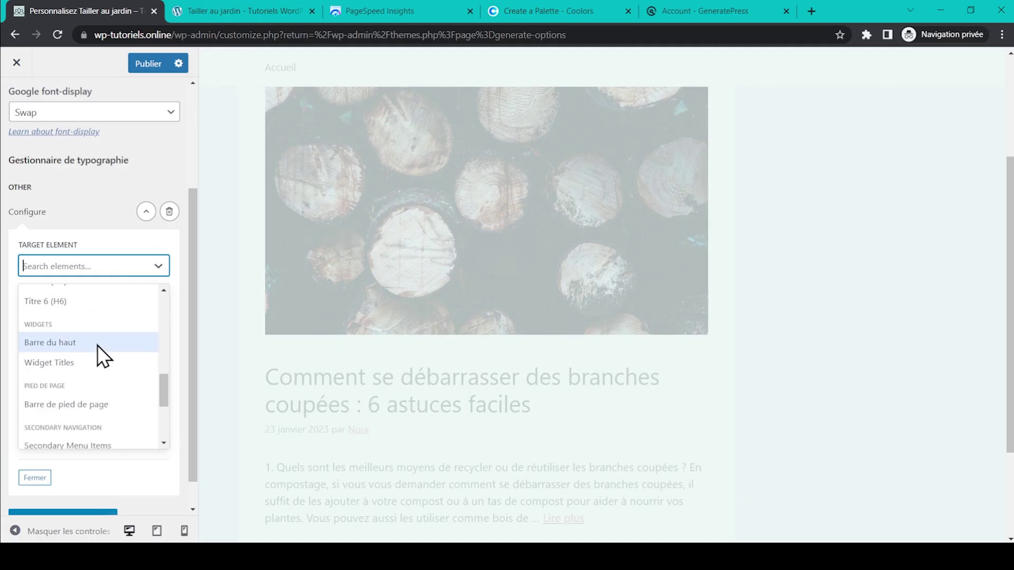
scroll(97, 345, down, 4)
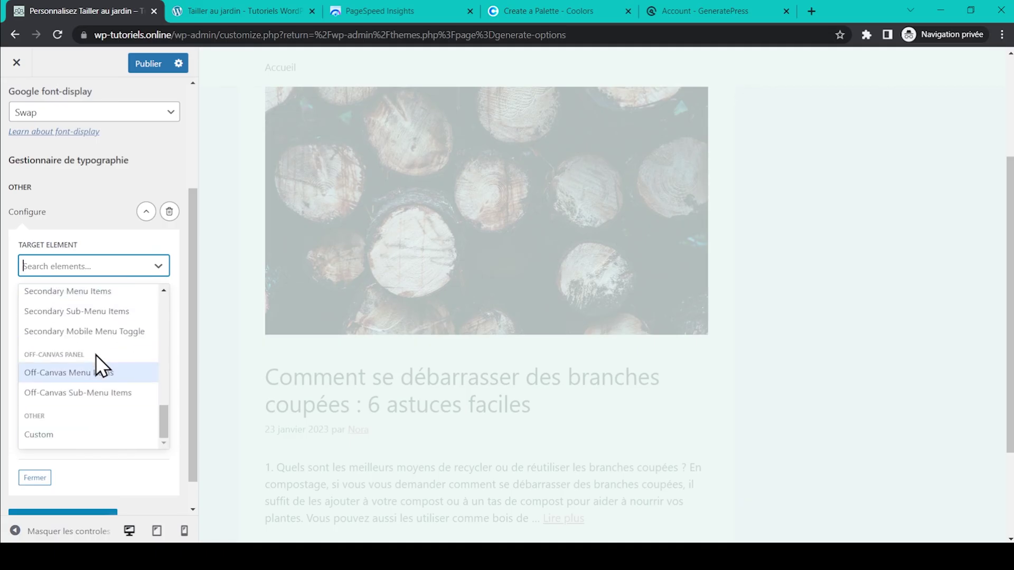
scroll(96, 355, up, 10)
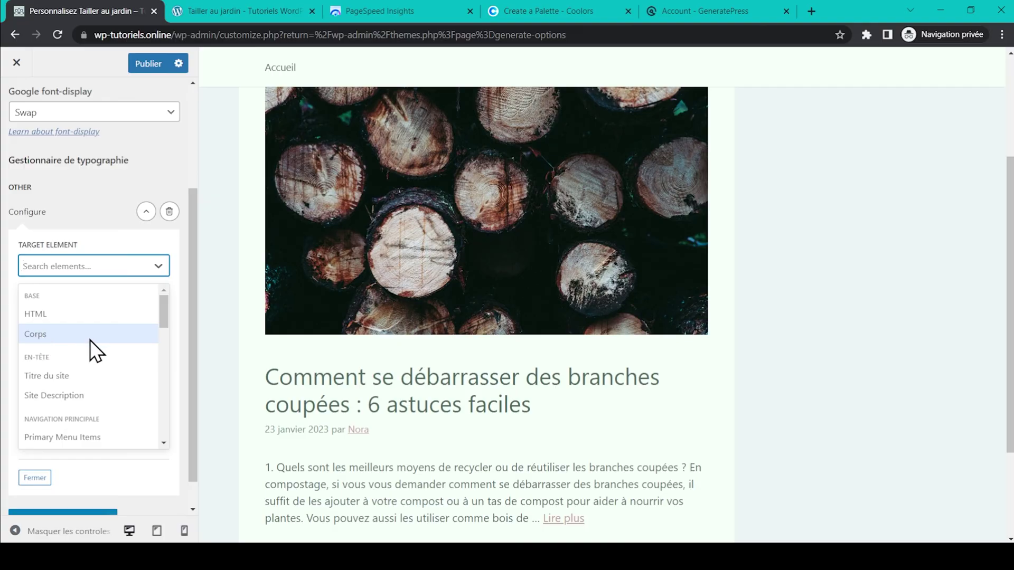
Step: Target the Corps element with the new typography entry and set its font family to Forum
click(90, 340)
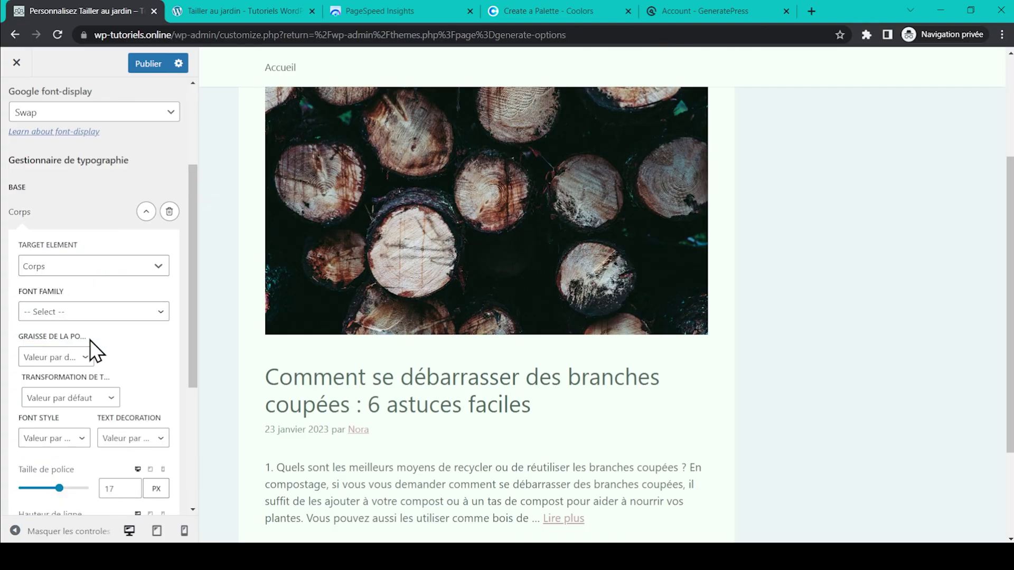
click(128, 316)
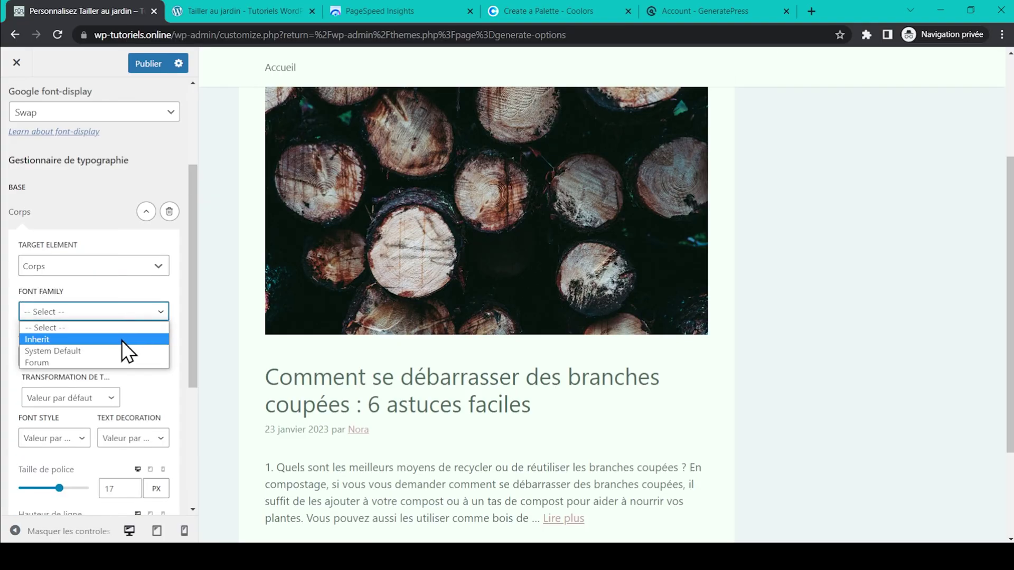
click(74, 362)
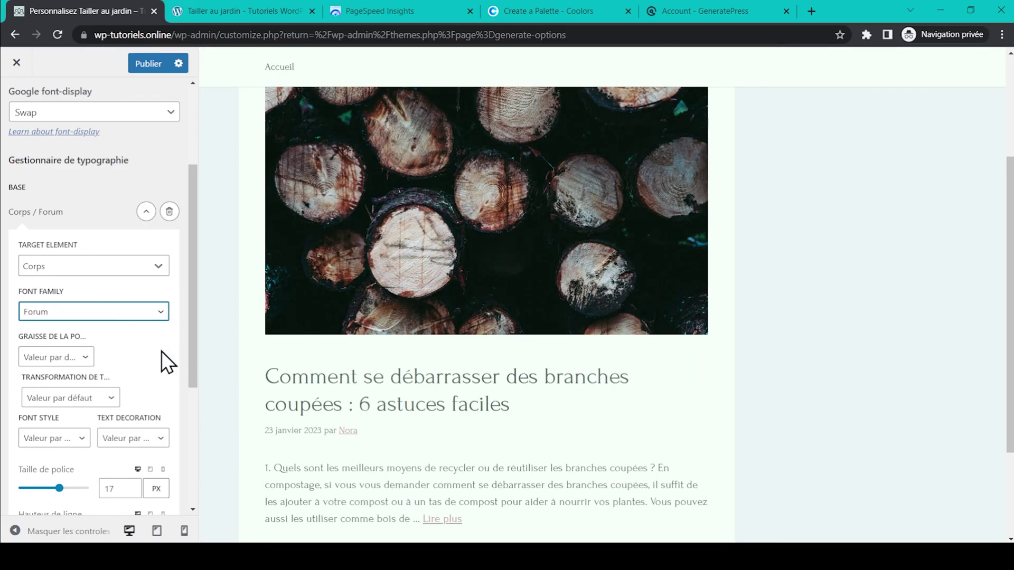
Step: Examine the font weight, text transformation, font style and text decoration choices of the Corps typography entry
click(85, 358)
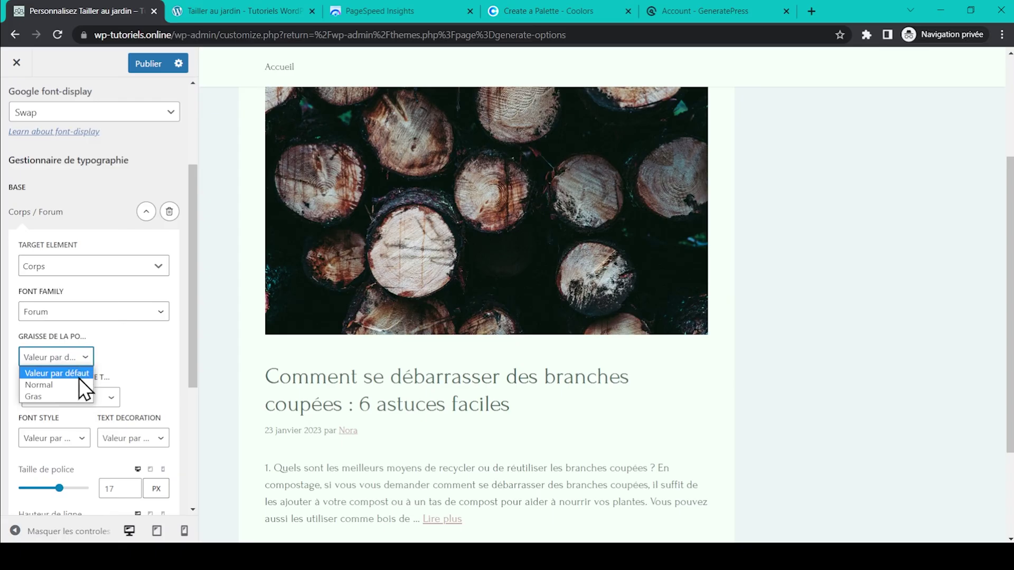
click(145, 354)
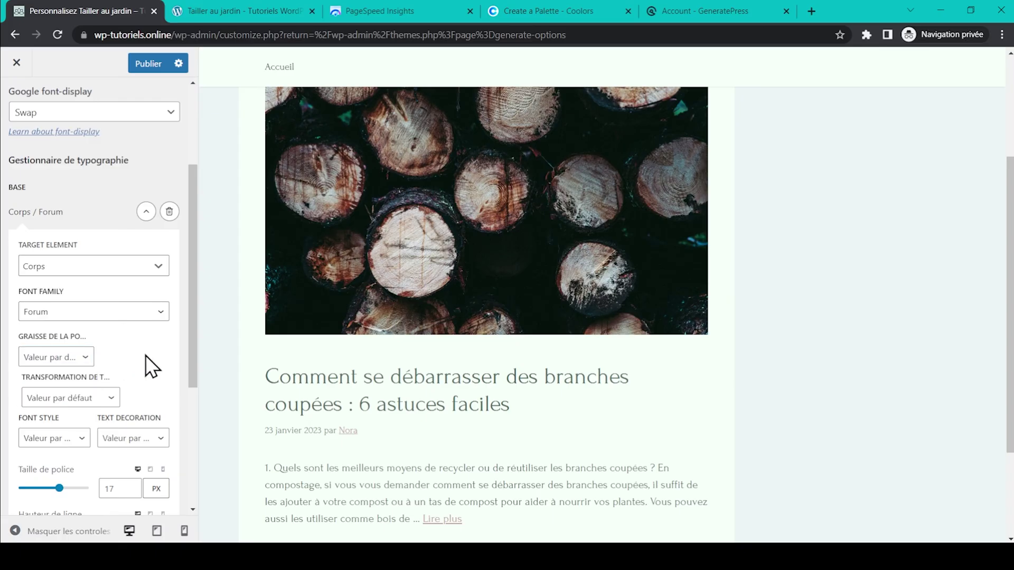
scroll(145, 355, down, 3)
click(104, 252)
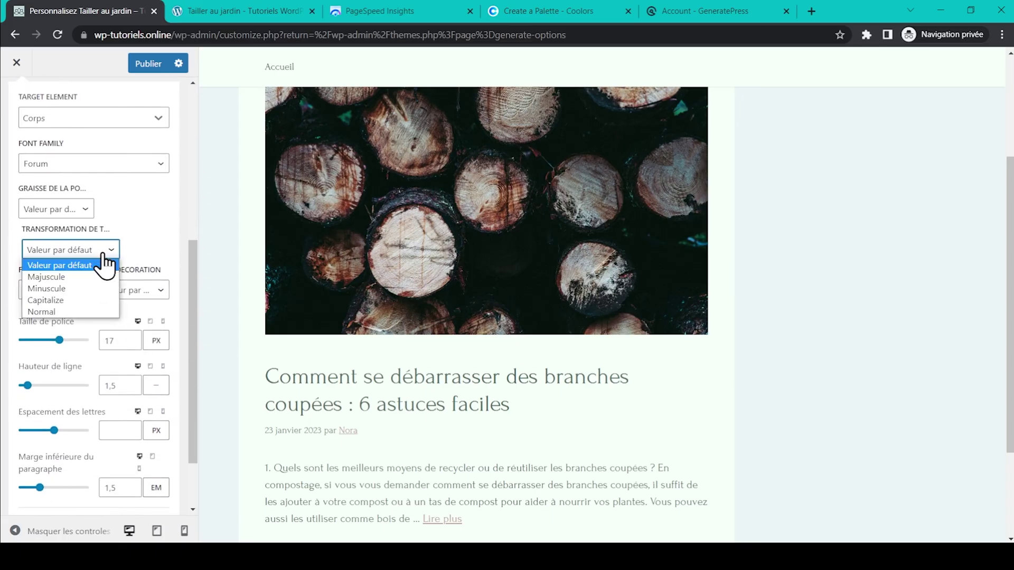
click(152, 246)
scroll(153, 246, down, 2)
click(77, 210)
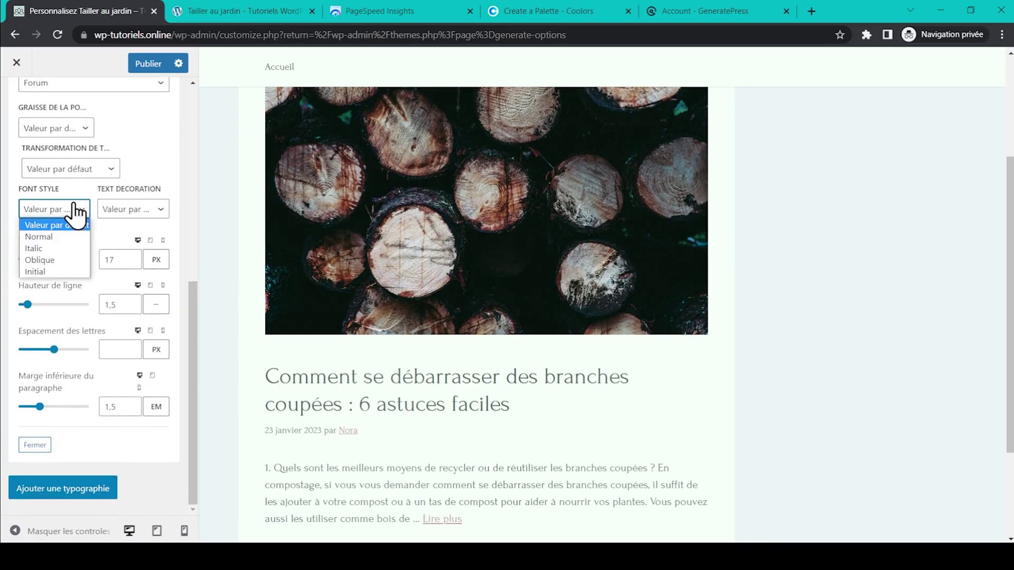
click(141, 210)
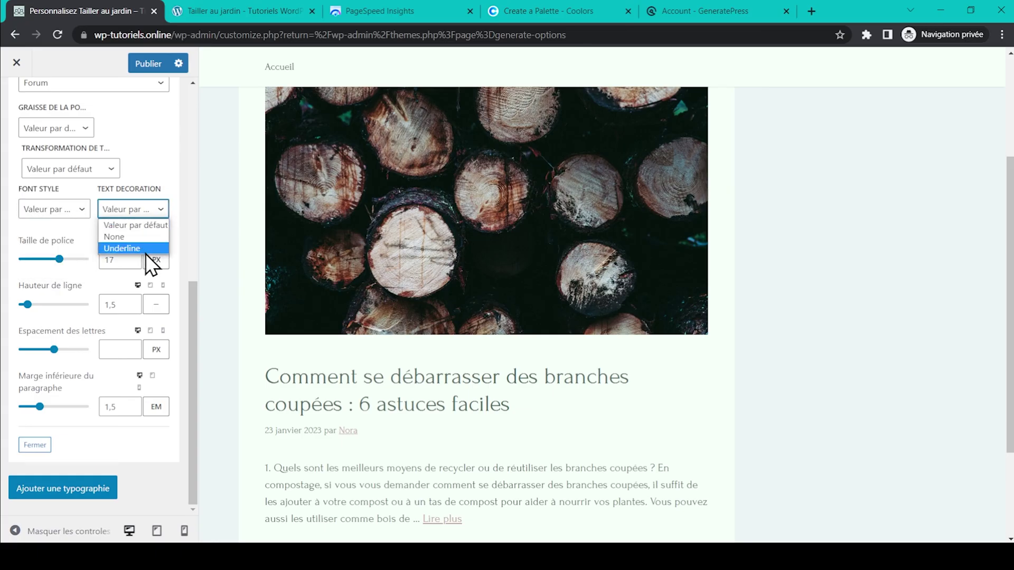
click(163, 168)
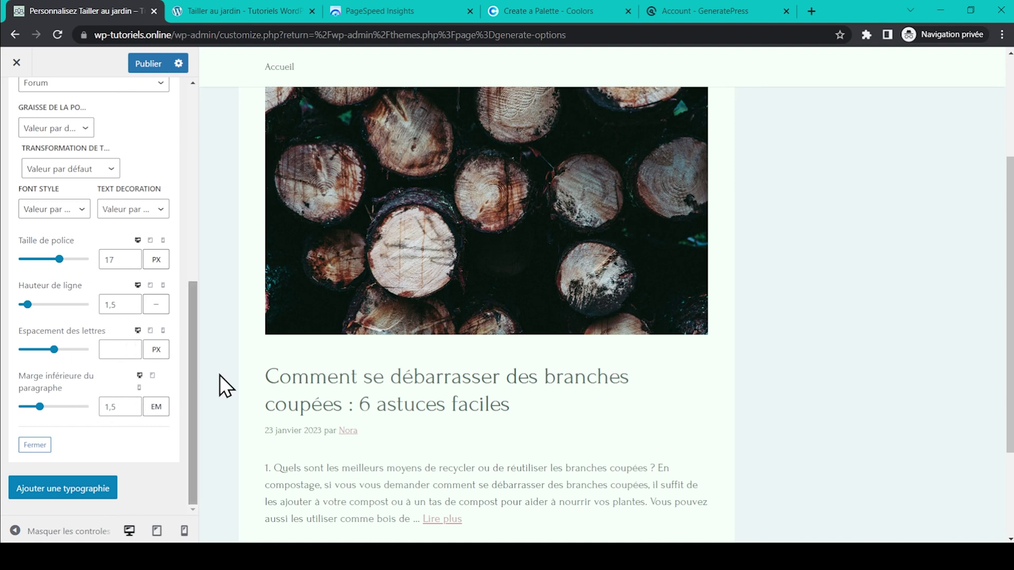
scroll(267, 389, down, 2)
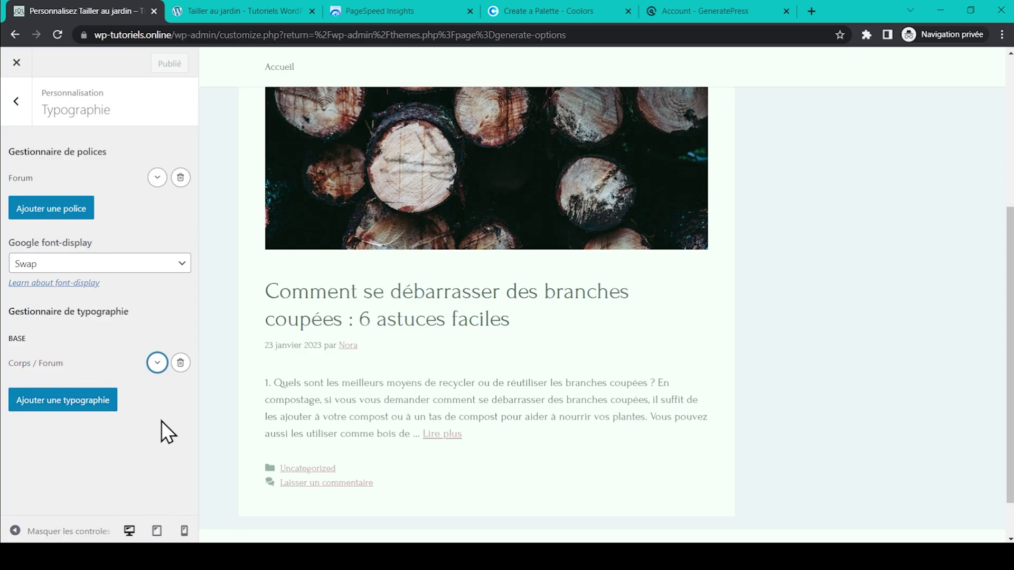
Step: Leave the typography settings and open the Corps section of Images d'arrière-plan
key(Escape)
click(72, 330)
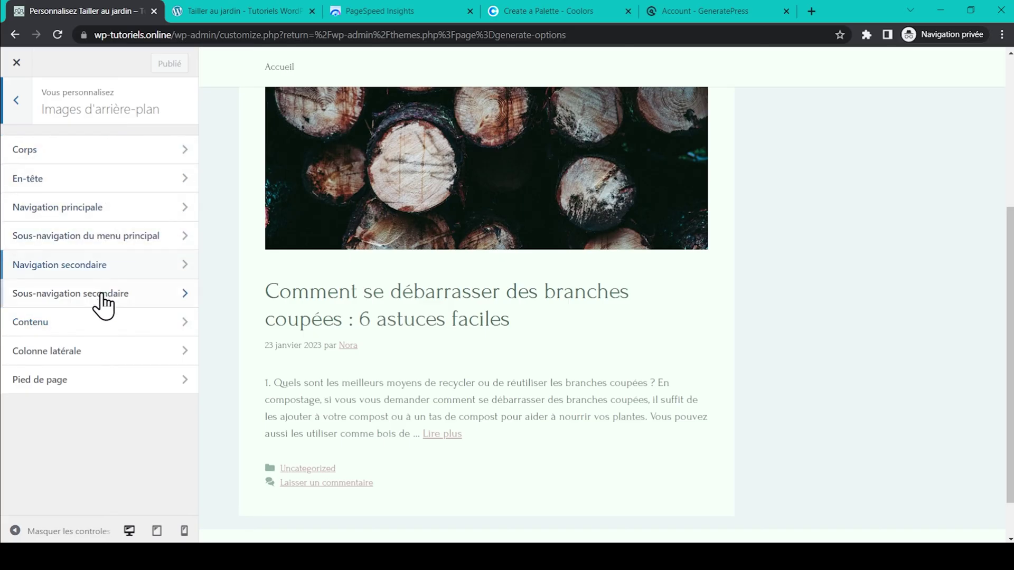
click(130, 158)
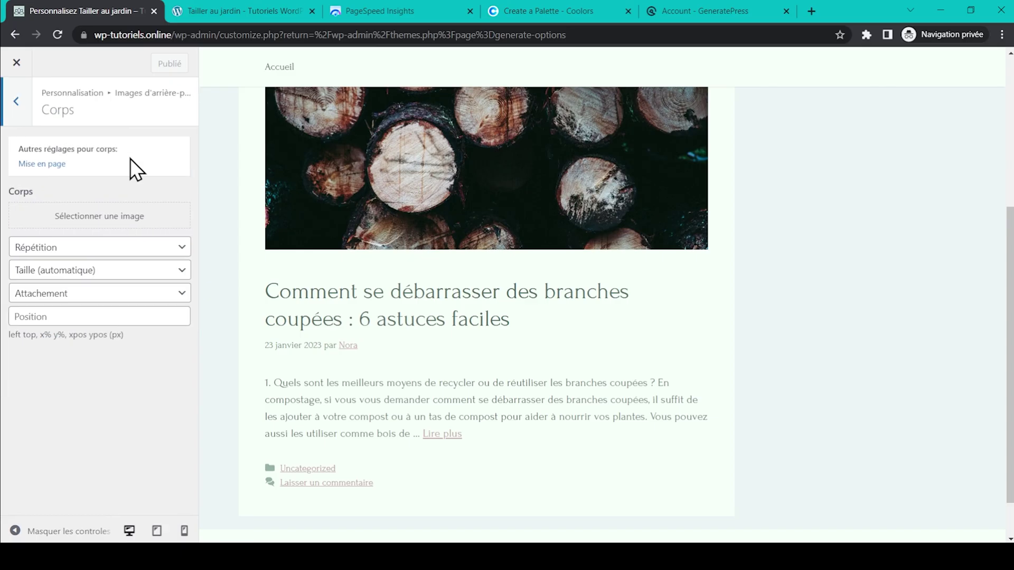
Step: Choose Tailler-au-jardin.jpg from the media library as the Corps background image
click(116, 216)
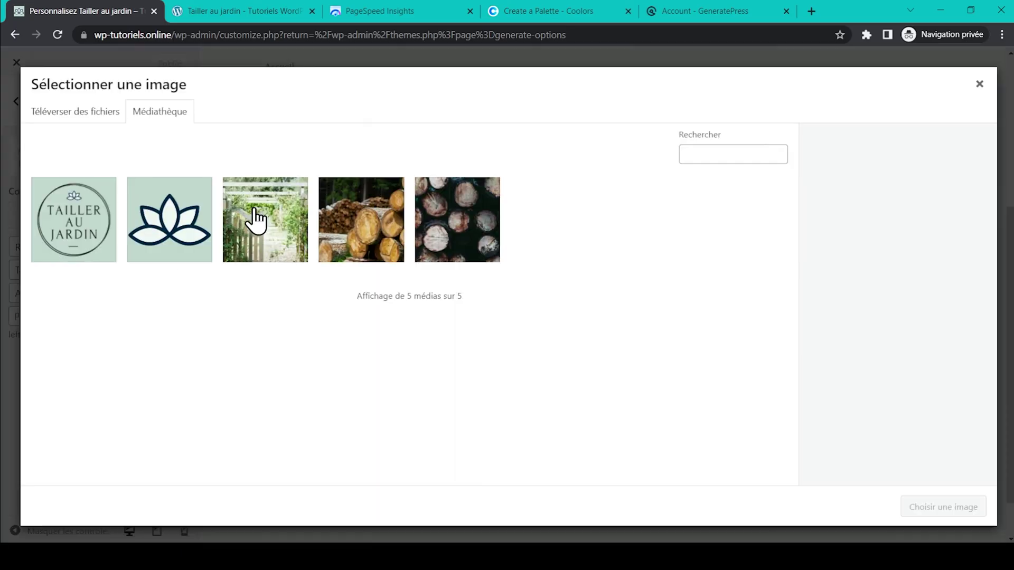
click(254, 214)
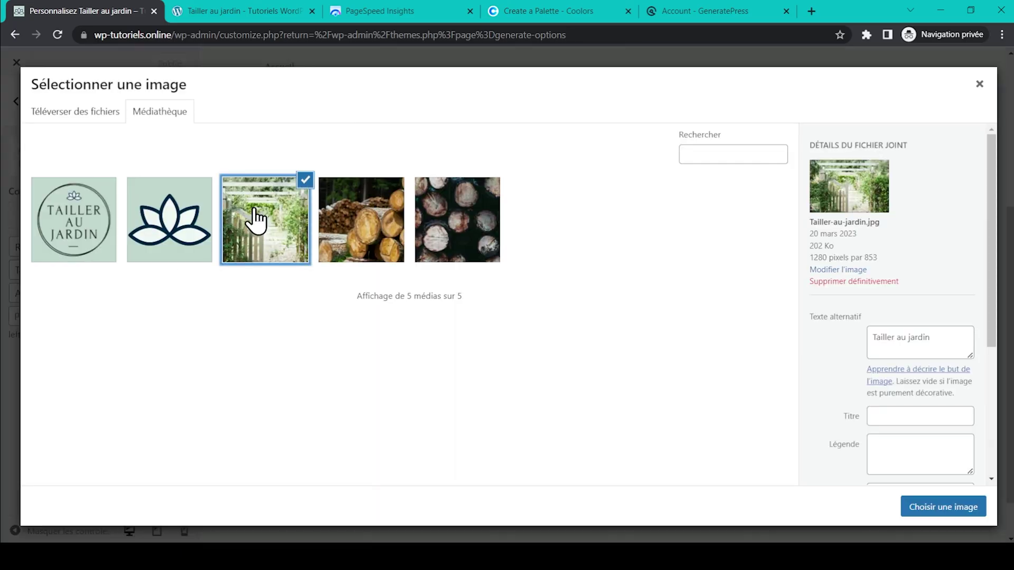
click(939, 510)
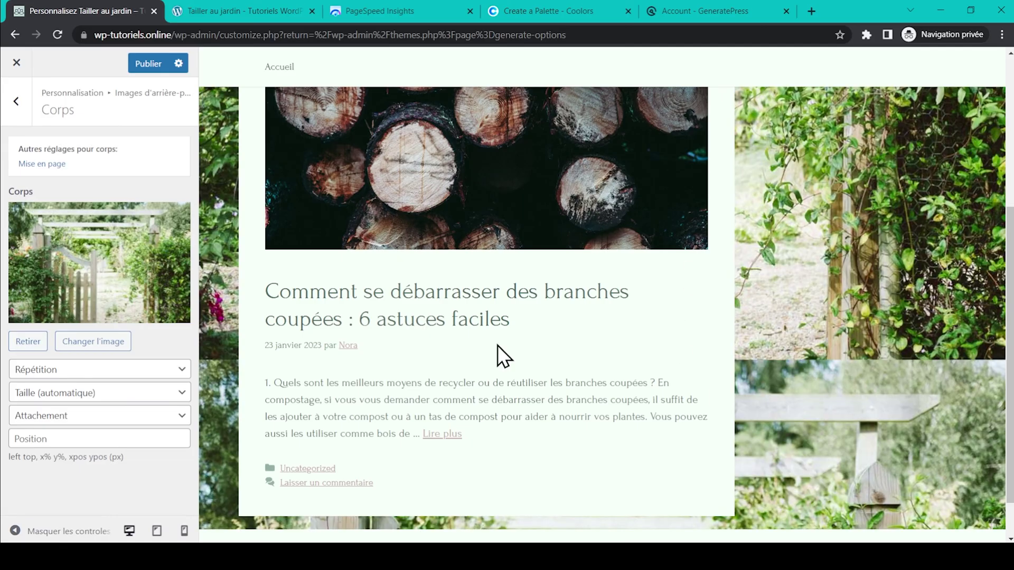
Step: Set the Corps background image repetition to Pas de répétition and its attachment to Fixe
click(179, 370)
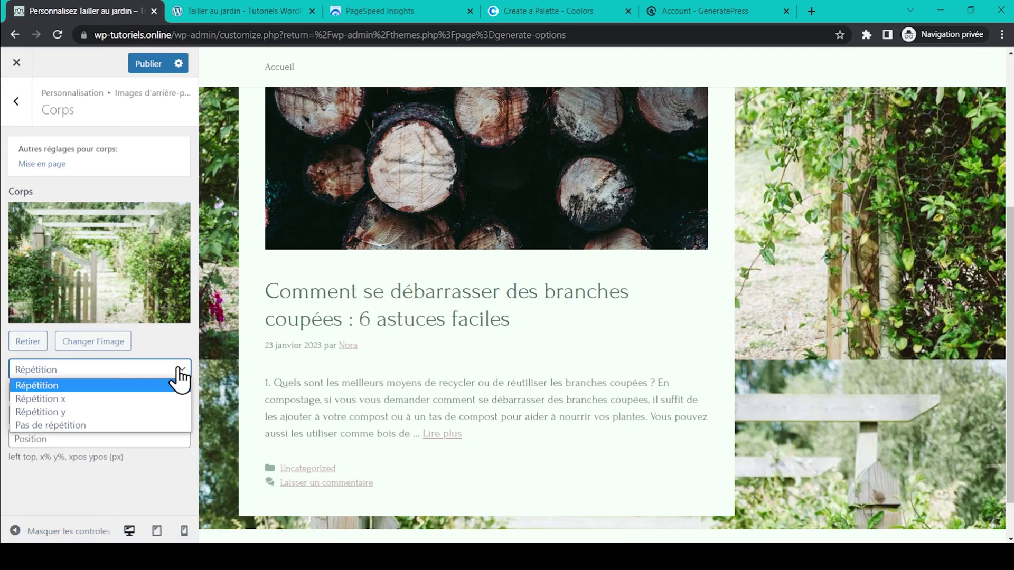
click(161, 421)
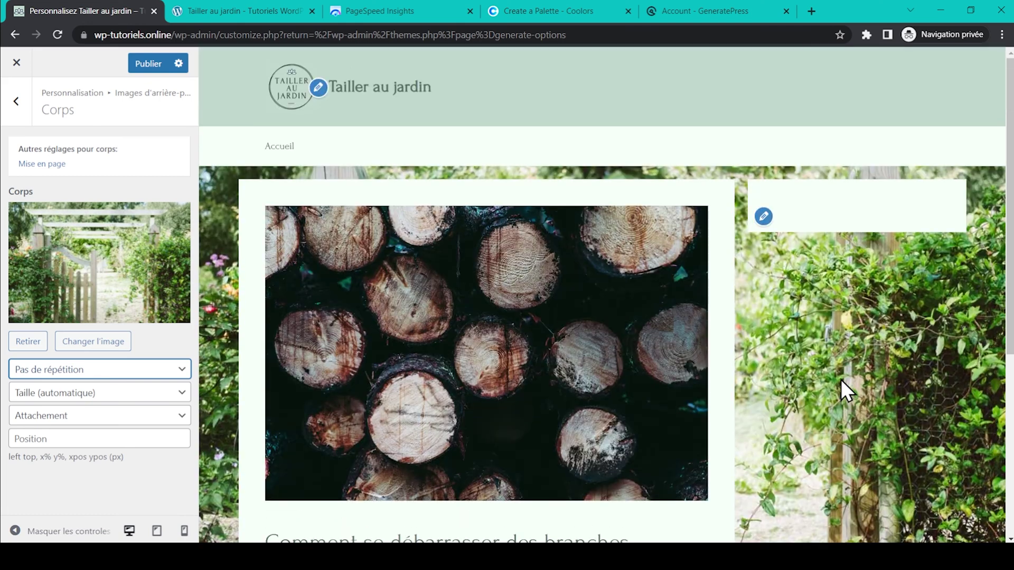
click(99, 394)
click(98, 392)
click(98, 415)
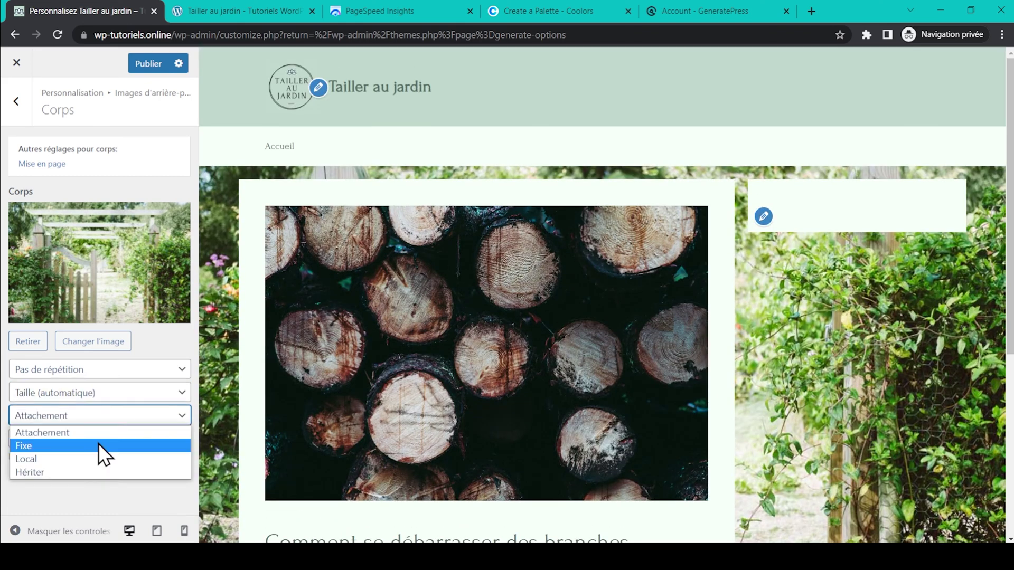
click(88, 446)
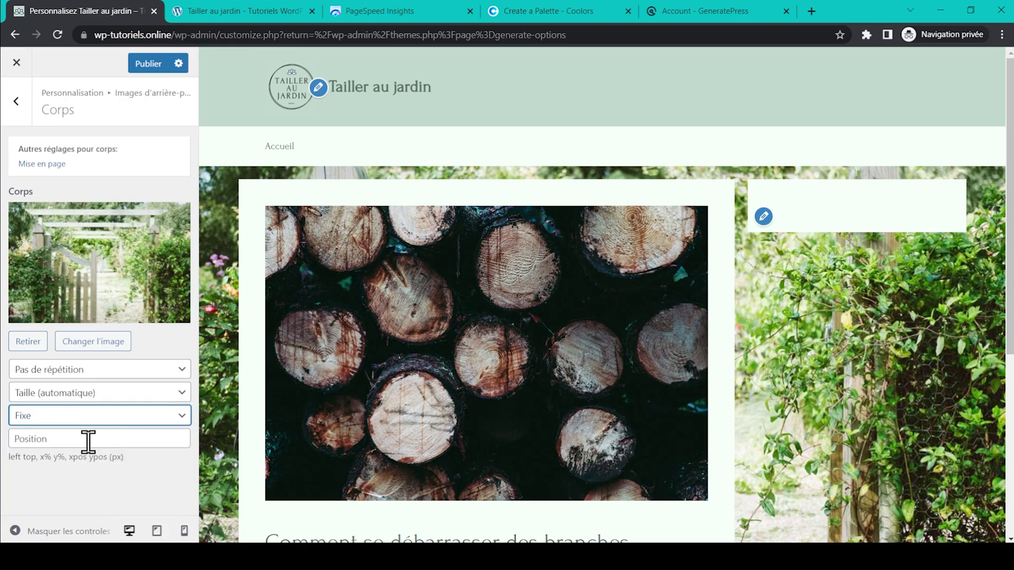
Step: Check the fixed background in the site preview and remove the image from Corps
scroll(264, 332, down, 2)
scroll(265, 332, down, 4)
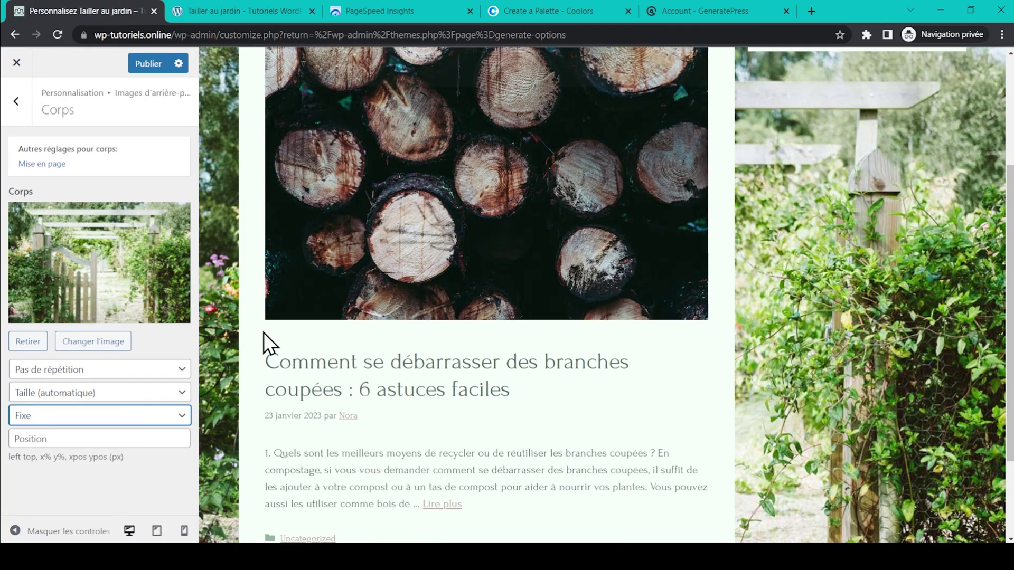
scroll(264, 332, up, 3)
scroll(264, 331, up, 2)
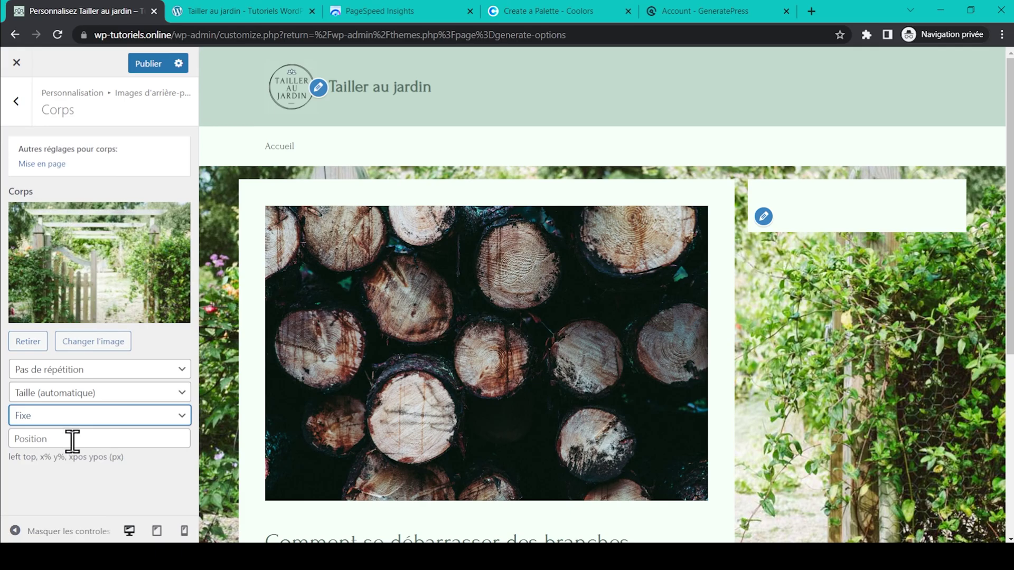
click(28, 341)
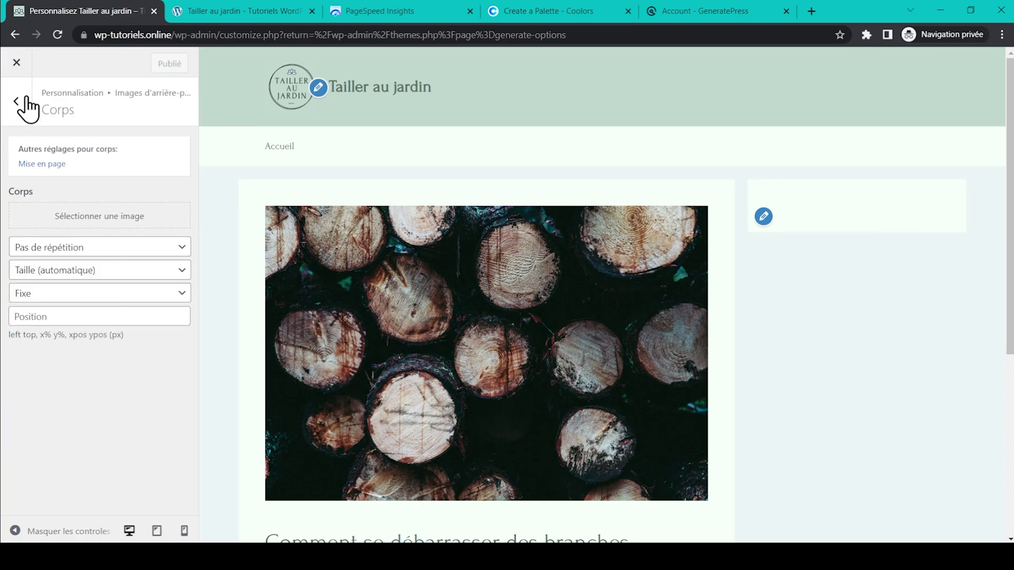
Step: Open the Général section and review the choices for dynamic CSS printing method, icon type and link underlining
click(18, 101)
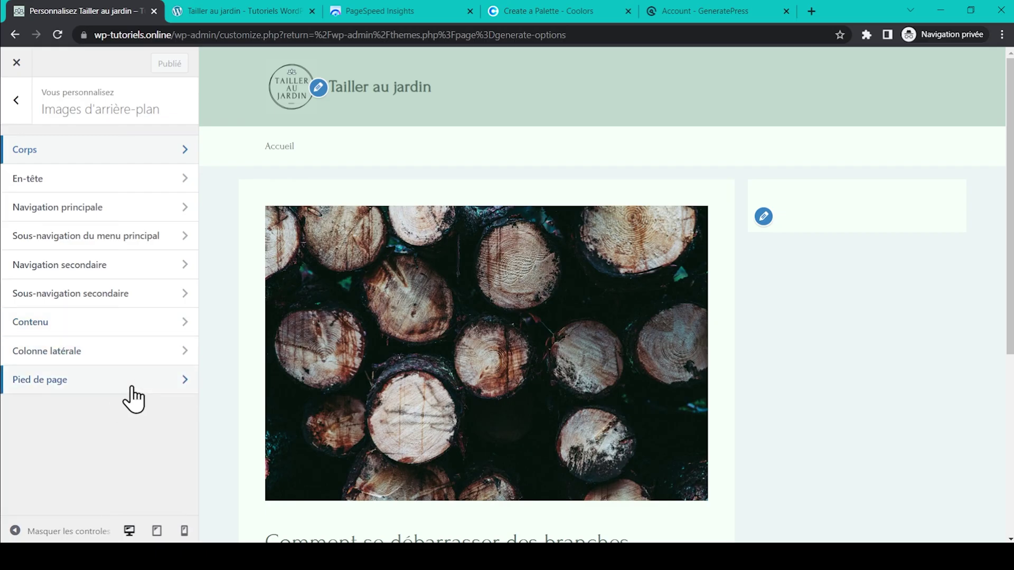
key(Escape)
click(80, 350)
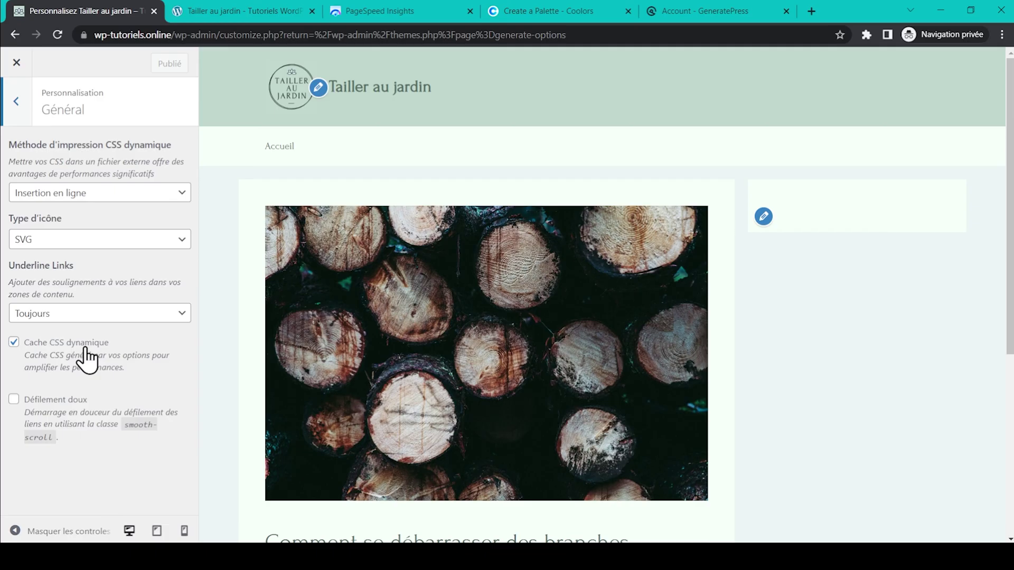
click(132, 199)
click(132, 198)
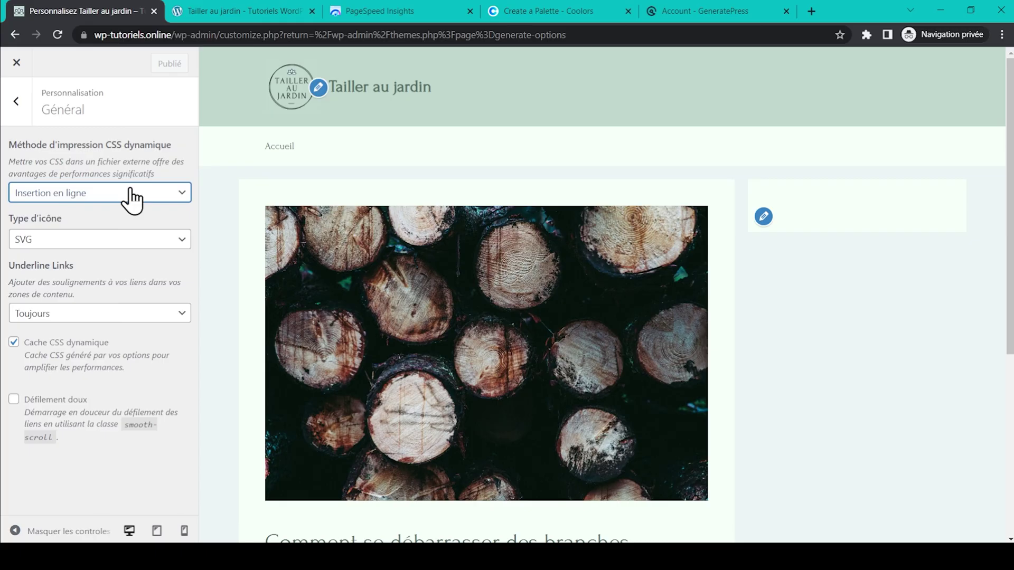
click(103, 242)
click(104, 244)
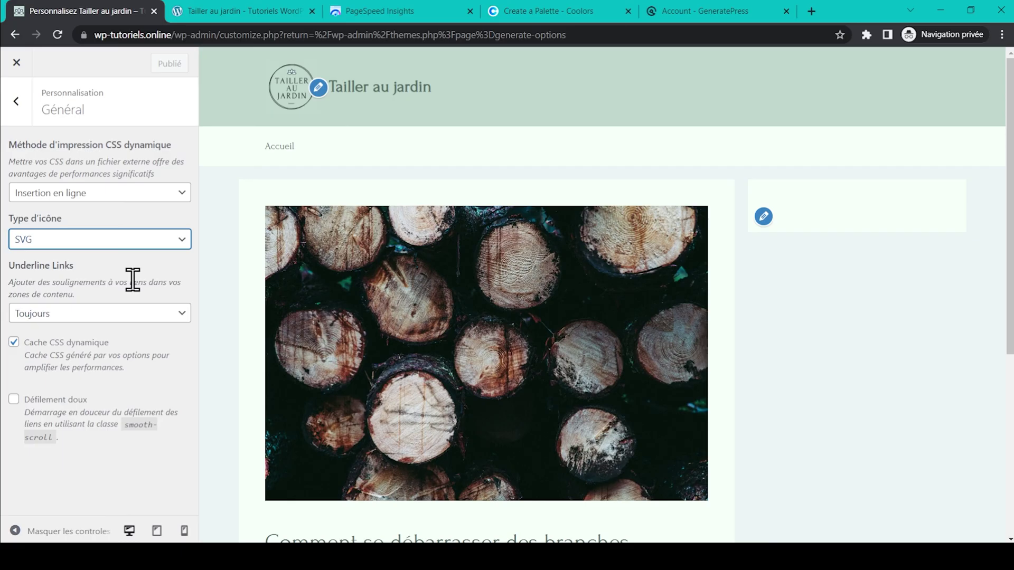
click(157, 314)
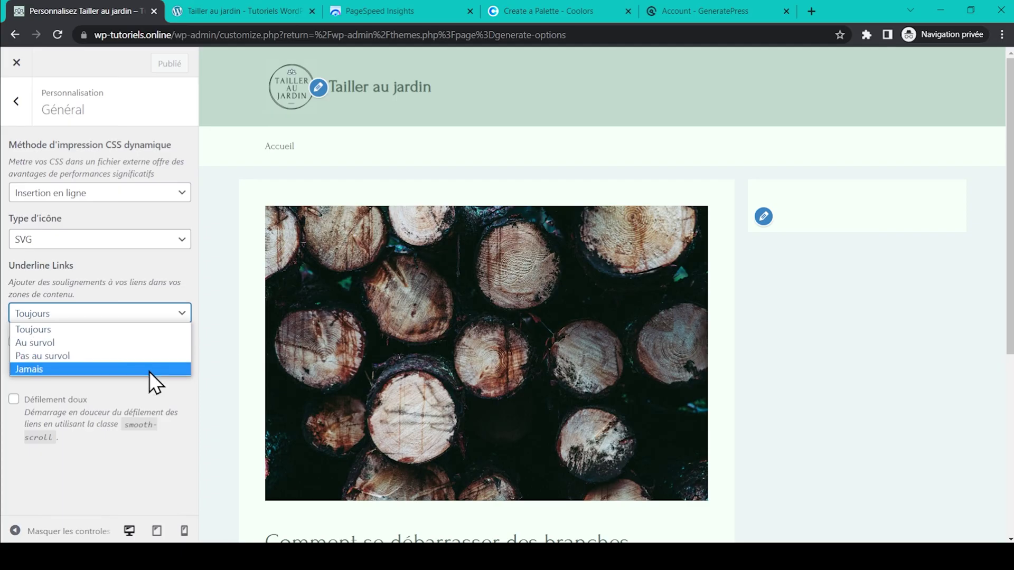
click(173, 402)
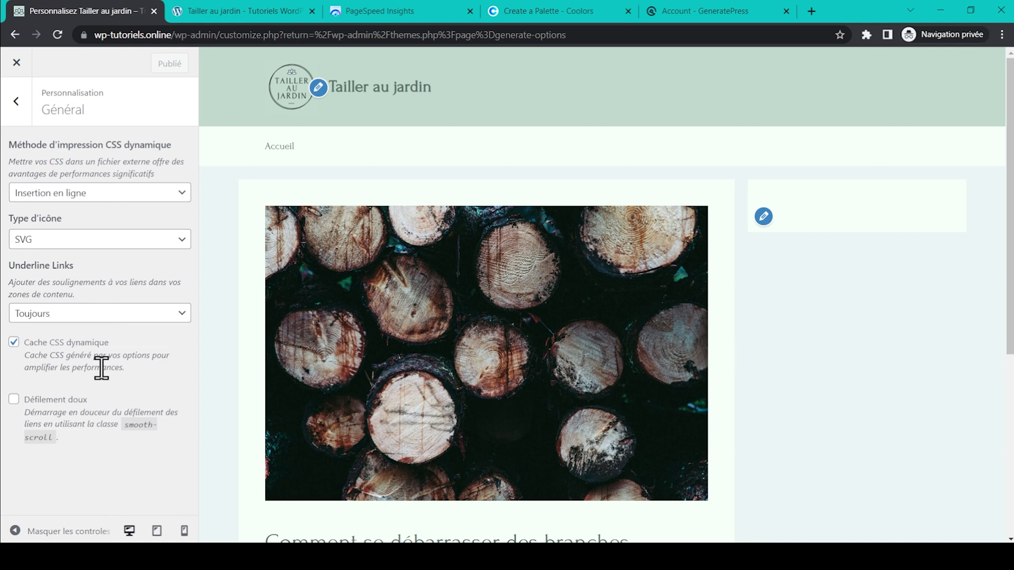
Step: Enable Défilement doux in the Général settings and check the page scrolling in the preview
click(14, 399)
scroll(229, 244, down, 2)
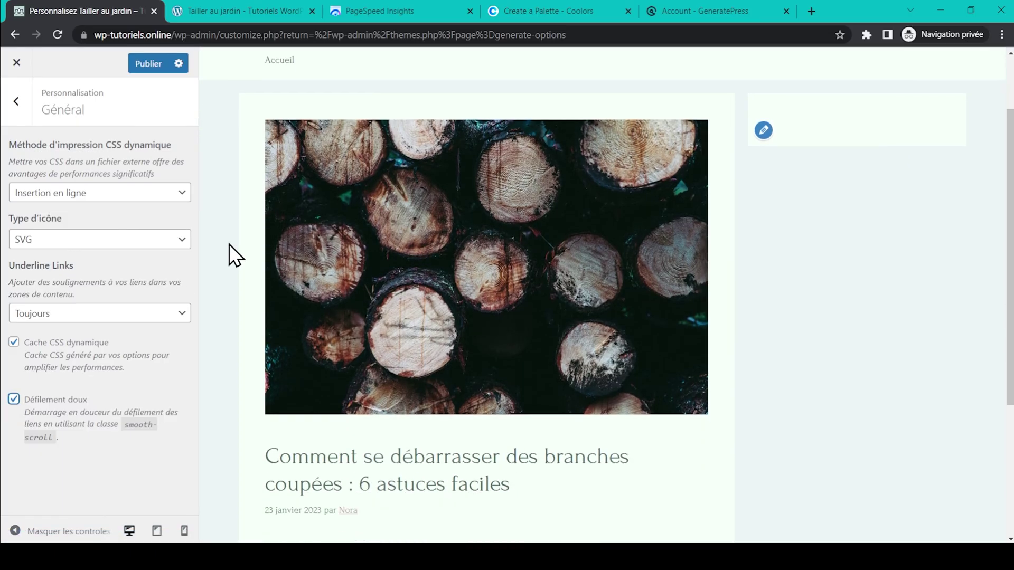
scroll(230, 244, down, 4)
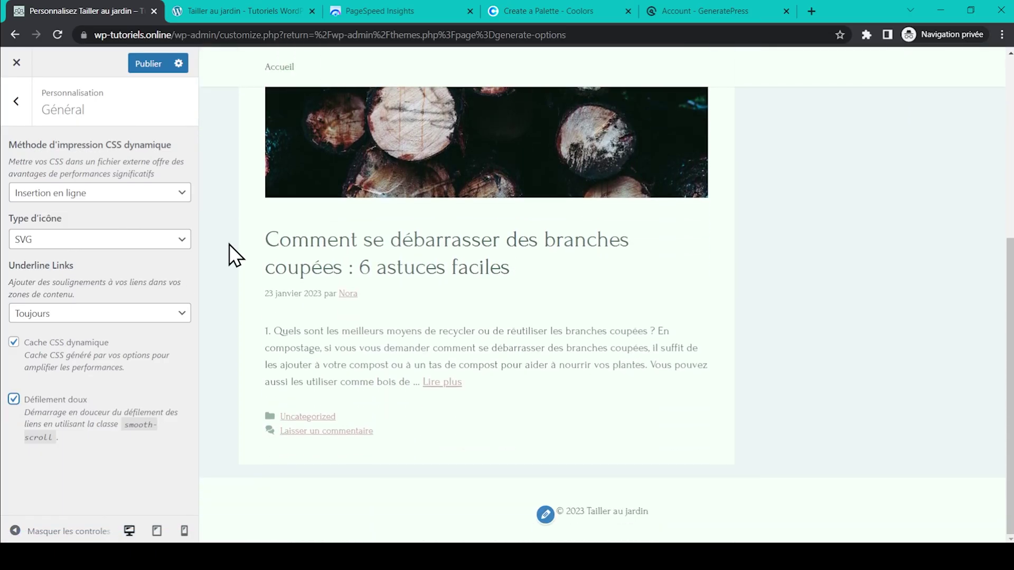
scroll(229, 244, up, 6)
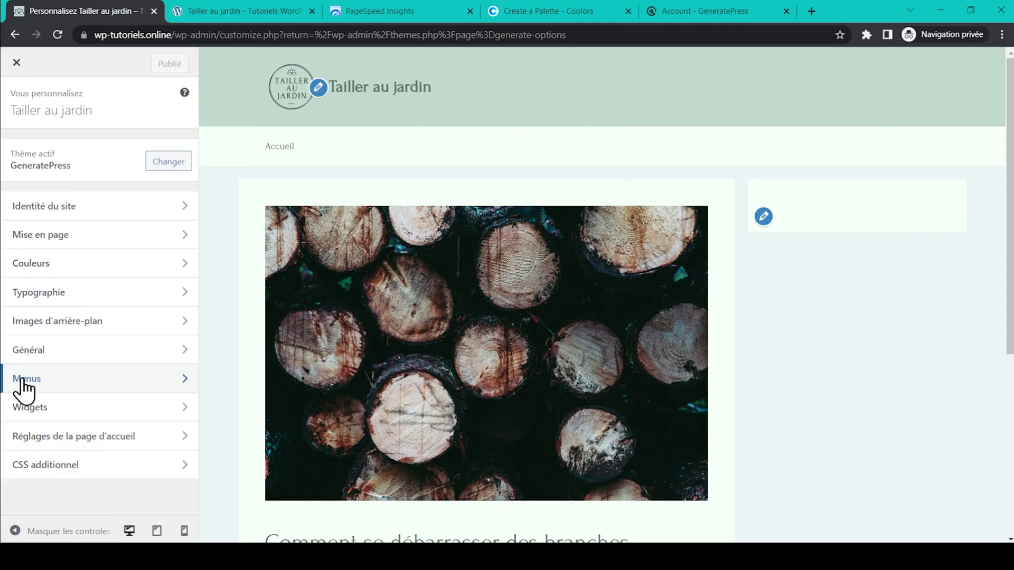
Step: View the Menus section, and add a Derniers articles block to the Colonne latérale droite widget area
click(104, 382)
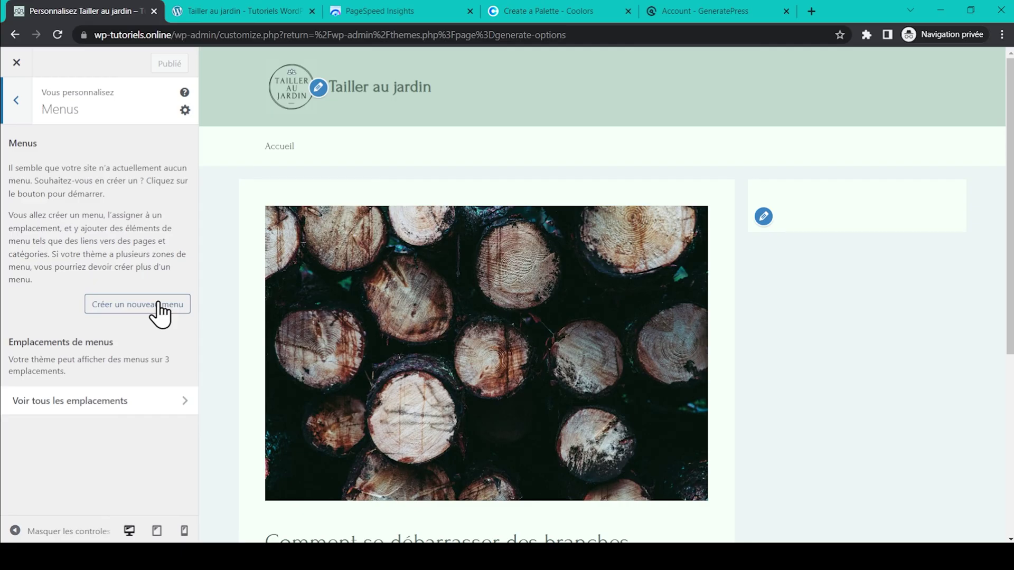
click(17, 112)
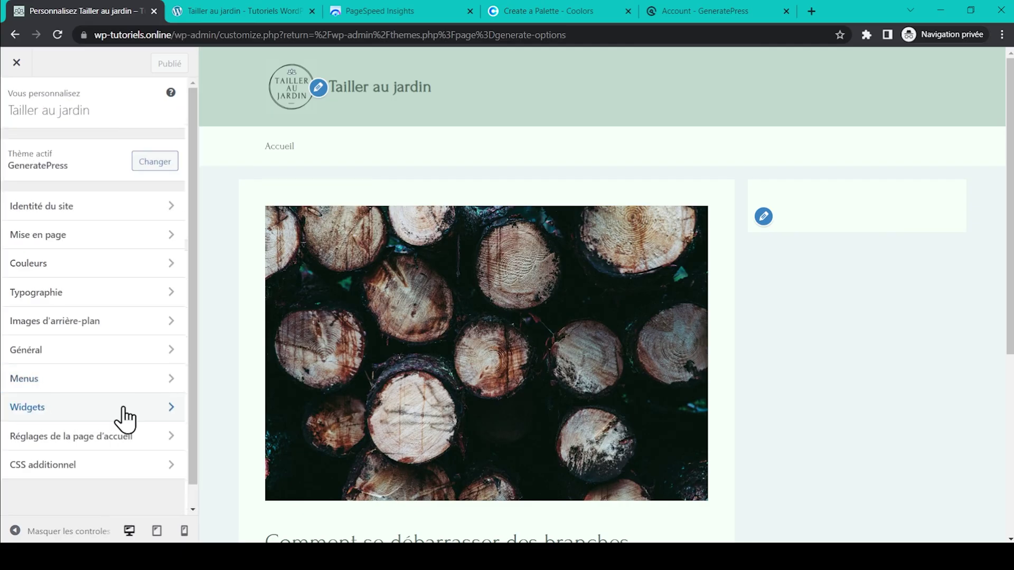
click(125, 420)
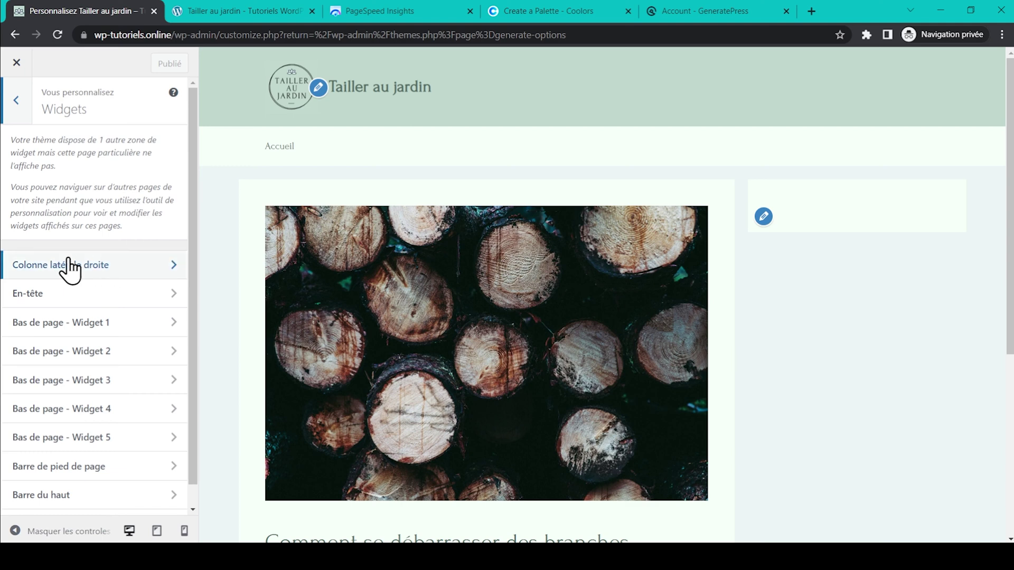
click(124, 271)
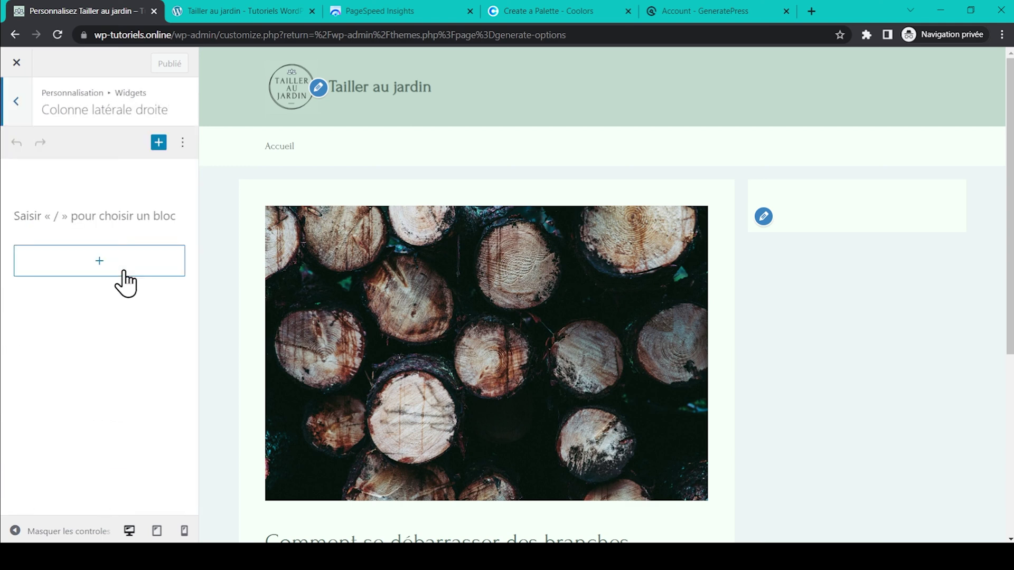
click(89, 255)
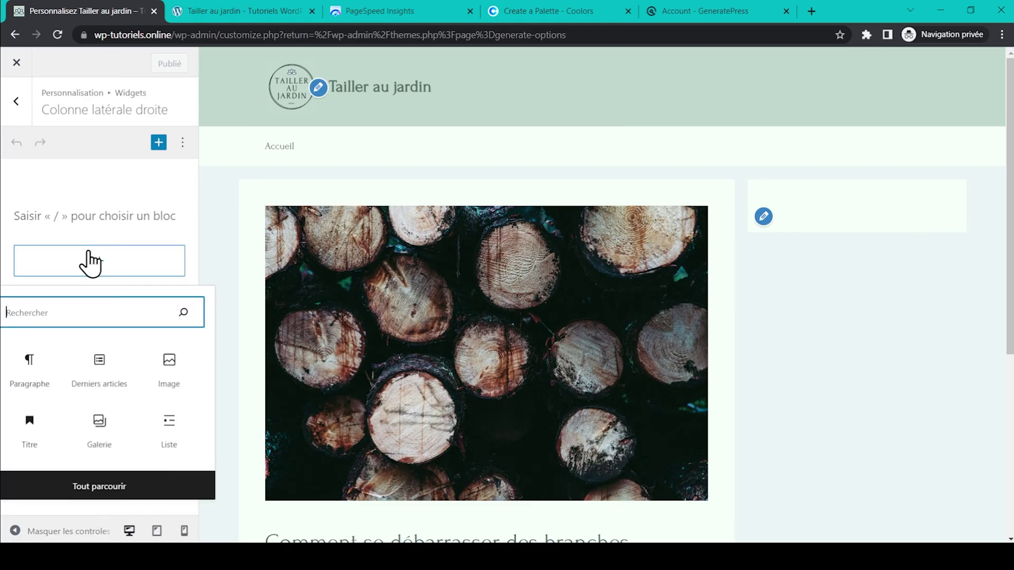
click(100, 376)
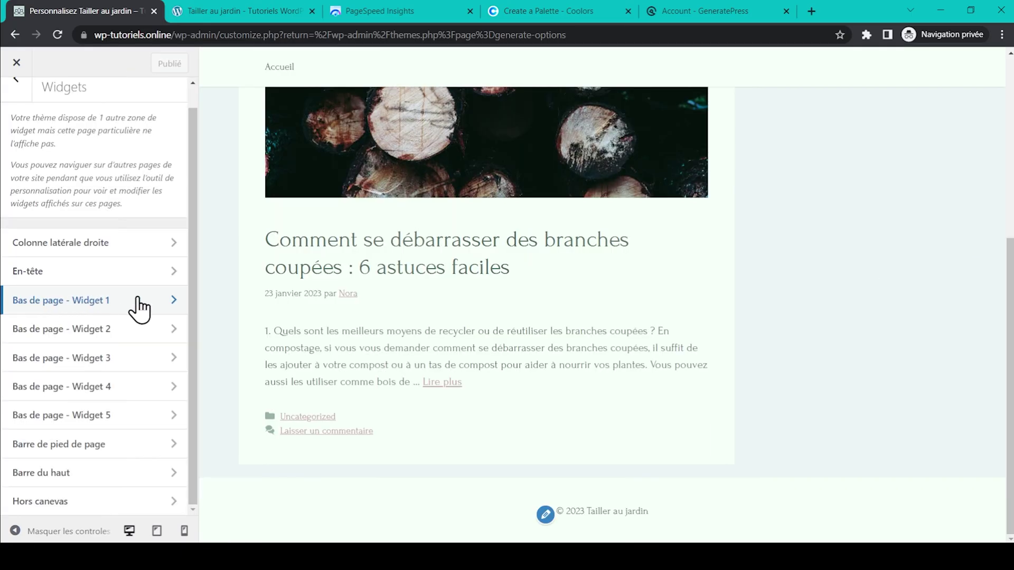
Step: Insert a Paragraphe block in the Bas de page - Widget 1 area
click(138, 300)
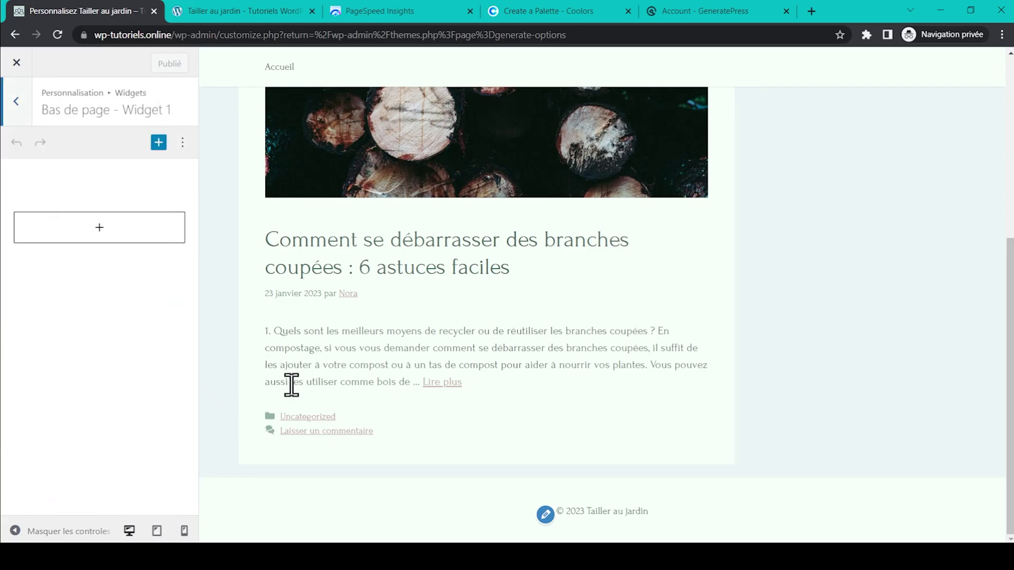
click(91, 232)
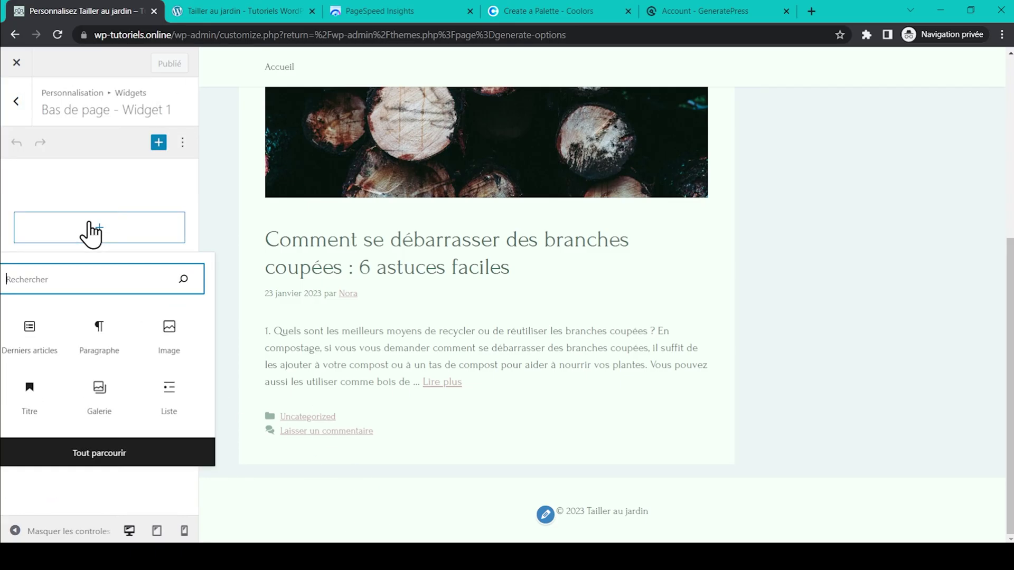
click(97, 342)
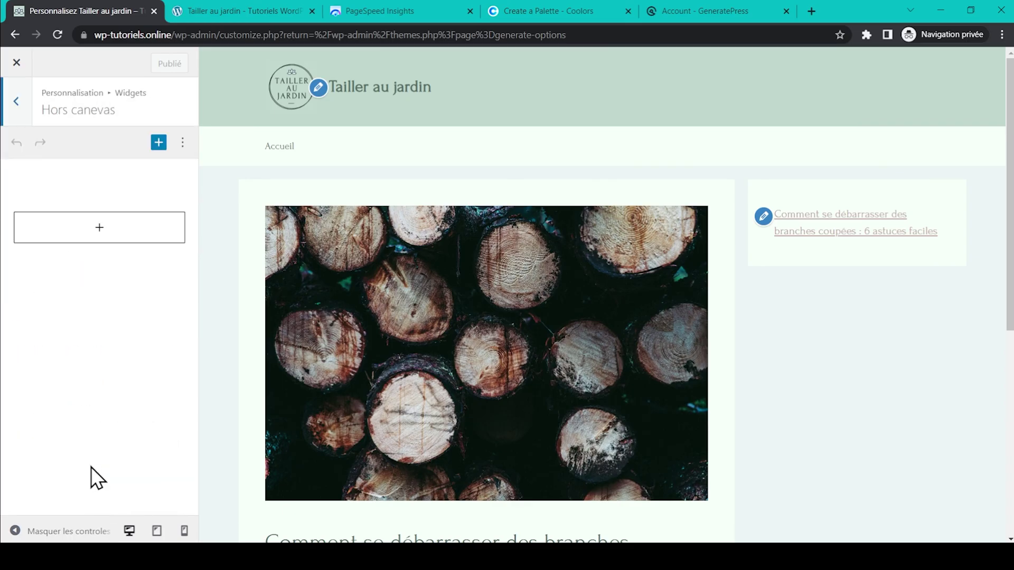
Step: Examine the Hors canevas area in the mobile preview with its menu open, and return to the main customization list
click(185, 531)
click(505, 78)
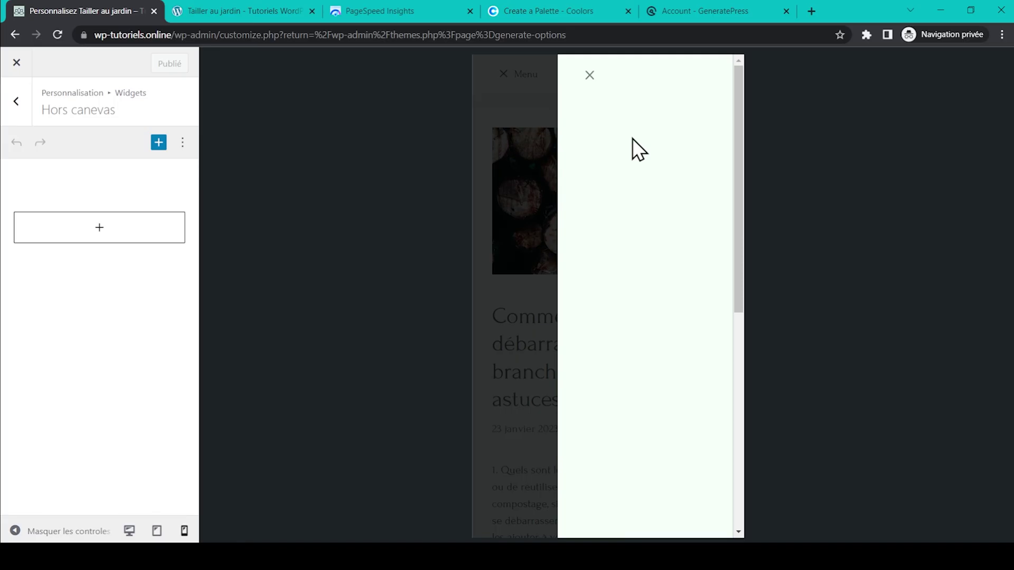
click(13, 106)
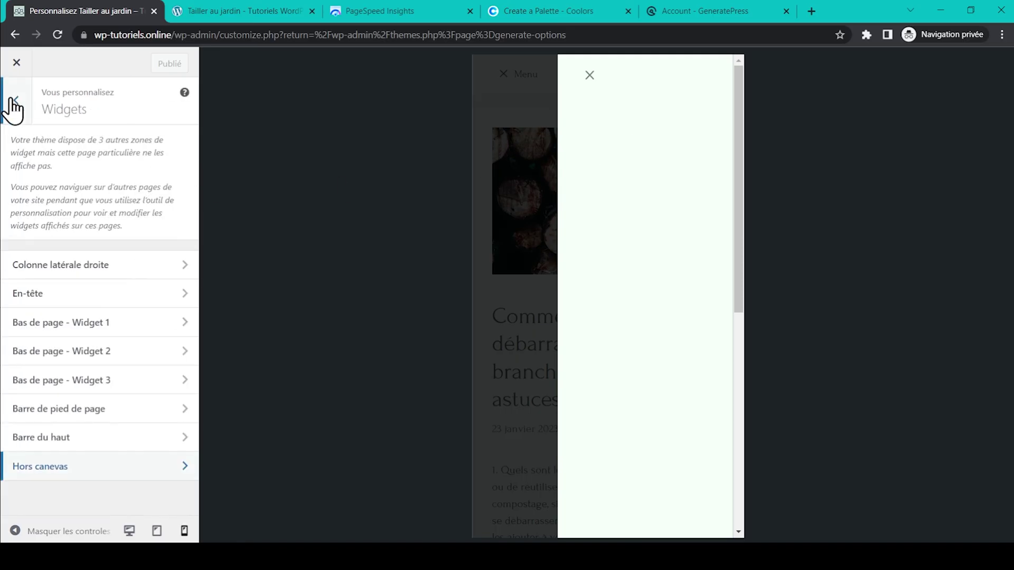
click(13, 106)
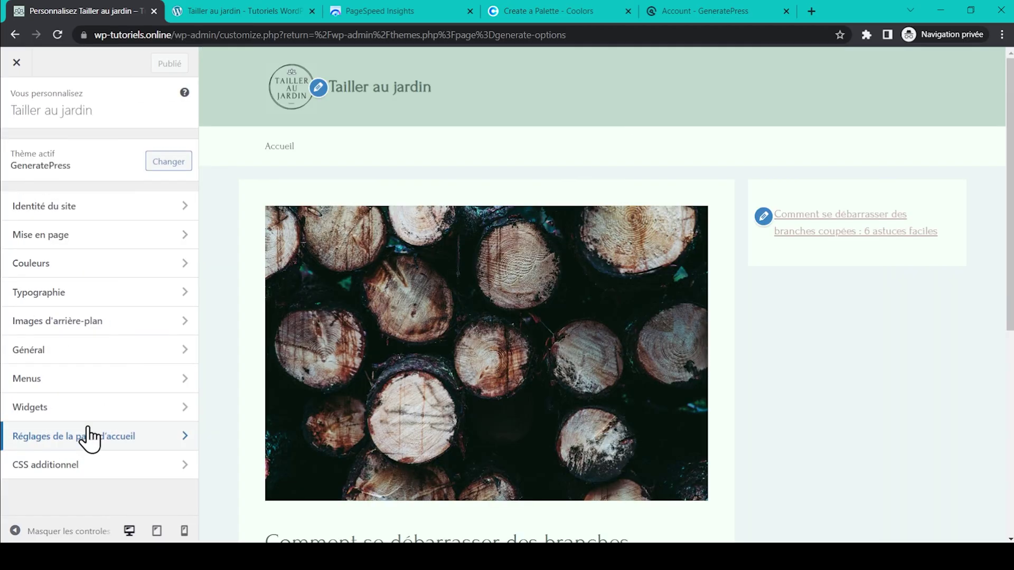
Step: Try displaying Une page statique as the homepage, check its preview and switch back to Les derniers articles
click(158, 436)
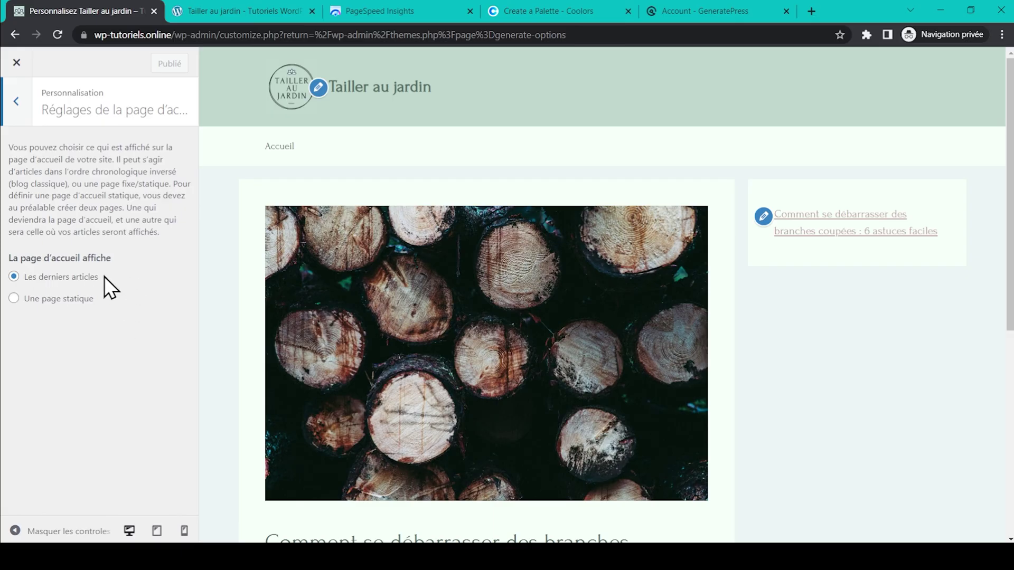
click(15, 298)
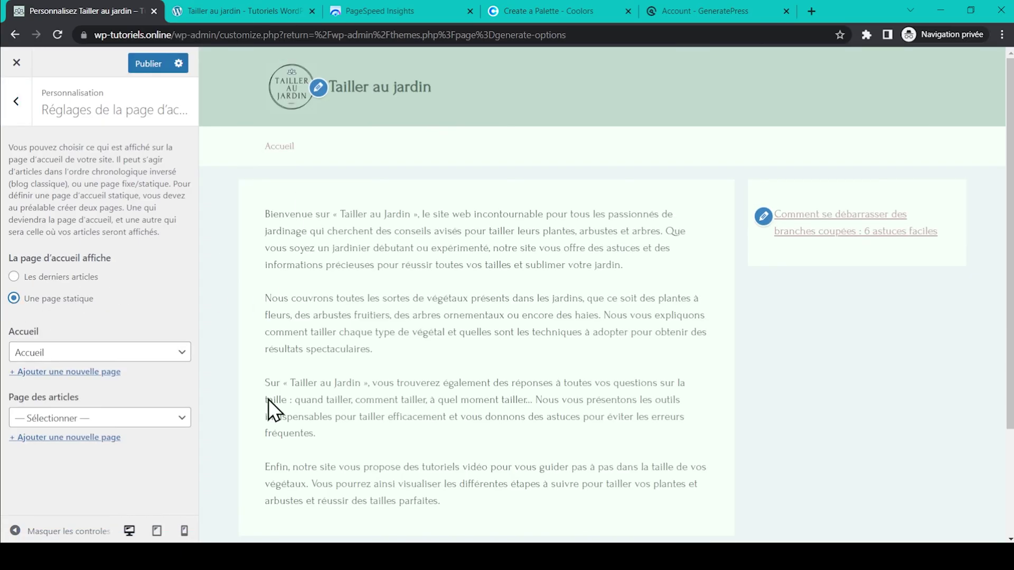
scroll(496, 280, down, 3)
scroll(496, 280, up, 3)
click(16, 278)
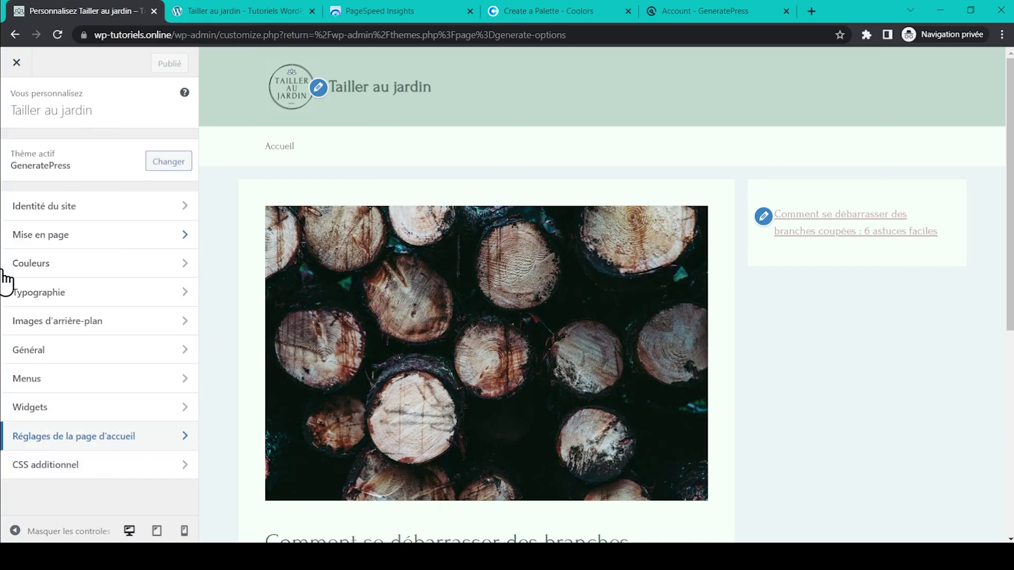
Step: Open the CSS additionnel section and examine its instructions and code area
click(94, 472)
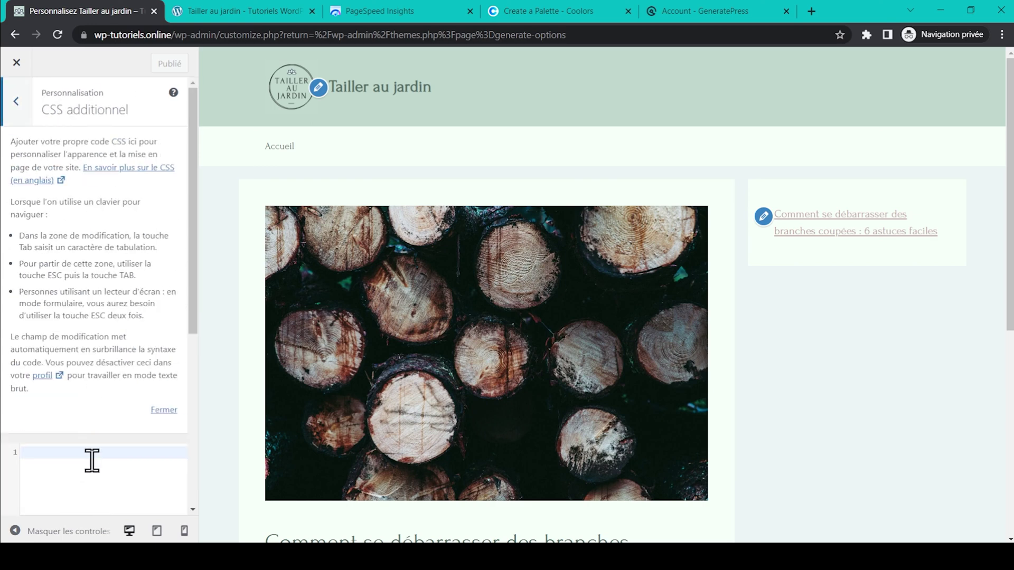
scroll(119, 283, down, 3)
scroll(119, 283, down, 2)
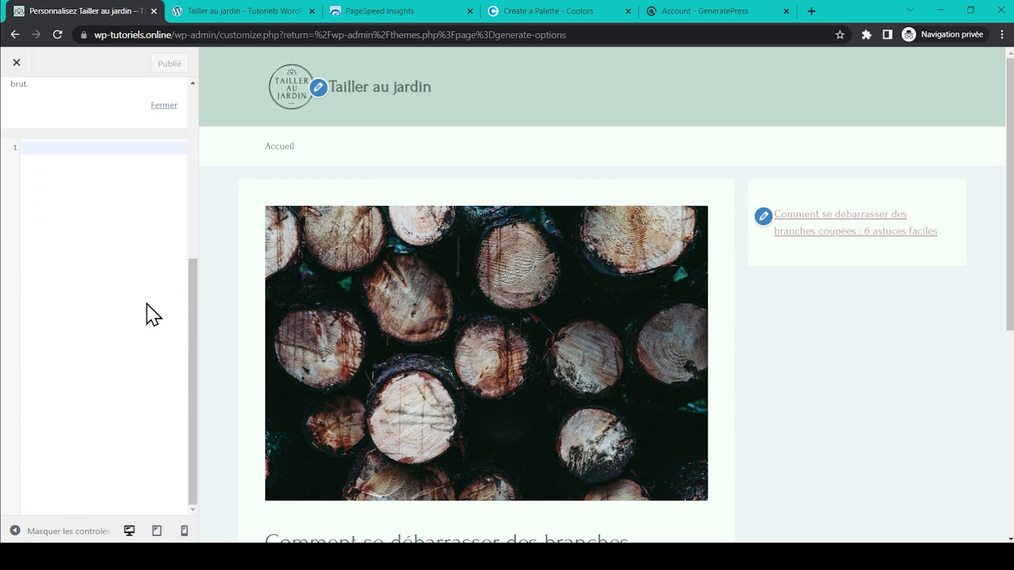
scroll(119, 206, up, 5)
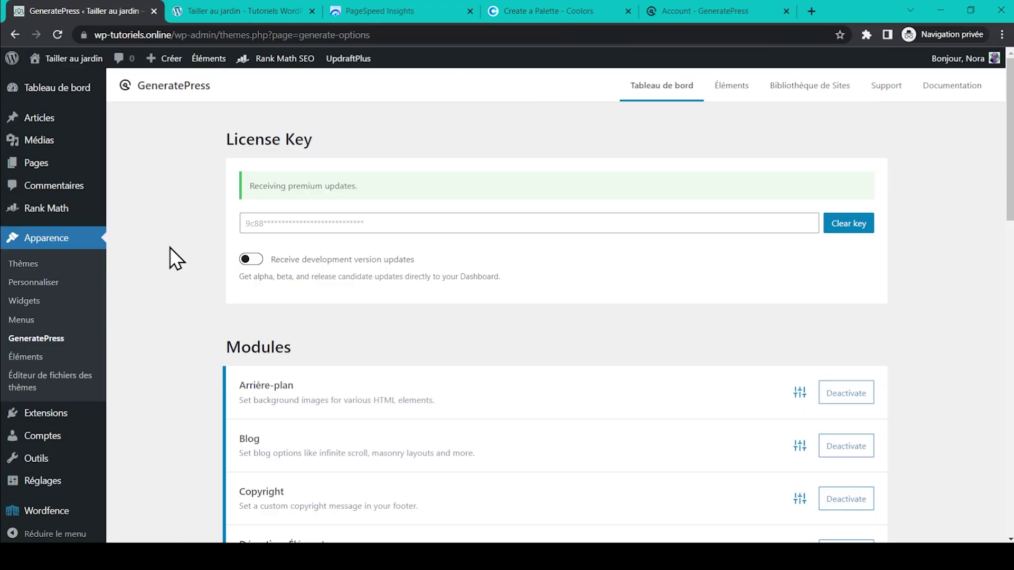
Step: Create a new GeneratePress element of type Bloc
click(41, 360)
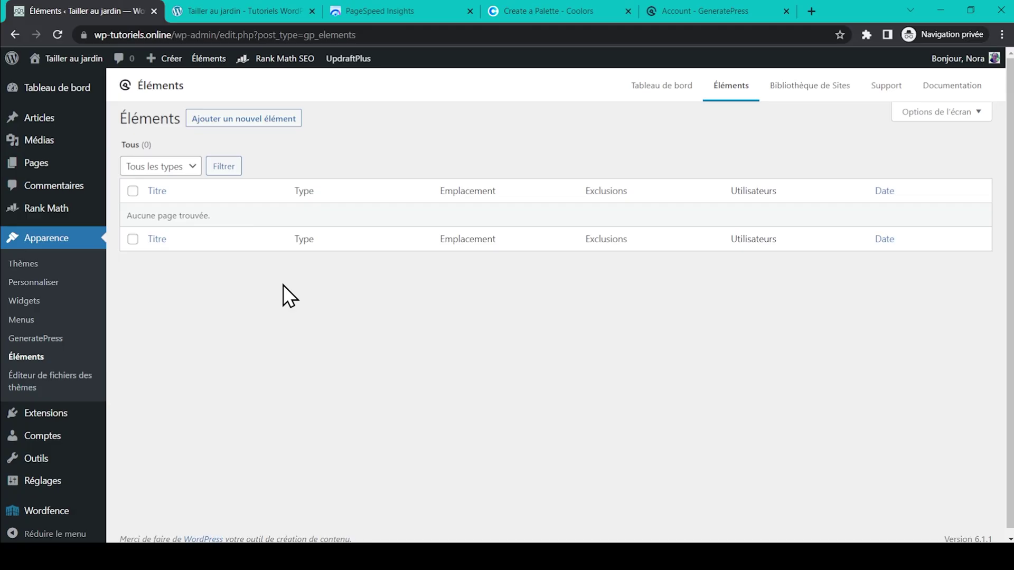
click(255, 119)
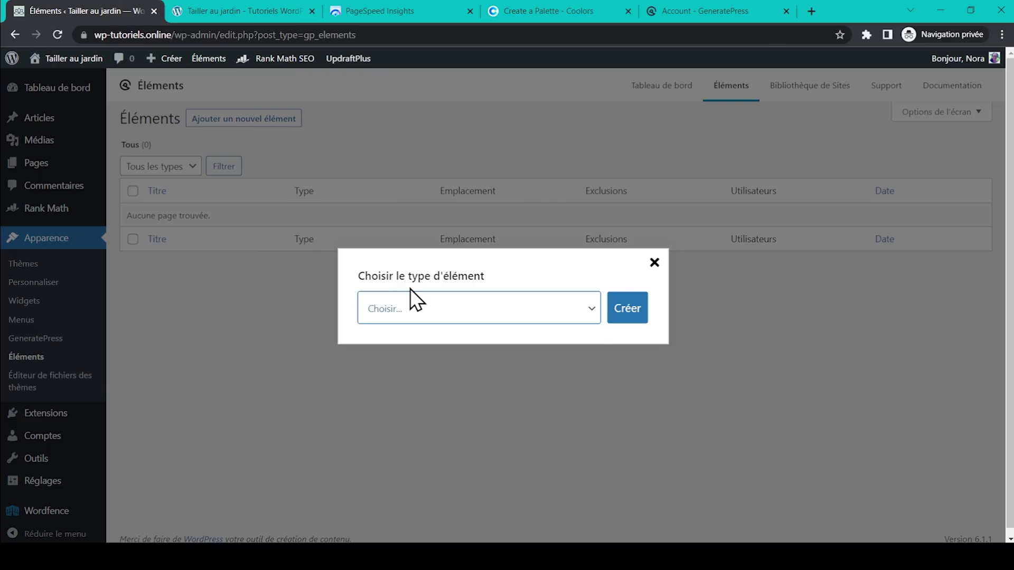
click(469, 296)
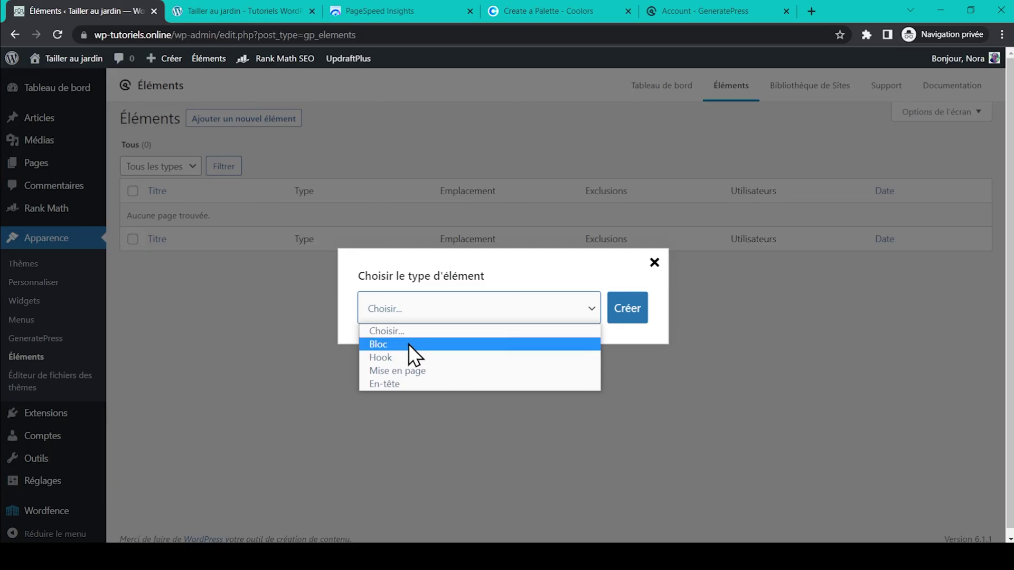
click(466, 344)
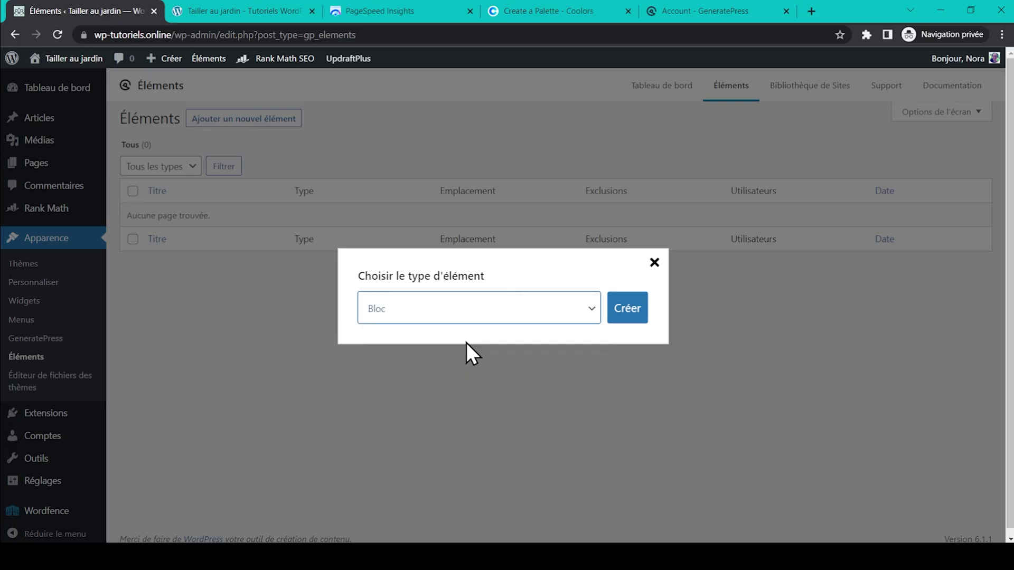
click(628, 317)
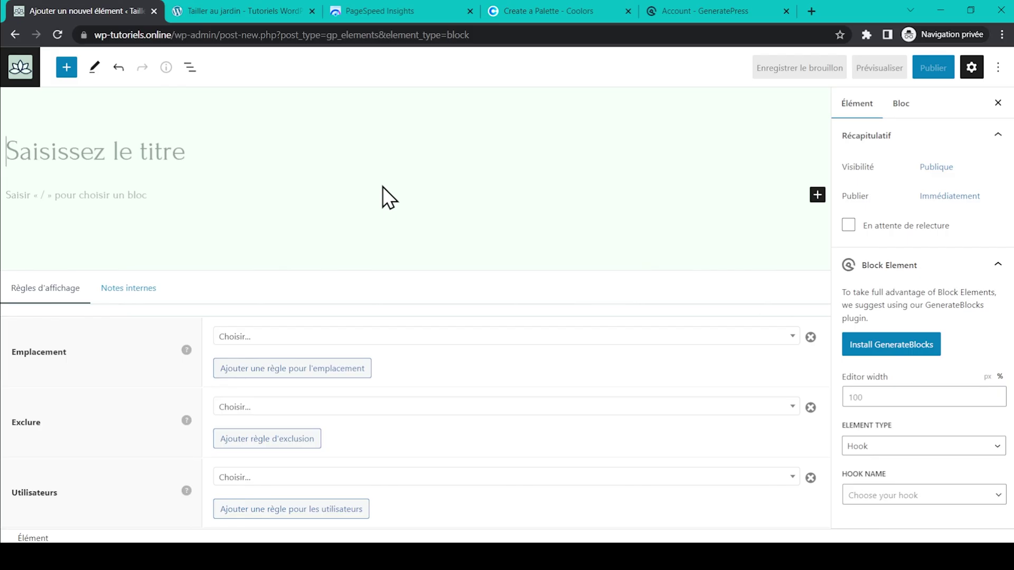
Step: Set the block's element type to Entête du site and its display location to Article with All Articles
click(924, 446)
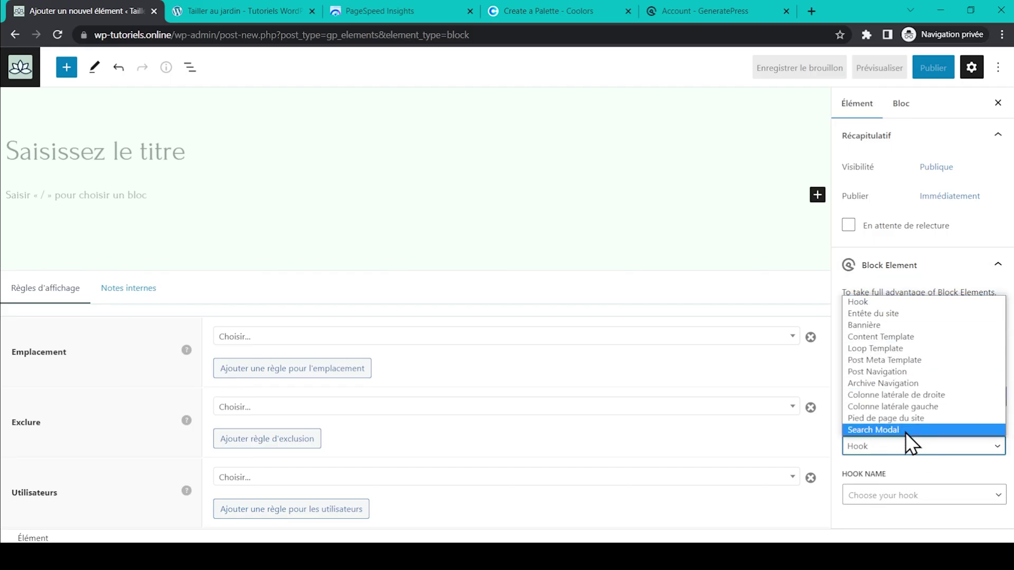
click(905, 316)
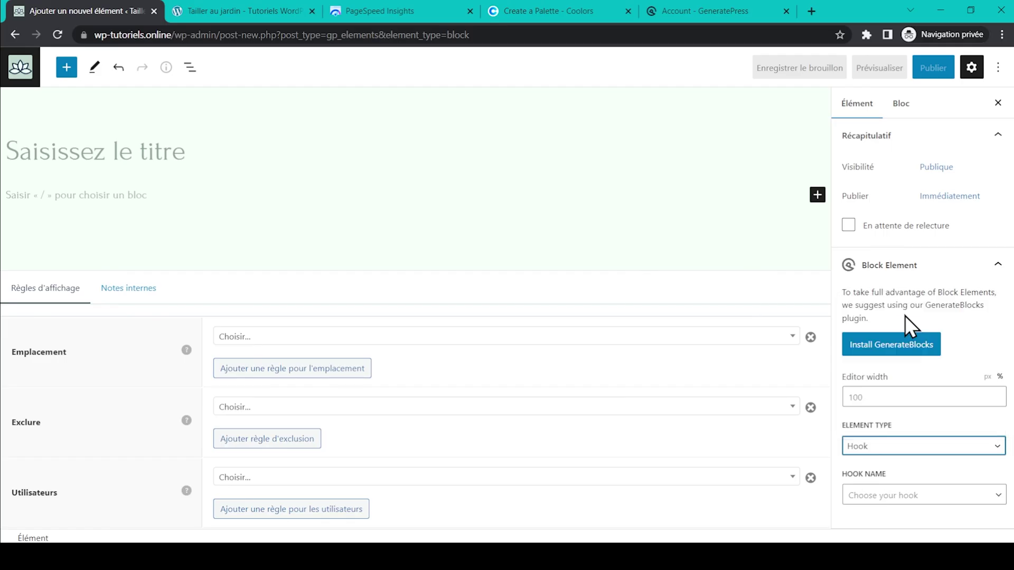
click(312, 349)
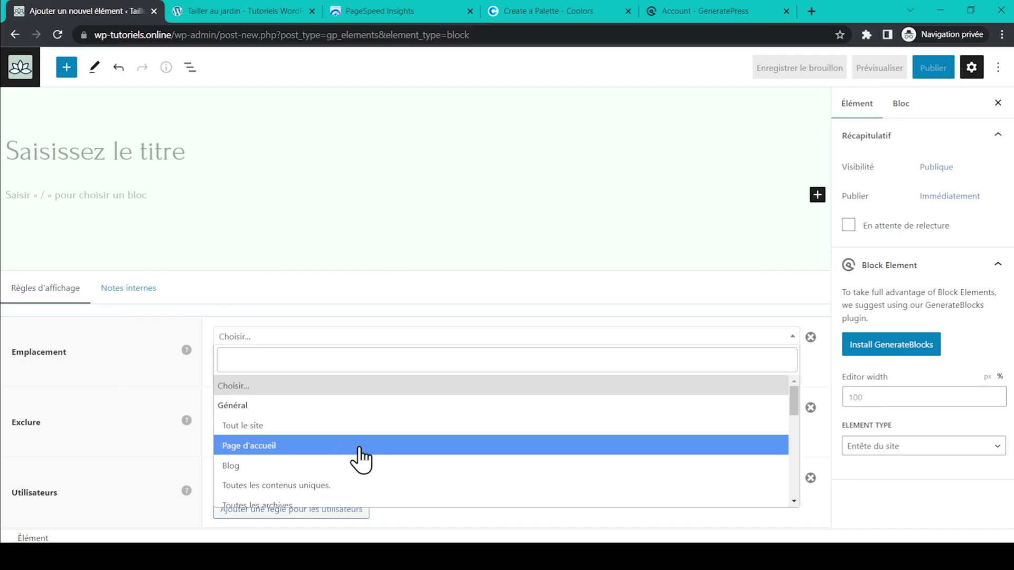
scroll(361, 458, down, 5)
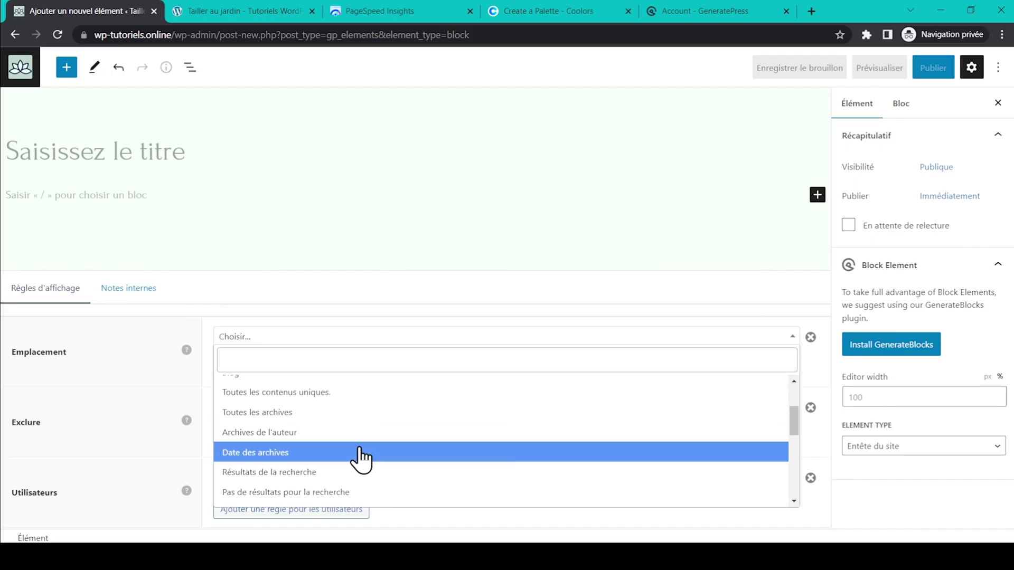
scroll(361, 458, down, 3)
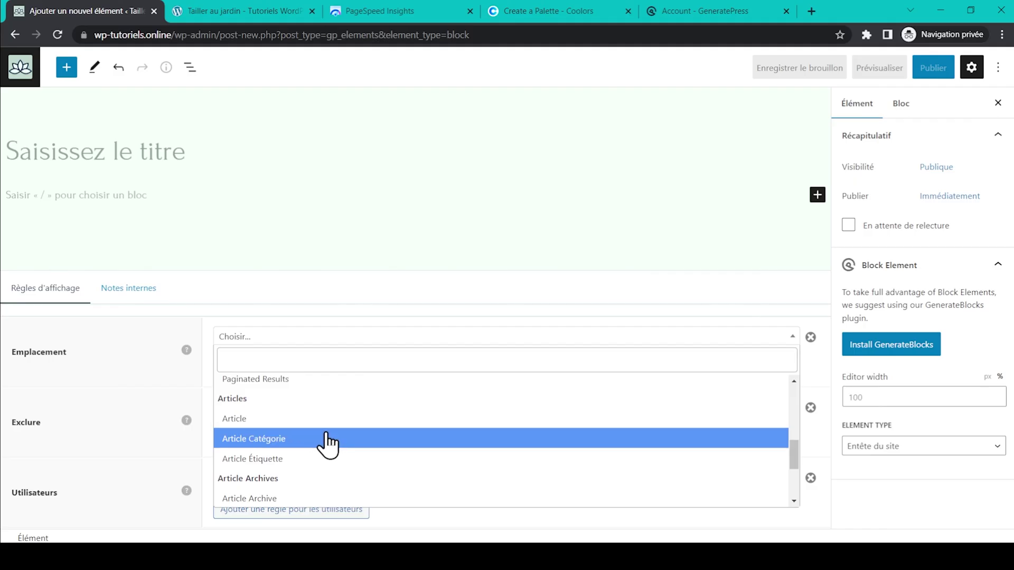
scroll(327, 443, down, 2)
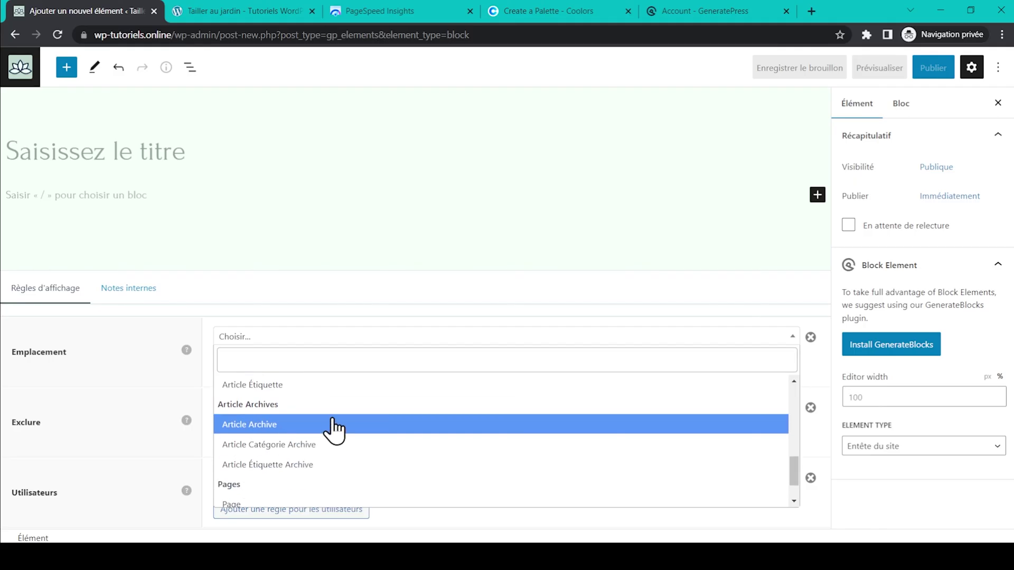
scroll(330, 438, down, 1)
scroll(333, 427, up, 3)
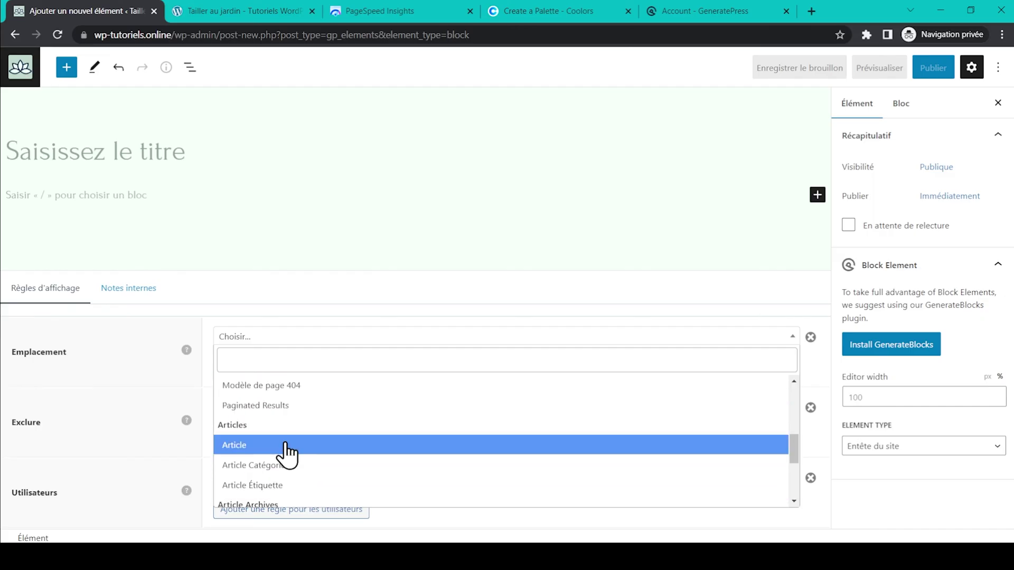
click(253, 446)
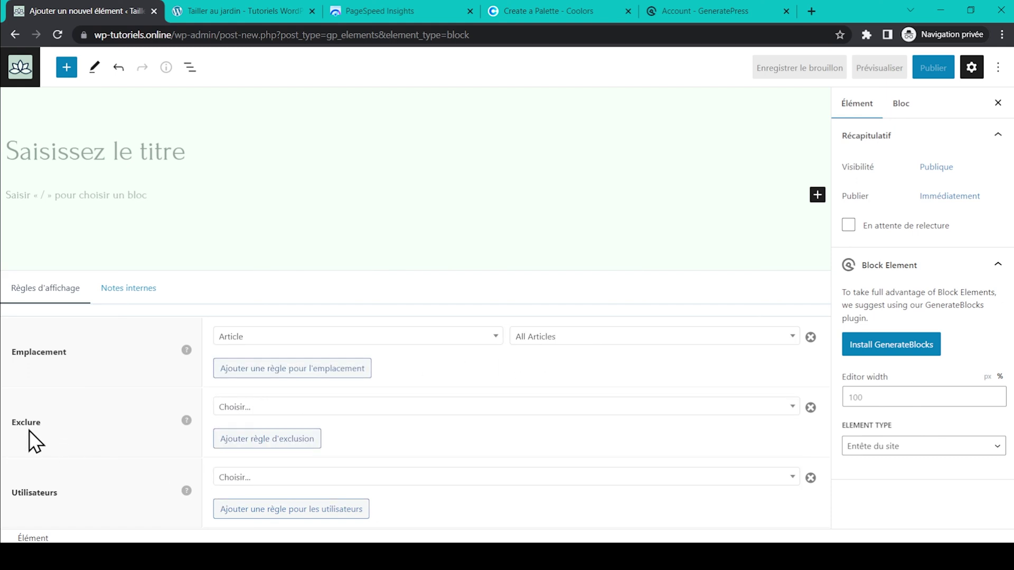
Step: Exclude the article "Comment se débarrasser des branches coupées : 6 astuces faciles" from the block element's display rules
click(292, 412)
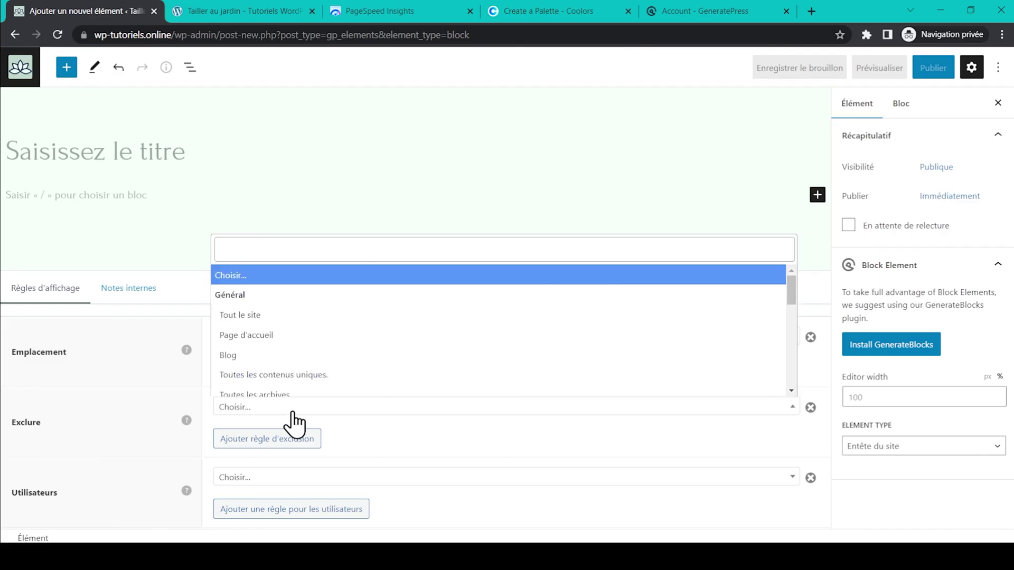
scroll(338, 335, down, 5)
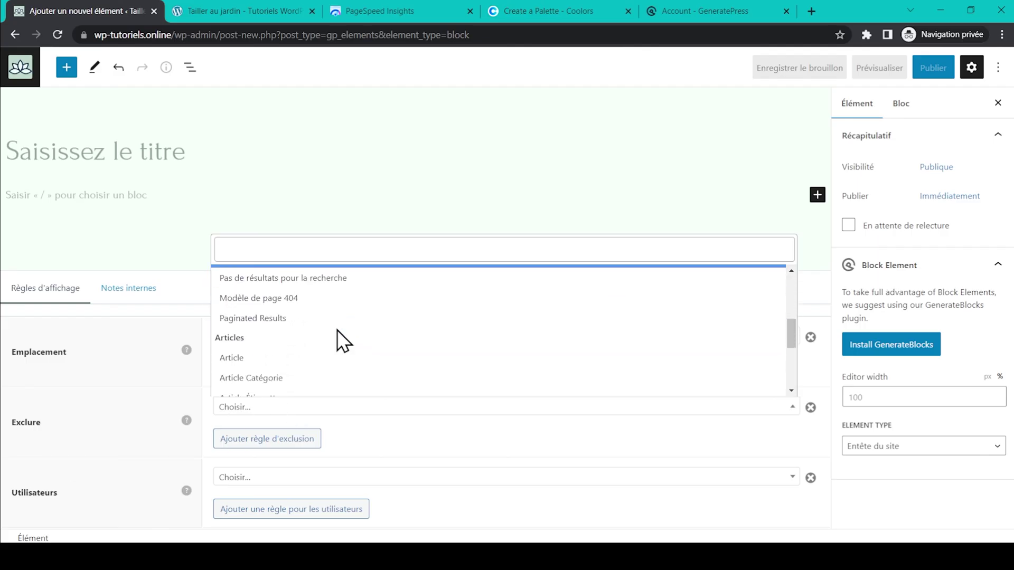
click(313, 327)
click(591, 411)
click(596, 476)
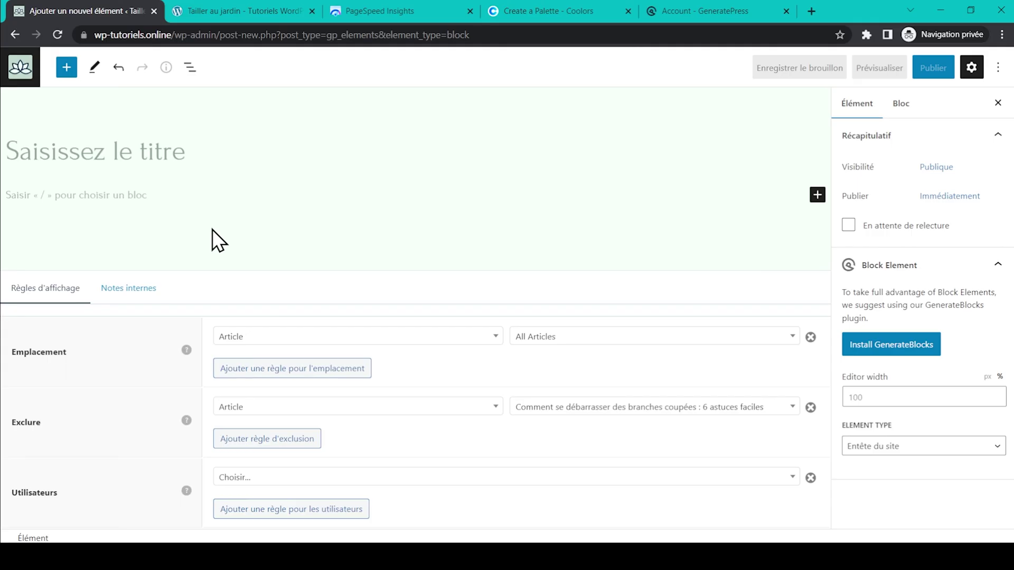
Step: Examine the general options and roles available for the block element's Utilisateurs rule without choosing one
click(320, 477)
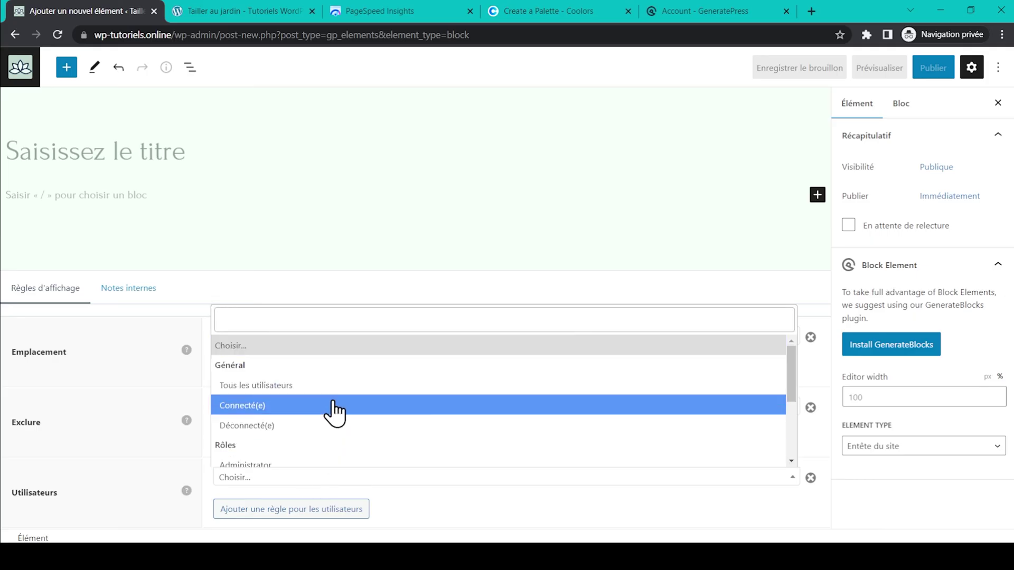
scroll(334, 428, down, 3)
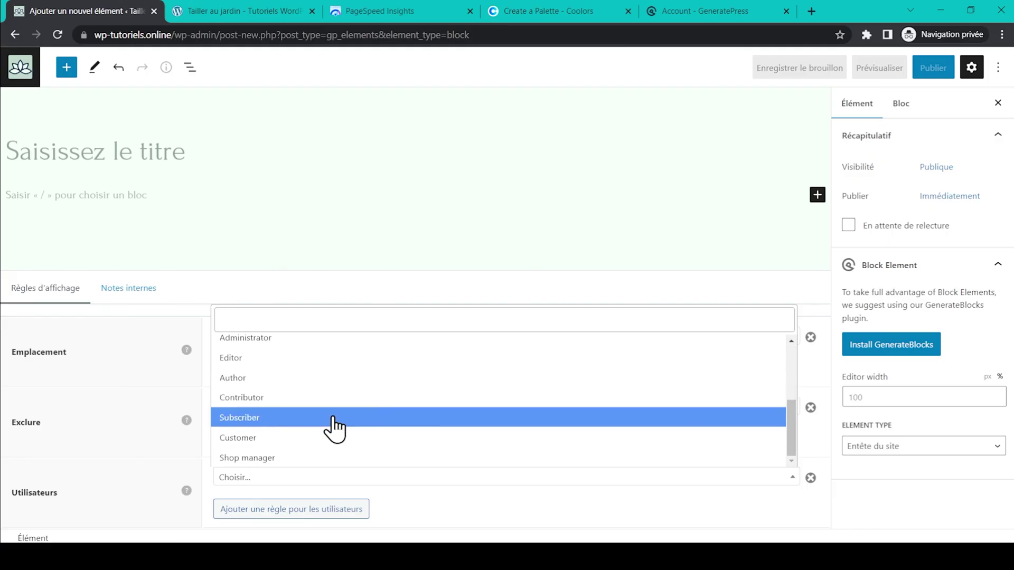
scroll(333, 418, up, 3)
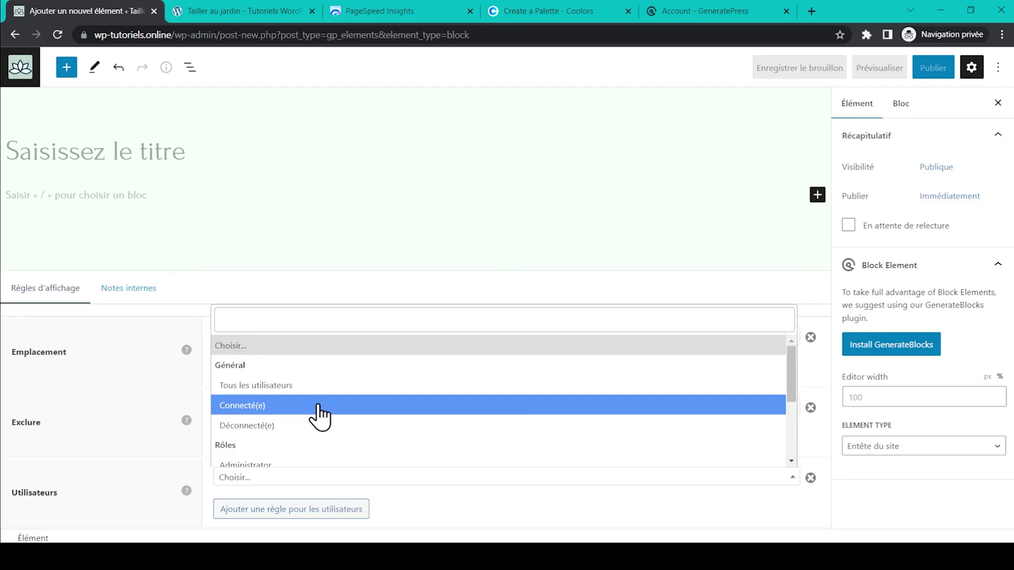
click(444, 499)
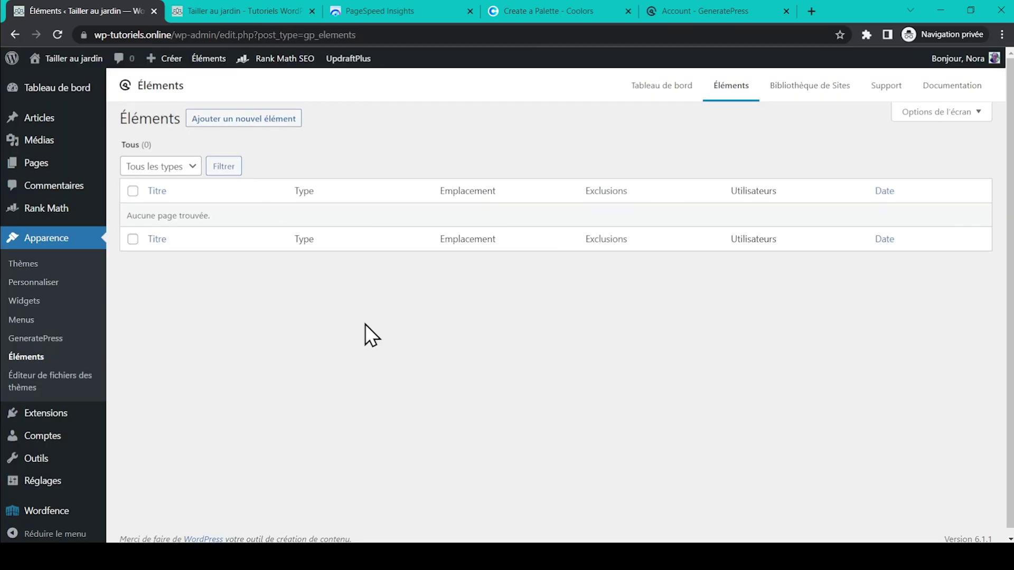
Step: Create a new GeneratePress element of type Mise en page
click(278, 123)
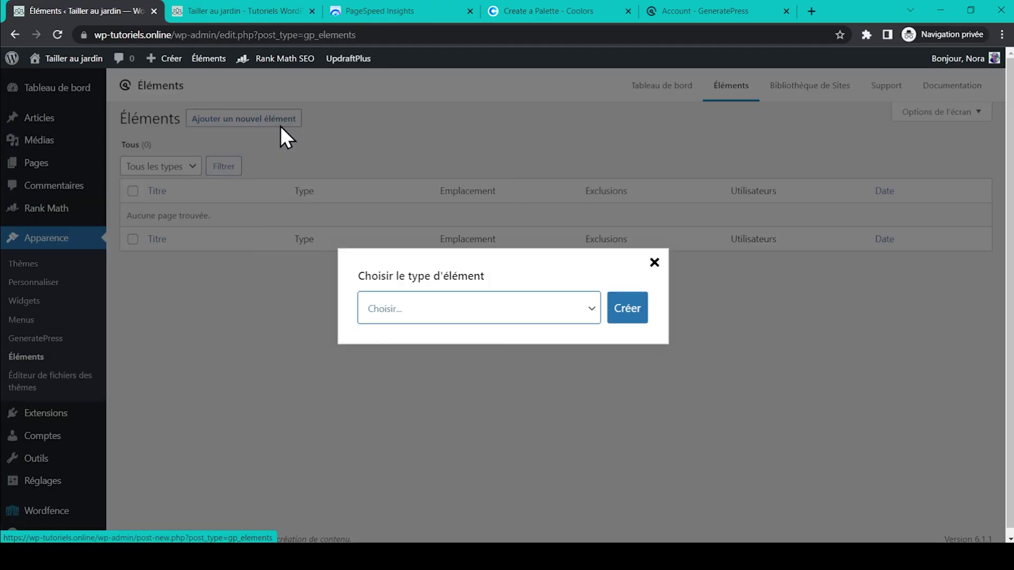
click(428, 309)
click(429, 372)
click(628, 312)
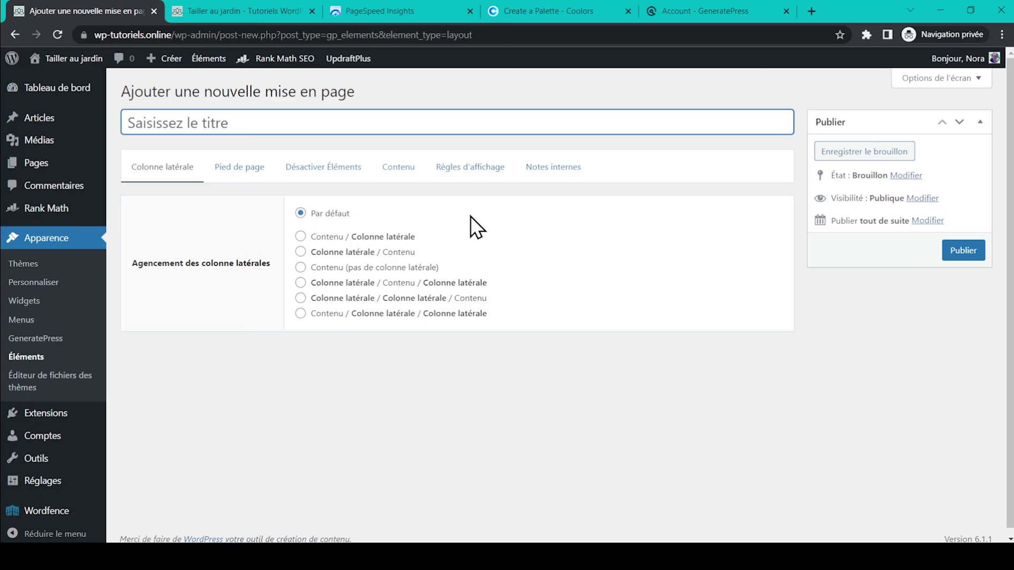
Step: Examine the layout element's Pied de page, Désactiver Éléments and Contenu settings, including the content area and width options
click(257, 175)
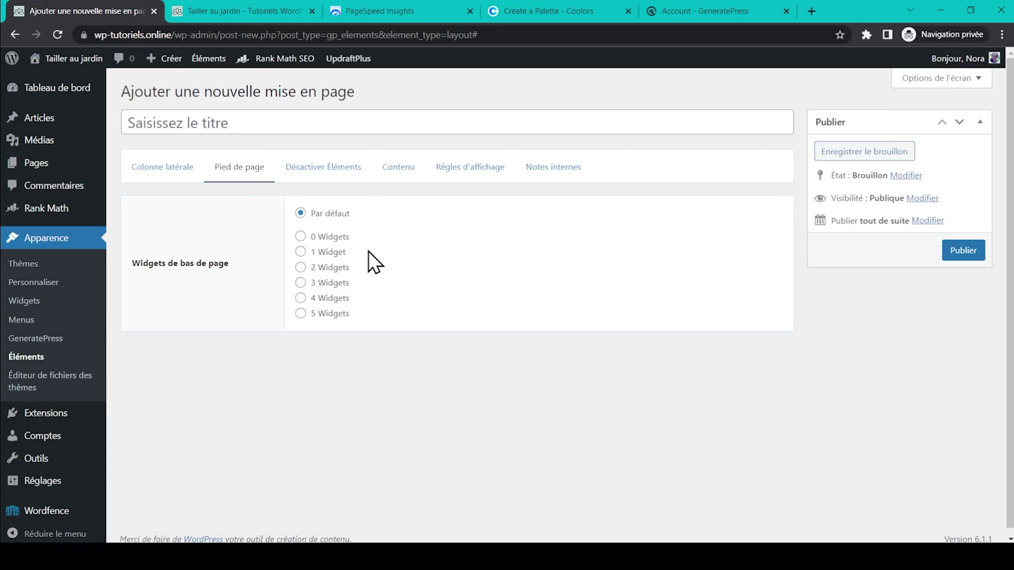
click(331, 172)
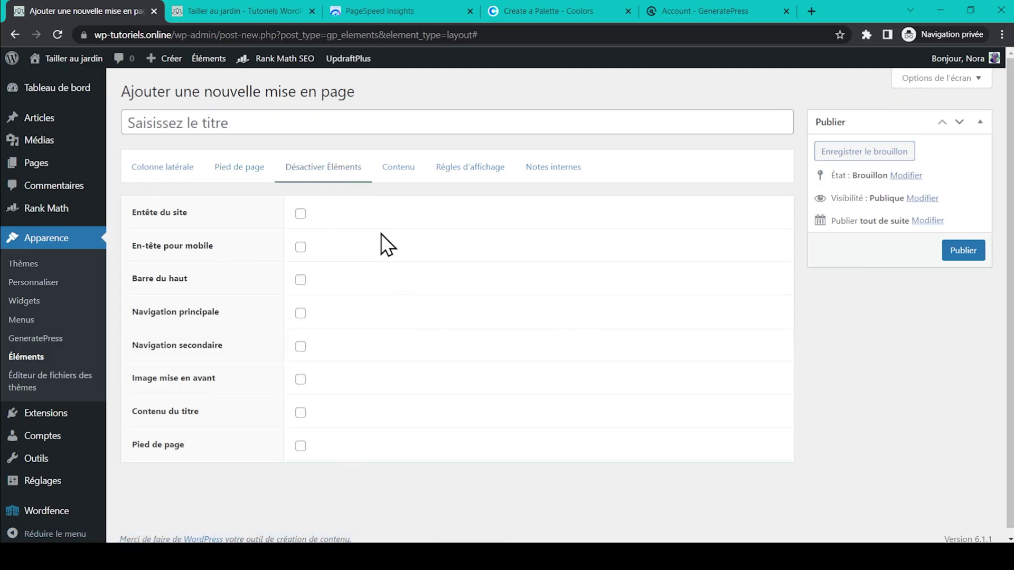
click(396, 170)
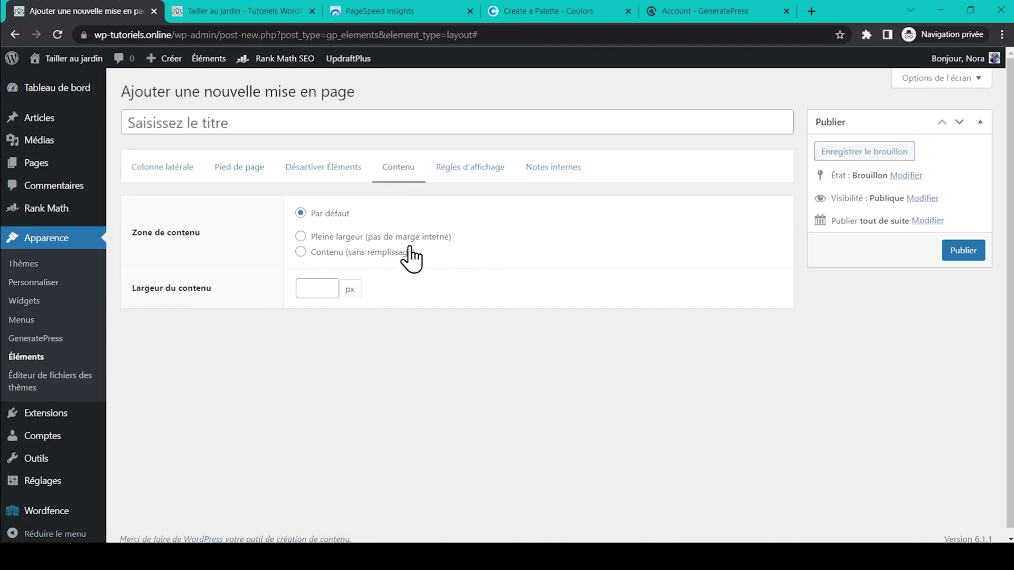
click(300, 237)
click(300, 254)
click(297, 283)
Step: Try Article and Article Catégorie as the layout element's display location and look at the selectable categories
click(467, 167)
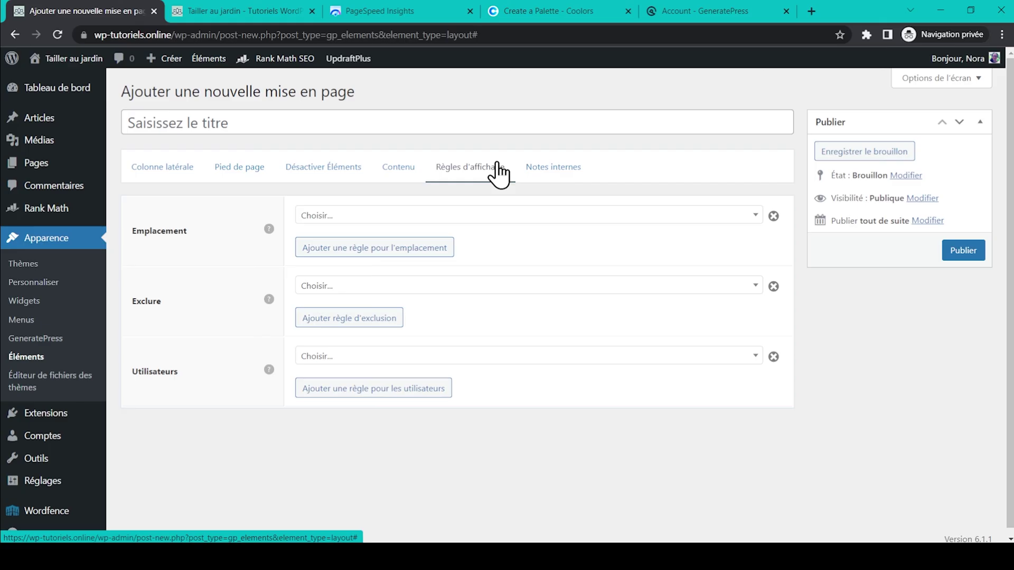
click(465, 213)
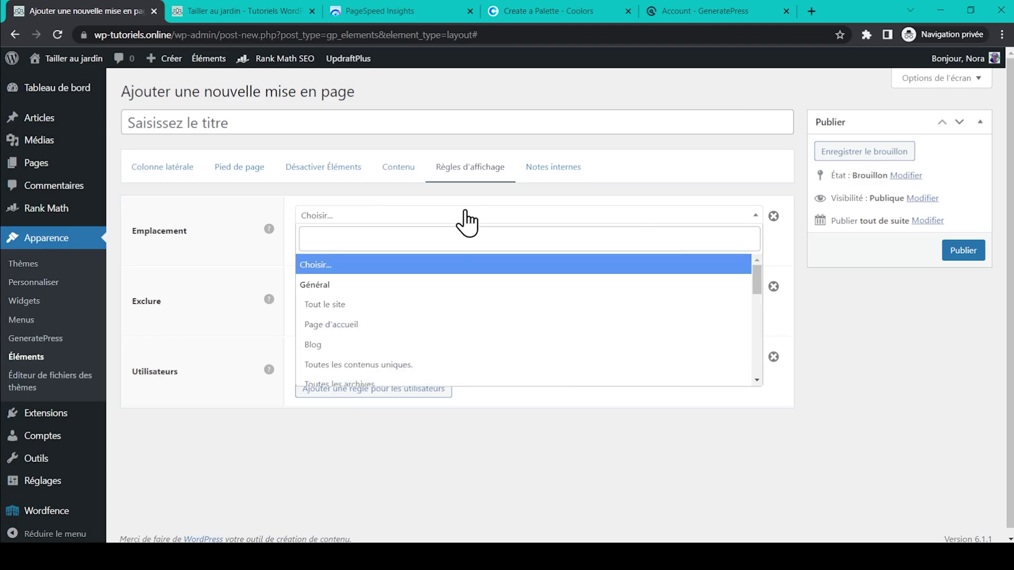
scroll(441, 294, down, 4)
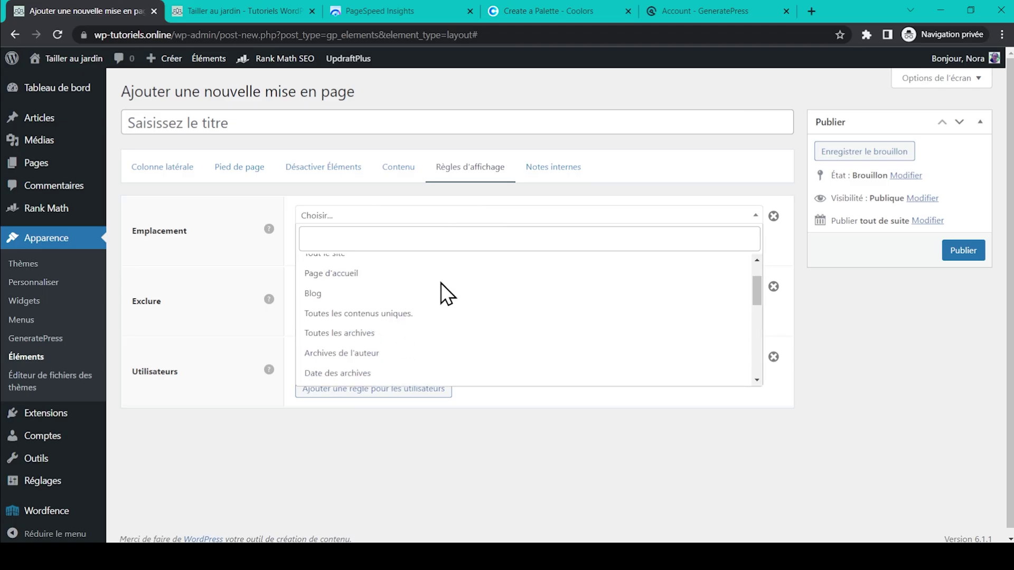
scroll(442, 293, down, 2)
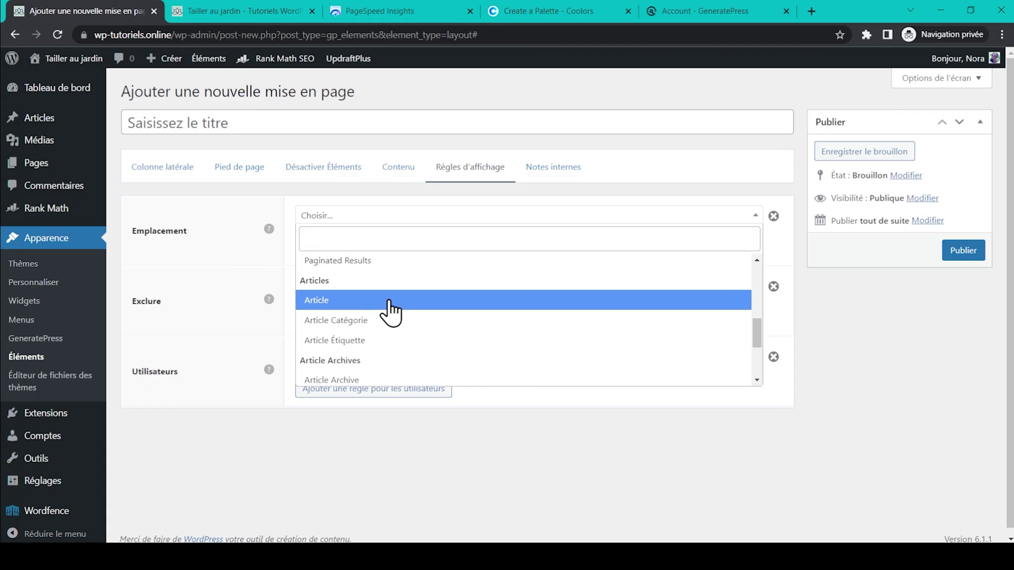
click(391, 300)
click(476, 217)
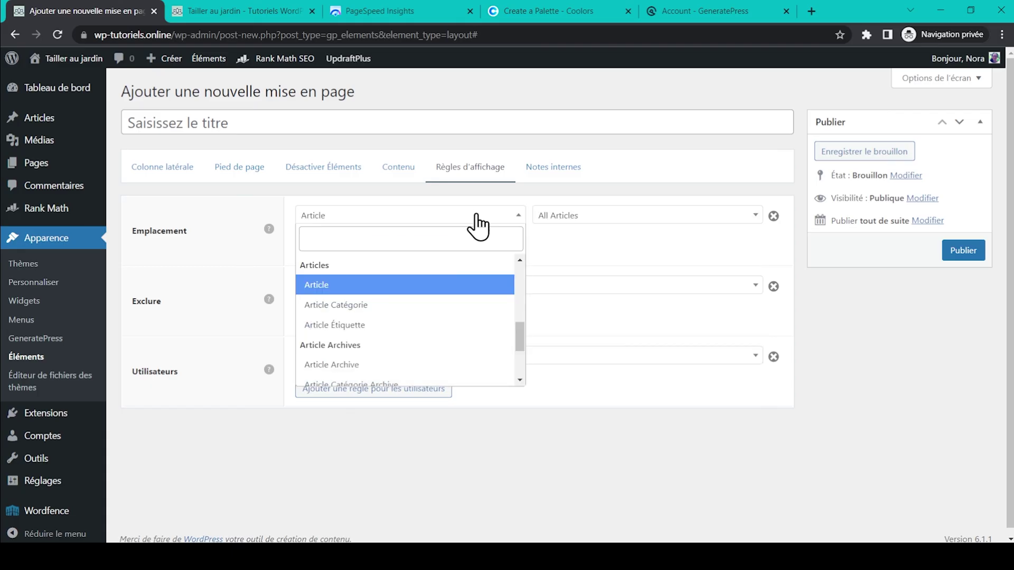
click(419, 306)
click(577, 221)
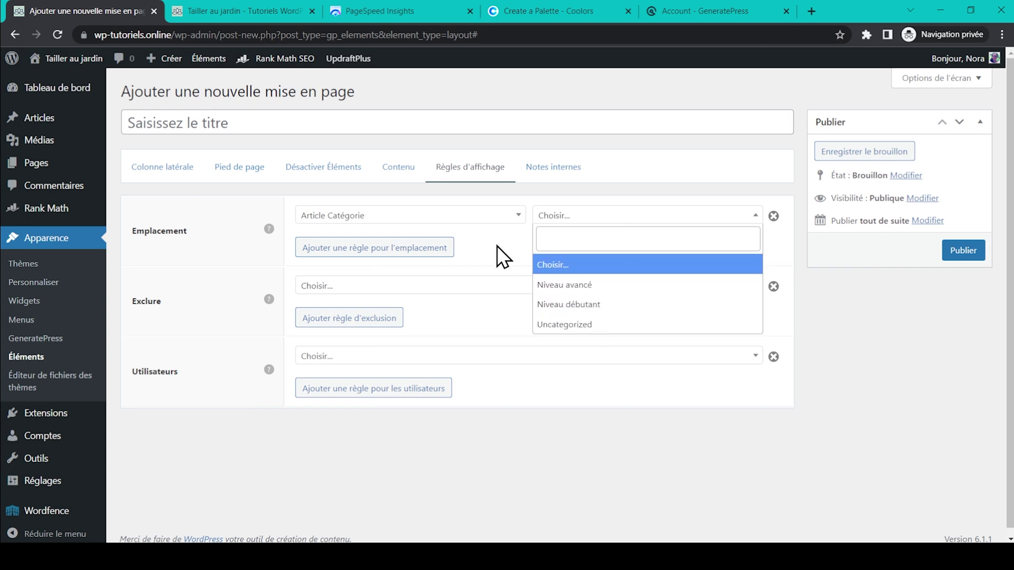
Step: Set the layout's display location to Article Catégorie Archive with All Catégories, and open its Notes internes
click(485, 215)
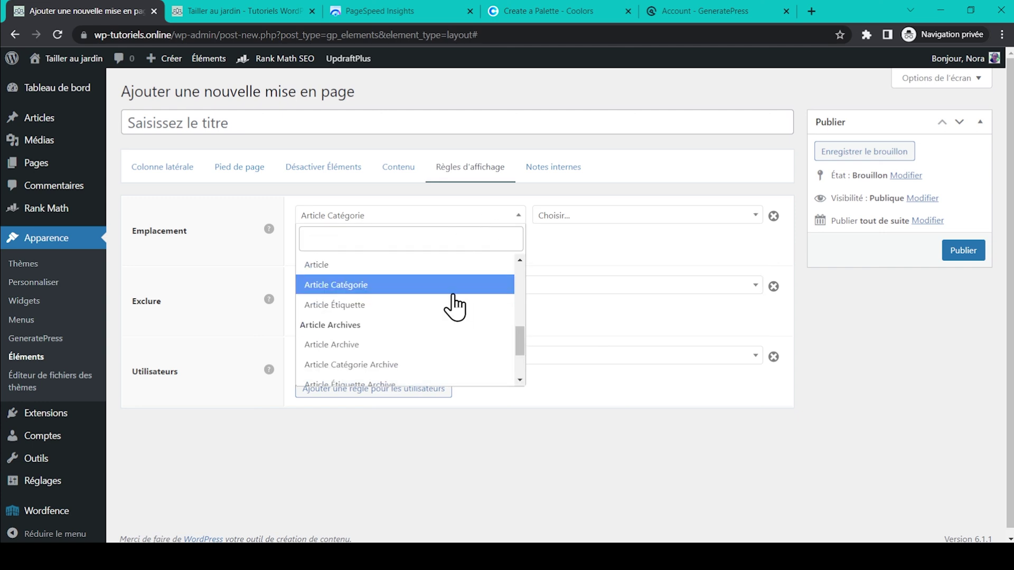
scroll(454, 306, down, 1)
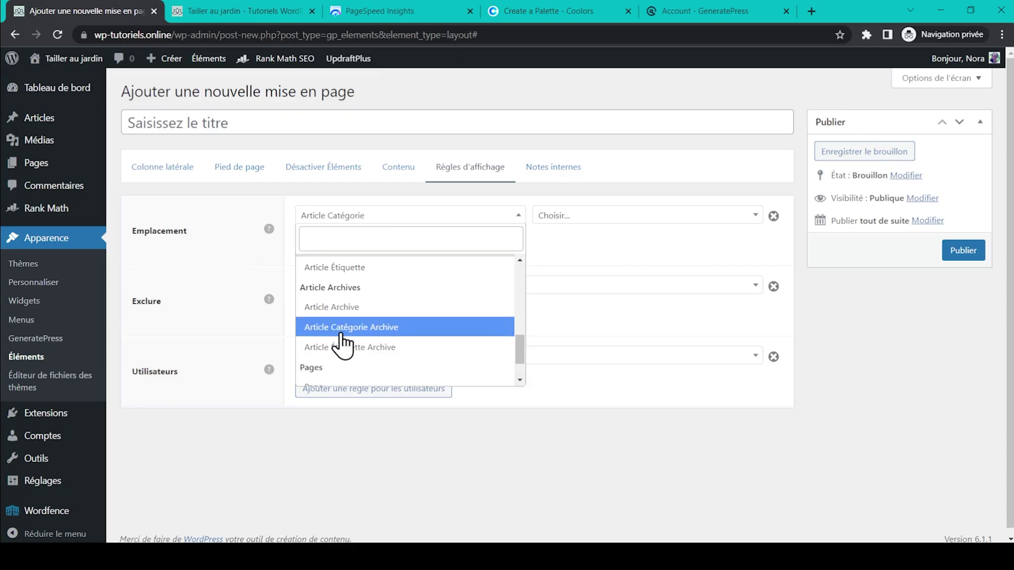
click(376, 330)
click(614, 218)
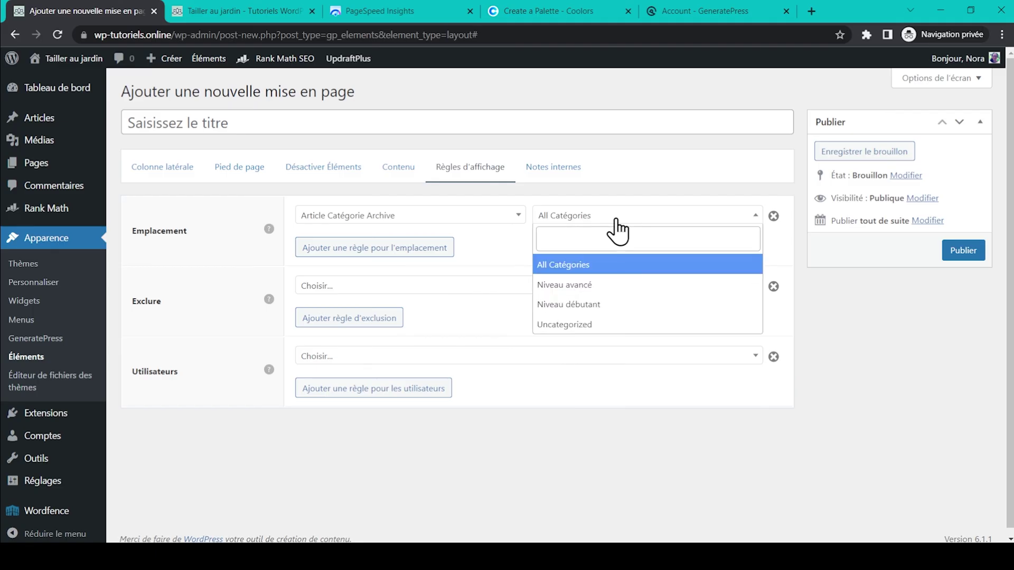
click(601, 264)
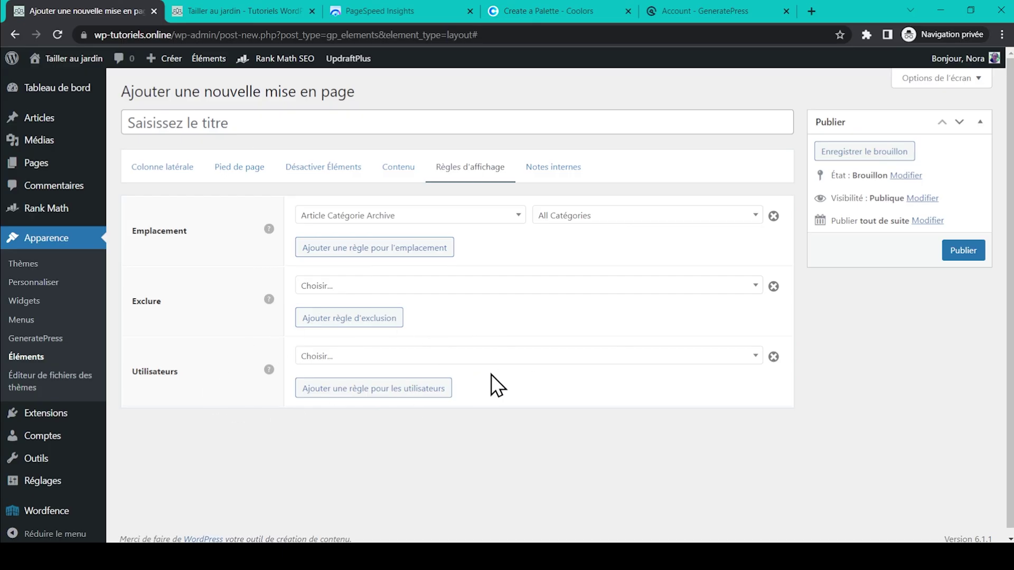
click(544, 169)
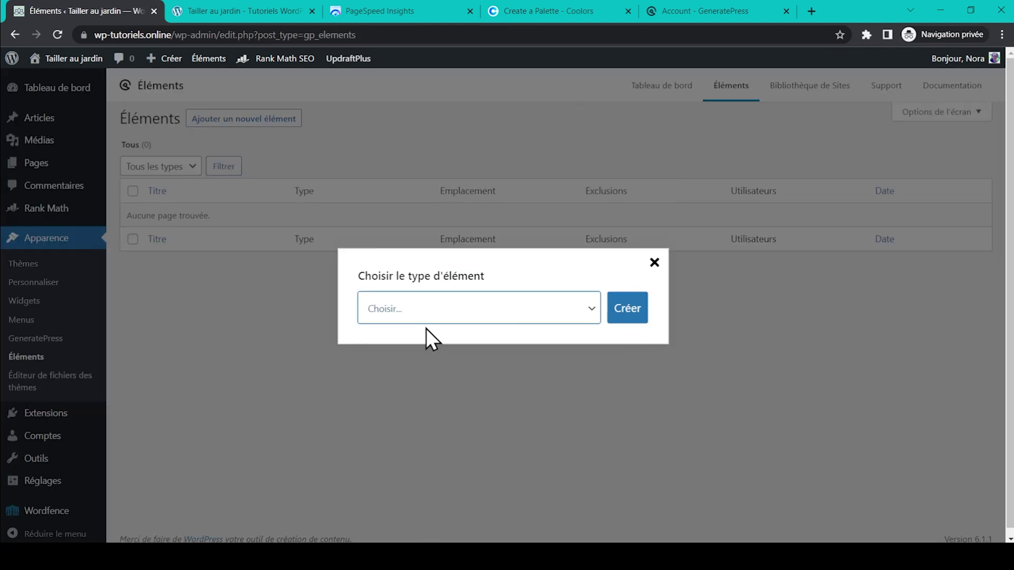
Step: Create a new element of type Hook, review its settings and open its display rules
click(436, 311)
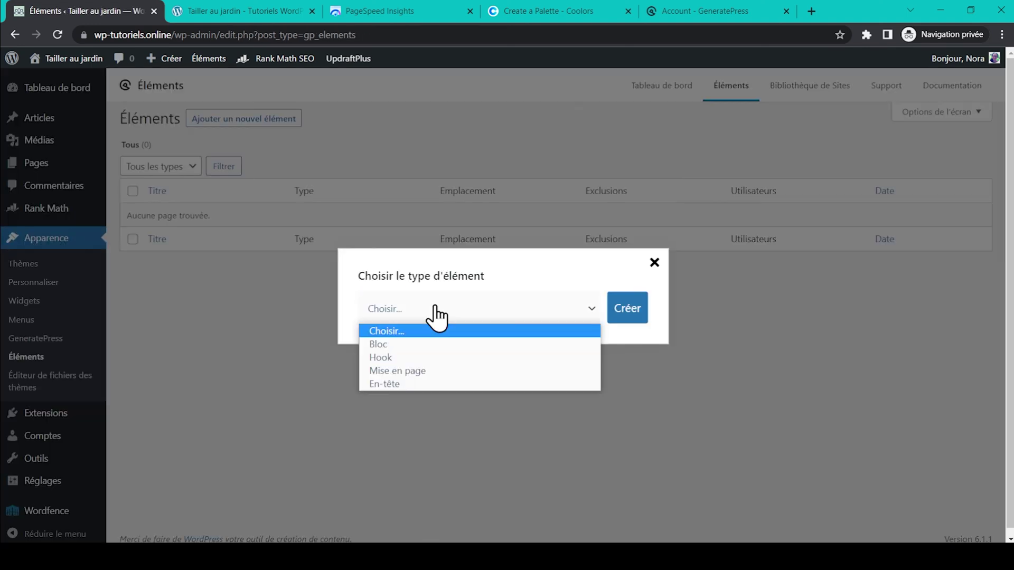
click(407, 354)
click(628, 314)
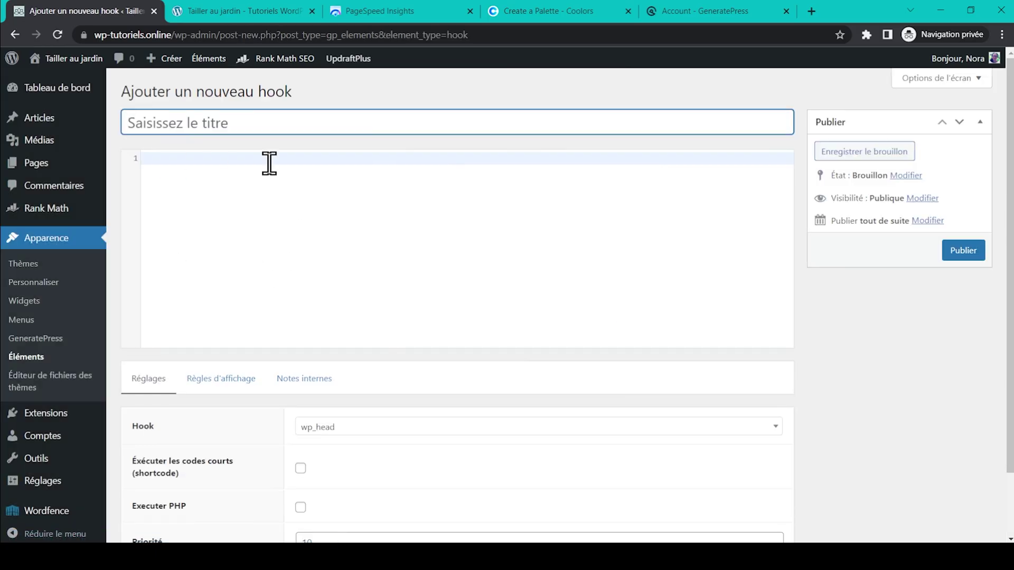
scroll(270, 165, down, 2)
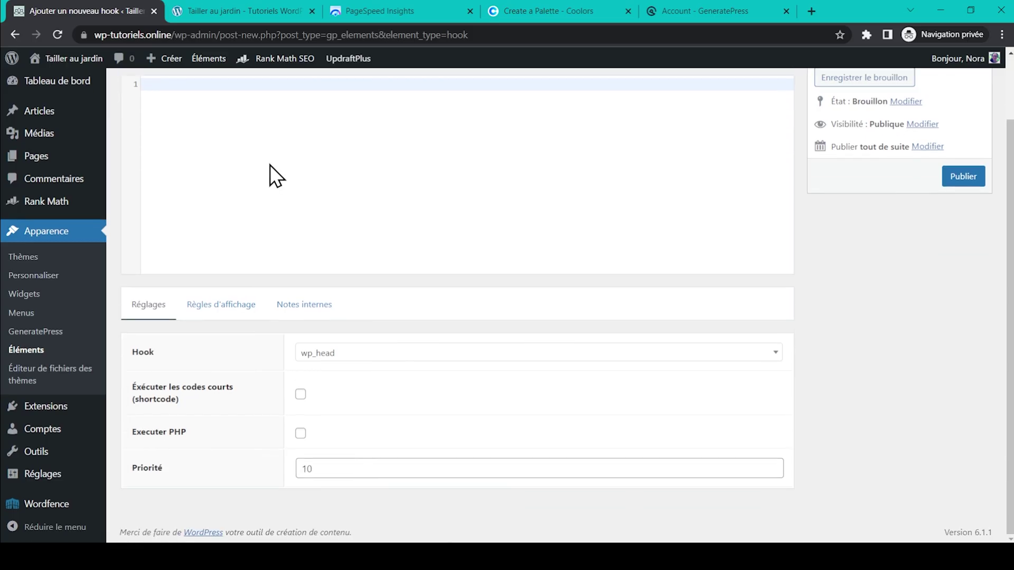
click(243, 307)
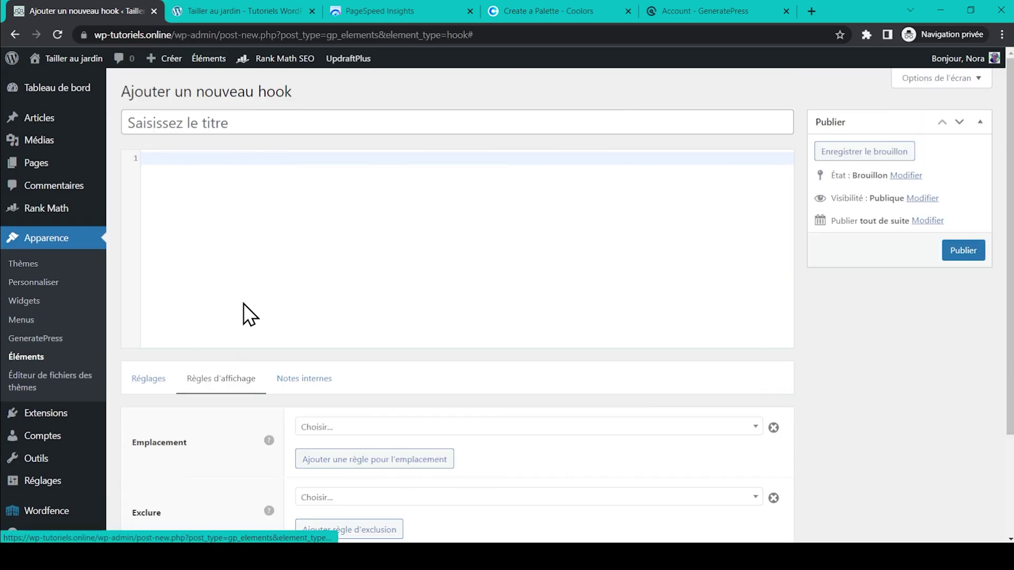
Step: Examine the hook element's display rules and its Réglages, including the available Hook locations
scroll(243, 303, down, 3)
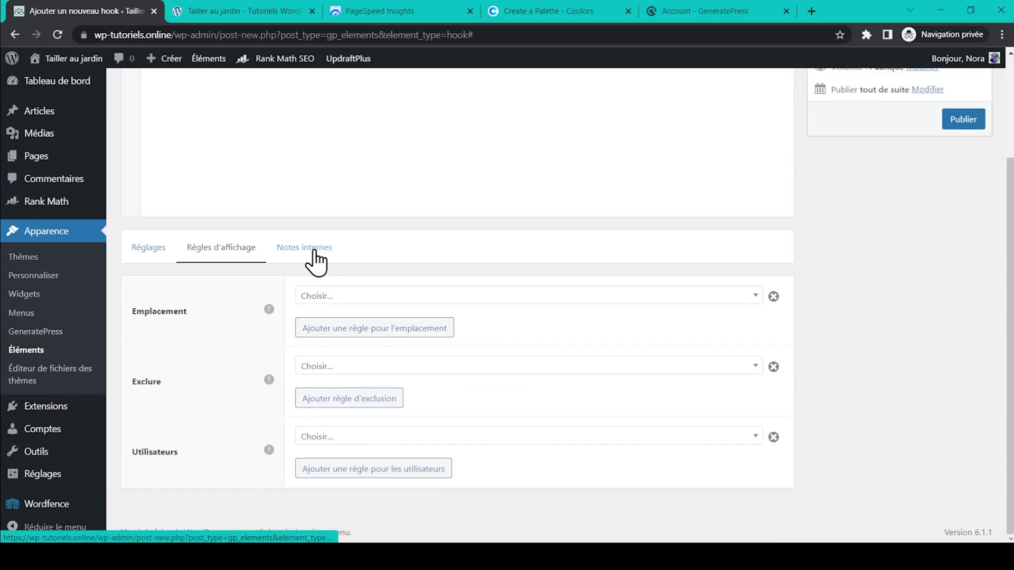
click(156, 251)
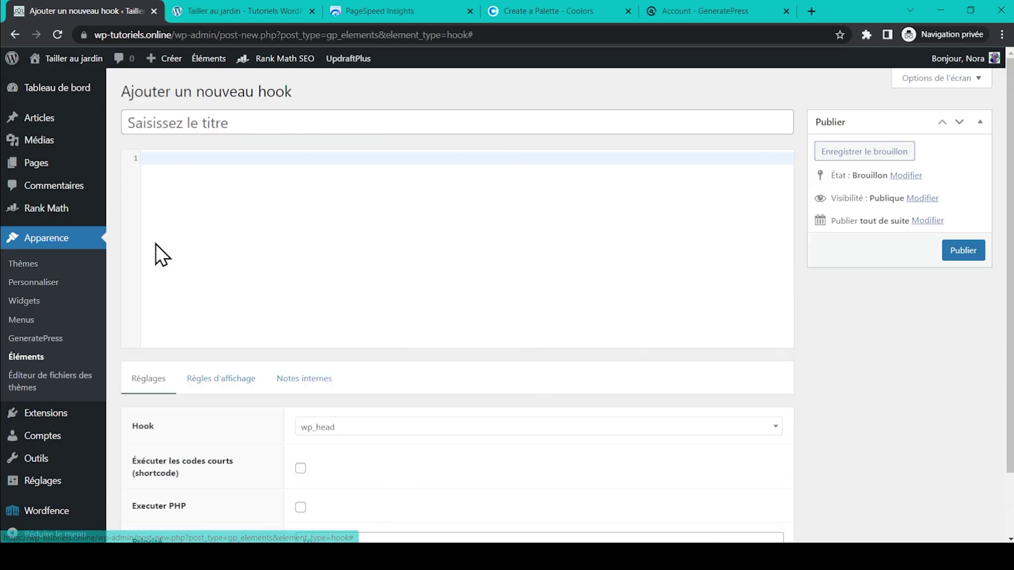
scroll(264, 230, down, 2)
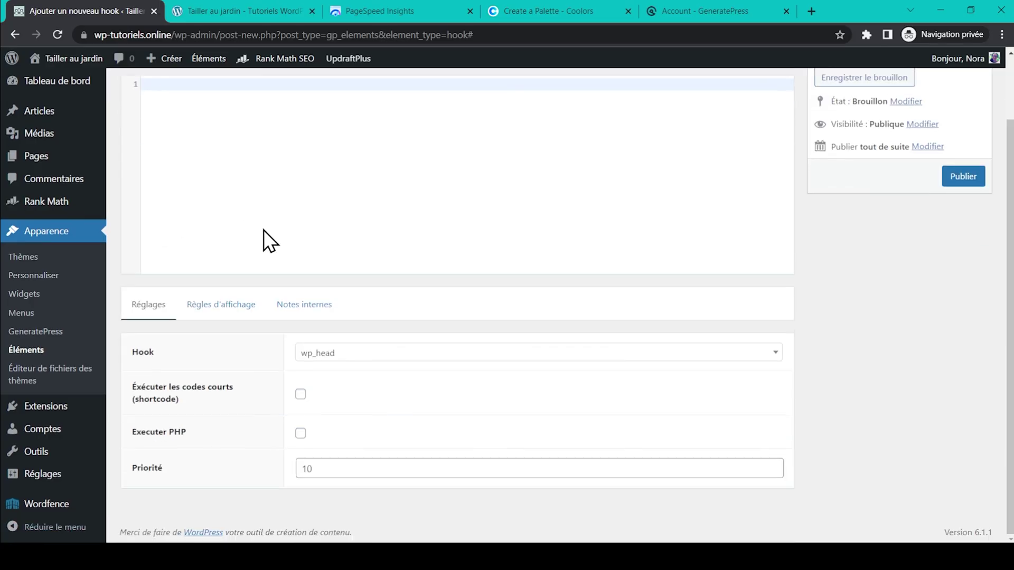
click(365, 354)
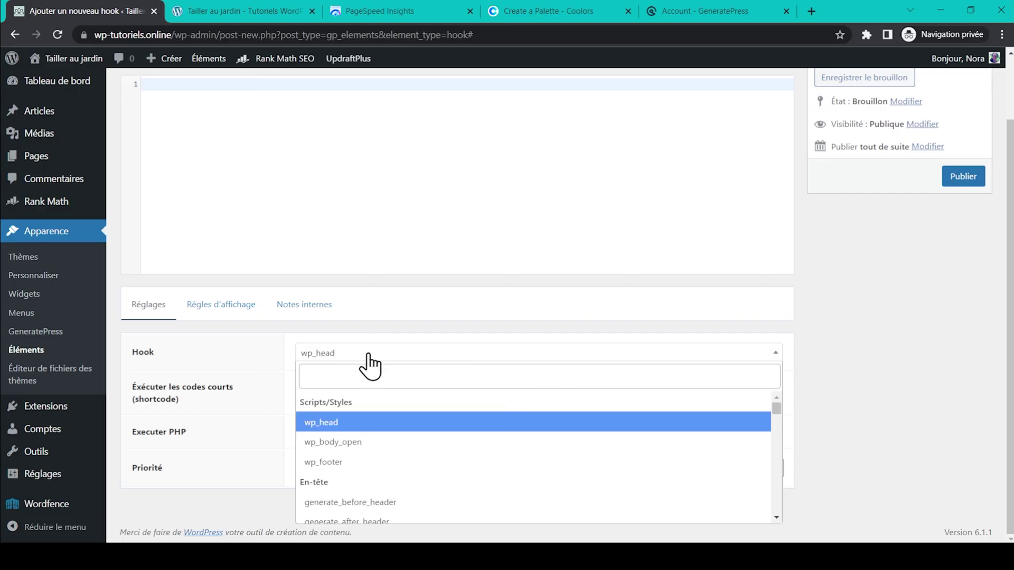
scroll(461, 442, down, 3)
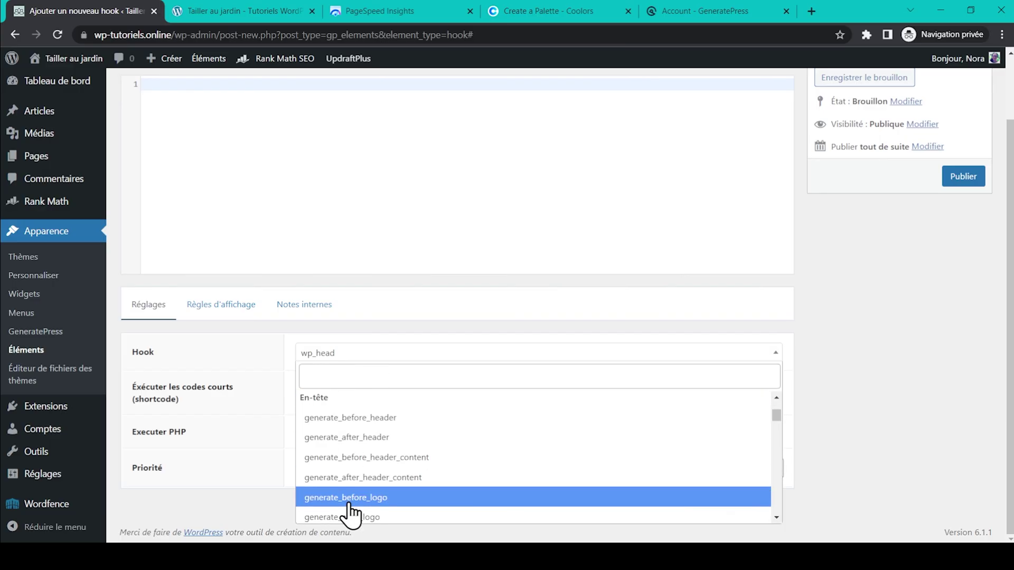
scroll(349, 512, down, 5)
click(252, 410)
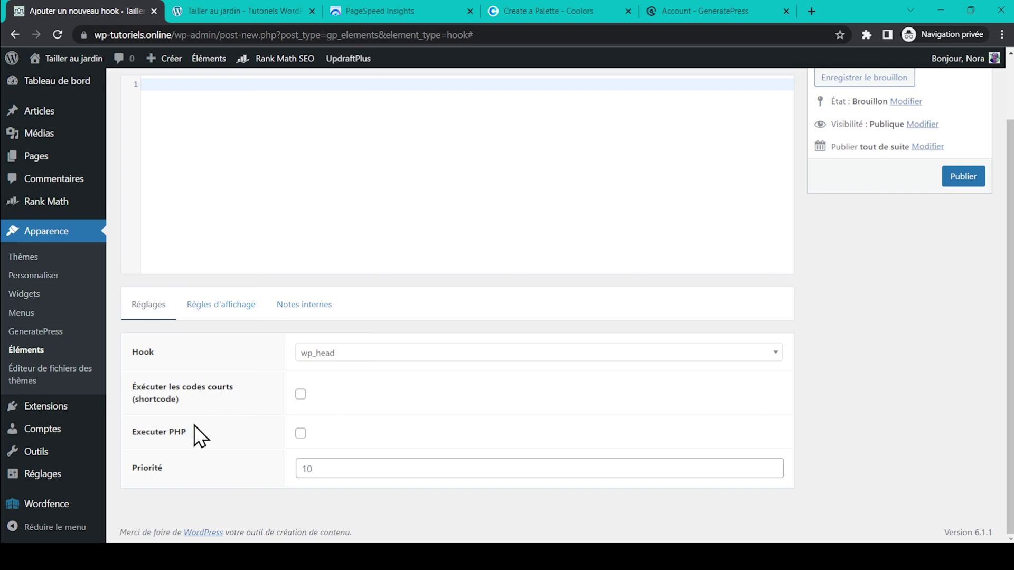
scroll(362, 437, up, 2)
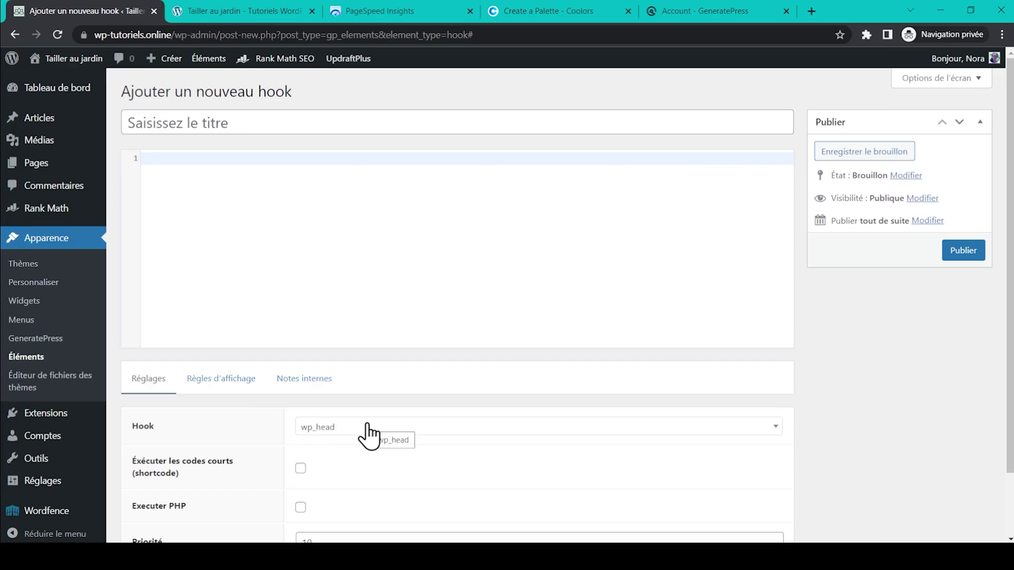
Step: Leave the hook editor and start a new element of type En-tête
click(69, 353)
click(460, 320)
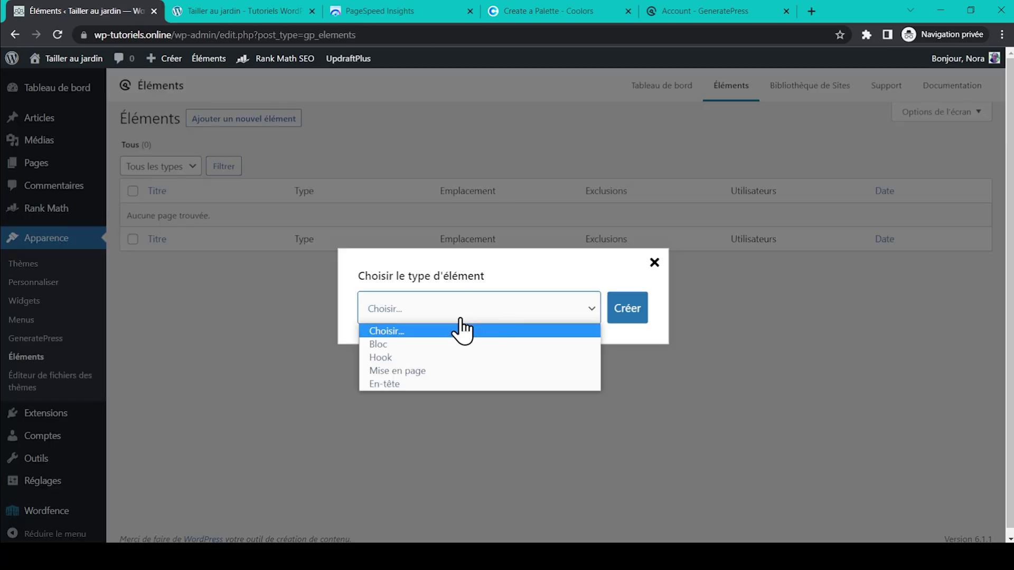
click(401, 384)
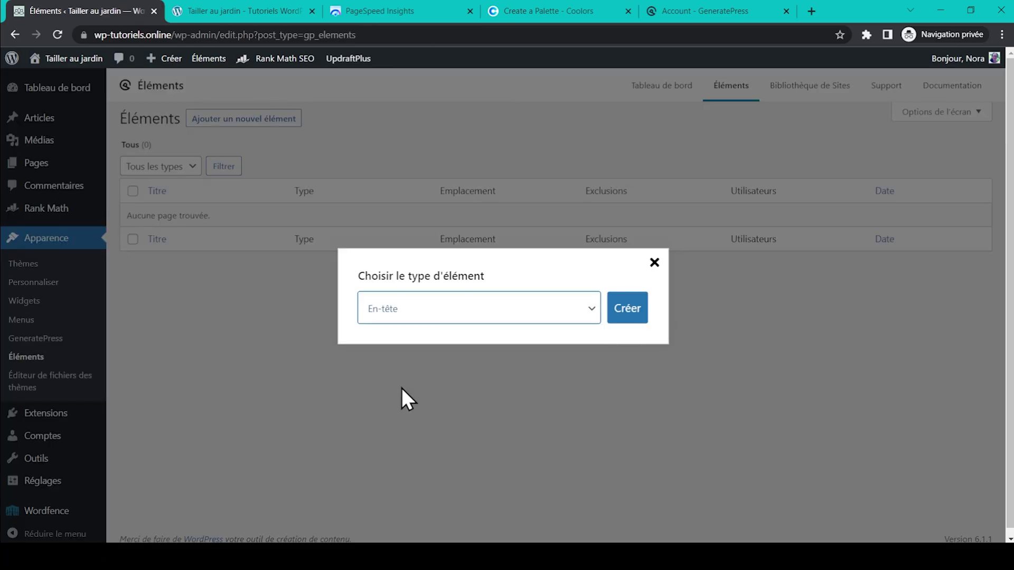
click(627, 307)
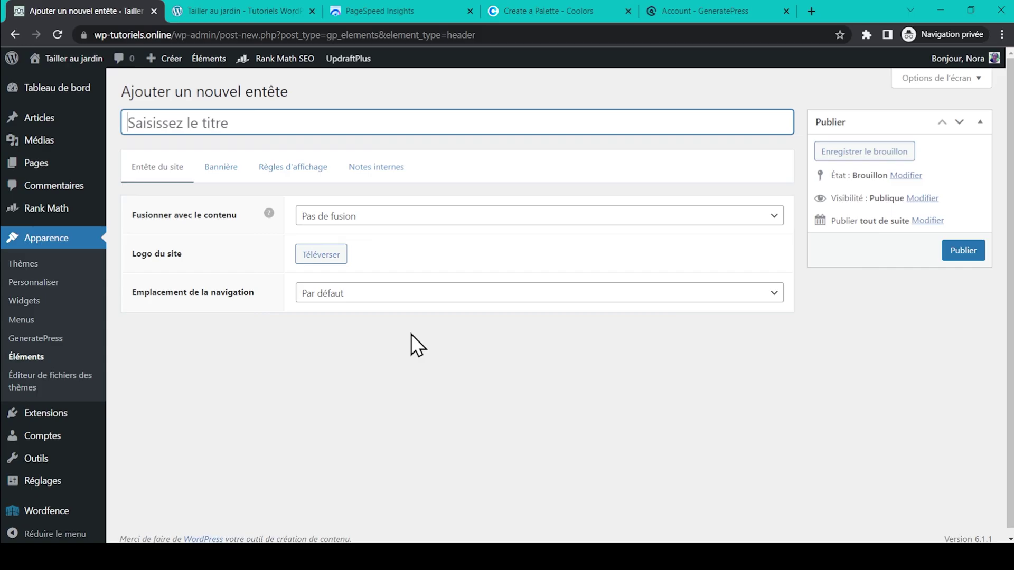
Step: Examine the header element's options for Fusionner avec le contenu and Emplacement de la navigation
click(340, 218)
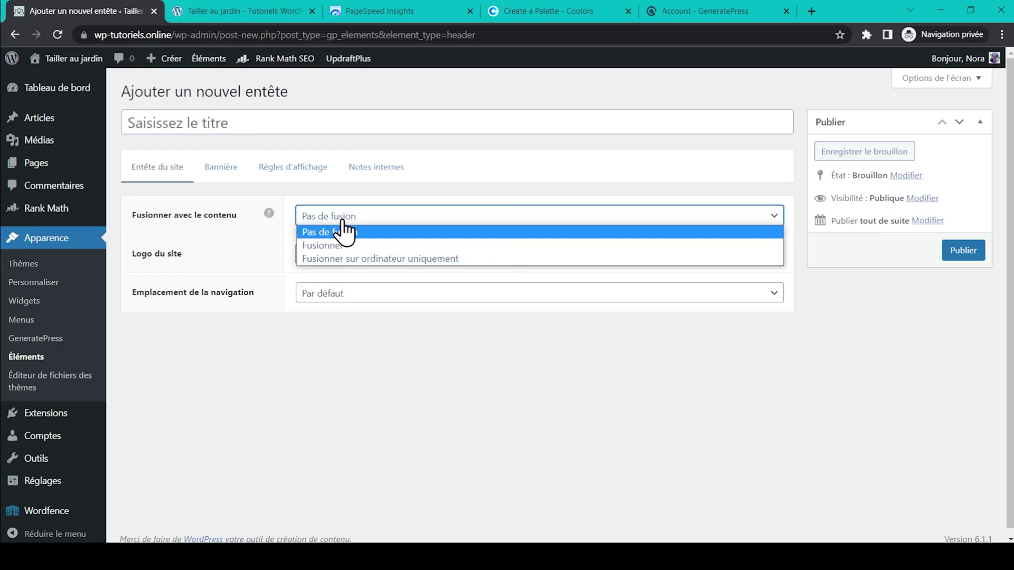
click(349, 231)
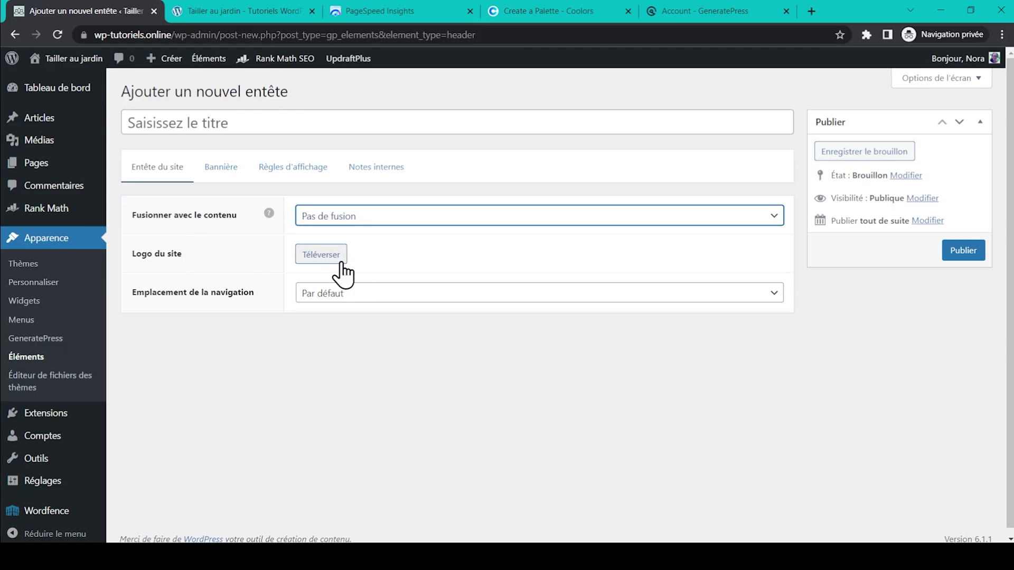
click(335, 296)
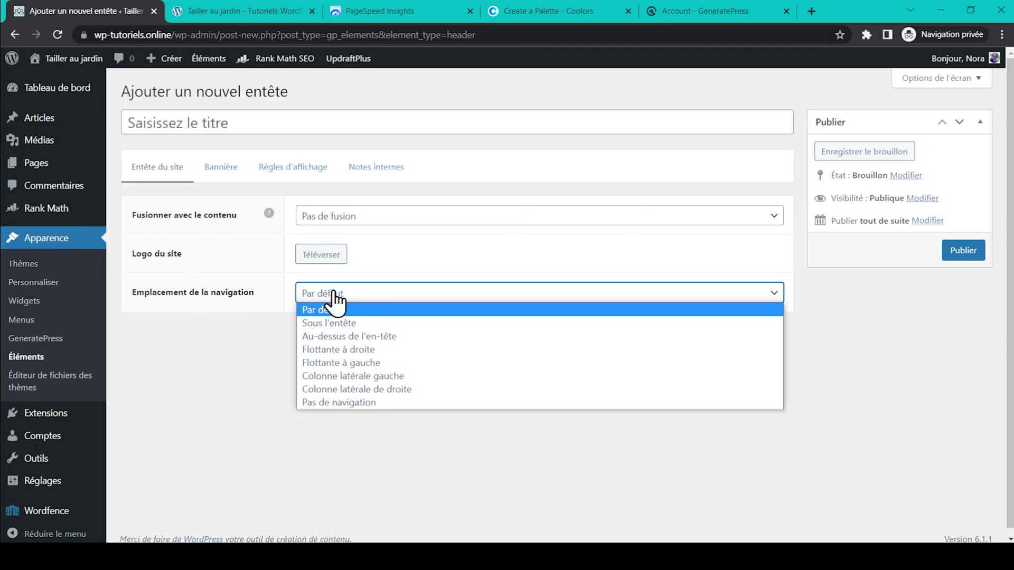
click(374, 305)
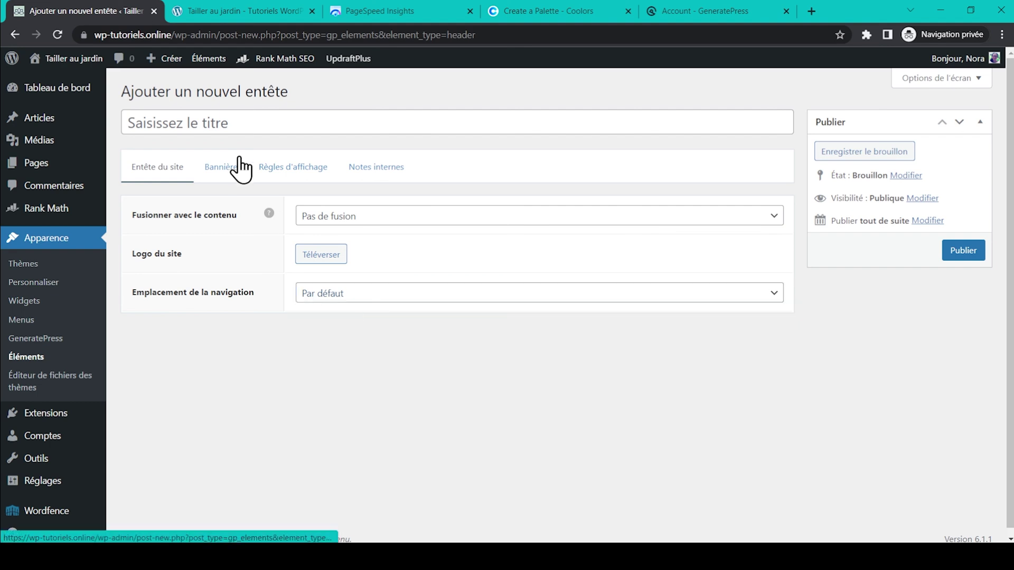
Step: Examine the header element's Bannière settings, from the container and spacing options through to the colours
click(237, 166)
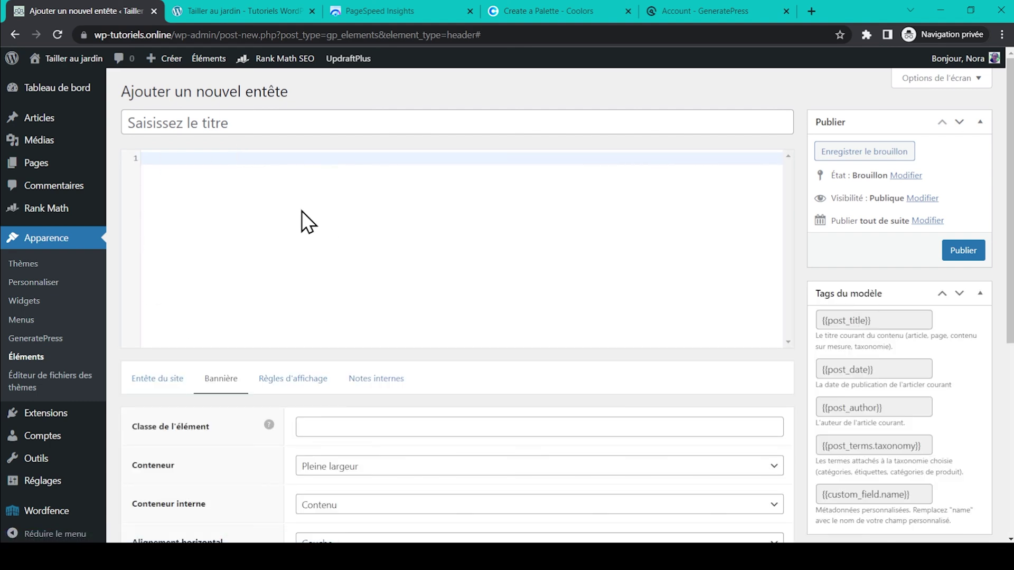
scroll(302, 211, down, 2)
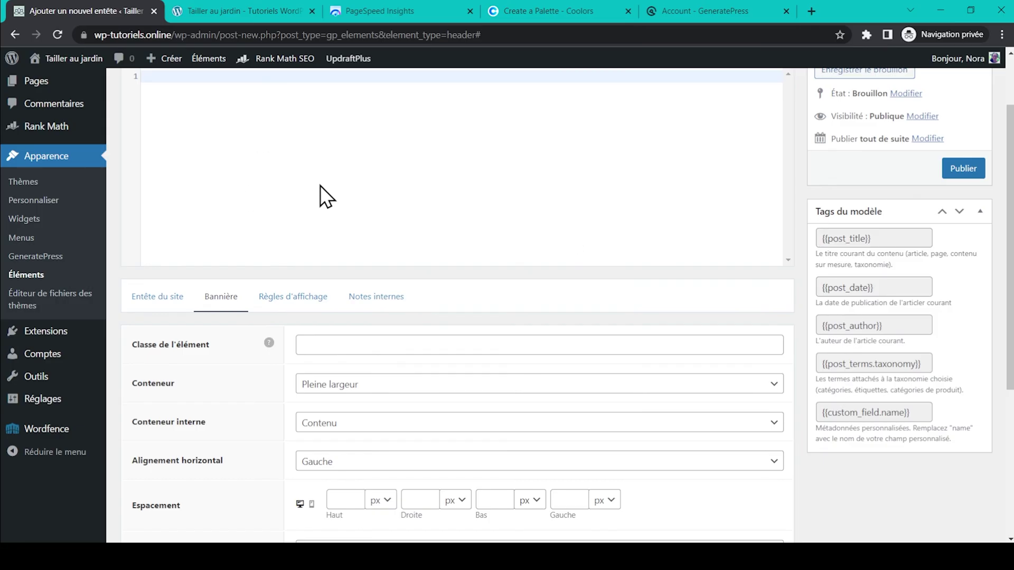
scroll(232, 325, down, 4)
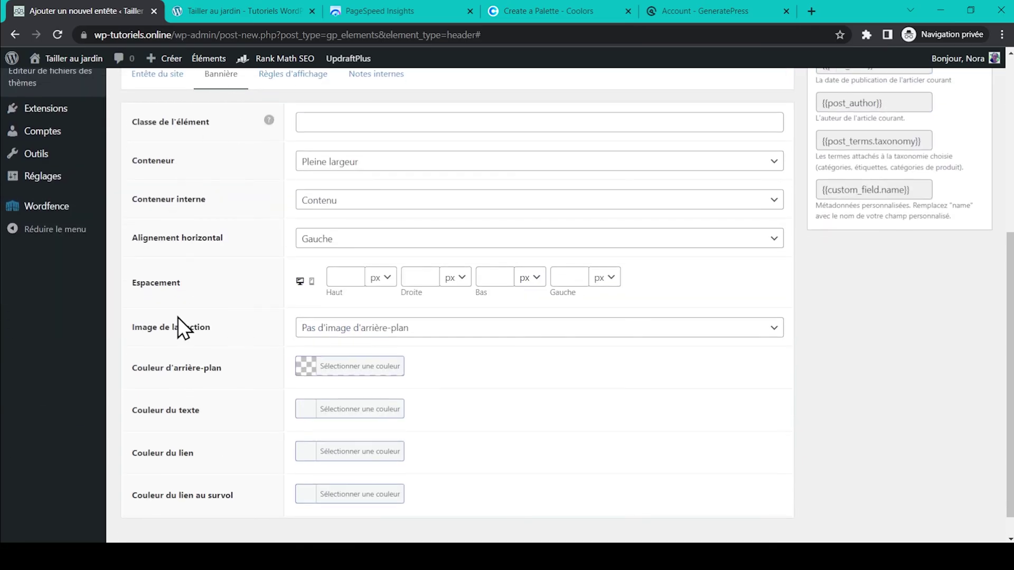
scroll(238, 195, up, 2)
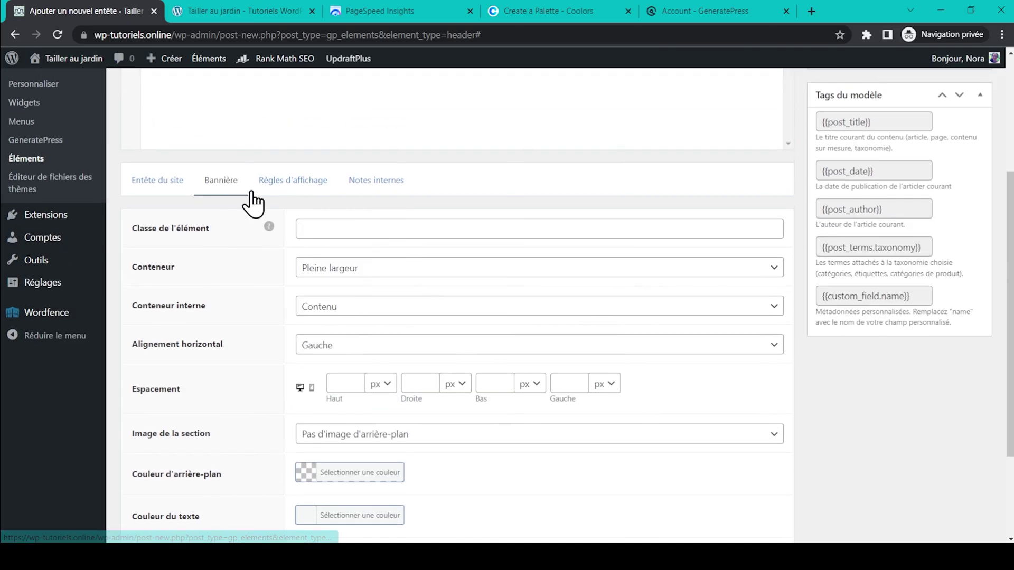
Step: View the header element's Règles d'affichage and Notes internes, and return to the elements list
click(288, 186)
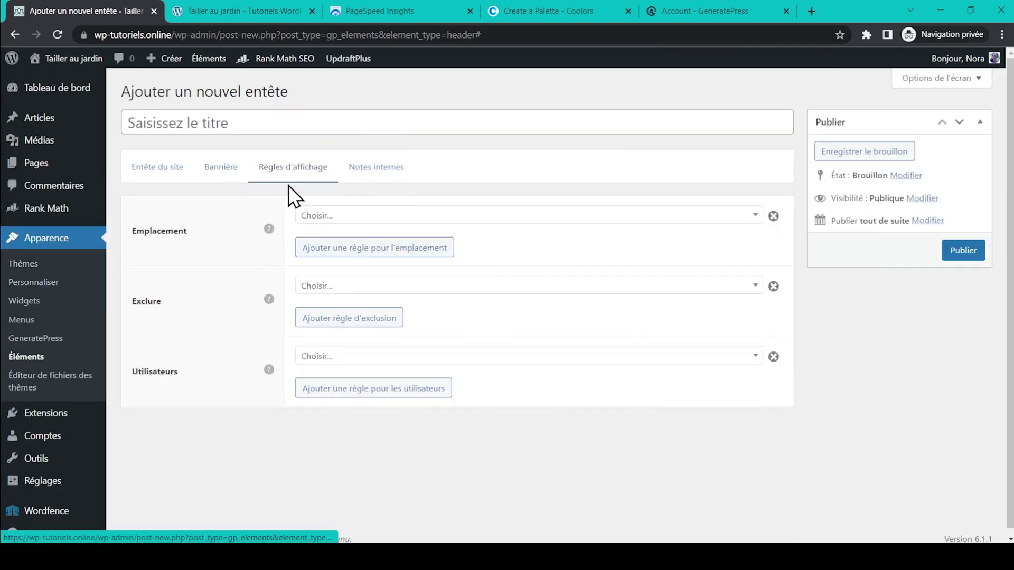
click(355, 173)
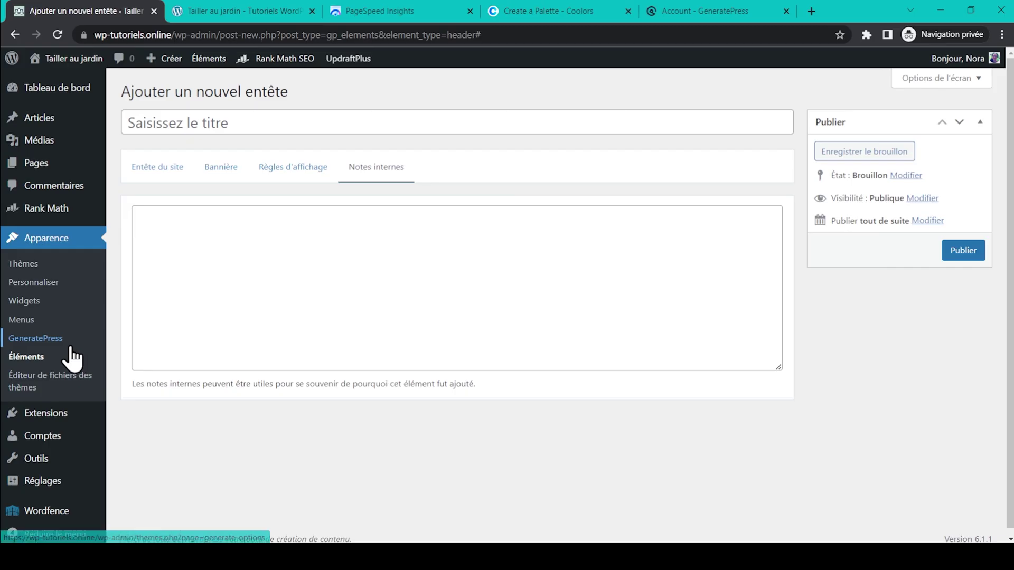
click(41, 357)
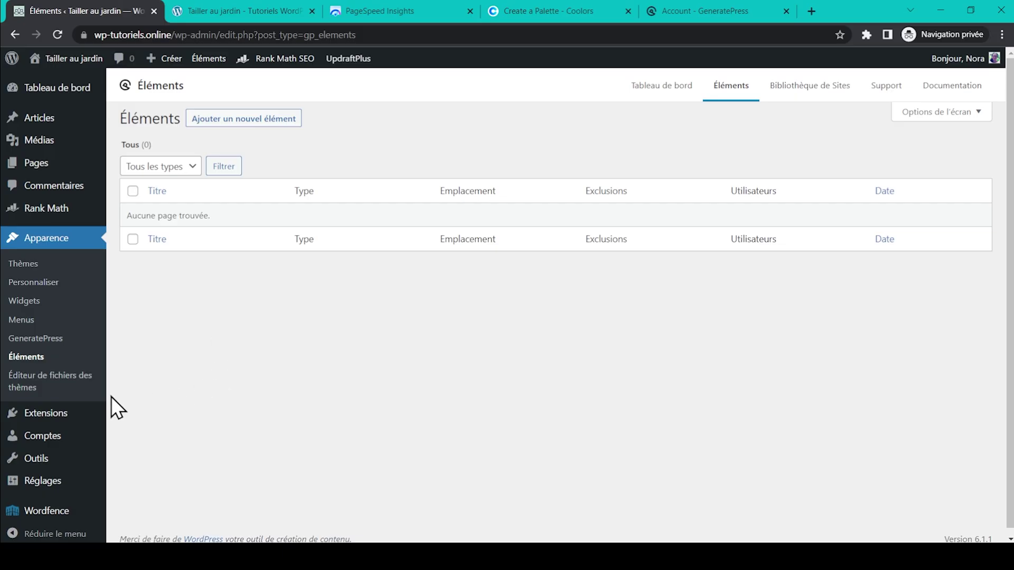
Step: Search the WordPress plugin directory for generateblocks
mouse_move(75, 417)
click(140, 439)
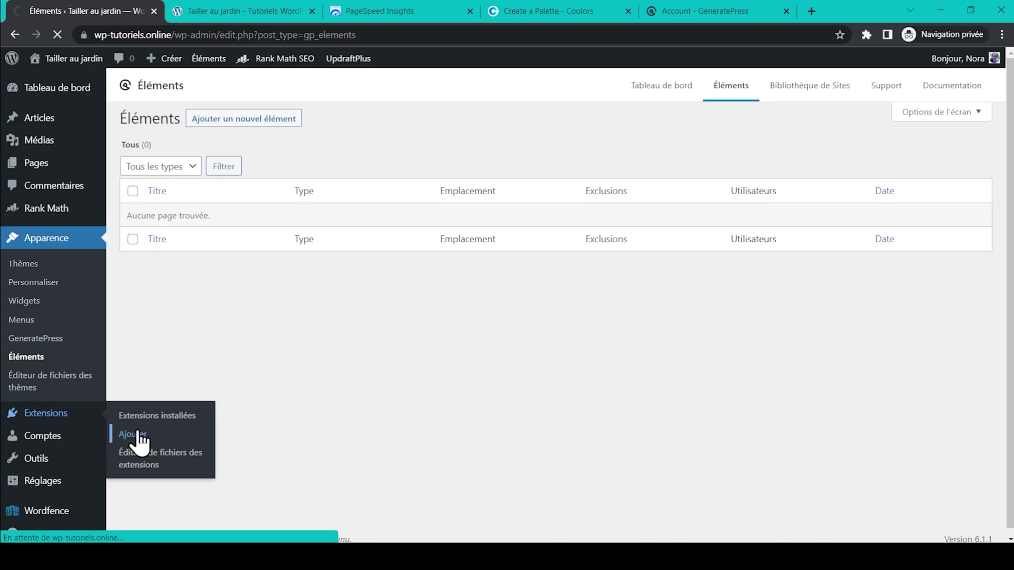
click(871, 129)
text(generateblocks)
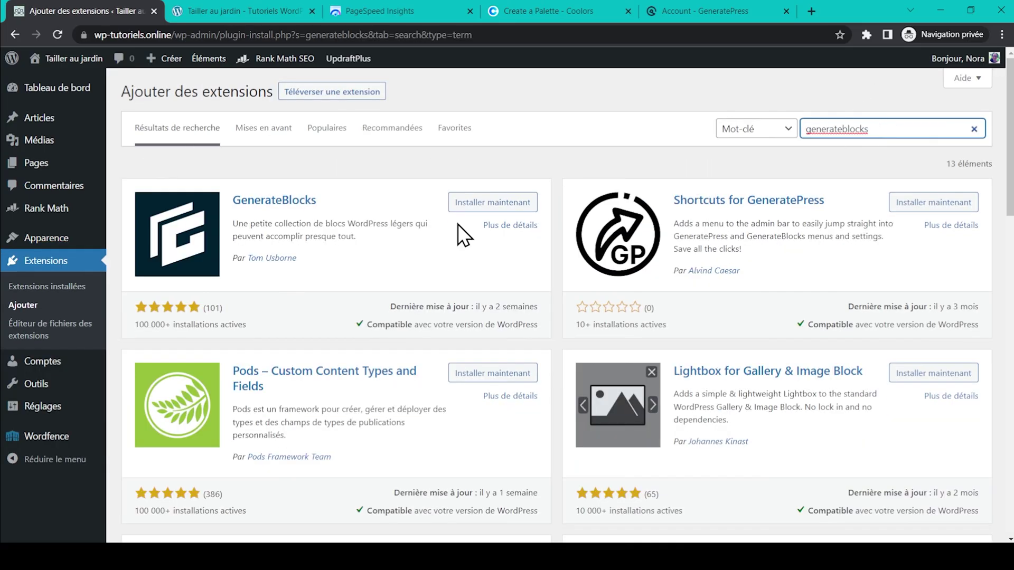